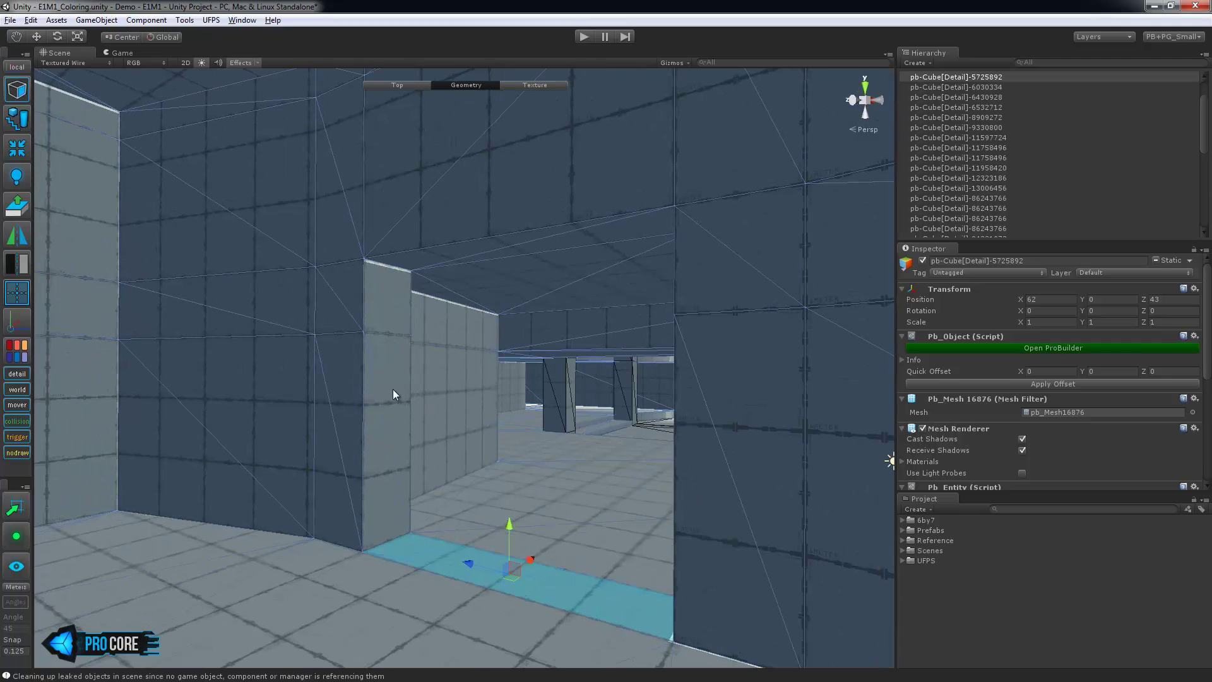
# Step: Select the floor, side and overhead faces inside the doorway opening
pyautogui.keyDown('shift'); pyautogui.click(404, 258); pyautogui.keyUp('shift')
pyautogui.keyDown('alt'); pyautogui.moveTo(404, 258); pyautogui.dragTo(629, 303); pyautogui.keyUp('alt')
pyautogui.keyDown('shift'); pyautogui.click(630, 310); pyautogui.keyUp('shift')
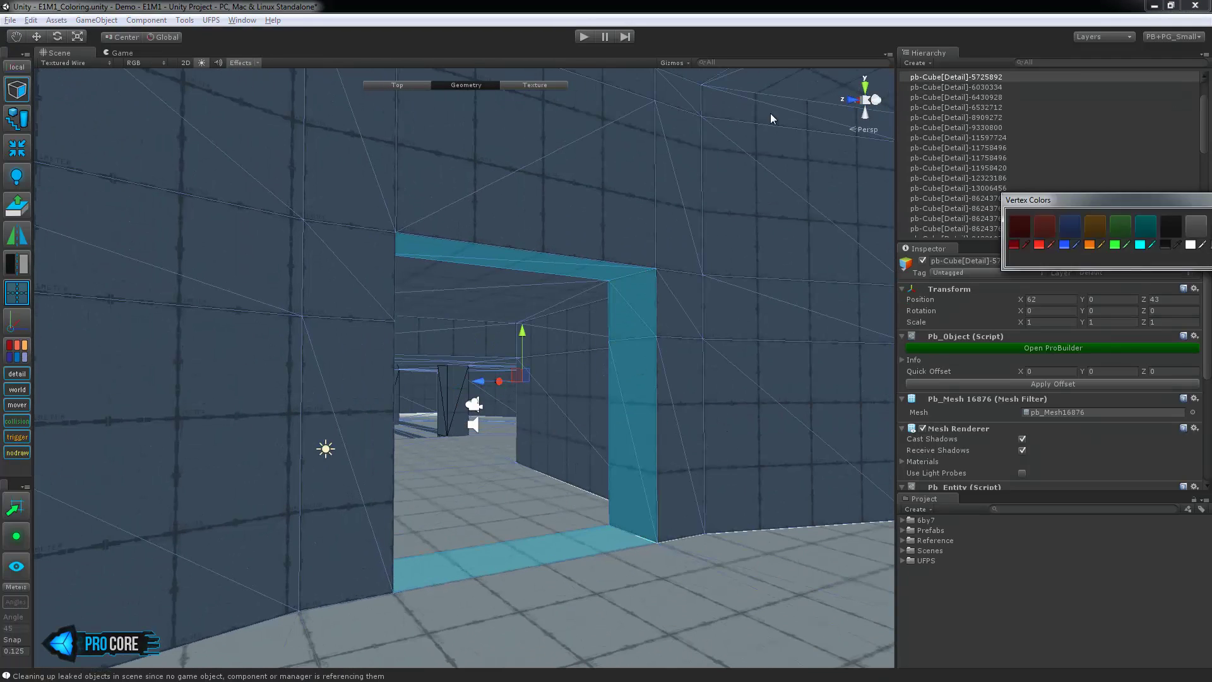
# Step: Place the Vertex Colors palette over a widened scene view and colour the selected doorway faces dark grey
pyautogui.moveTo(1190, 200); pyautogui.dragTo(773, 83)
pyautogui.moveTo(896, 220); pyautogui.dragTo(1038, 219)
pyautogui.moveTo(799, 85); pyautogui.dragTo(949, 101)
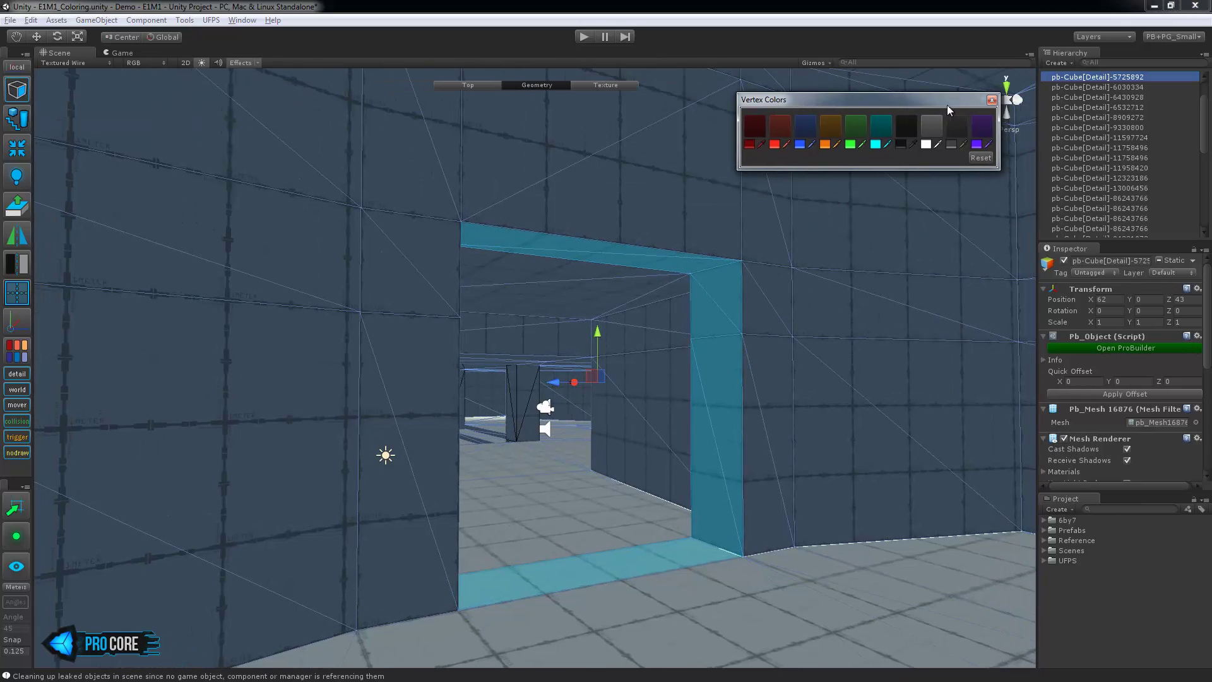
pyautogui.keyDown('alt'); pyautogui.moveTo(898, 278); pyautogui.dragTo(893, 294); pyautogui.keyUp('alt')
pyautogui.click(956, 131)
# Step: Select the threshold, jamb and overhead faces of the doorway, including the faces on its opposite side
pyautogui.click(800, 386)
pyautogui.keyDown('alt'); pyautogui.moveTo(796, 389); pyautogui.dragTo(534, 369); pyautogui.keyUp('alt')
pyautogui.scroll(3, 535, 372)
pyautogui.click(555, 575)
pyautogui.keyDown('shift'); pyautogui.click(544, 486); pyautogui.keyUp('shift')
pyautogui.keyDown('alt'); pyautogui.moveTo(566, 417); pyautogui.dragTo(562, 328); pyautogui.keyUp('alt')
pyautogui.keyDown('shift'); pyautogui.click(534, 306); pyautogui.keyUp('shift')
pyautogui.keyDown('shift'); pyautogui.click(541, 272); pyautogui.keyUp('shift')
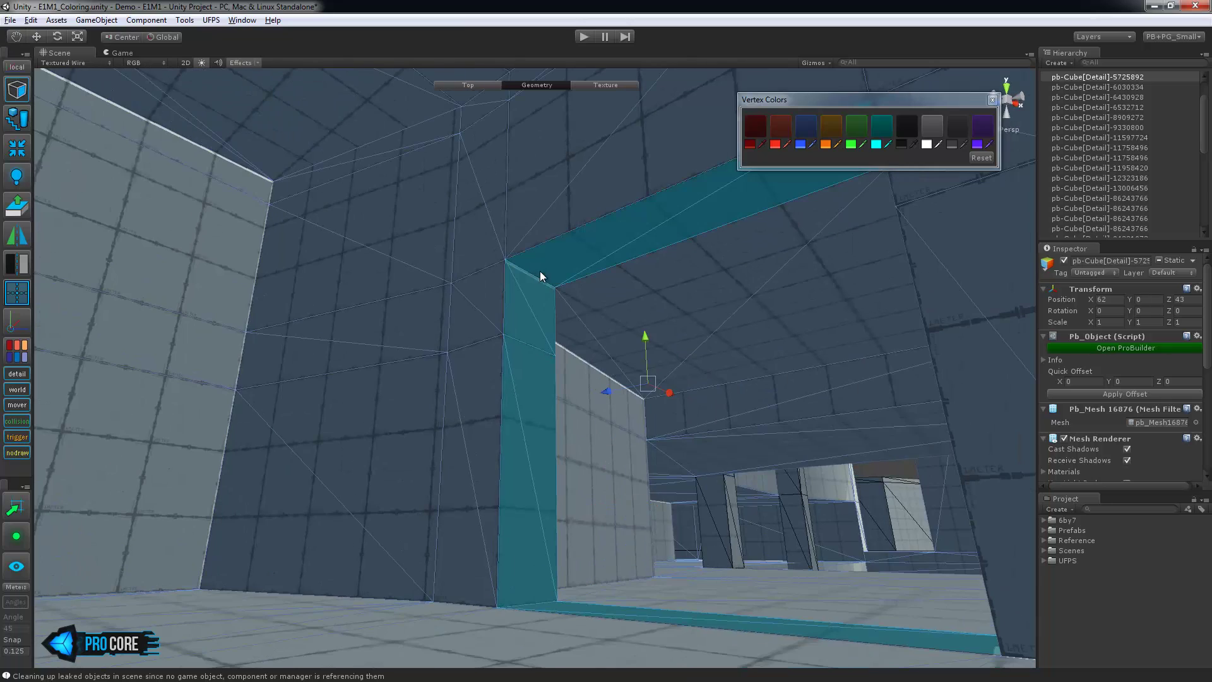
# Step: Toggle the scene view's lighting and colour all the doorway frame faces red
pyautogui.click(202, 63)
pyautogui.keyDown('alt'); pyautogui.moveTo(416, 303); pyautogui.dragTo(706, 337); pyautogui.keyUp('alt')
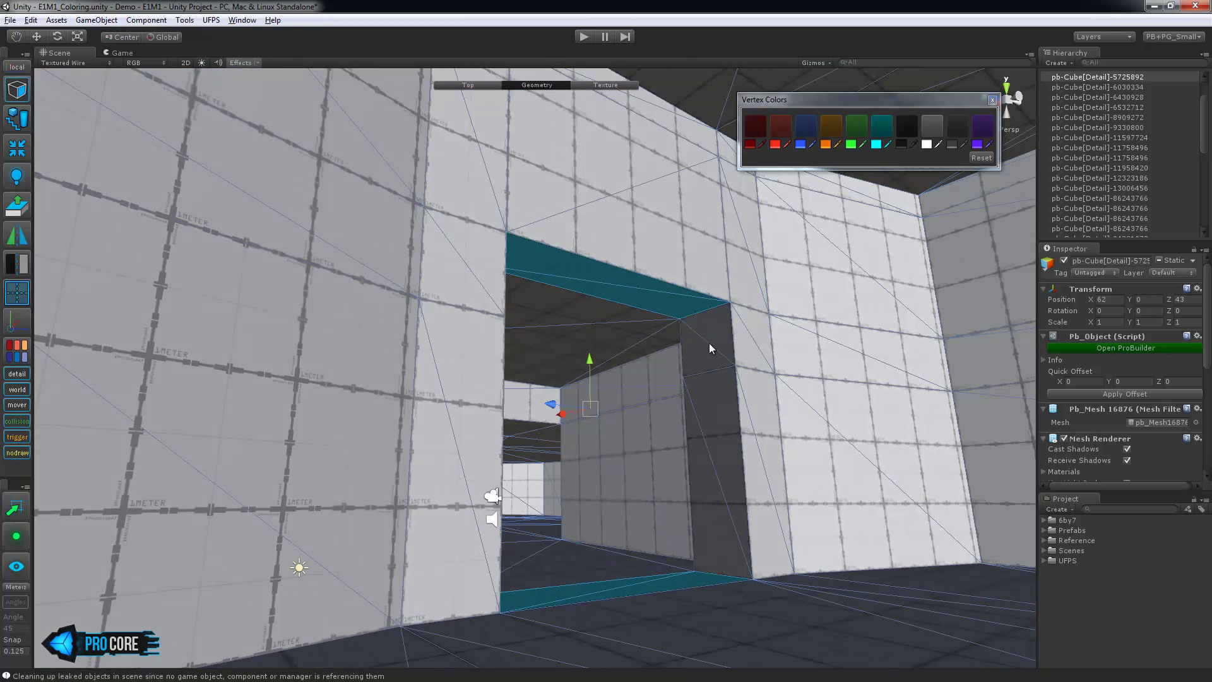
pyautogui.click(774, 135)
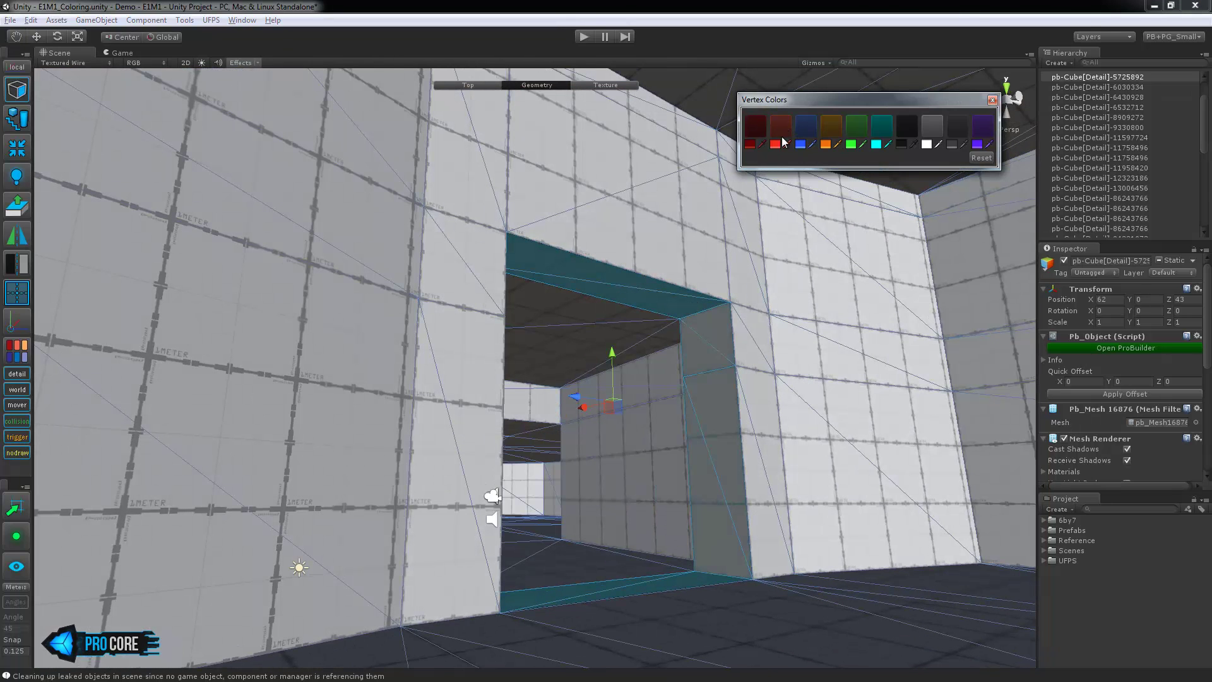
pyautogui.click(697, 336)
pyautogui.click(725, 387)
# Step: Select all tread and riser faces of the staircase in the pillar room and colour them red
pyautogui.keyDown('alt'); pyautogui.moveTo(725, 387); pyautogui.dragTo(783, 404); pyautogui.keyUp('alt')
pyautogui.moveTo(783, 404); pyautogui.dragTo(476, 360, button='middle')
pyautogui.keyDown('alt'); pyautogui.moveTo(476, 360); pyautogui.dragTo(603, 457); pyautogui.keyUp('alt')
pyautogui.scroll(2, 679, 267)
pyautogui.click(456, 580)
pyautogui.keyDown('shift'); pyautogui.click(510, 485); pyautogui.keyUp('shift')
pyautogui.keyDown('shift'); pyautogui.click(529, 437); pyautogui.keyUp('shift')
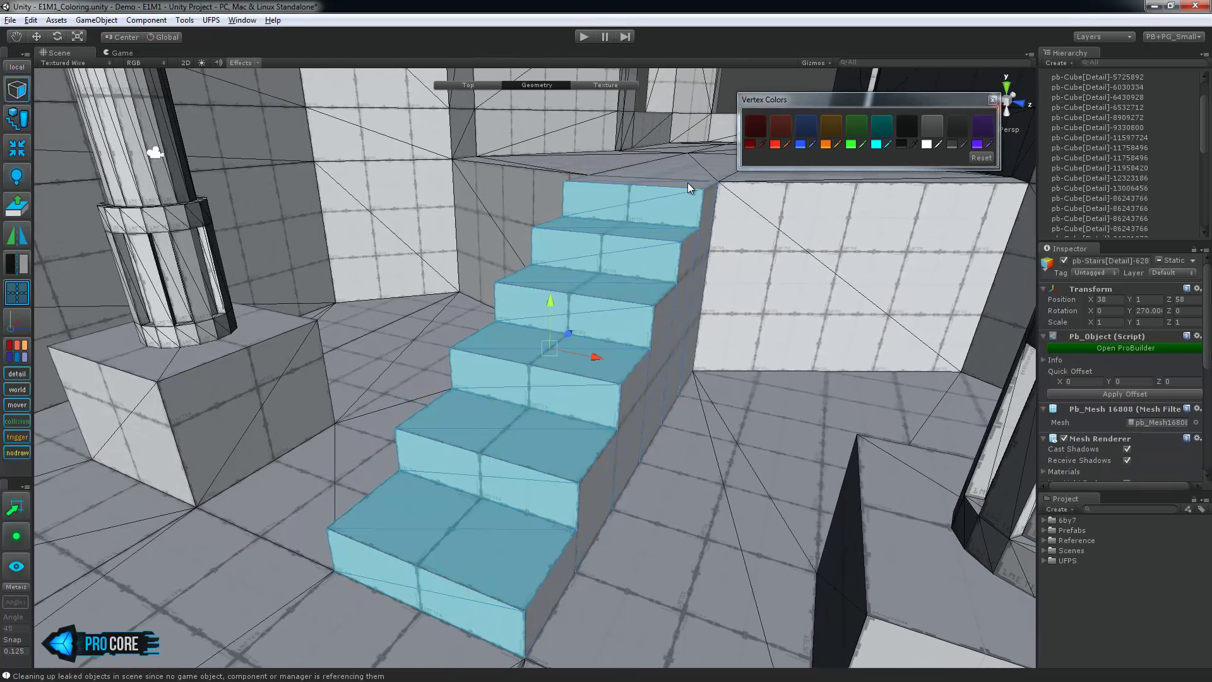
pyautogui.click(787, 133)
# Step: Select the faces of the round pillars flanking the red stairs and apply black and dark grey face colours to them
pyautogui.keyDown('alt'); pyautogui.moveTo(568, 258); pyautogui.dragTo(714, 224); pyautogui.keyUp('alt')
pyautogui.scroll(-3, 714, 224)
pyautogui.click(452, 410)
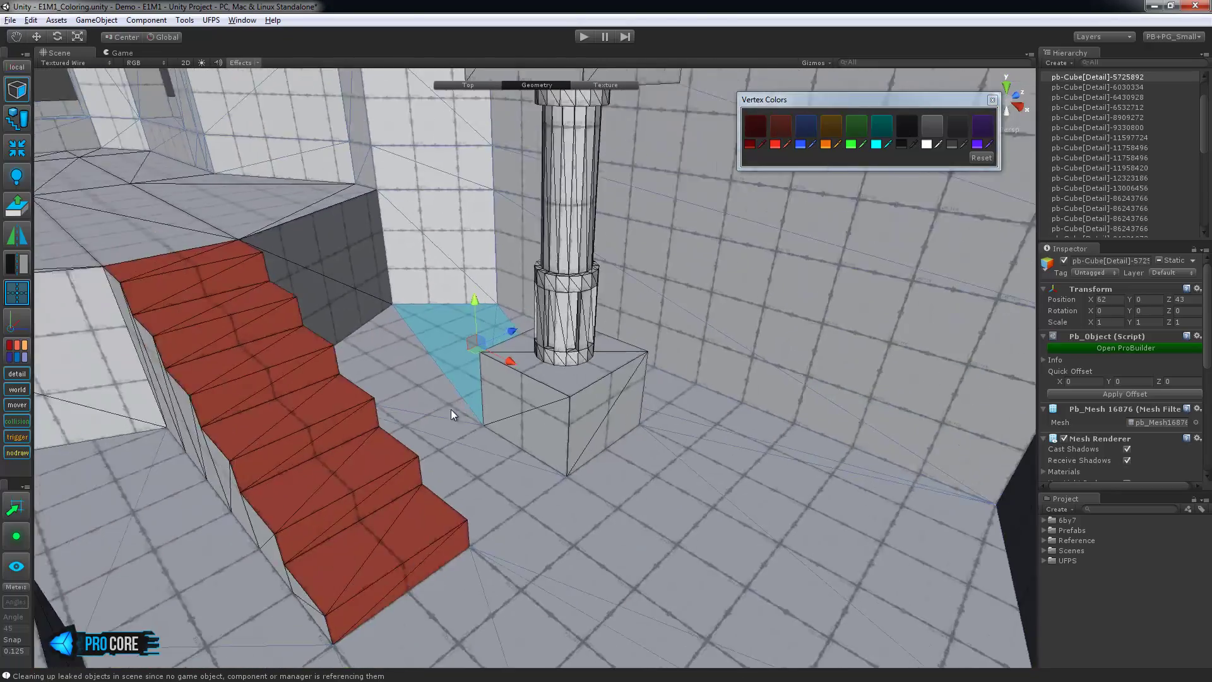
pyautogui.keyDown('alt'); pyautogui.moveTo(452, 410); pyautogui.dragTo(546, 404); pyautogui.keyUp('alt')
pyautogui.click(405, 342)
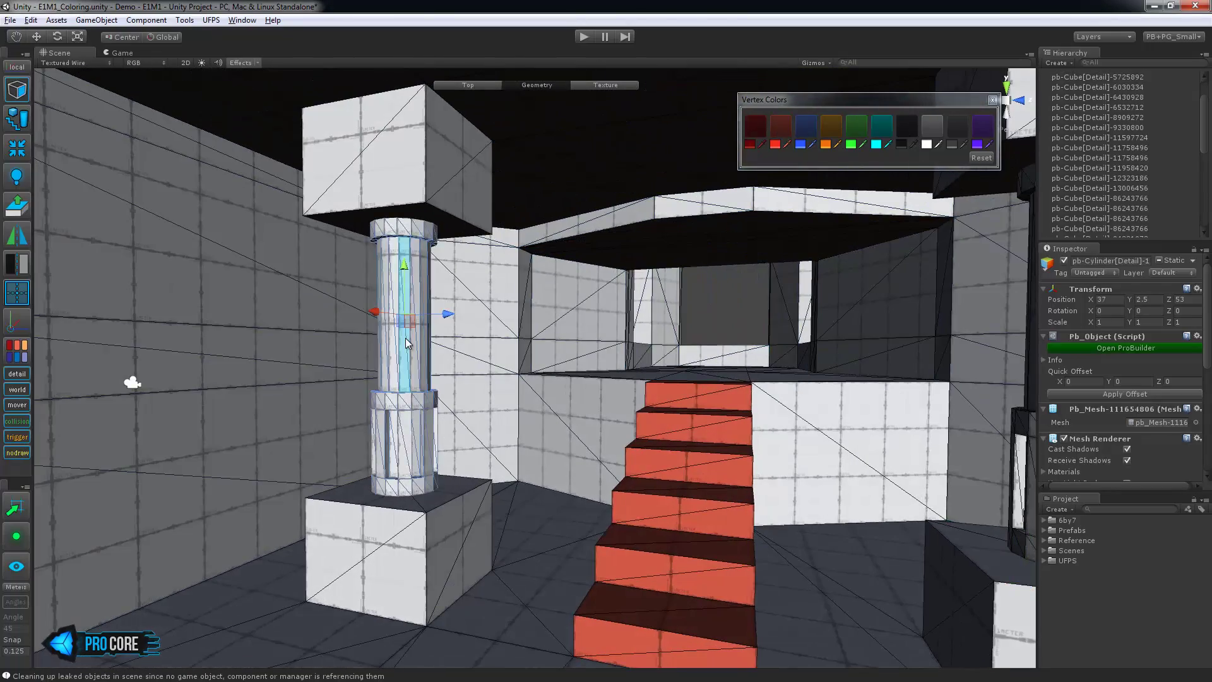
pyautogui.moveTo(546, 382); pyautogui.dragTo(495, 423, button='right')
pyautogui.click(914, 126)
pyautogui.keyDown('alt'); pyautogui.moveTo(782, 373); pyautogui.dragTo(784, 284); pyautogui.keyUp('alt')
pyautogui.click(954, 123)
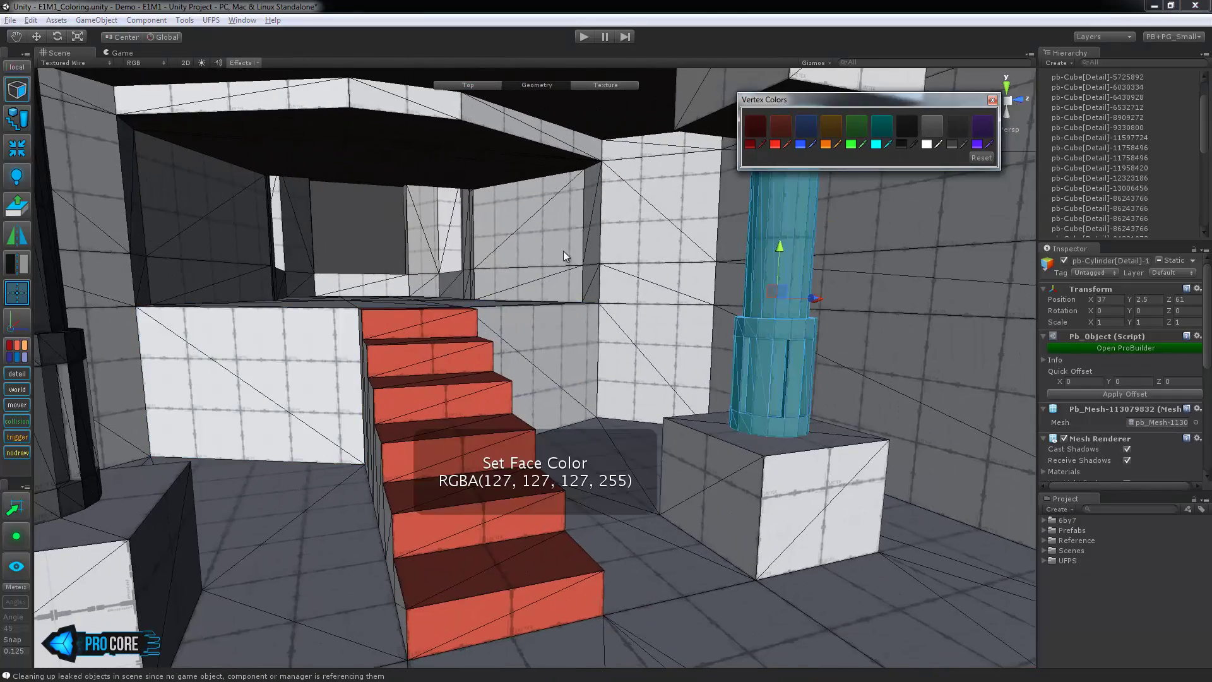
# Step: Select the connected floor faces throughout the pillar room and neighbouring areas and colour them dark grey
pyautogui.keyDown('alt'); pyautogui.moveTo(424, 336); pyautogui.dragTo(747, 496); pyautogui.keyUp('alt')
pyautogui.click(742, 508)
pyautogui.click(741, 506)
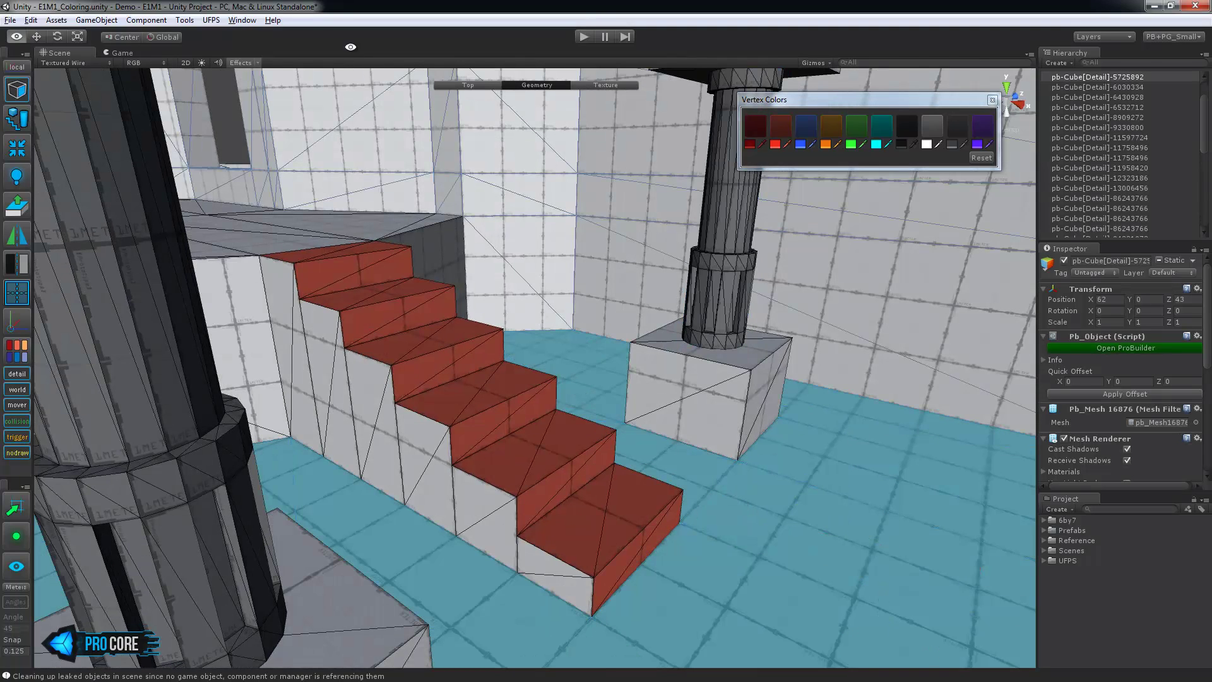
pyautogui.keyDown('alt'); pyautogui.moveTo(783, 485); pyautogui.dragTo(453, 384); pyautogui.keyUp('alt')
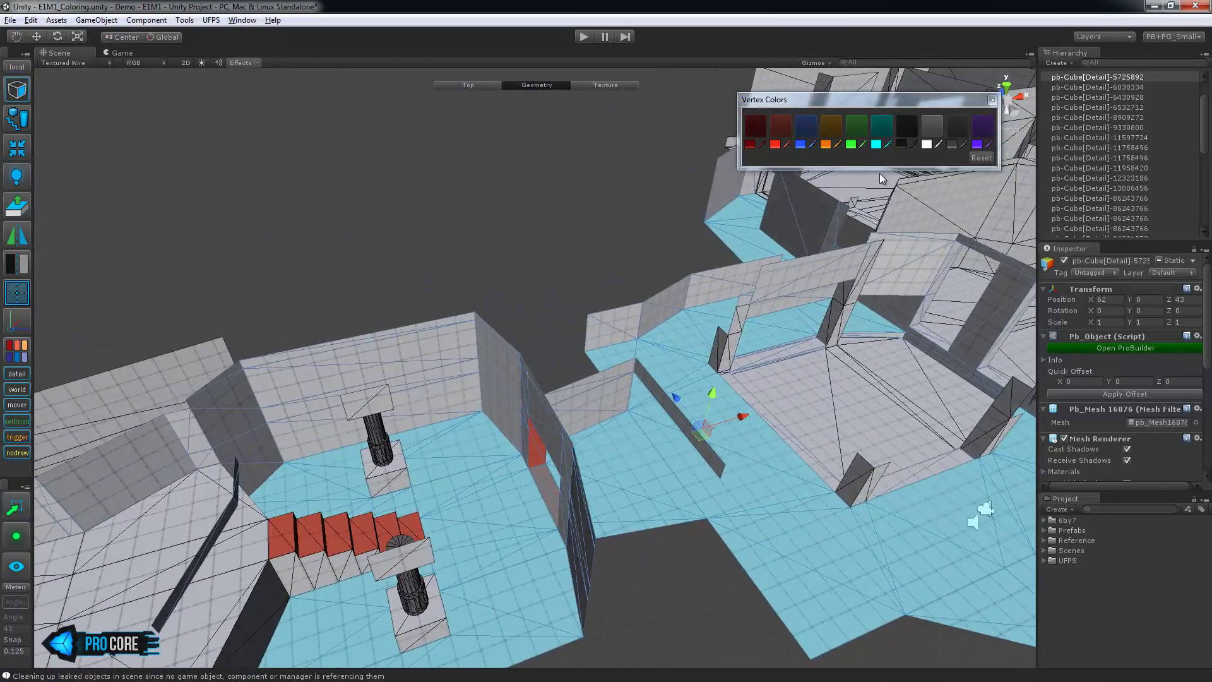
pyautogui.click(955, 129)
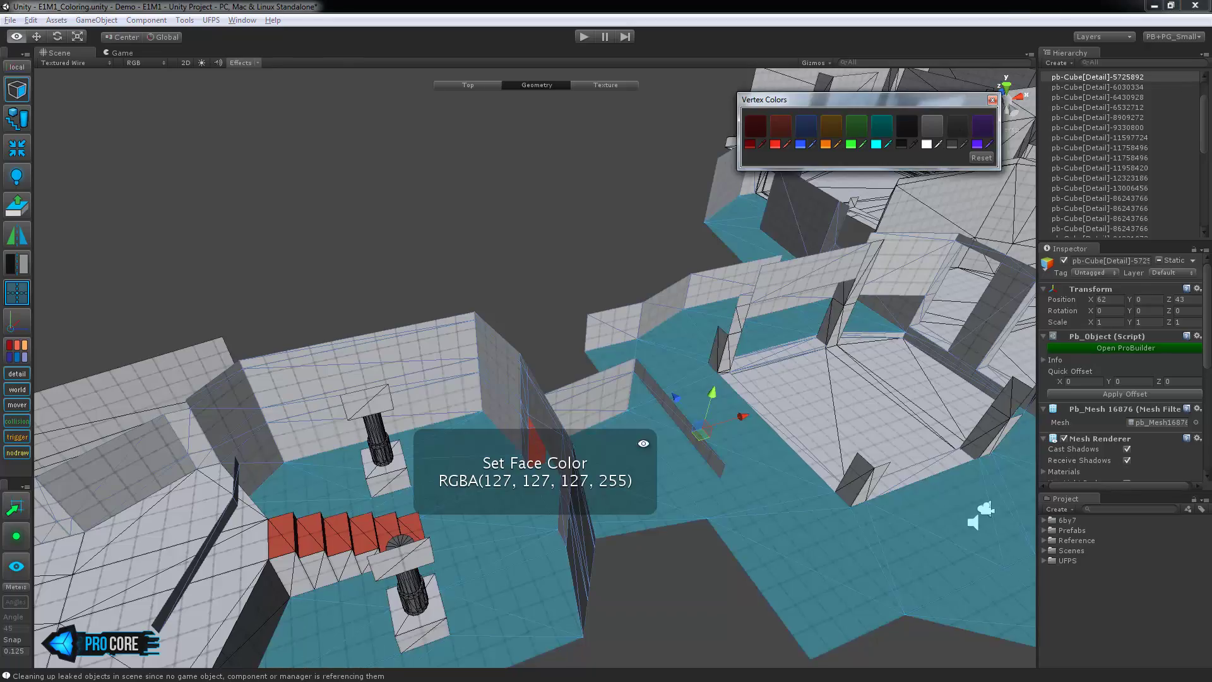
# Step: Select the sunken floor of the central room and its surrounding step surfaces and colour them blue
pyautogui.moveTo(643, 441); pyautogui.dragTo(700, 410, button='right')
pyautogui.click(649, 509)
pyautogui.click(713, 389)
pyautogui.moveTo(764, 253); pyautogui.dragTo(577, 434, button='right')
pyautogui.click(564, 395)
pyautogui.click(564, 395)
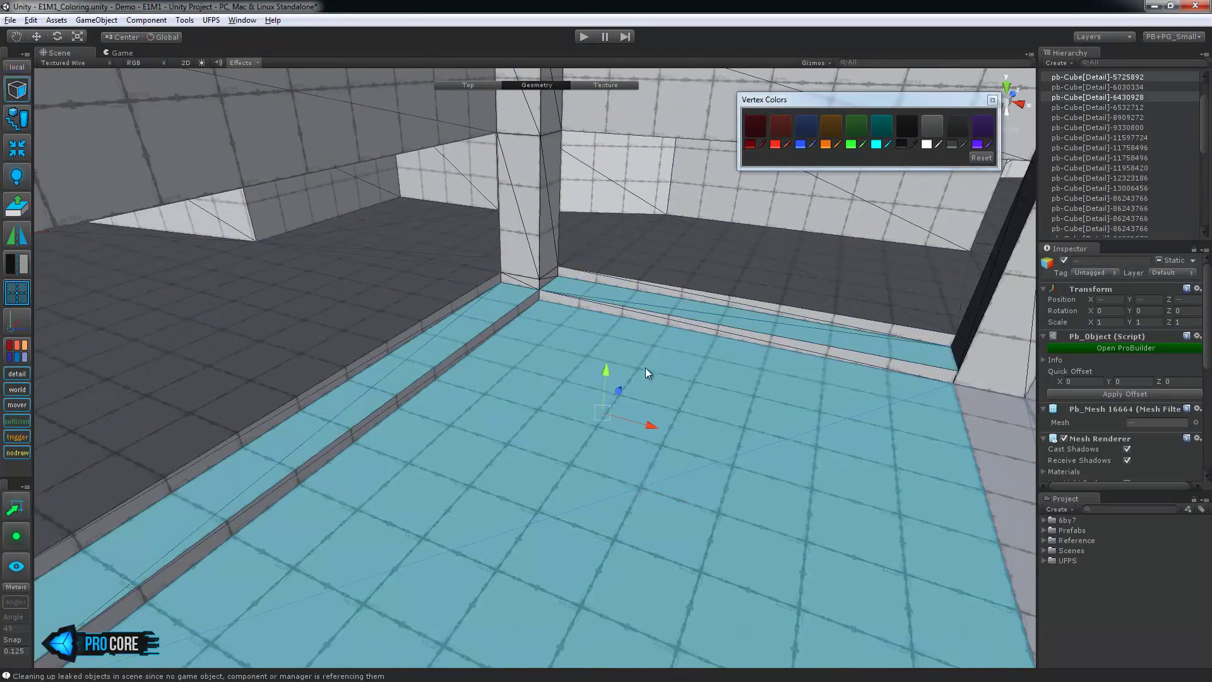
pyautogui.moveTo(645, 367); pyautogui.dragTo(745, 461, button='right')
pyautogui.keyDown('shift'); pyautogui.click(781, 371); pyautogui.keyUp('shift')
pyautogui.moveTo(782, 371); pyautogui.dragTo(574, 363, button='right')
pyautogui.click(808, 129)
# Step: Colour the riser faces around the blue sunken floor dark grey and the remaining step surfaces blue
pyautogui.moveTo(656, 315); pyautogui.dragTo(457, 369, button='right')
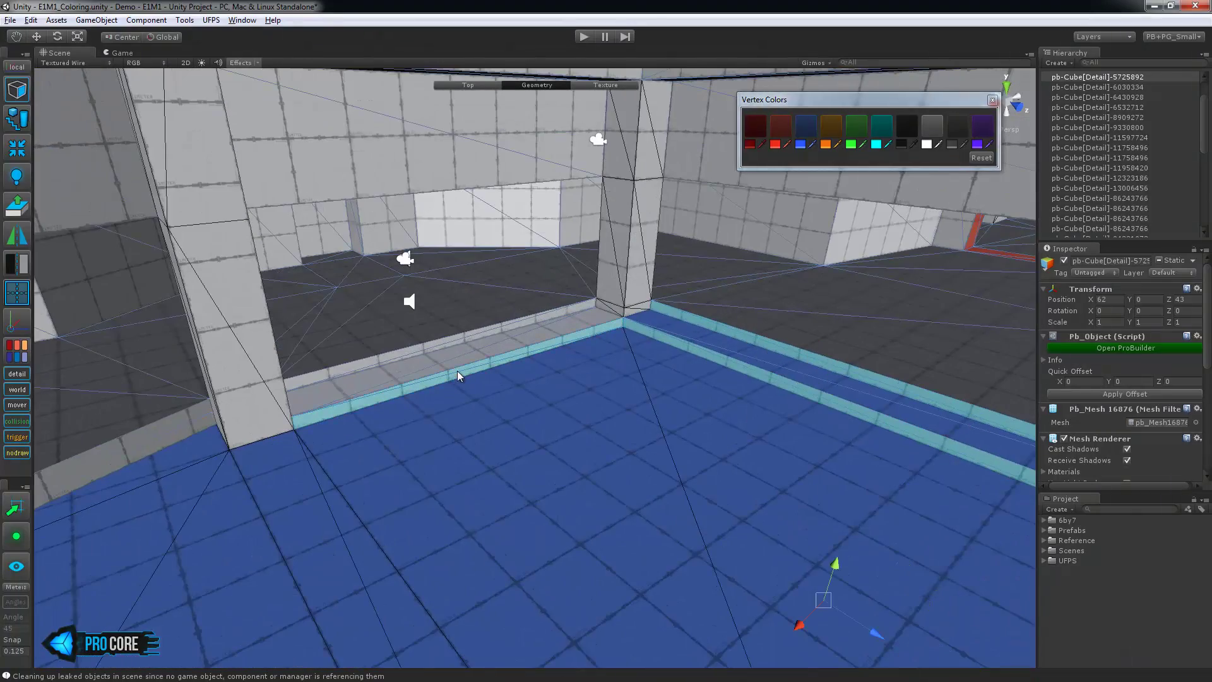
pyautogui.click(958, 129)
pyautogui.click(517, 336)
pyautogui.click(802, 134)
pyautogui.click(187, 423)
pyautogui.moveTo(461, 418); pyautogui.dragTo(389, 432, button='right')
pyautogui.click(284, 382)
pyautogui.click(964, 129)
# Step: Select the ceiling faces above the blue sunken floor and colour them dark grey
pyautogui.moveTo(770, 291); pyautogui.dragTo(691, 206, button='right')
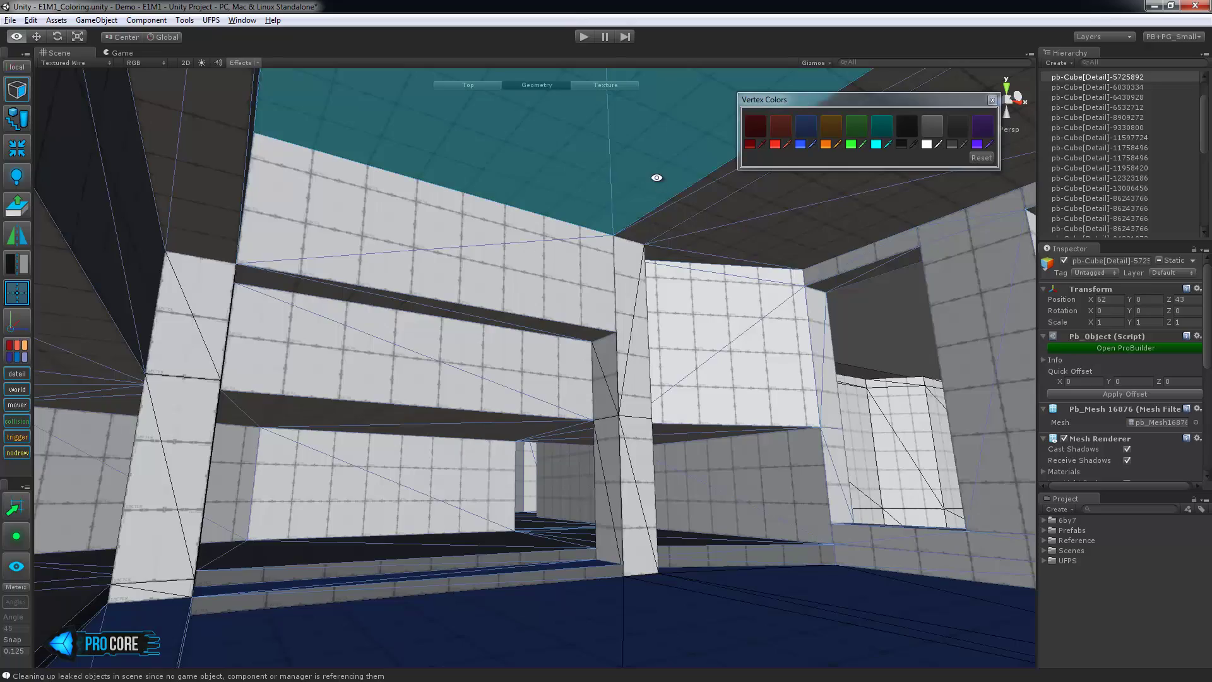
pyautogui.hotkey('alt', 'g')
pyautogui.hotkey('alt', 'g')
pyautogui.moveTo(747, 380); pyautogui.dragTo(663, 340, button='right')
pyautogui.click(959, 130)
# Step: Select the recessed upper wall panels around the central room and colour them dark grey
pyautogui.click(528, 409)
pyautogui.moveTo(633, 437); pyautogui.dragTo(659, 489, button='right')
pyautogui.keyDown('shift'); pyautogui.click(404, 426); pyautogui.keyUp('shift')
pyautogui.keyDown('shift'); pyautogui.click(576, 409); pyautogui.keyUp('shift')
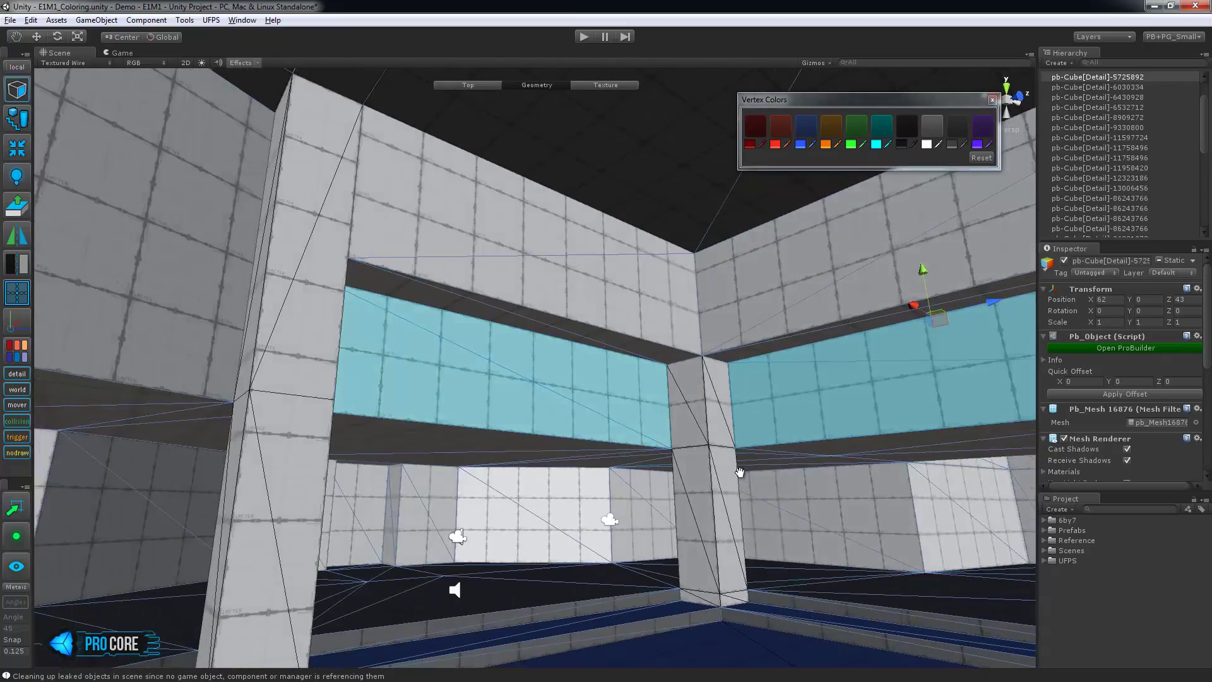
pyautogui.moveTo(740, 472); pyautogui.dragTo(742, 495, button='right')
pyautogui.click(958, 129)
# Step: Select the narrow undersides of the upper walls around the central room and colour them dark grey
pyautogui.moveTo(710, 334); pyautogui.dragTo(732, 303, button='right')
pyautogui.click(590, 321)
pyautogui.moveTo(590, 328); pyautogui.dragTo(739, 327, button='right')
pyautogui.keyDown('shift'); pyautogui.click(740, 327); pyautogui.keyUp('shift')
pyautogui.scroll(2, 695, 335)
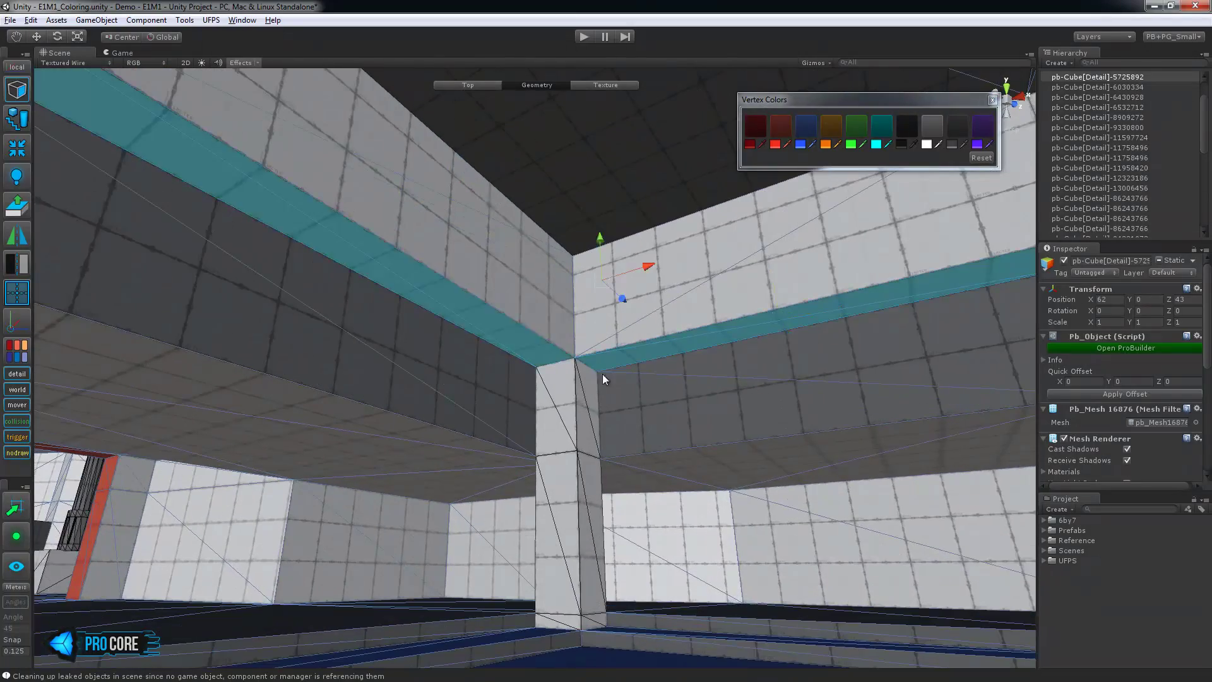
pyautogui.moveTo(602, 373); pyautogui.dragTo(354, 371, button='right')
pyautogui.click(962, 130)
# Step: Select the low ceiling faces of the walkways surrounding the central room and colour them dark grey
pyautogui.moveTo(825, 392); pyautogui.dragTo(663, 361, button='right')
pyautogui.moveTo(218, 357); pyautogui.dragTo(187, 410, button='right')
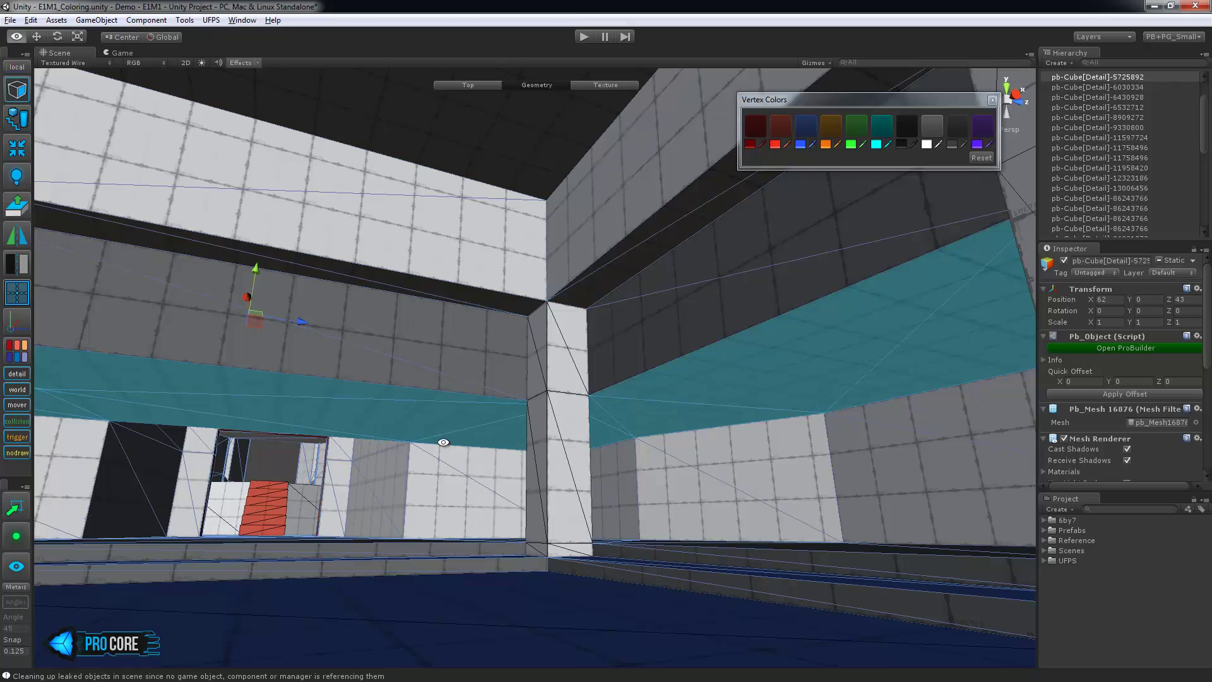
pyautogui.moveTo(443, 441); pyautogui.dragTo(817, 275, button='right')
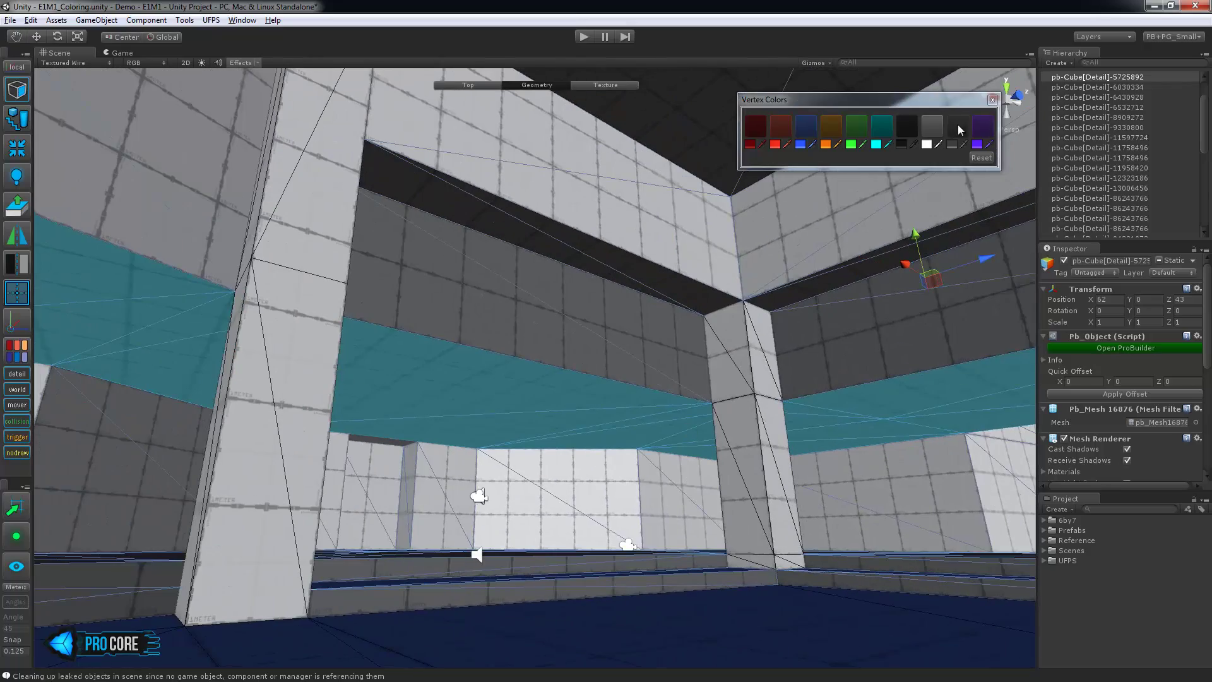
pyautogui.moveTo(571, 439); pyautogui.dragTo(770, 513, button='right')
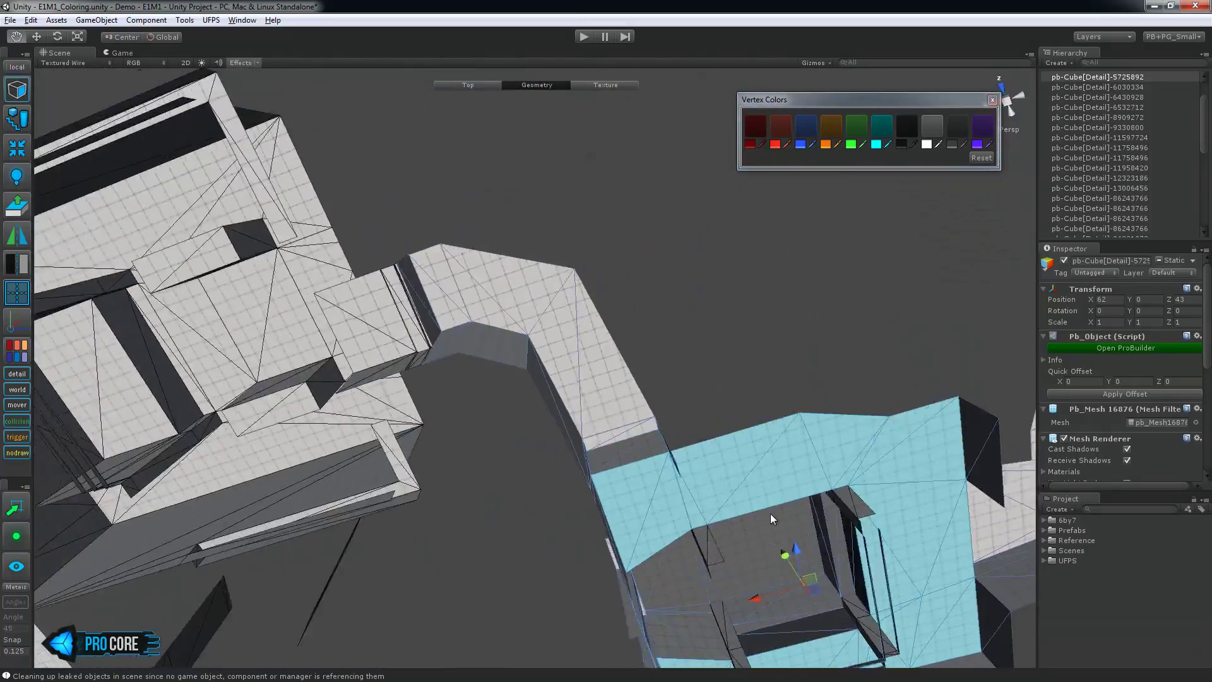
pyautogui.moveTo(770, 517); pyautogui.dragTo(455, 309, button='middle')
pyautogui.keyDown('alt'); pyautogui.moveTo(455, 309); pyautogui.dragTo(735, 487); pyautogui.keyUp('alt')
pyautogui.scroll(2, 735, 487)
pyautogui.click(959, 129)
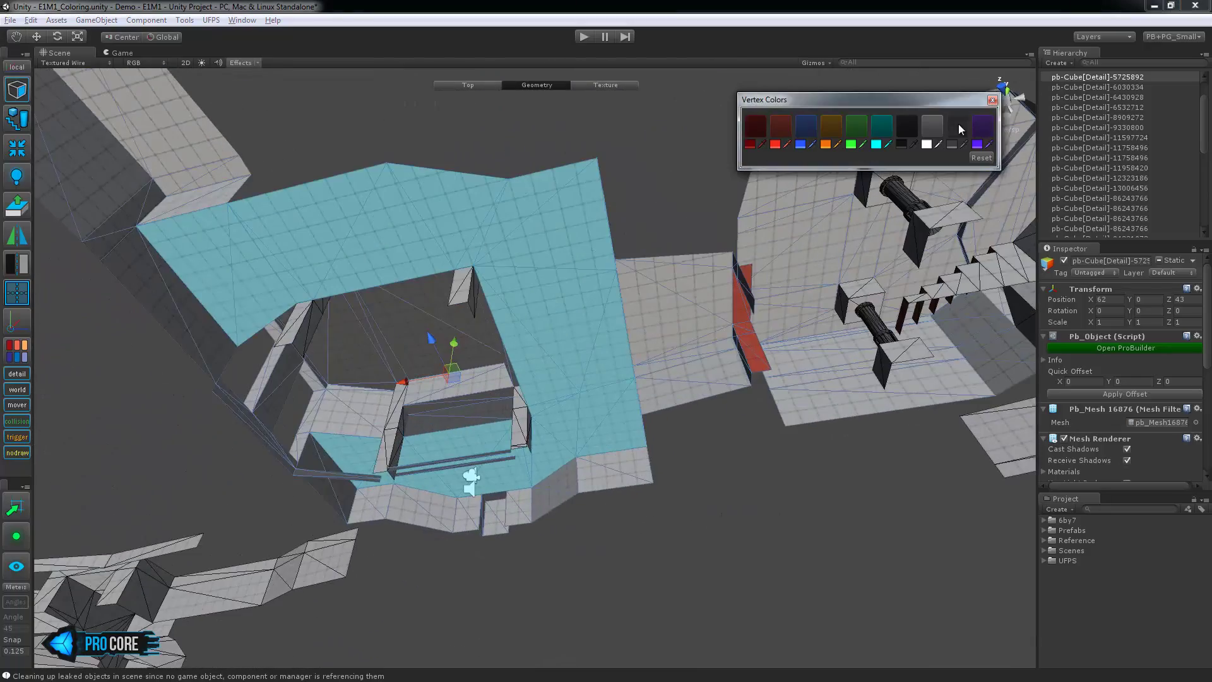
pyautogui.click(958, 128)
# Step: Colour the recessed upper wall panels white and the passage ceiling next to the red doorway dark grey
pyautogui.moveTo(615, 428); pyautogui.dragTo(942, 249, button='right')
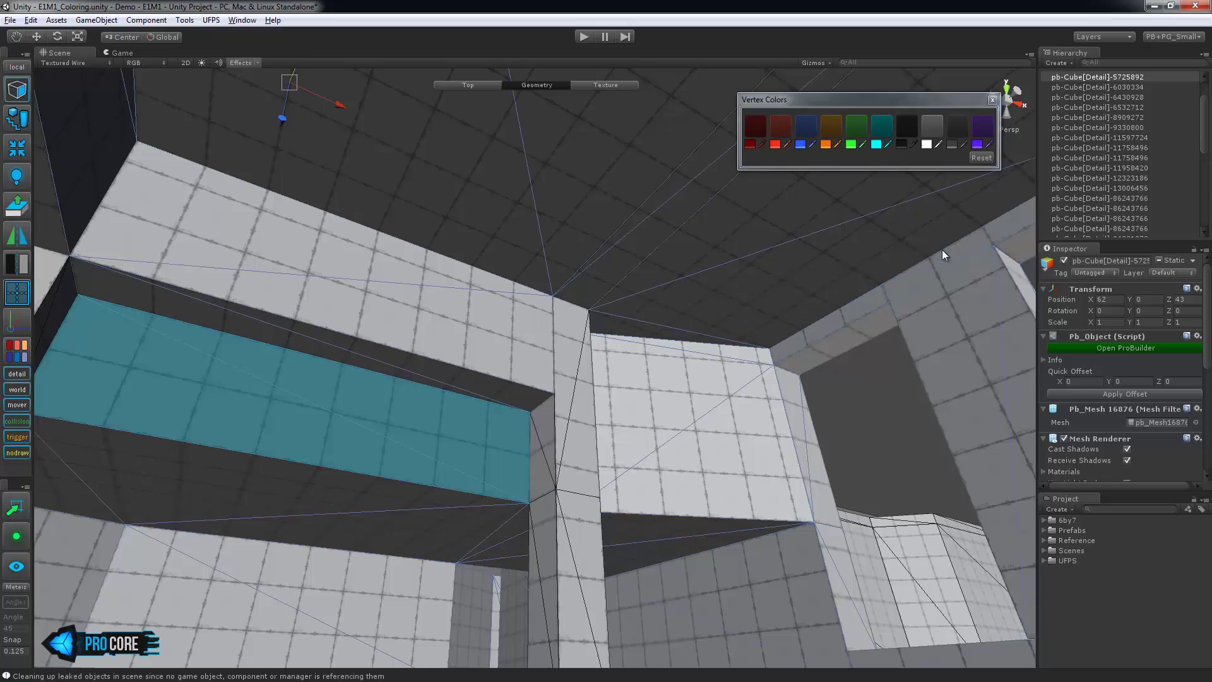
pyautogui.click(936, 124)
pyautogui.moveTo(495, 329); pyautogui.dragTo(649, 389, button='right')
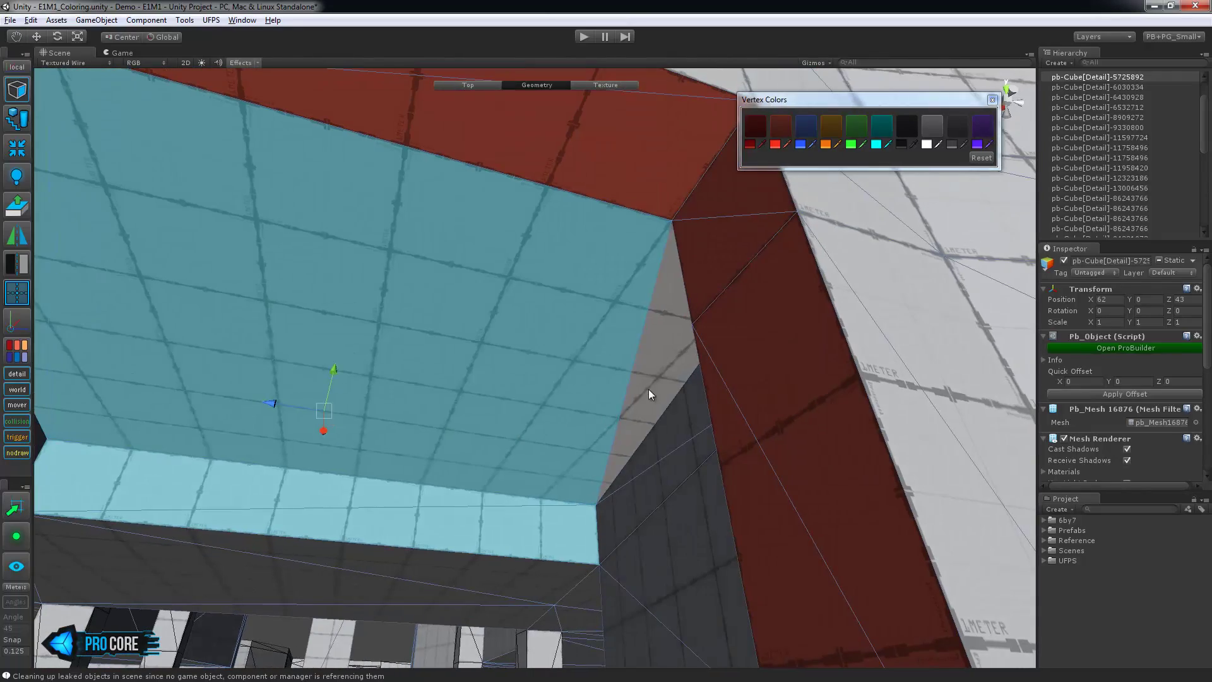
pyautogui.click(951, 127)
# Step: Undo the last change and colour the pillar room's ceiling dark grey
pyautogui.moveTo(479, 252); pyautogui.dragTo(558, 221, button='right')
pyautogui.hotkey('ctrl', 'z')
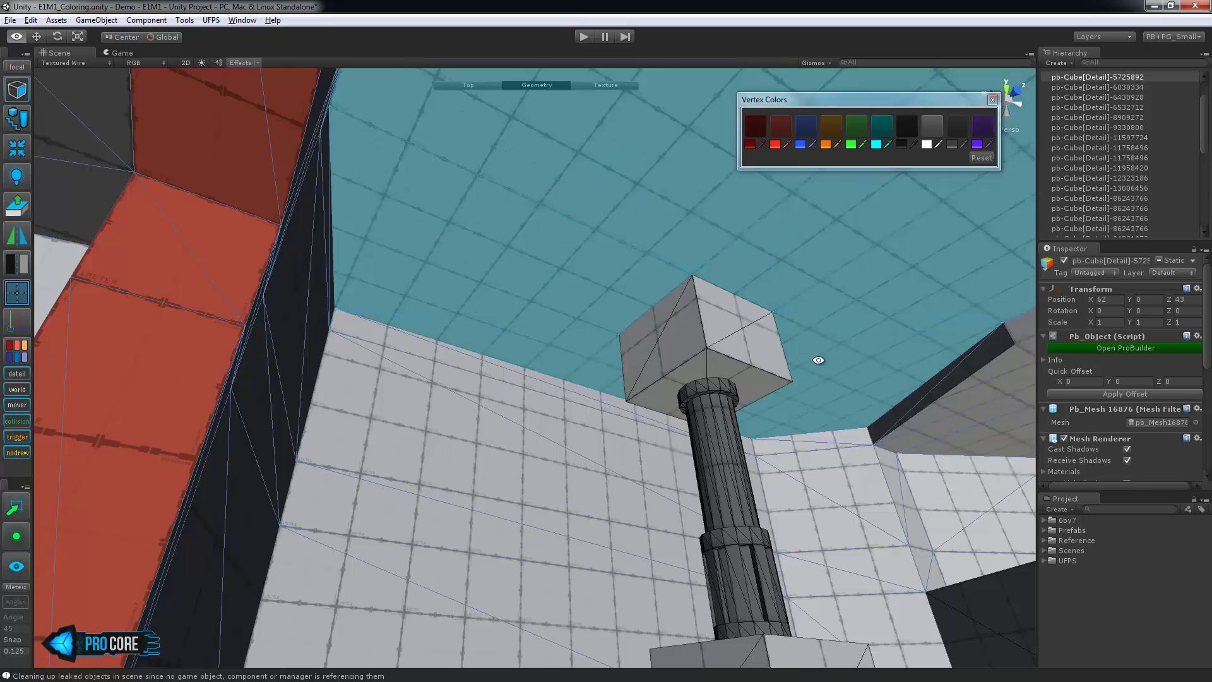
pyautogui.moveTo(612, 351); pyautogui.dragTo(597, 404, button='right')
pyautogui.click(956, 128)
# Step: Select the ceiling faces above the raised area behind the stairs and colour them dark grey
pyautogui.click(603, 379)
pyautogui.moveTo(606, 382); pyautogui.dragTo(505, 379, button='right')
pyautogui.keyDown('shift'); pyautogui.click(481, 309); pyautogui.keyUp('shift')
pyautogui.click(963, 144)
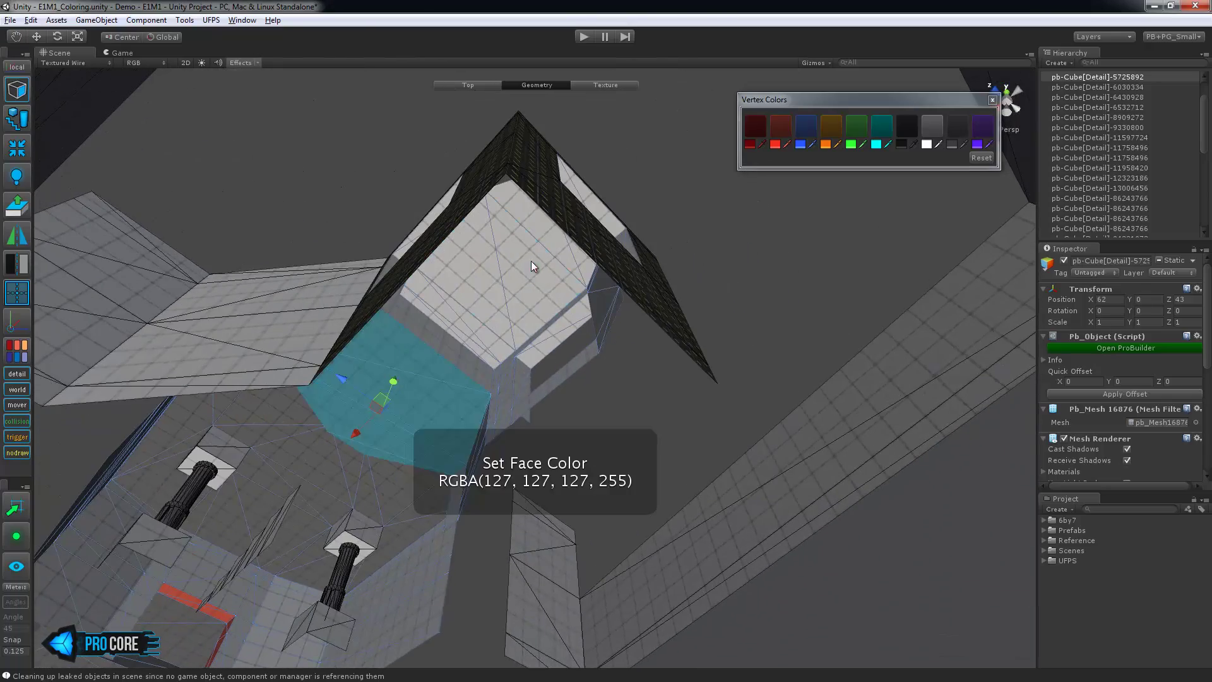
pyautogui.keyDown('alt'); pyautogui.moveTo(735, 262); pyautogui.dragTo(782, 217); pyautogui.keyUp('alt')
pyautogui.click(960, 127)
# Step: Select the inner frame faces of the first window openings in the raised room and colour them dark grey
pyautogui.keyDown('alt'); pyautogui.moveTo(631, 246); pyautogui.dragTo(686, 449); pyautogui.keyUp('alt')
pyautogui.moveTo(687, 449); pyautogui.dragTo(751, 383, button='right')
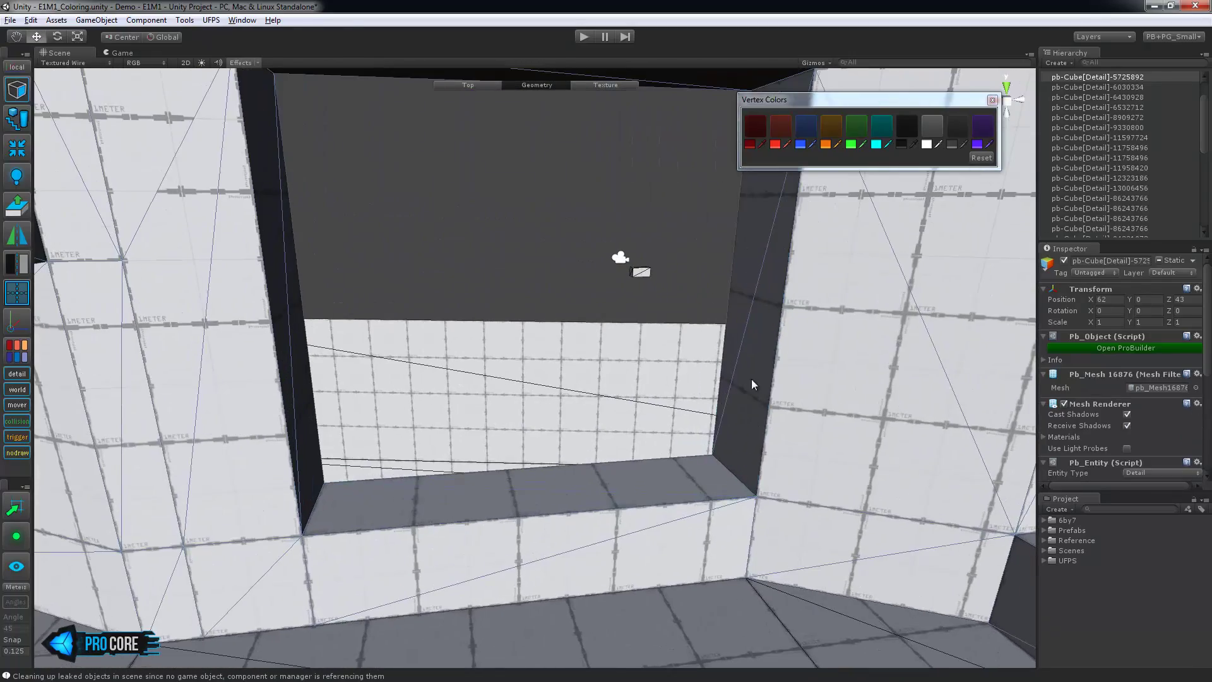
pyautogui.moveTo(493, 453); pyautogui.dragTo(454, 253, button='right')
pyautogui.click(957, 130)
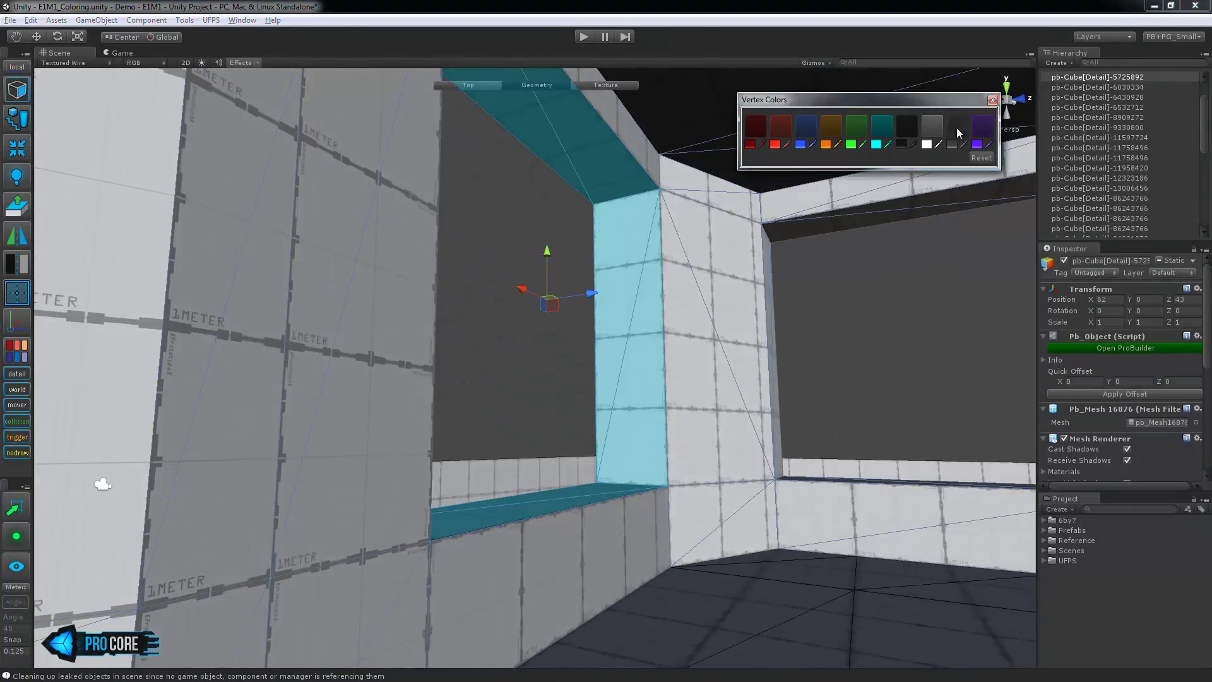
pyautogui.moveTo(517, 353); pyautogui.dragTo(532, 296, button='right')
pyautogui.click(958, 128)
# Step: Select the sill, side and overhead faces of the remaining window opening and colour them dark grey
pyautogui.moveTo(441, 379); pyautogui.dragTo(575, 404, button='right')
pyautogui.click(575, 431)
pyautogui.keyDown('shift'); pyautogui.click(548, 360); pyautogui.keyUp('shift')
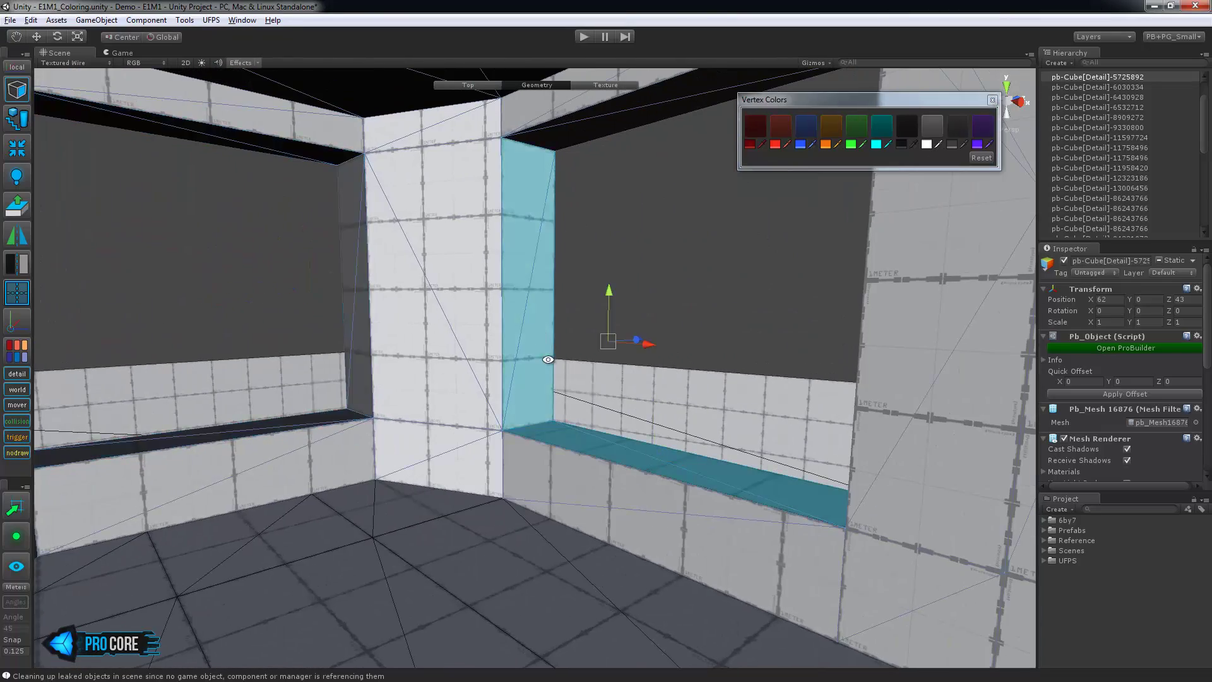
pyautogui.keyDown('shift'); pyautogui.click(638, 166); pyautogui.keyUp('shift')
pyautogui.moveTo(548, 359); pyautogui.dragTo(474, 252, button='right')
pyautogui.click(961, 131)
# Step: Select the outdoor ground faces around the windowed room and colour them dark green
pyautogui.moveTo(694, 303); pyautogui.dragTo(881, 133, button='right')
pyautogui.click(547, 335)
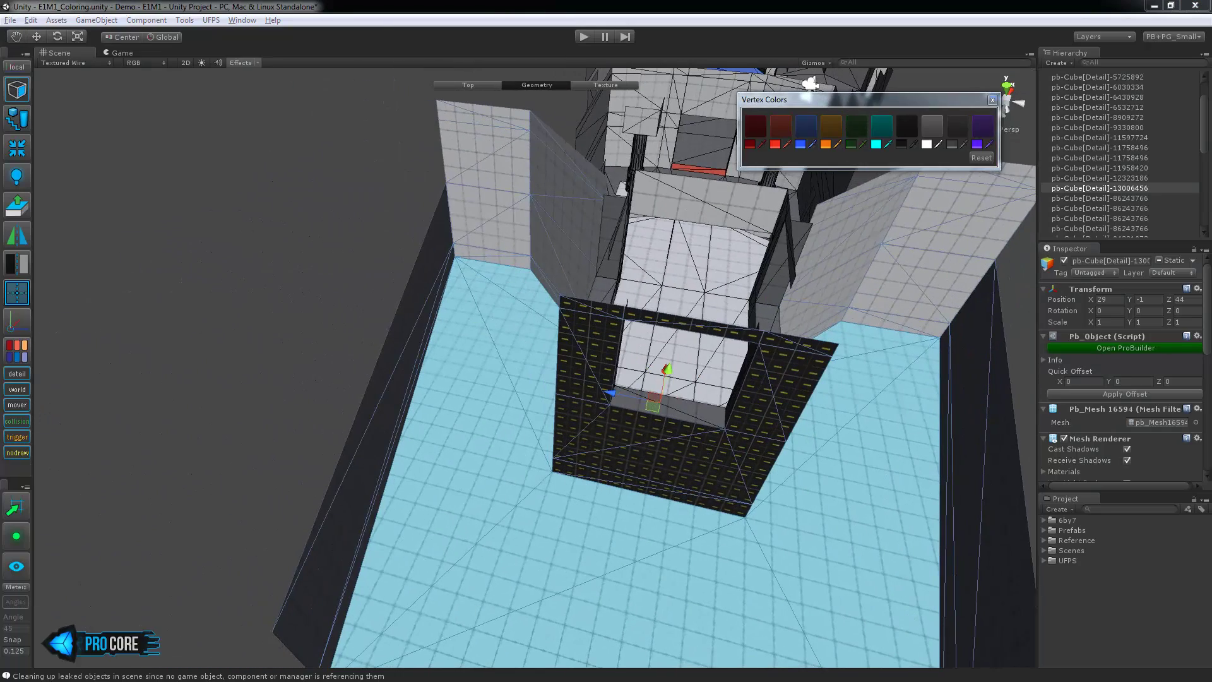
pyautogui.click(857, 127)
# Step: Select the long outer wall faces enclosing the green ground and colour them brown
pyautogui.click(357, 298)
pyautogui.moveTo(357, 298); pyautogui.dragTo(650, 286, button='right')
pyautogui.click(620, 403)
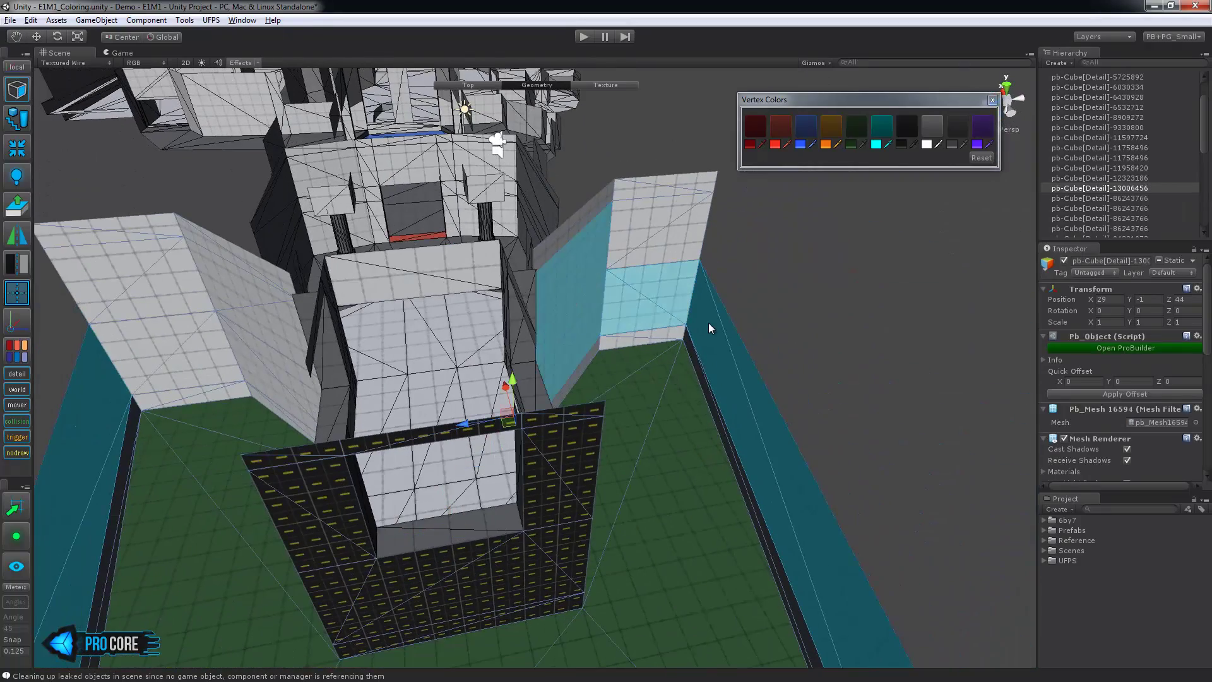
pyautogui.moveTo(577, 306); pyautogui.dragTo(837, 137, button='right')
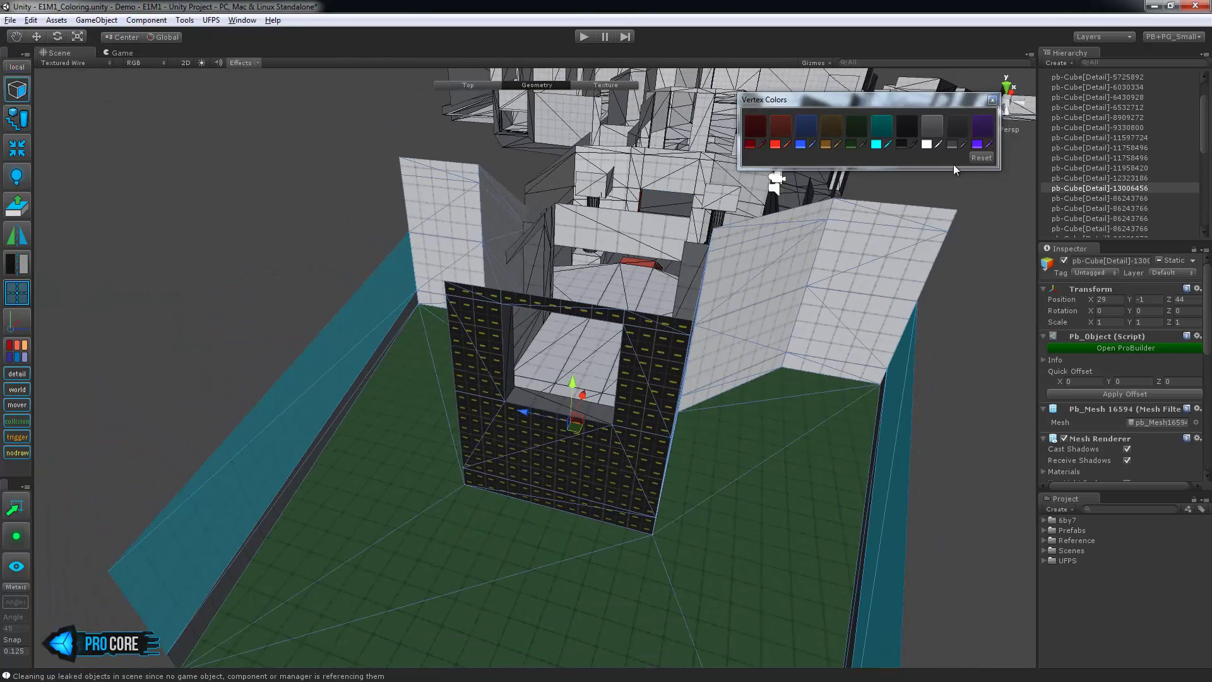
pyautogui.click(830, 127)
# Step: Select the middle band faces of the outdoor walls beside the windowed room and colour them brown
pyautogui.click(445, 207)
pyautogui.moveTo(446, 207); pyautogui.dragTo(436, 309, button='right')
pyautogui.click(380, 250)
pyautogui.scroll(2, 366, 291)
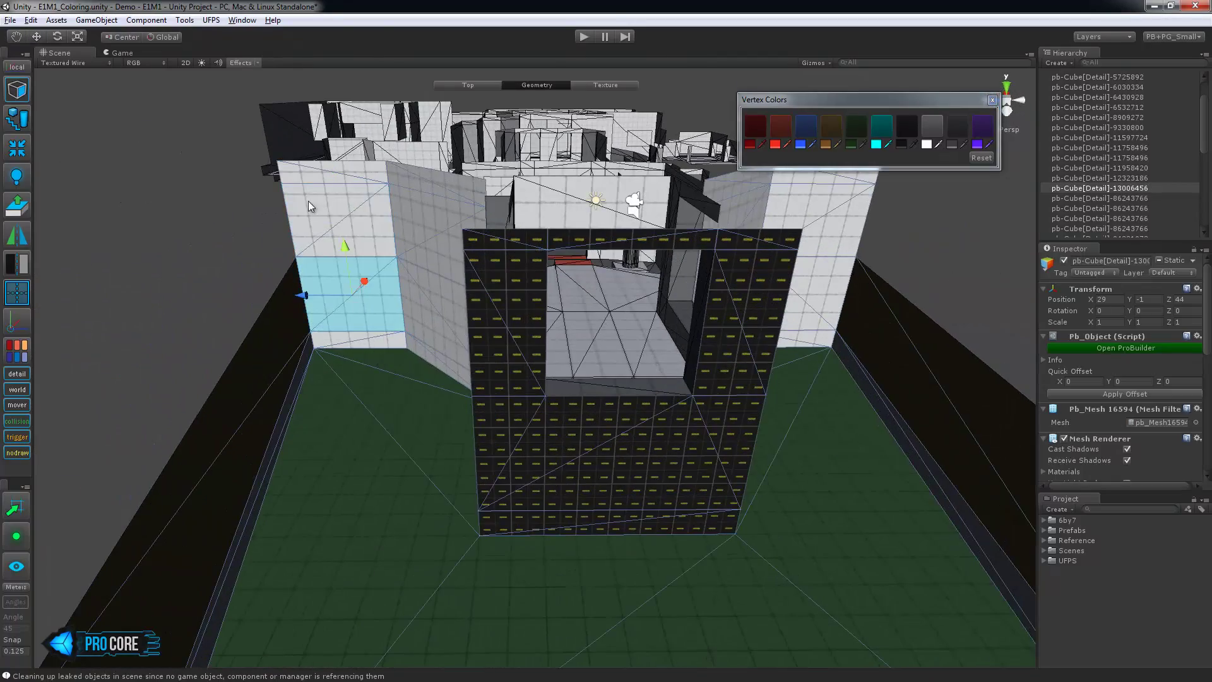
pyautogui.keyDown('alt'); pyautogui.moveTo(441, 310); pyautogui.dragTo(265, 252); pyautogui.keyUp('alt')
pyautogui.click(876, 294)
pyautogui.keyDown('alt'); pyautogui.moveTo(876, 295); pyautogui.dragTo(846, 414); pyautogui.keyUp('alt')
pyautogui.scroll(-2, 846, 414)
pyautogui.click(240, 325)
pyautogui.keyDown('shift'); pyautogui.click(319, 373); pyautogui.keyUp('shift')
pyautogui.keyDown('alt'); pyautogui.moveTo(320, 372); pyautogui.dragTo(451, 443); pyautogui.keyUp('alt')
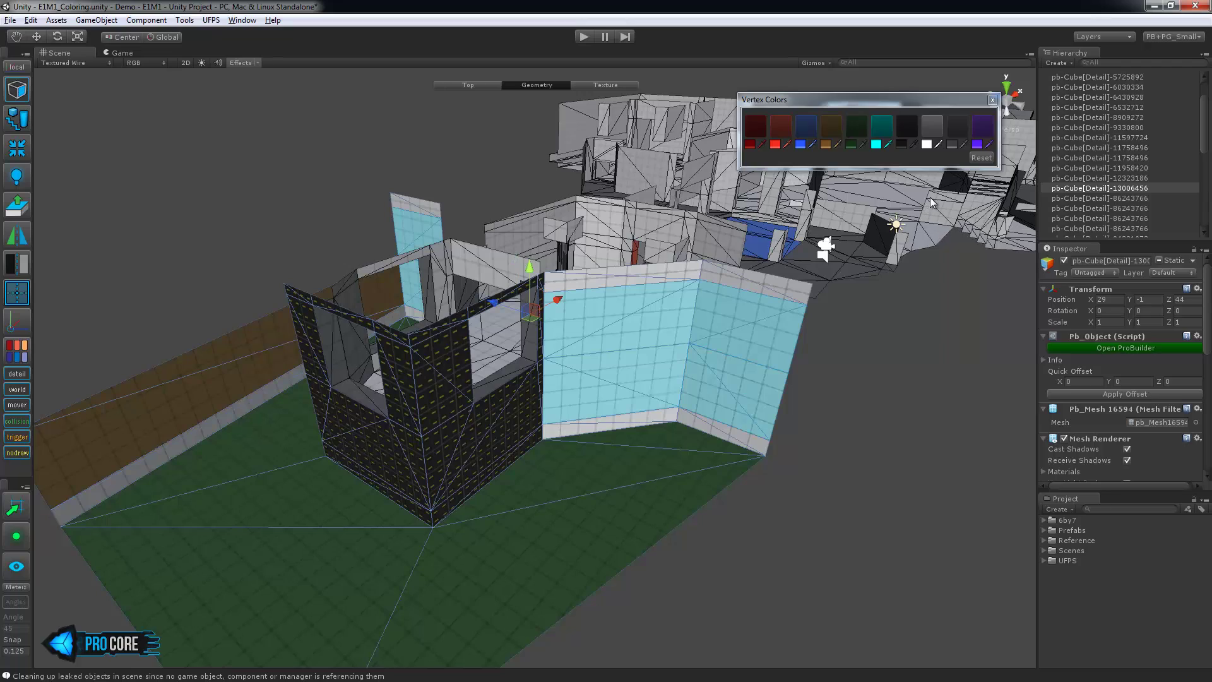
pyautogui.click(831, 124)
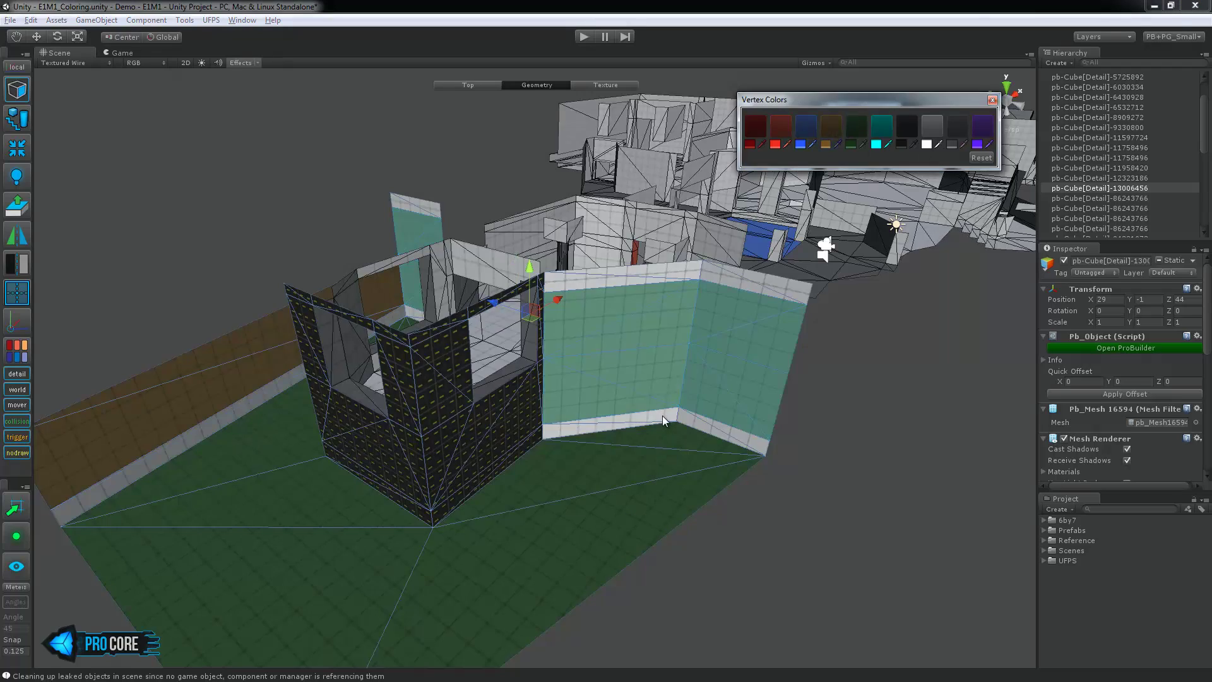
# Step: Select the upper and lower trim bands of the outdoor walls around the green ground and colour them grey
pyautogui.keyDown('alt'); pyautogui.moveTo(661, 416); pyautogui.dragTo(714, 391); pyautogui.keyUp('alt')
pyautogui.keyDown('alt'); pyautogui.moveTo(648, 252); pyautogui.dragTo(858, 382); pyautogui.keyUp('alt')
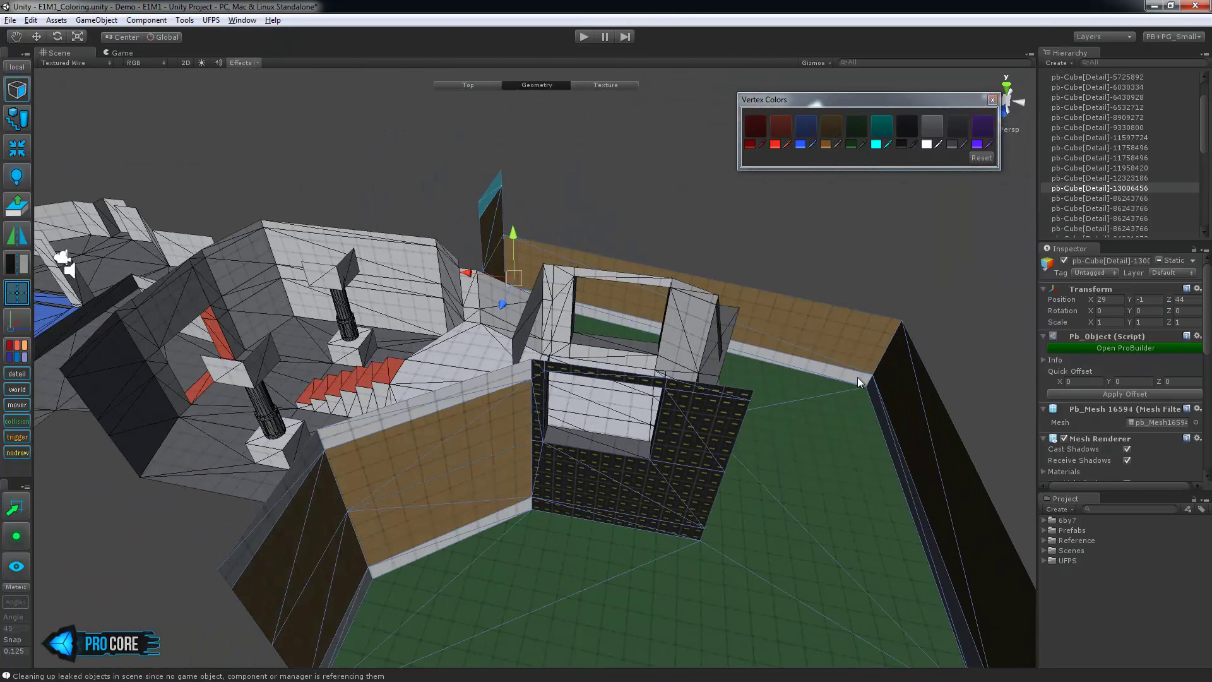
pyautogui.keyDown('alt'); pyautogui.moveTo(836, 430); pyautogui.dragTo(407, 462); pyautogui.keyUp('alt')
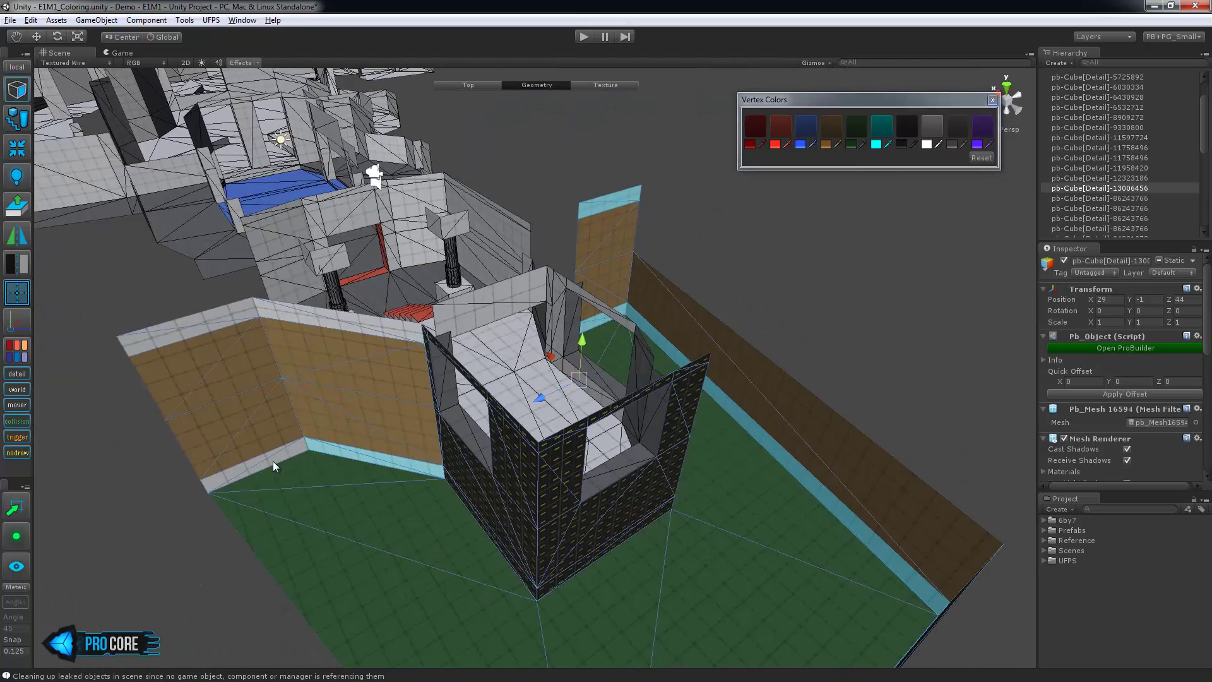
pyautogui.keyDown('alt'); pyautogui.moveTo(277, 312); pyautogui.dragTo(208, 415); pyautogui.keyUp('alt')
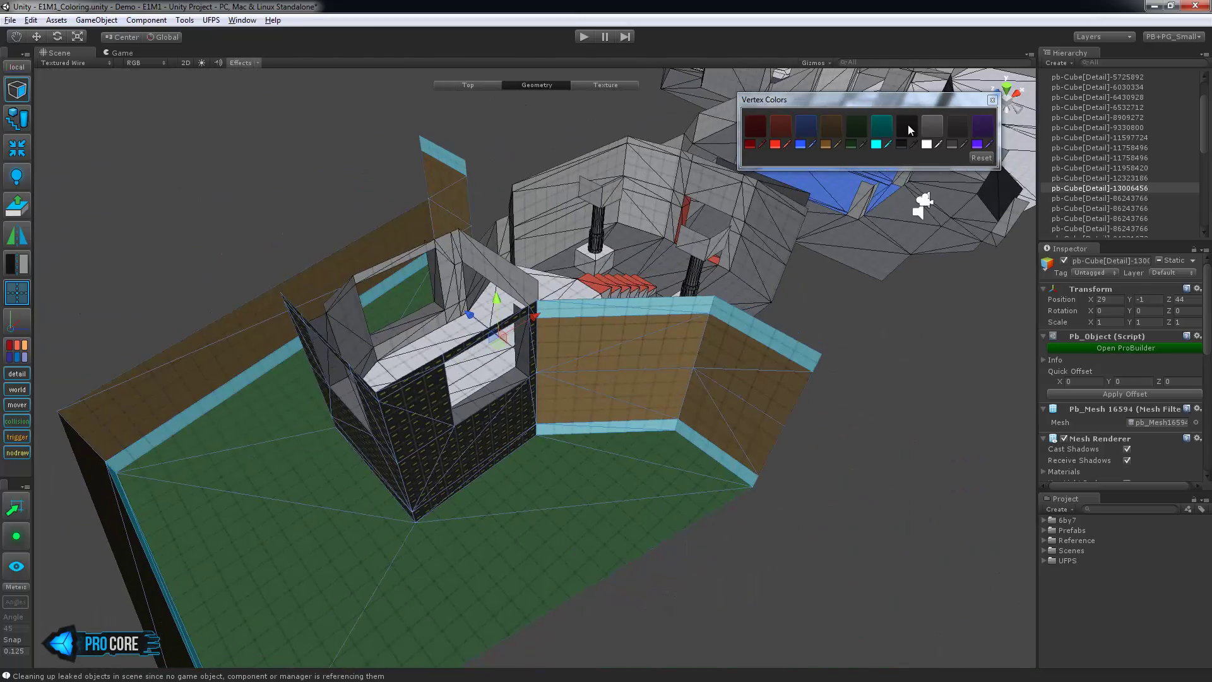
pyautogui.click(959, 127)
# Step: Select the raised platform floor above the red stairs and colour it dark grey
pyautogui.click(927, 423)
pyautogui.keyDown('alt'); pyautogui.moveTo(928, 423); pyautogui.dragTo(695, 455); pyautogui.keyUp('alt')
pyautogui.click(665, 400)
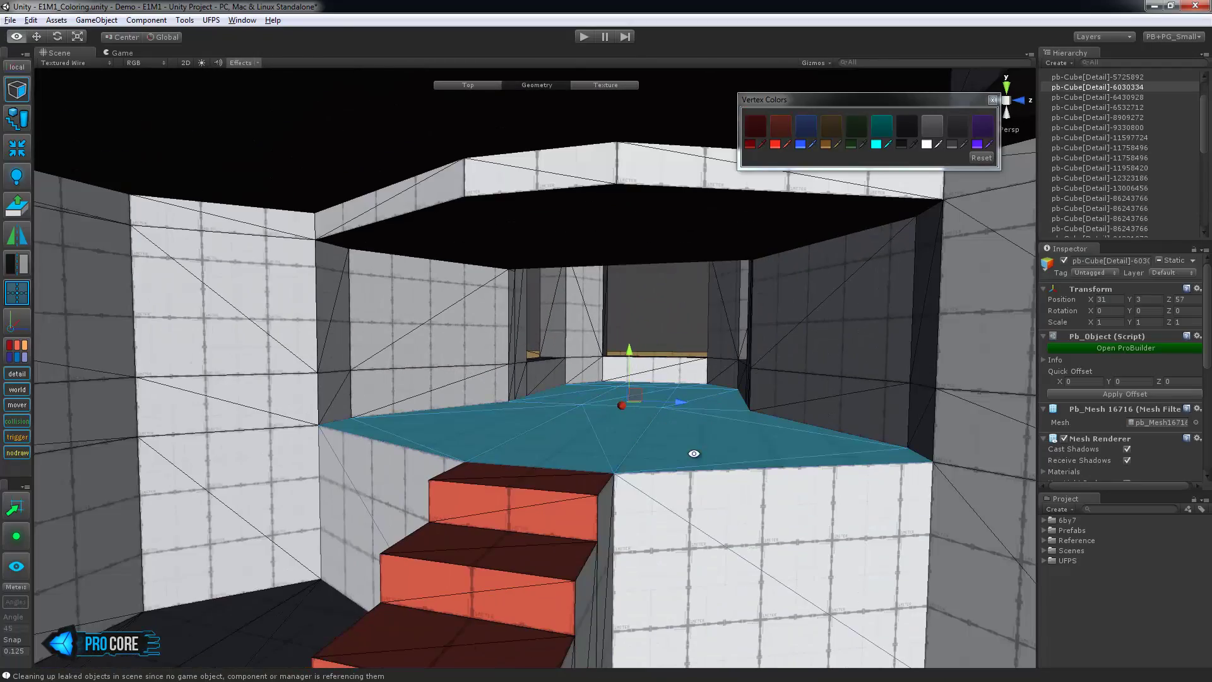
pyautogui.click(949, 127)
# Step: Select the base block and top block of the first round pillar beside the red stairs and colour them dark grey
pyautogui.keyDown('alt'); pyautogui.moveTo(467, 366); pyautogui.dragTo(449, 260); pyautogui.keyUp('alt')
pyautogui.scroll(4, 402, 378)
pyautogui.scroll(-7, 402, 378)
pyautogui.click(521, 175)
pyautogui.keyDown('alt'); pyautogui.moveTo(549, 219); pyautogui.dragTo(561, 494); pyautogui.keyUp('alt')
pyautogui.click(574, 498)
pyautogui.scroll(3, 560, 494)
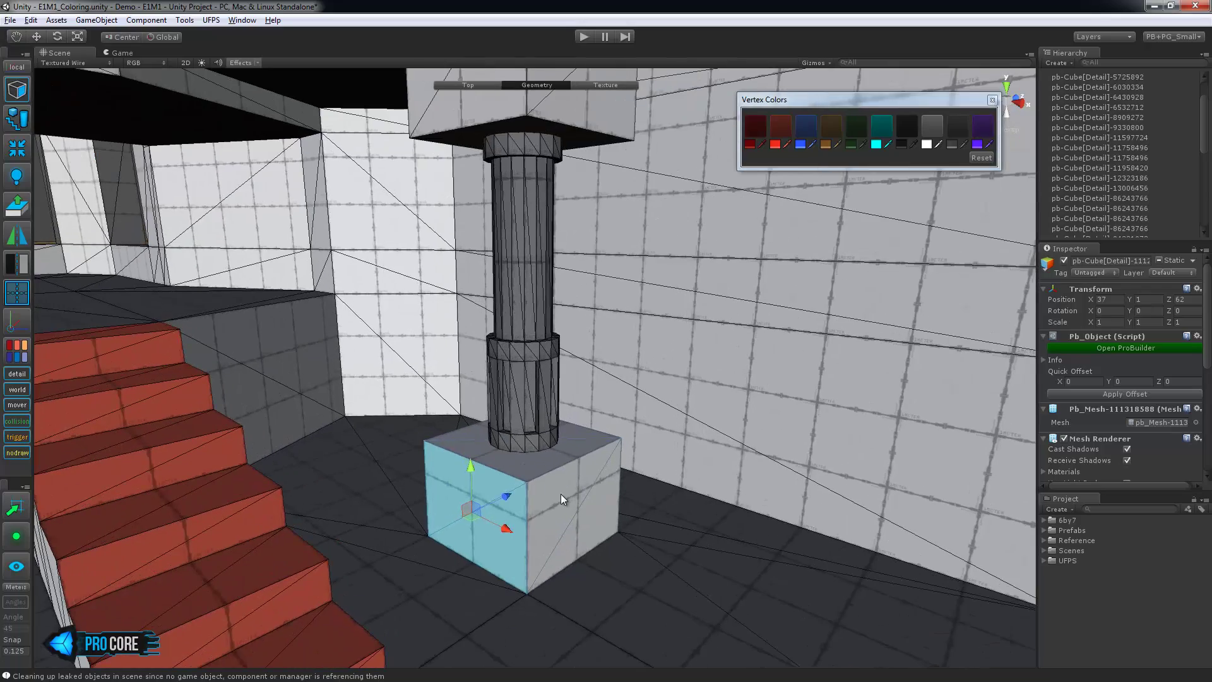
pyautogui.doubleClick(560, 495)
pyautogui.click(959, 124)
pyautogui.keyDown('alt'); pyautogui.moveTo(609, 111); pyautogui.dragTo(576, 174); pyautogui.keyUp('alt')
pyautogui.click(573, 172)
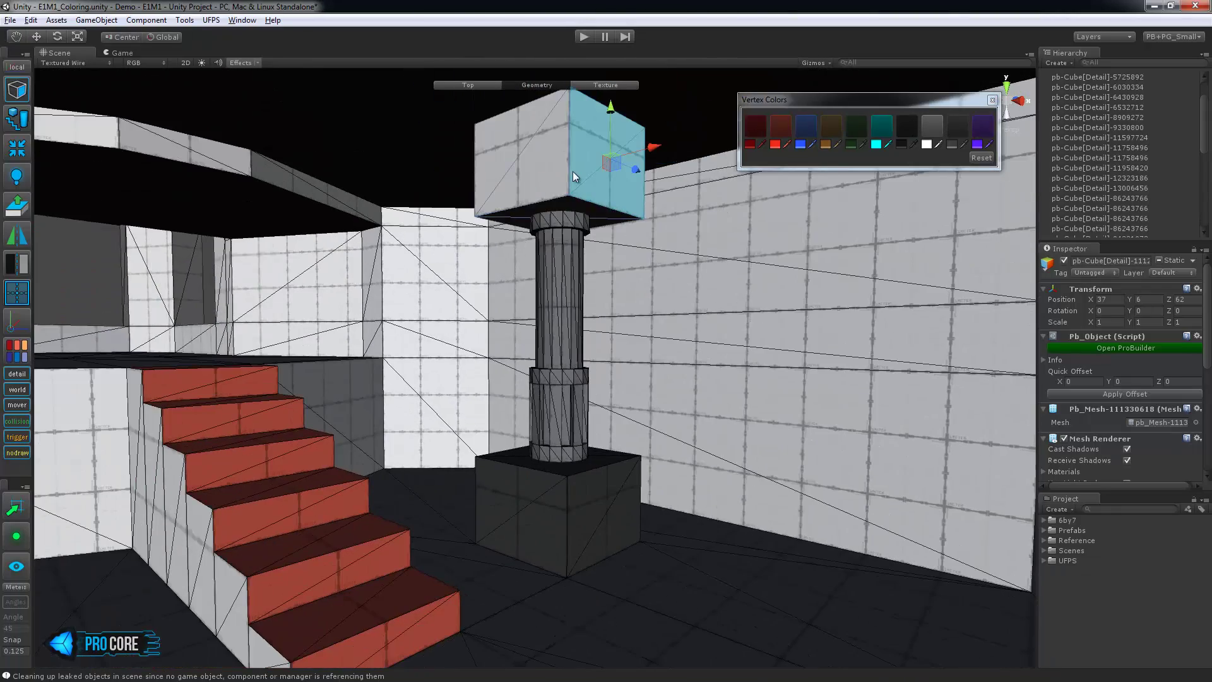
pyautogui.click(958, 127)
# Step: Select the base and top blocks of the second round pillar, across the red stairs, and colour them dark grey
pyautogui.moveTo(595, 265); pyautogui.dragTo(522, 297, button='right')
pyautogui.doubleClick(303, 486)
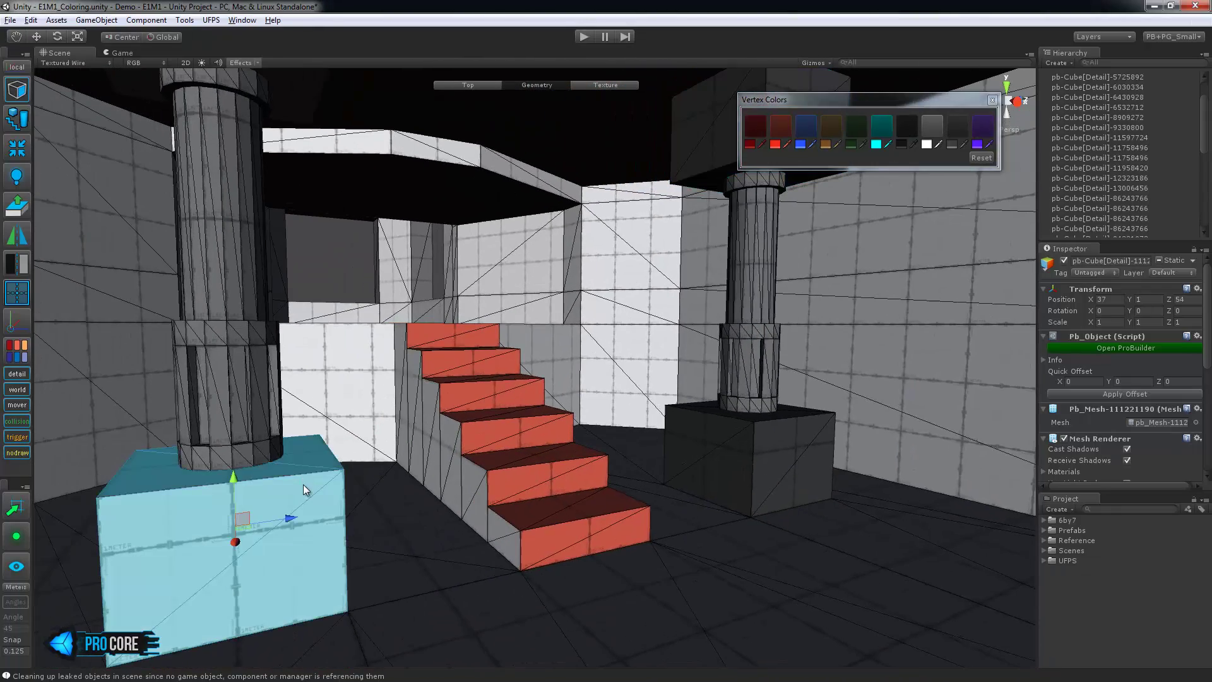
pyautogui.click(958, 126)
pyautogui.keyDown('alt'); pyautogui.moveTo(549, 183); pyautogui.dragTo(322, 155); pyautogui.keyUp('alt')
pyautogui.click(320, 150)
pyautogui.click(907, 127)
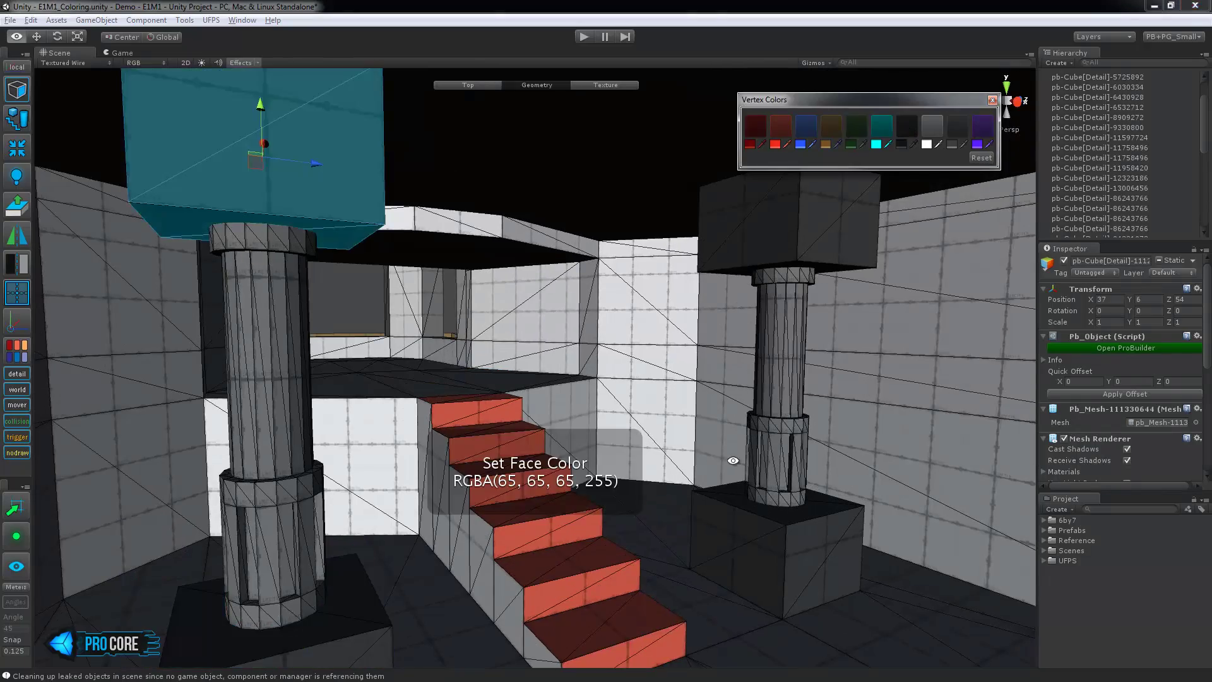
# Step: Select the side faces of a square corner pillar beside the blue floor and colour them brown
pyautogui.keyDown('alt'); pyautogui.moveTo(757, 283); pyautogui.dragTo(559, 416); pyautogui.keyUp('alt')
pyautogui.scroll(3, 558, 416)
pyautogui.moveTo(947, 340); pyautogui.dragTo(544, 322, button='middle')
pyautogui.click(543, 322)
pyautogui.keyDown('alt'); pyautogui.moveTo(782, 316); pyautogui.dragTo(661, 326); pyautogui.keyUp('alt')
pyautogui.click(728, 289)
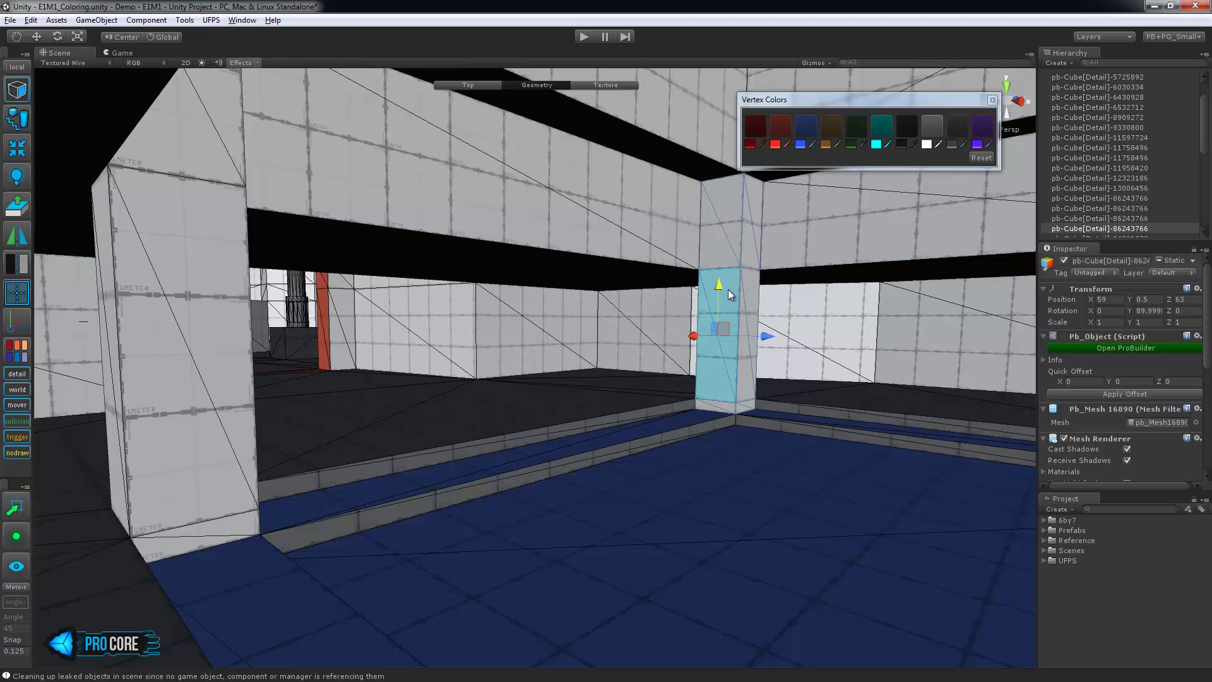
pyautogui.click(740, 247)
pyautogui.hotkey('alt', '4')
# Step: Select the faces of the other square pillars around the blue floor and colour them brown
pyautogui.click(236, 334)
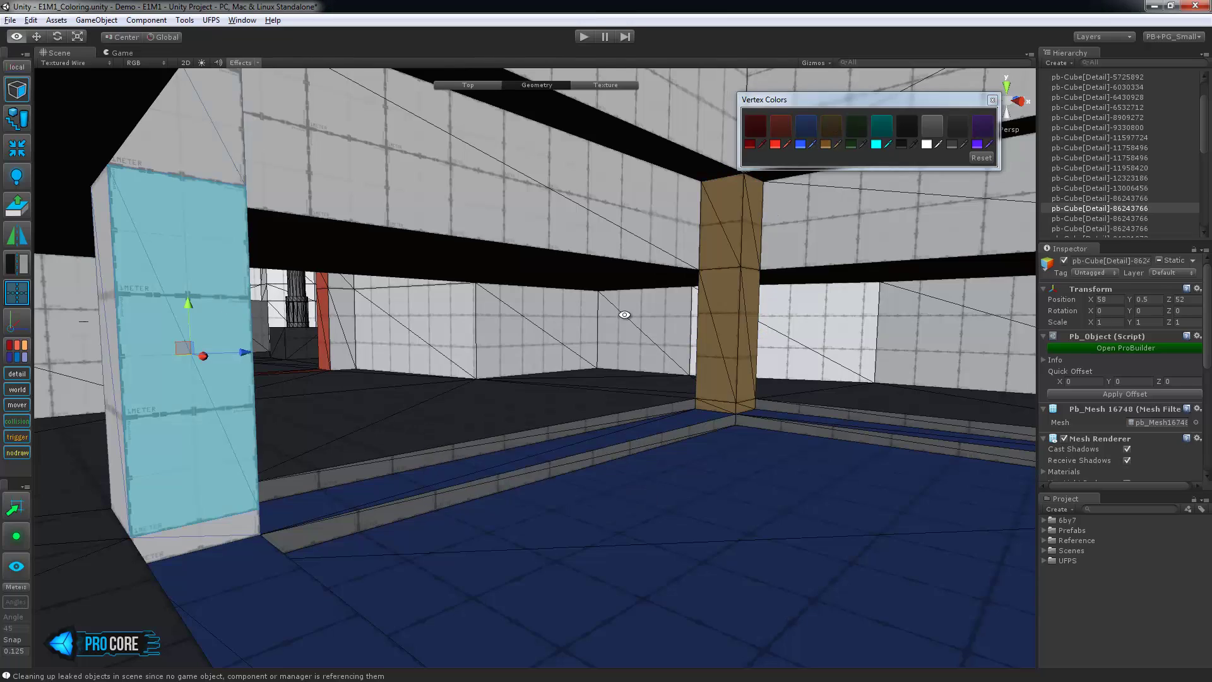
pyautogui.keyDown('alt'); pyautogui.moveTo(623, 316); pyautogui.dragTo(431, 312); pyautogui.keyUp('alt')
pyautogui.moveTo(430, 312); pyautogui.dragTo(580, 353, button='middle')
pyautogui.click(833, 130)
pyautogui.keyDown('alt'); pyautogui.moveTo(505, 344); pyautogui.dragTo(209, 347); pyautogui.keyUp('alt')
pyautogui.moveTo(208, 347); pyautogui.dragTo(465, 310, button='middle')
pyautogui.click(464, 311)
pyautogui.click(834, 130)
pyautogui.keyDown('alt'); pyautogui.moveTo(650, 340); pyautogui.dragTo(803, 345); pyautogui.keyUp('alt')
pyautogui.keyDown('alt'); pyautogui.moveTo(448, 389); pyautogui.dragTo(735, 246); pyautogui.keyUp('alt')
pyautogui.click(821, 131)
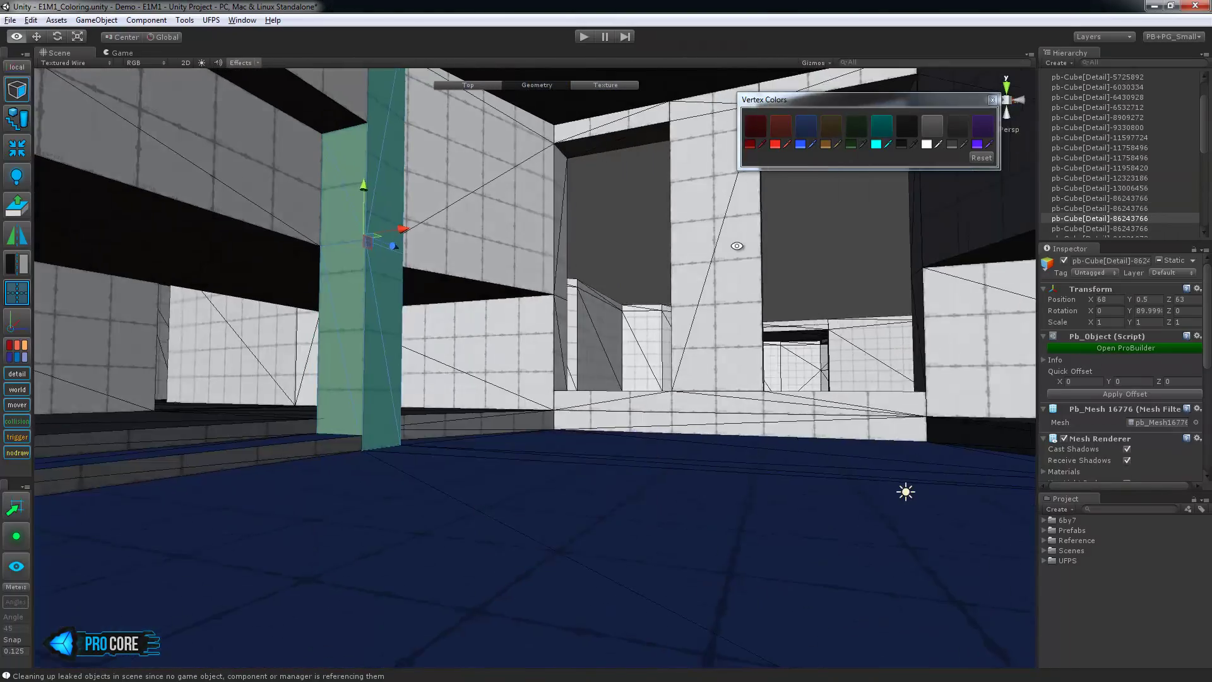
# Step: Select the first faces of the door frame beyond the blue-floored room and colour them dark grey
pyautogui.moveTo(736, 246); pyautogui.dragTo(748, 313, button='middle')
pyautogui.click(747, 312)
pyautogui.moveTo(704, 416); pyautogui.dragTo(615, 385, button='middle')
pyautogui.keyDown('alt'); pyautogui.moveTo(636, 372); pyautogui.dragTo(299, 341); pyautogui.keyUp('alt')
pyautogui.press('f')
pyautogui.scroll(-6, 581, 503)
pyautogui.moveTo(607, 472); pyautogui.dragTo(602, 309, button='middle')
pyautogui.scroll(5, 535, 445)
pyautogui.click(445, 416)
pyautogui.press('f')
pyautogui.keyDown('alt'); pyautogui.moveTo(455, 423); pyautogui.dragTo(404, 347); pyautogui.keyUp('alt')
pyautogui.keyDown('shift'); pyautogui.click(659, 287); pyautogui.keyUp('shift')
pyautogui.click(956, 128)
# Step: Add the door frame's threshold strips and side trim faces to the selection and colour them dark grey
pyautogui.keyDown('alt'); pyautogui.moveTo(325, 384); pyautogui.dragTo(475, 558); pyautogui.keyUp('alt')
pyautogui.keyDown('shift'); pyautogui.click(499, 510); pyautogui.keyUp('shift')
pyautogui.keyDown('alt'); pyautogui.moveTo(499, 510); pyautogui.dragTo(568, 392); pyautogui.keyUp('alt')
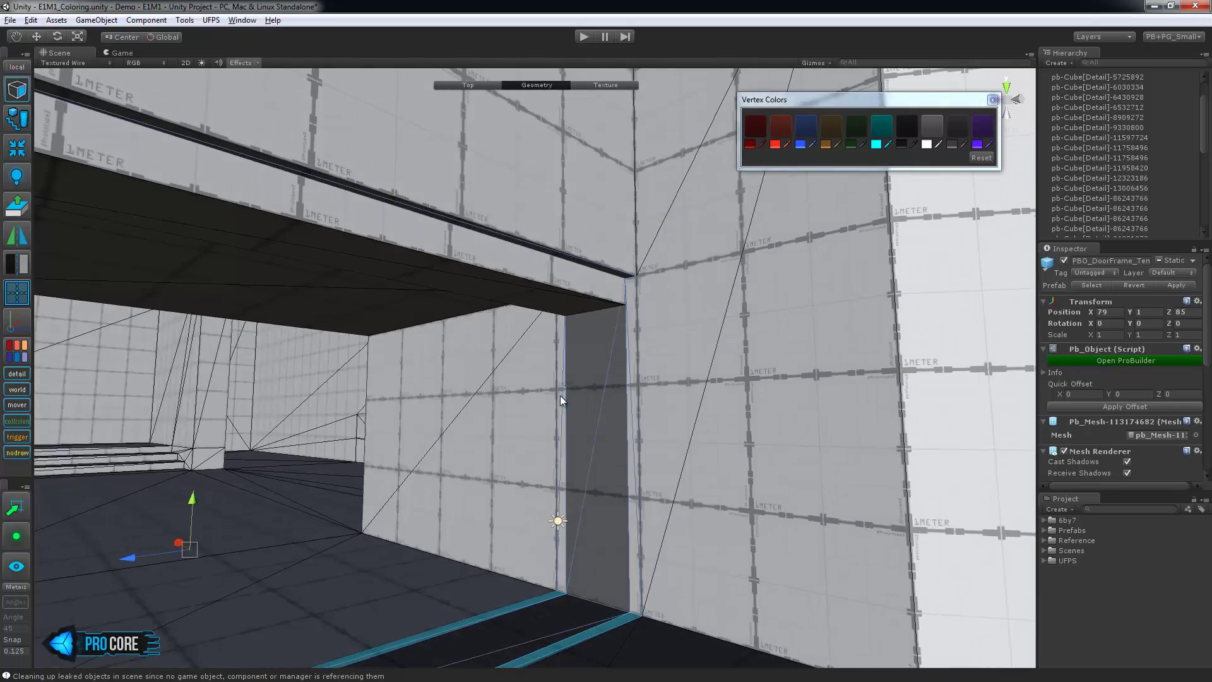
pyautogui.keyDown('shift'); pyautogui.click(559, 396); pyautogui.keyUp('shift')
pyautogui.keyDown('shift'); pyautogui.click(632, 362); pyautogui.keyUp('shift')
pyautogui.click(956, 128)
# Step: Select the underside and lower band faces of the raised door and colour them grey
pyautogui.keyDown('alt'); pyautogui.moveTo(669, 253); pyautogui.dragTo(228, 308); pyautogui.keyUp('alt')
pyautogui.moveTo(228, 308); pyautogui.dragTo(255, 313, button='middle')
pyautogui.click(294, 327)
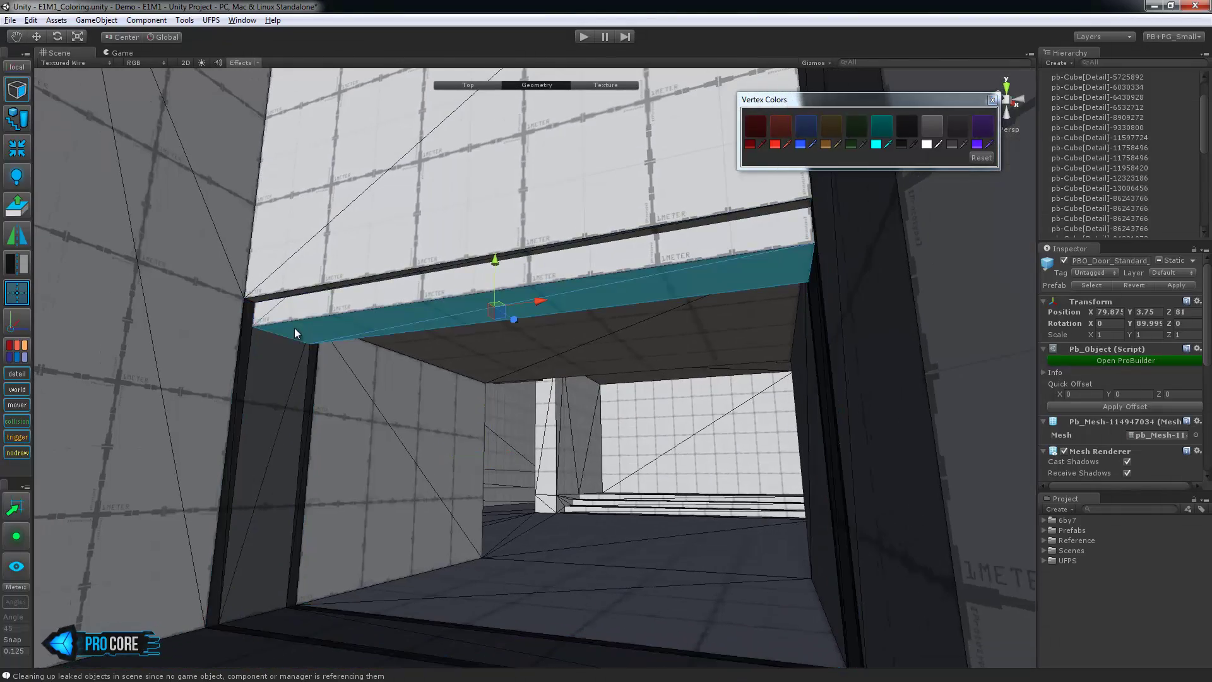
pyautogui.keyDown('alt'); pyautogui.moveTo(348, 398); pyautogui.dragTo(756, 433); pyautogui.keyUp('alt')
pyautogui.keyDown('shift'); pyautogui.click(465, 301); pyautogui.keyUp('shift')
pyautogui.keyDown('shift'); pyautogui.click(626, 281); pyautogui.keyUp('shift')
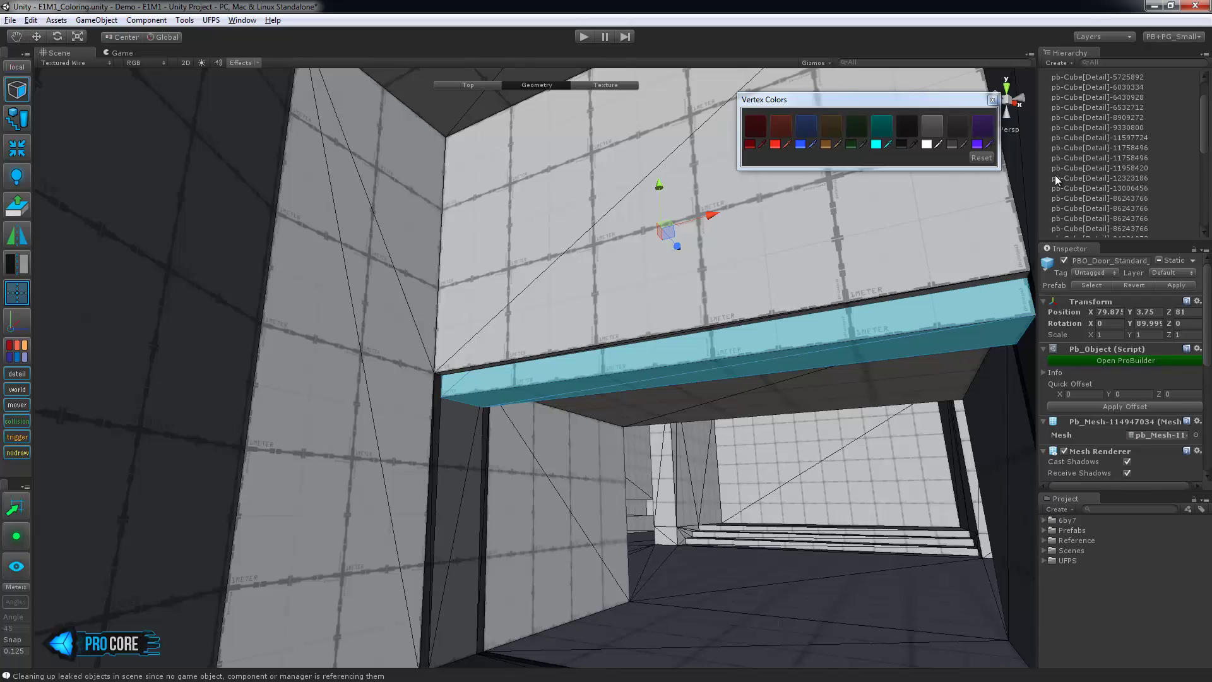
pyautogui.click(955, 129)
# Step: Select the inner side and threshold faces of the door frame and colour them dark grey
pyautogui.click(474, 439)
pyautogui.keyDown('alt'); pyautogui.moveTo(563, 441); pyautogui.dragTo(631, 483); pyautogui.keyUp('alt')
pyautogui.keyDown('shift'); pyautogui.click(528, 533); pyautogui.keyUp('shift')
pyautogui.keyDown('alt'); pyautogui.moveTo(528, 532); pyautogui.dragTo(370, 374); pyautogui.keyUp('alt')
pyautogui.keyDown('shift'); pyautogui.click(789, 403); pyautogui.keyUp('shift')
pyautogui.click(955, 129)
# Step: Select the narrow edge strips around the door frame and colour them red
pyautogui.click(841, 212)
pyautogui.keyDown('shift'); pyautogui.click(760, 231); pyautogui.keyUp('shift')
pyautogui.keyDown('shift'); pyautogui.click(720, 501); pyautogui.keyUp('shift')
pyautogui.keyDown('shift'); pyautogui.click(370, 374); pyautogui.keyUp('shift')
pyautogui.keyDown('shift'); pyautogui.click(295, 331); pyautogui.keyUp('shift')
pyautogui.keyDown('alt'); pyautogui.moveTo(295, 331); pyautogui.dragTo(341, 353); pyautogui.keyUp('alt')
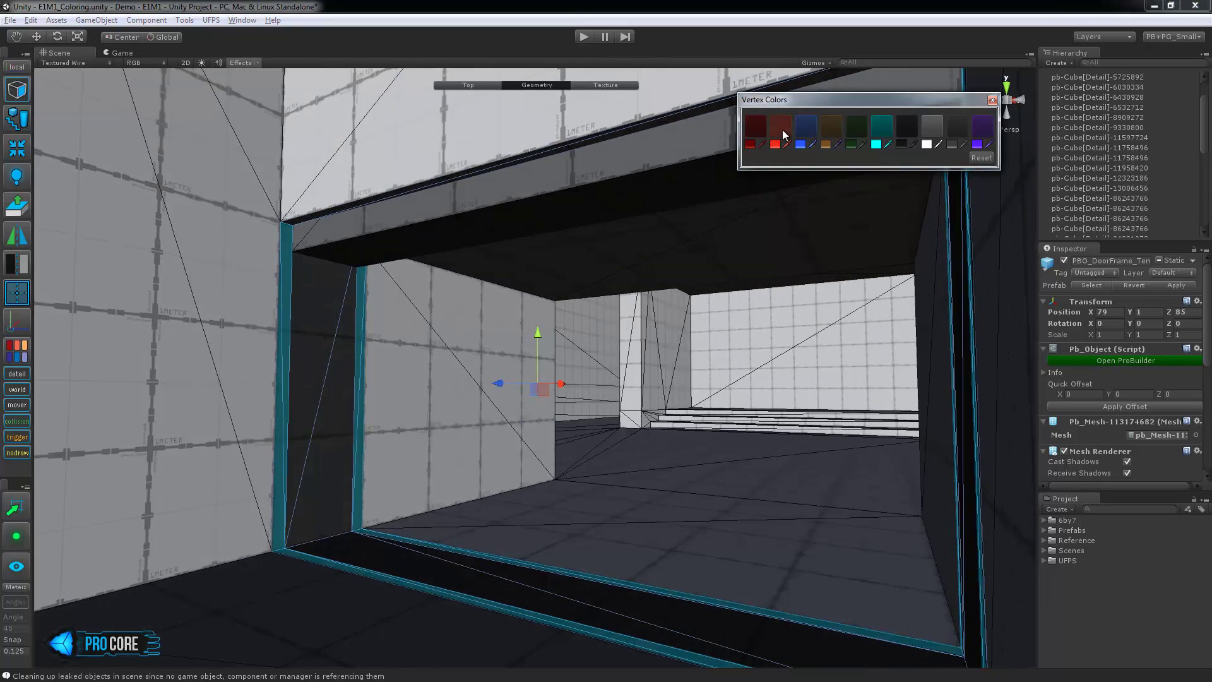
pyautogui.click(783, 134)
# Step: Select the low wall faces beneath the ledge in the large room and colour them grey
pyautogui.click(506, 360)
pyautogui.keyDown('alt'); pyautogui.moveTo(506, 360); pyautogui.dragTo(676, 455); pyautogui.keyUp('alt')
pyautogui.click(484, 385)
pyautogui.click(748, 491)
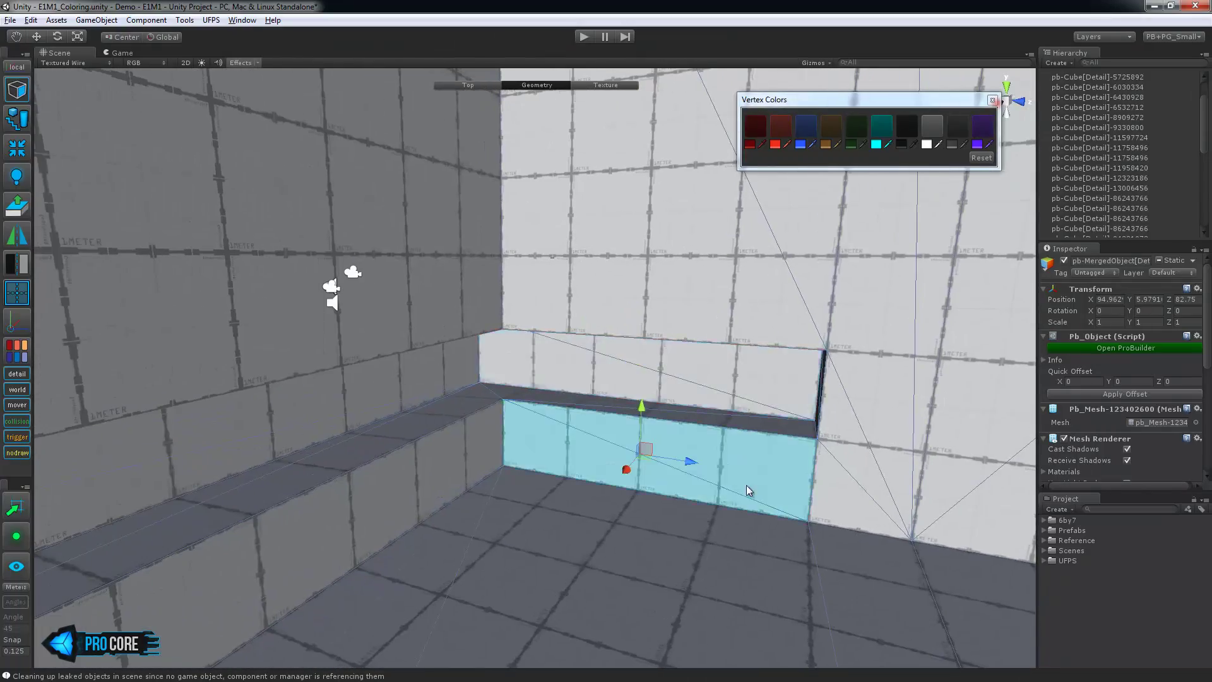
pyautogui.keyDown('alt'); pyautogui.moveTo(747, 491); pyautogui.dragTo(332, 333); pyautogui.keyUp('alt')
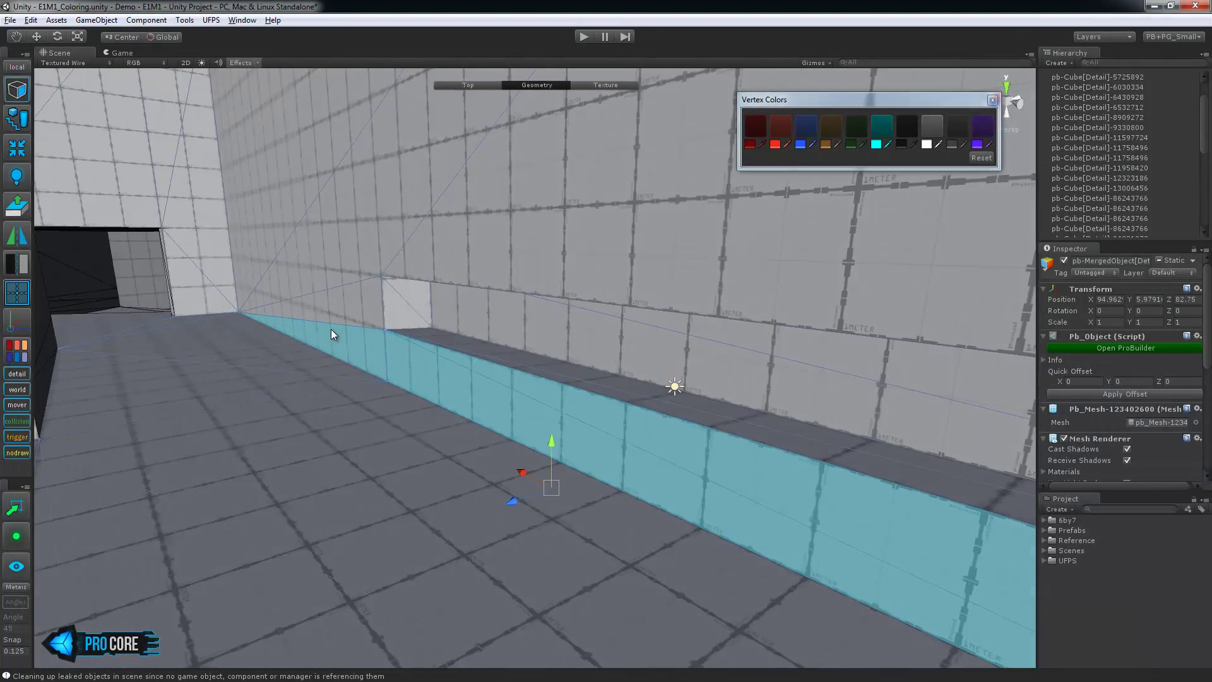
pyautogui.click(434, 382)
pyautogui.keyDown('alt'); pyautogui.moveTo(434, 383); pyautogui.dragTo(644, 445); pyautogui.keyUp('alt')
pyautogui.keyDown('shift'); pyautogui.click(722, 382); pyautogui.keyUp('shift')
pyautogui.click(963, 130)
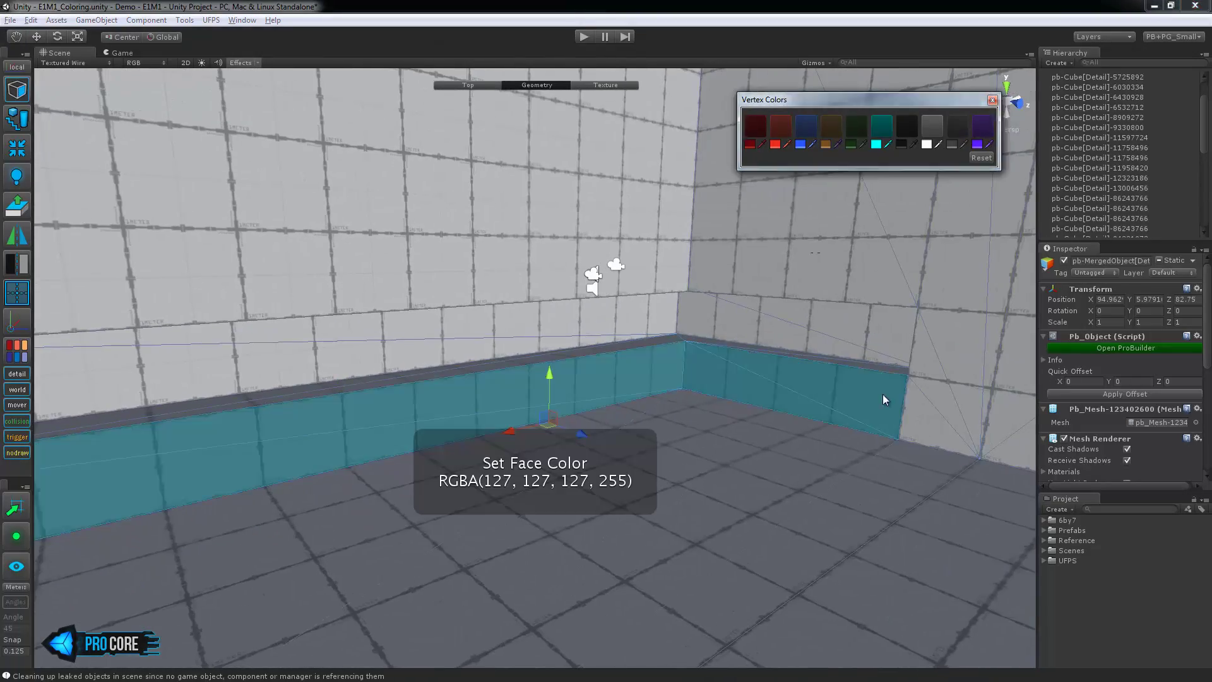
# Step: Select the narrow vertical wall strips on both sides of the large room's doorway and colour them red
pyautogui.keyDown('alt'); pyautogui.moveTo(884, 398); pyautogui.dragTo(751, 498); pyautogui.keyUp('alt')
pyautogui.click(515, 361)
pyautogui.moveTo(514, 361)
pyautogui.keyDown('alt'); pyautogui.mouseDown()
pyautogui.moveTo(532, 340)
pyautogui.moveTo(524, 347)
pyautogui.mouseUp(); pyautogui.keyUp('alt')
pyautogui.keyDown('shift'); pyautogui.click(465, 471); pyautogui.keyUp('shift')
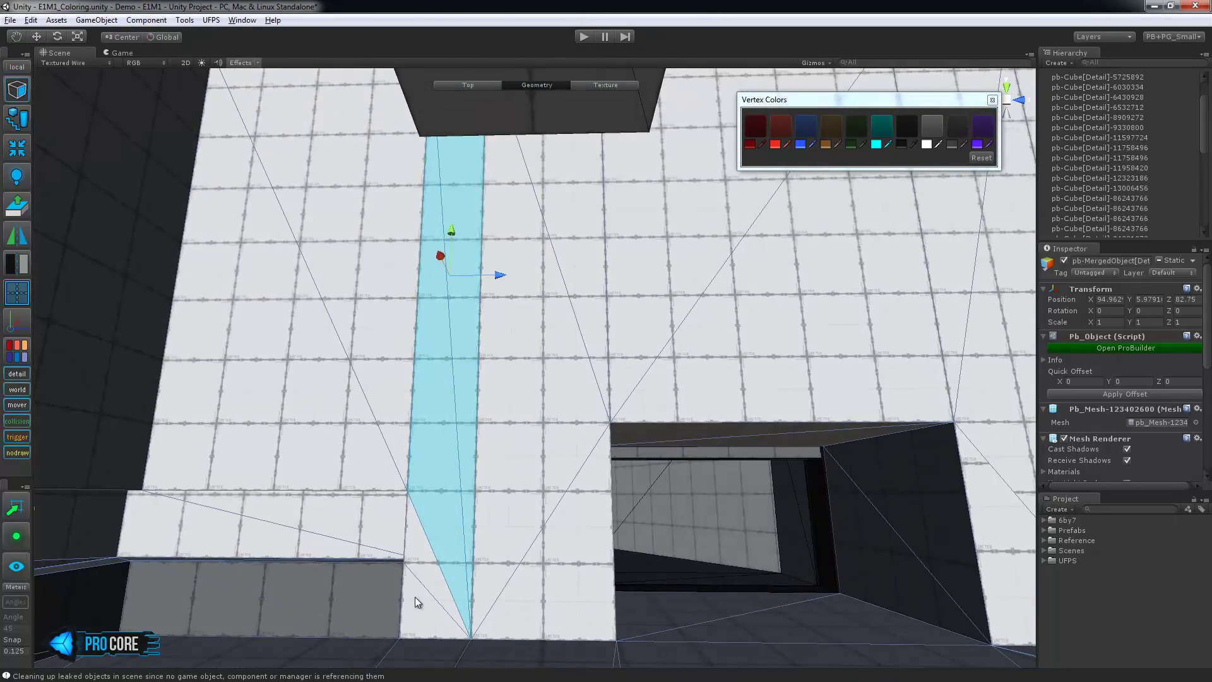
pyautogui.keyDown('alt'); pyautogui.moveTo(416, 603); pyautogui.dragTo(359, 455); pyautogui.keyUp('alt')
pyautogui.keyDown('shift'); pyautogui.click(803, 289); pyautogui.keyUp('shift')
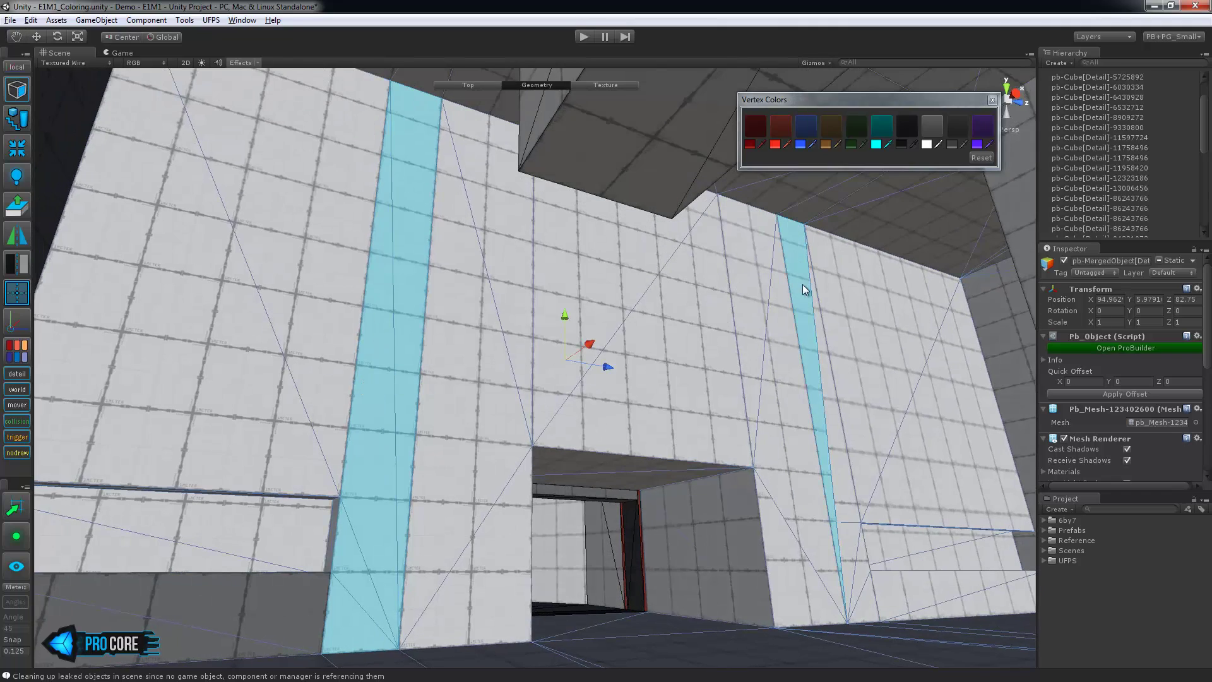
pyautogui.keyDown('alt'); pyautogui.moveTo(905, 259); pyautogui.dragTo(895, 327); pyautogui.keyUp('alt')
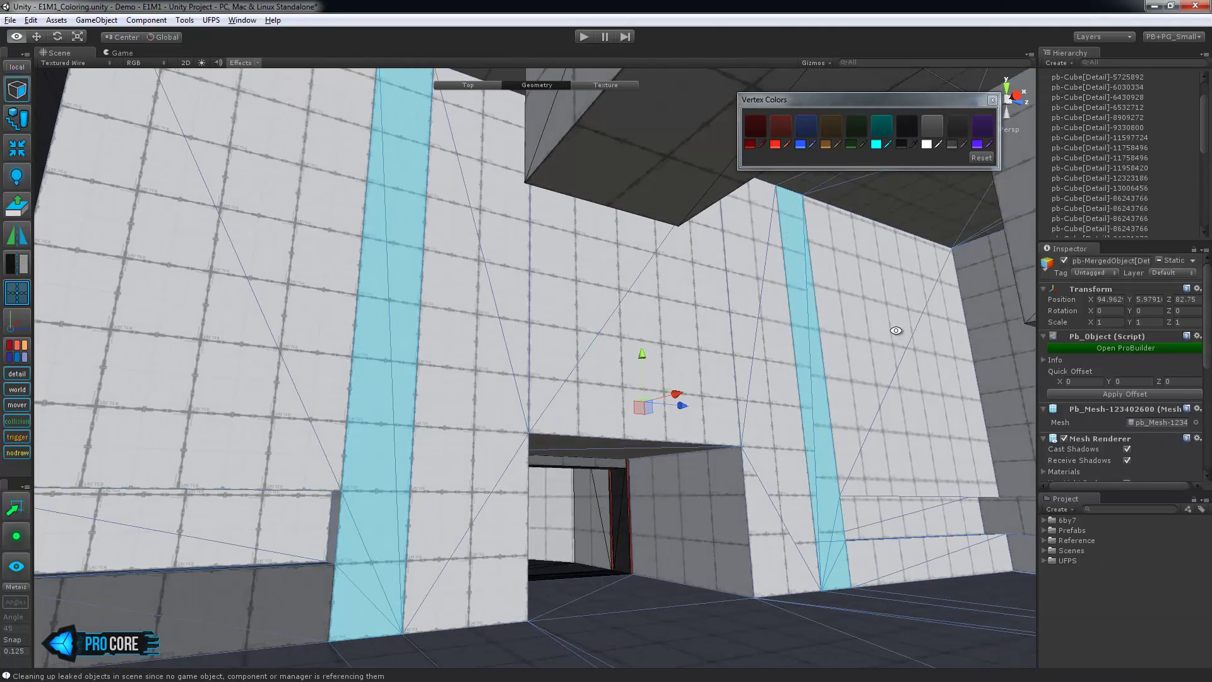
pyautogui.click(778, 131)
# Step: Select the wall faces between the red strips and the doorway opening and colour them grey
pyautogui.click(486, 378)
pyautogui.keyDown('alt'); pyautogui.moveTo(555, 454); pyautogui.dragTo(498, 435); pyautogui.keyUp('alt')
pyautogui.keyDown('shift'); pyautogui.click(515, 549); pyautogui.keyUp('shift')
pyautogui.keyDown('alt'); pyautogui.moveTo(592, 509); pyautogui.dragTo(537, 492); pyautogui.keyUp('alt')
pyautogui.keyDown('shift'); pyautogui.click(887, 442); pyautogui.keyUp('shift')
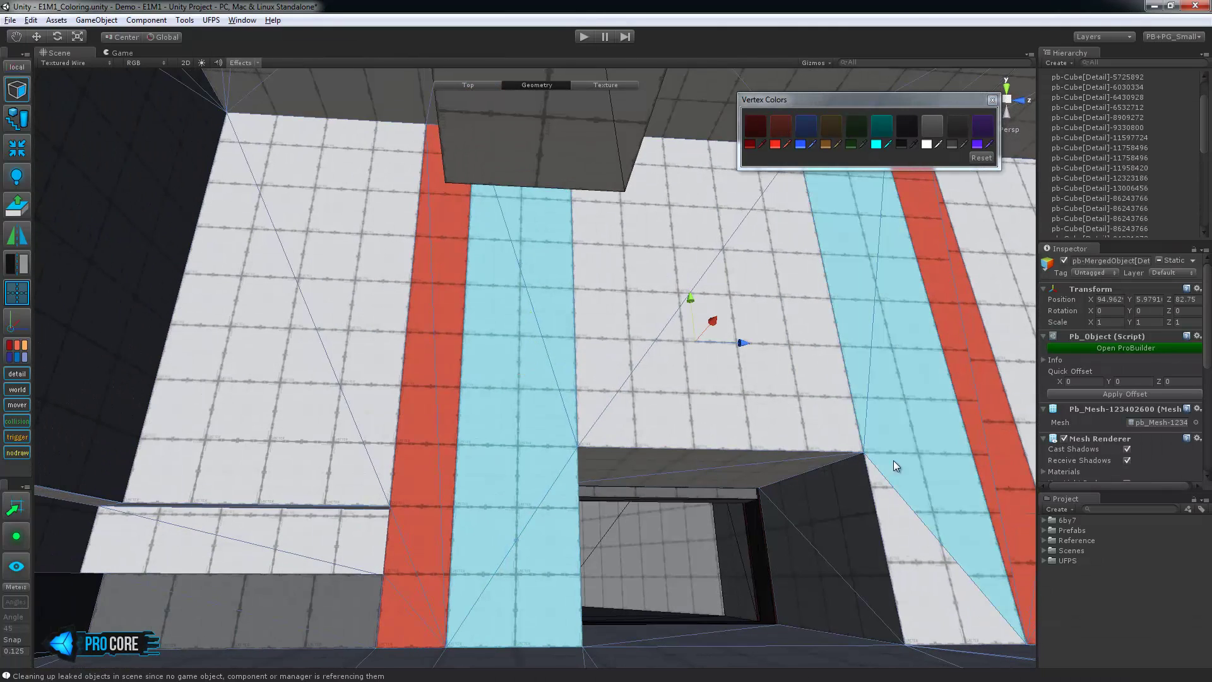
pyautogui.keyDown('shift'); pyautogui.click(902, 542); pyautogui.keyUp('shift')
pyautogui.keyDown('alt'); pyautogui.moveTo(901, 536); pyautogui.dragTo(965, 442); pyautogui.keyUp('alt')
pyautogui.click(956, 130)
# Step: Select the floor faces of the large room and colour them dark grey
pyautogui.keyDown('alt'); pyautogui.moveTo(839, 313); pyautogui.dragTo(940, 549); pyautogui.keyUp('alt')
pyautogui.click(725, 556)
pyautogui.keyDown('shift'); pyautogui.click(836, 487); pyautogui.keyUp('shift')
pyautogui.moveTo(833, 484); pyautogui.dragTo(792, 441, button='middle')
pyautogui.keyDown('alt'); pyautogui.moveTo(792, 441); pyautogui.dragTo(728, 368); pyautogui.keyUp('alt')
pyautogui.click(960, 127)
# Step: Select the large room's ceiling, extend the selection to its connected faces and colour them dark grey
pyautogui.keyDown('alt'); pyautogui.moveTo(637, 373); pyautogui.dragTo(513, 225); pyautogui.keyUp('alt')
pyautogui.click(513, 224)
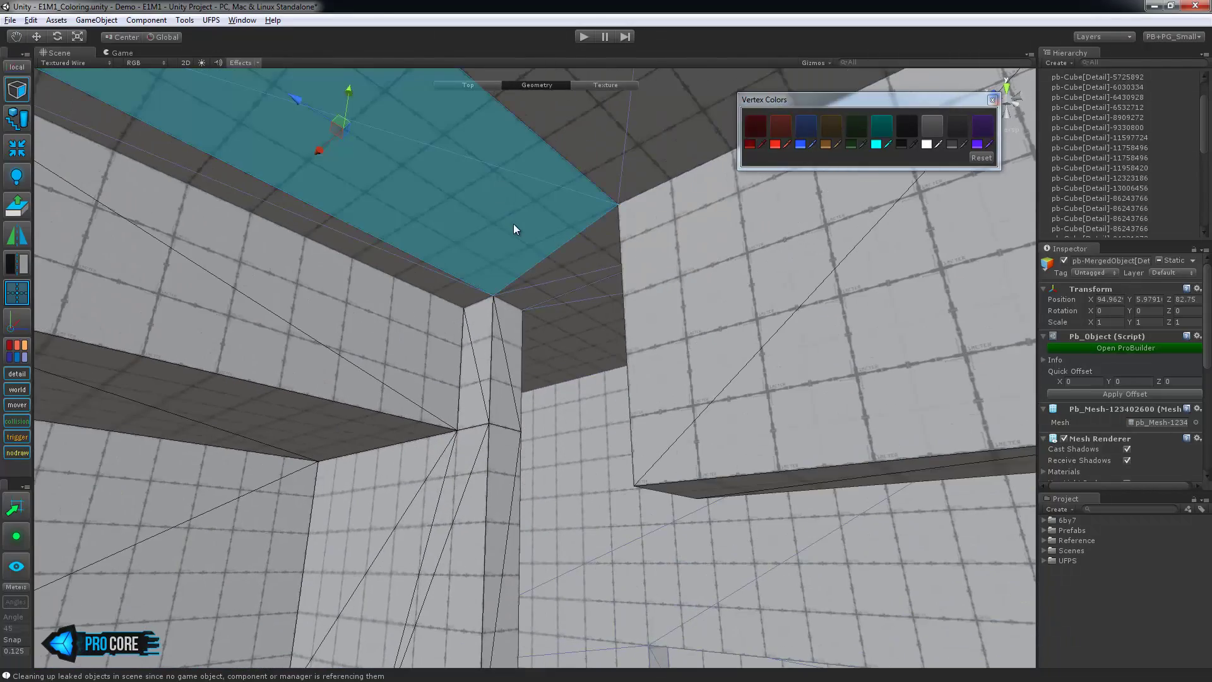
pyautogui.hotkey('alt', 'g')
pyautogui.moveTo(525, 281); pyautogui.dragTo(597, 242, button='middle')
pyautogui.click(962, 128)
# Step: Select the recessed wall band faces above the ledge in the large room and colour them red
pyautogui.keyDown('alt'); pyautogui.moveTo(681, 252); pyautogui.dragTo(404, 337); pyautogui.keyUp('alt')
pyautogui.moveTo(404, 338); pyautogui.dragTo(525, 326, button='middle')
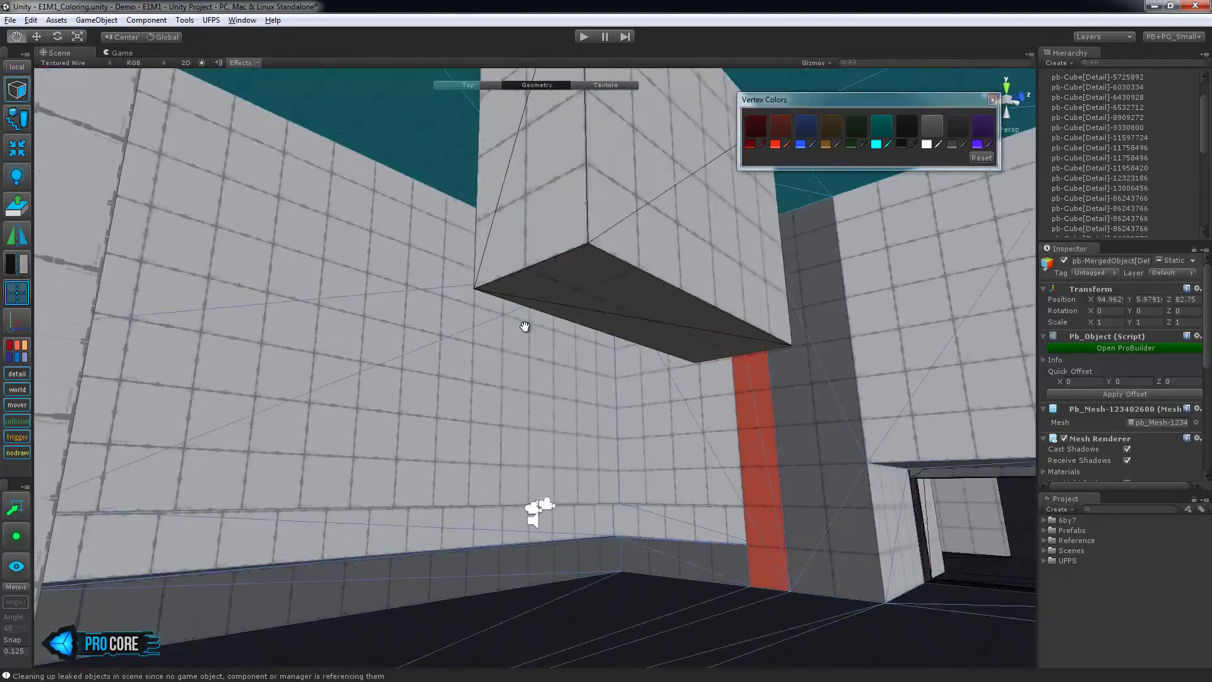
pyautogui.keyDown('alt'); pyautogui.moveTo(524, 326); pyautogui.dragTo(473, 316); pyautogui.keyUp('alt')
pyautogui.click(473, 525)
pyautogui.press('f')
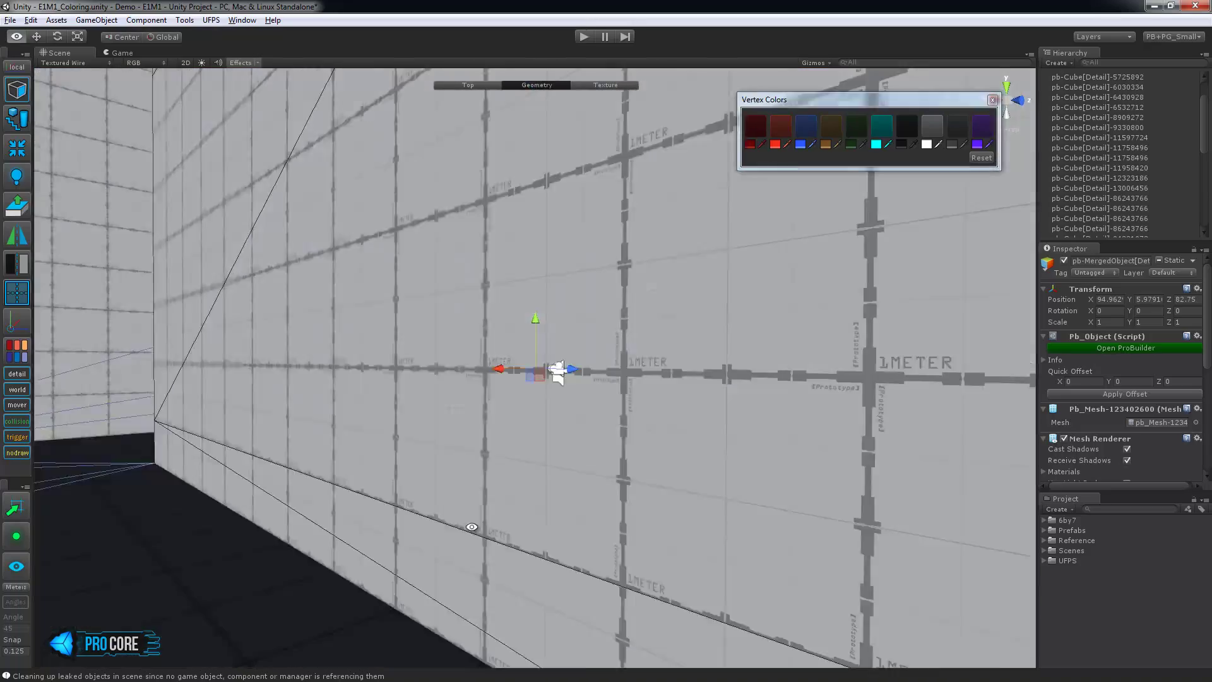
pyautogui.keyDown('alt'); pyautogui.moveTo(472, 528); pyautogui.dragTo(277, 451); pyautogui.keyUp('alt')
pyautogui.click(613, 406)
pyautogui.keyDown('shift'); pyautogui.click(409, 380); pyautogui.keyUp('shift')
pyautogui.moveTo(278, 451); pyautogui.dragTo(152, 473, button='middle')
pyautogui.click(782, 128)
# Step: Select the recessed band above the ledge on the other side of the stepped alcove and colour it red
pyautogui.keyDown('alt'); pyautogui.moveTo(637, 385); pyautogui.dragTo(606, 454); pyautogui.keyUp('alt')
pyautogui.click(631, 378)
pyautogui.keyDown('shift'); pyautogui.click(755, 401); pyautogui.keyUp('shift')
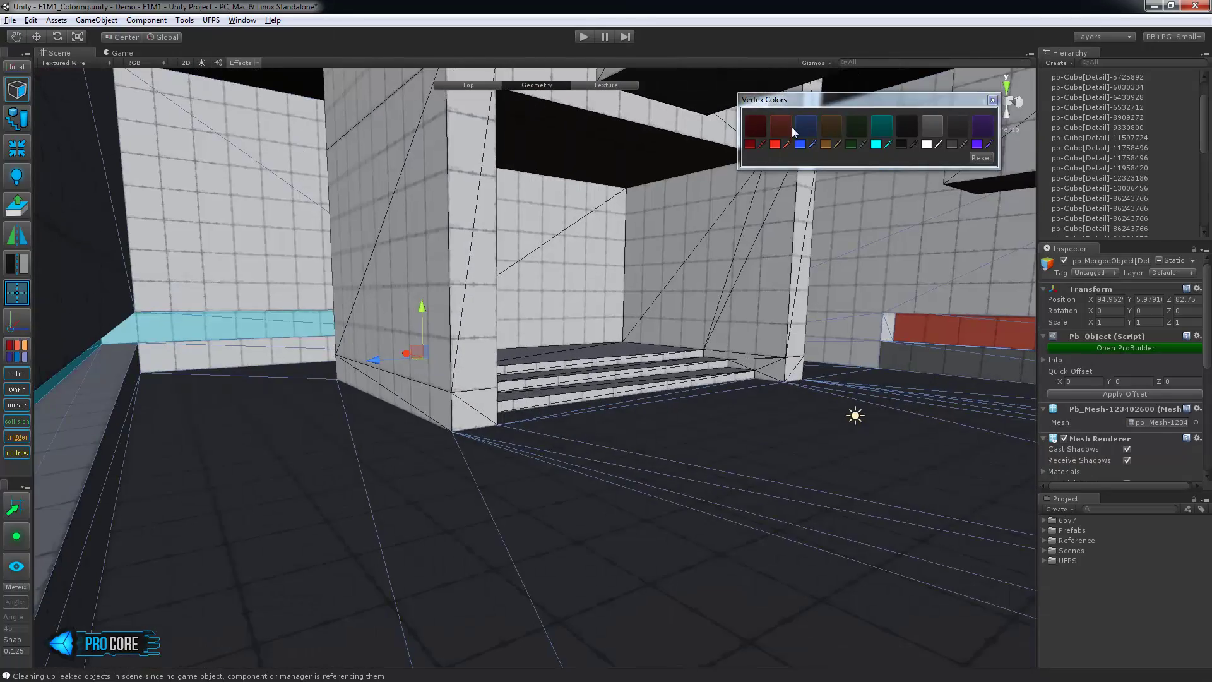
# Step: Select the alcove's upper floor and the step treads and colour them blue
pyautogui.click(600, 350)
pyautogui.press('f')
pyautogui.keyDown('shift'); pyautogui.click(671, 450); pyautogui.keyUp('shift')
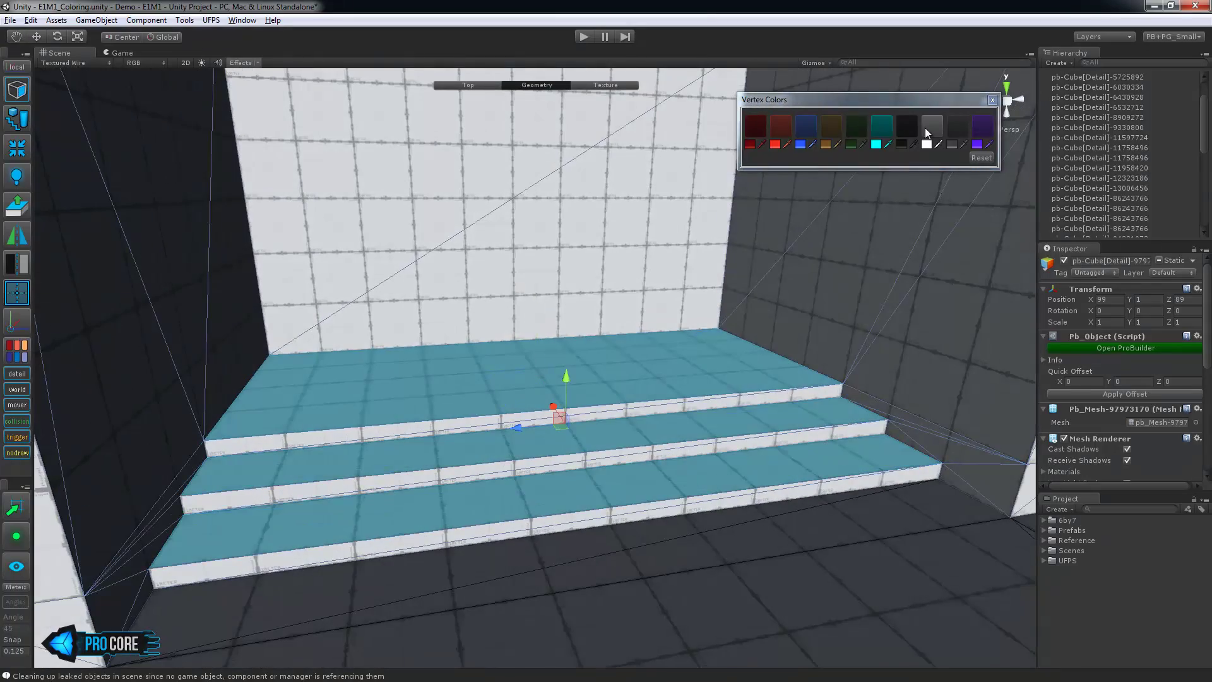
pyautogui.click(808, 131)
# Step: Select the riser faces of the alcove steps and colour them grey
pyautogui.keyDown('alt'); pyautogui.moveTo(763, 328); pyautogui.dragTo(554, 316); pyautogui.keyUp('alt')
pyautogui.click(554, 312)
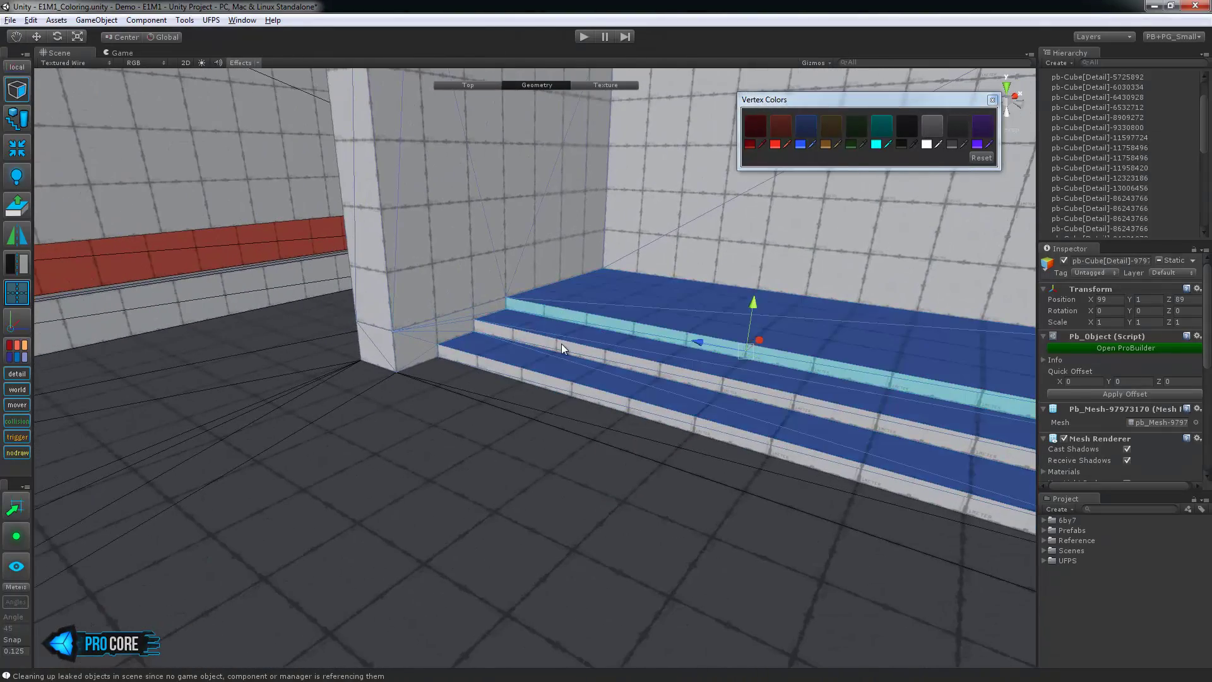
pyautogui.click(952, 130)
# Step: Select the ceiling face above the stepped alcove
pyautogui.scroll(-3, 506, 250)
pyautogui.click(505, 250)
pyautogui.keyDown('alt'); pyautogui.moveTo(505, 252); pyautogui.dragTo(454, 319); pyautogui.keyUp('alt')
pyautogui.moveTo(568, 344); pyautogui.dragTo(619, 454, button='middle')
pyautogui.keyDown('alt'); pyautogui.moveTo(619, 454); pyautogui.dragTo(639, 309); pyautogui.keyUp('alt')
pyautogui.click(649, 237)
pyautogui.moveTo(645, 308); pyautogui.dragTo(549, 341, button='middle')
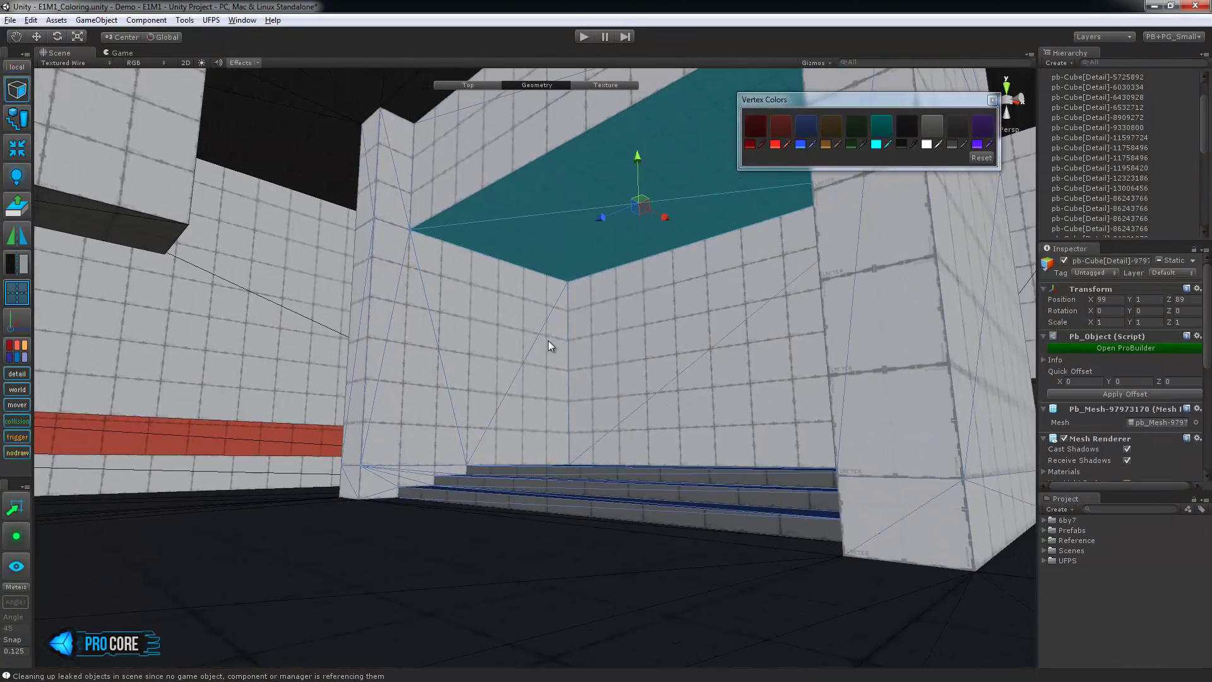
# Step: Select all faces of the two blocks hanging near the stepped alcove and colour them grey
pyautogui.keyDown('alt'); pyautogui.moveTo(549, 341); pyautogui.dragTo(409, 290); pyautogui.keyUp('alt')
pyautogui.moveTo(409, 290); pyautogui.dragTo(489, 293, button='middle')
pyautogui.click(510, 281)
pyautogui.keyDown('alt'); pyautogui.moveTo(502, 221); pyautogui.dragTo(324, 322); pyautogui.keyUp('alt')
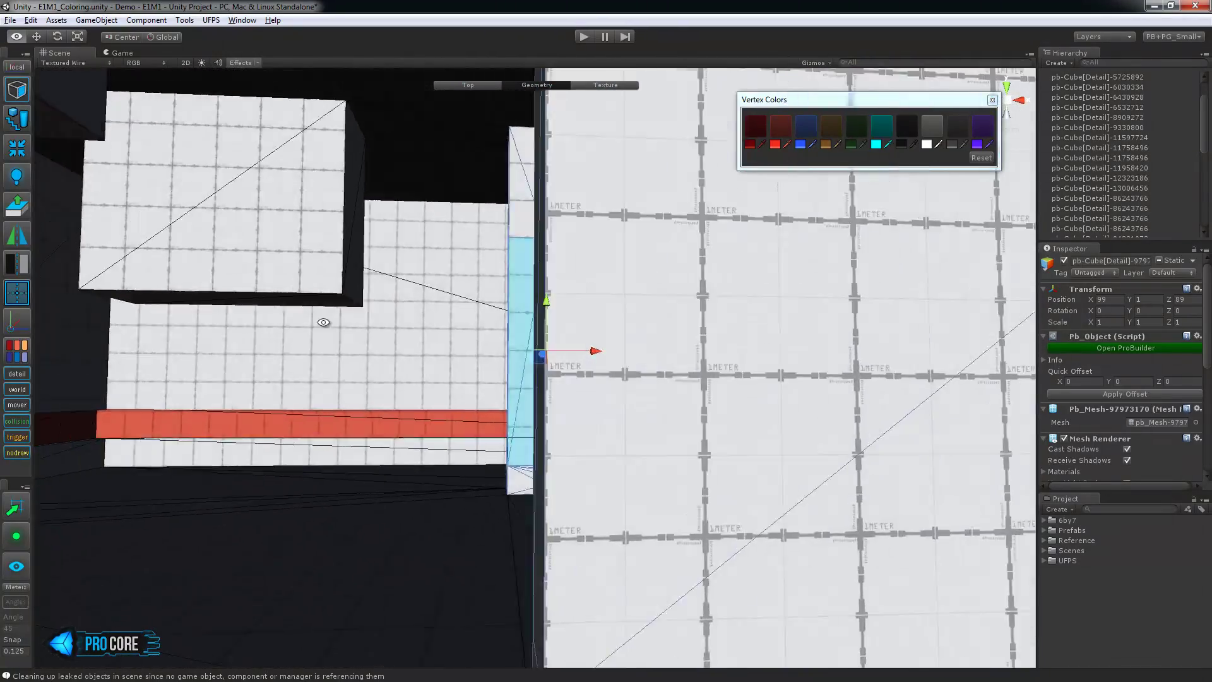
pyautogui.moveTo(324, 322); pyautogui.dragTo(574, 344, button='middle')
pyautogui.keyDown('alt'); pyautogui.moveTo(574, 344); pyautogui.dragTo(520, 290); pyautogui.keyUp('alt')
pyautogui.moveTo(521, 291); pyautogui.dragTo(563, 391, button='middle')
pyautogui.click(463, 303)
pyautogui.keyDown('alt'); pyautogui.moveTo(464, 316); pyautogui.dragTo(452, 284); pyautogui.keyUp('alt')
pyautogui.moveTo(452, 284); pyautogui.dragTo(600, 344, button='middle')
pyautogui.doubleClick(493, 376)
pyautogui.scroll(-1, 600, 344)
pyautogui.click(956, 127)
pyautogui.click(715, 420)
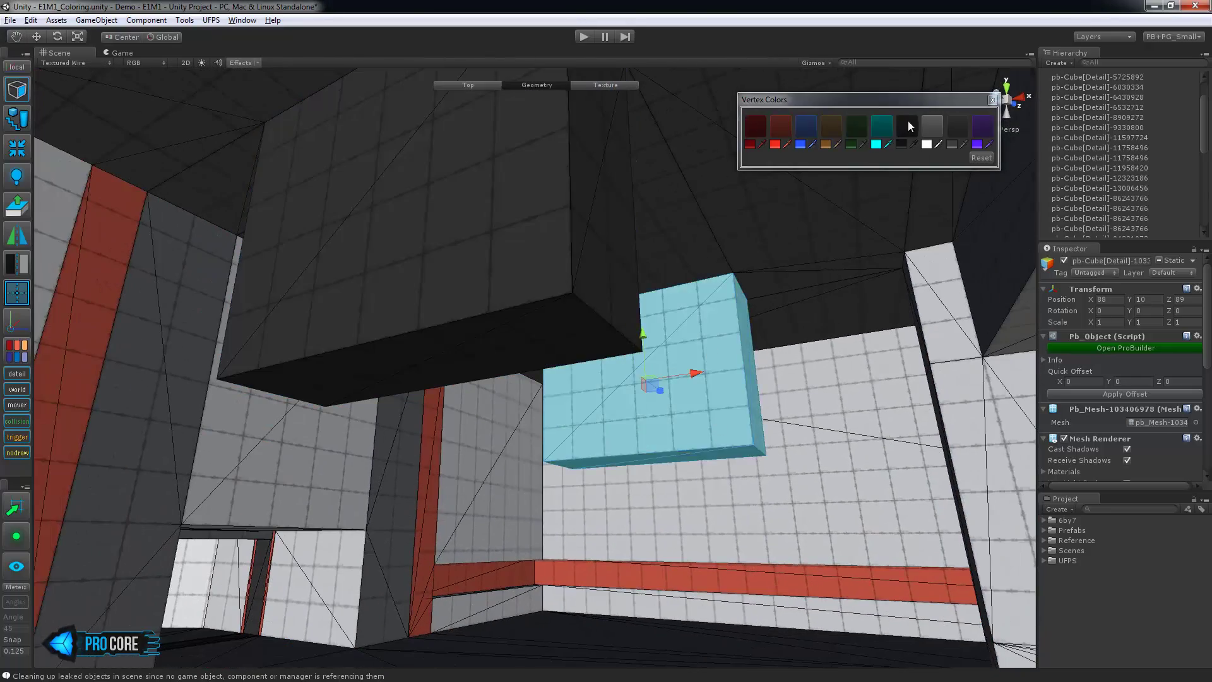
pyautogui.click(956, 128)
# Step: Select every face of the stepped alcove object and colour it grey
pyautogui.keyDown('alt'); pyautogui.moveTo(820, 315); pyautogui.dragTo(885, 357); pyautogui.keyUp('alt')
pyautogui.moveTo(884, 357); pyautogui.dragTo(667, 360, button='middle')
pyautogui.click(667, 360)
pyautogui.keyDown('alt'); pyautogui.moveTo(667, 360); pyautogui.dragTo(581, 337); pyautogui.keyUp('alt')
pyautogui.doubleClick(581, 337)
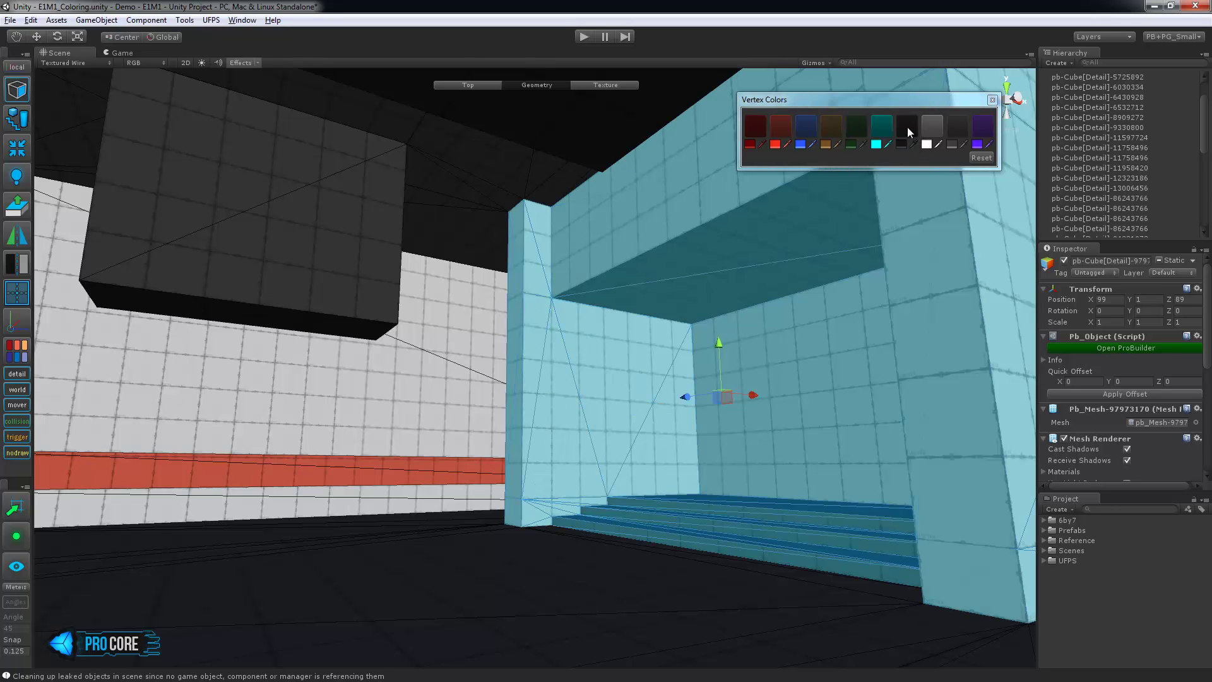
pyautogui.click(956, 127)
# Step: Select the alcove's upper floor and step treads and colour them blue again
pyautogui.click(665, 341)
pyautogui.keyDown('alt'); pyautogui.moveTo(665, 341); pyautogui.dragTo(634, 429); pyautogui.keyUp('alt')
pyautogui.click(621, 411)
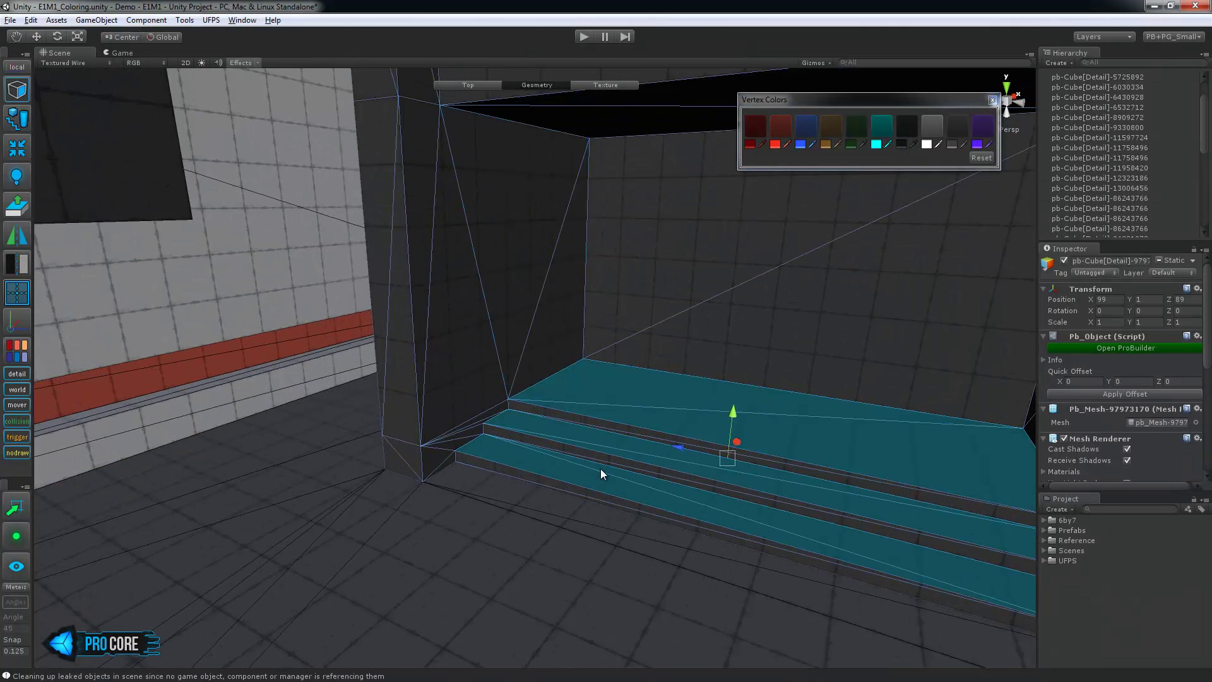
pyautogui.click(806, 128)
# Step: Select the low wall faces beneath the red ledge band and colour them grey
pyautogui.click(653, 257)
pyautogui.keyDown('alt'); pyautogui.moveTo(654, 258); pyautogui.dragTo(879, 401); pyautogui.keyUp('alt')
pyautogui.moveTo(879, 400); pyautogui.dragTo(632, 372, button='middle')
pyautogui.keyDown('alt'); pyautogui.moveTo(388, 388); pyautogui.dragTo(567, 389); pyautogui.keyUp('alt')
pyautogui.click(694, 354)
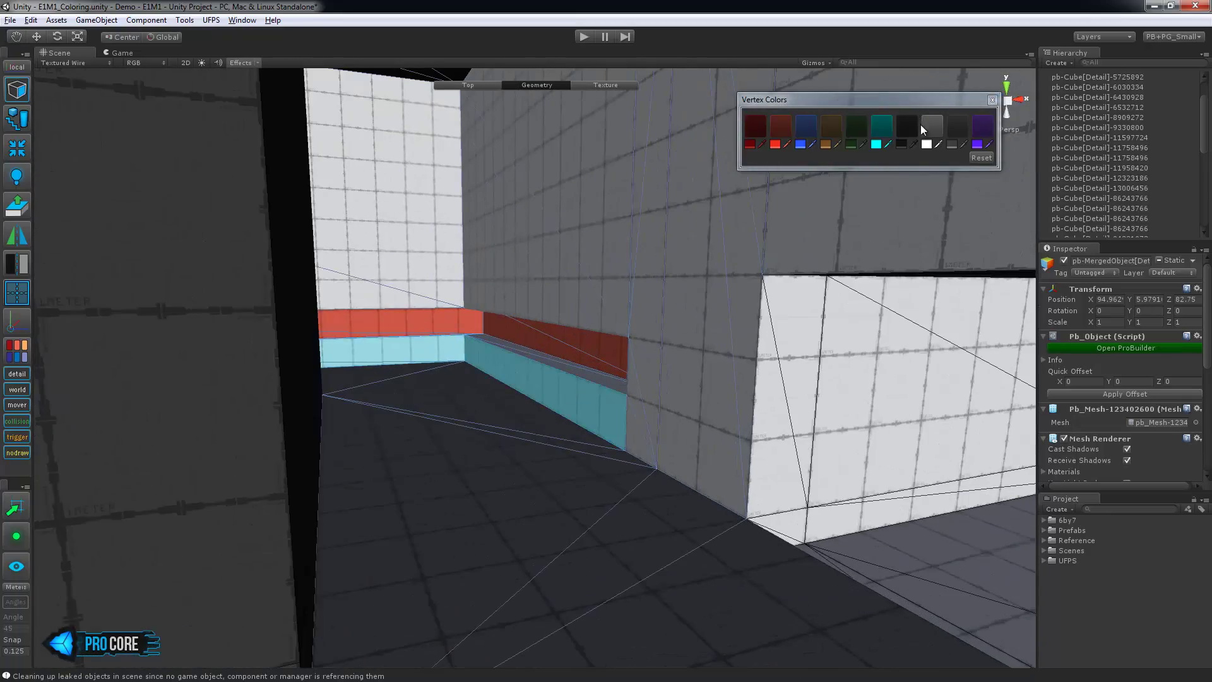
pyautogui.click(956, 128)
# Step: Select the inner frame faces of the large window opening and colour them red
pyautogui.moveTo(477, 319); pyautogui.dragTo(284, 396, button='right')
pyautogui.click(487, 303)
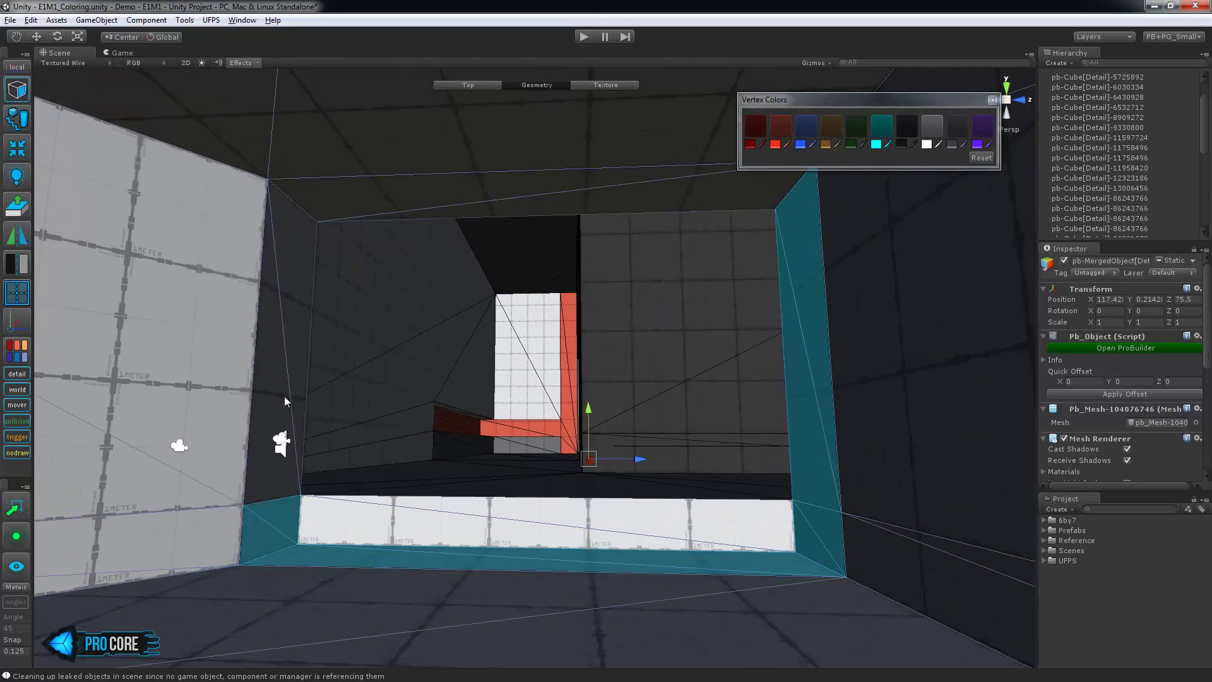
pyautogui.click(786, 128)
pyautogui.moveTo(603, 508); pyautogui.dragTo(672, 503, button='right')
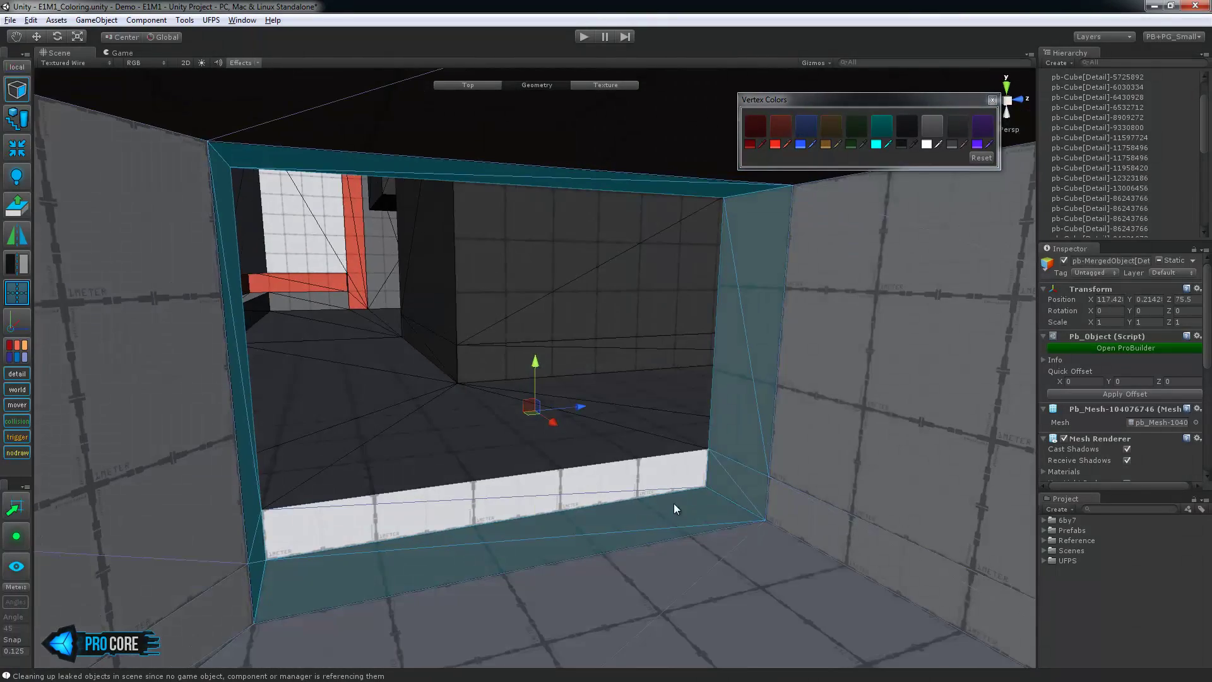
# Step: Select the white strip below the window opening and colour it grey
pyautogui.click(637, 479)
pyautogui.moveTo(634, 467); pyautogui.dragTo(725, 435, button='right')
pyautogui.click(956, 128)
# Step: Select the floor and step faces of the stepped passage and colour them grey
pyautogui.click(742, 386)
pyautogui.moveTo(742, 386); pyautogui.dragTo(649, 479, button='right')
pyautogui.click(648, 480)
pyautogui.moveTo(649, 480); pyautogui.dragTo(572, 325, button='right')
pyautogui.keyDown('shift'); pyautogui.click(599, 405); pyautogui.keyUp('shift')
pyautogui.moveTo(599, 404); pyautogui.dragTo(569, 481, button='right')
pyautogui.click(956, 144)
pyautogui.moveTo(568, 328); pyautogui.dragTo(659, 431, button='right')
pyautogui.click(525, 298)
pyautogui.keyDown('shift'); pyautogui.click(595, 424); pyautogui.keyUp('shift')
pyautogui.click(957, 130)
# Step: Select the two step risers in the passage and colour them red
pyautogui.click(486, 278)
pyautogui.click(647, 415)
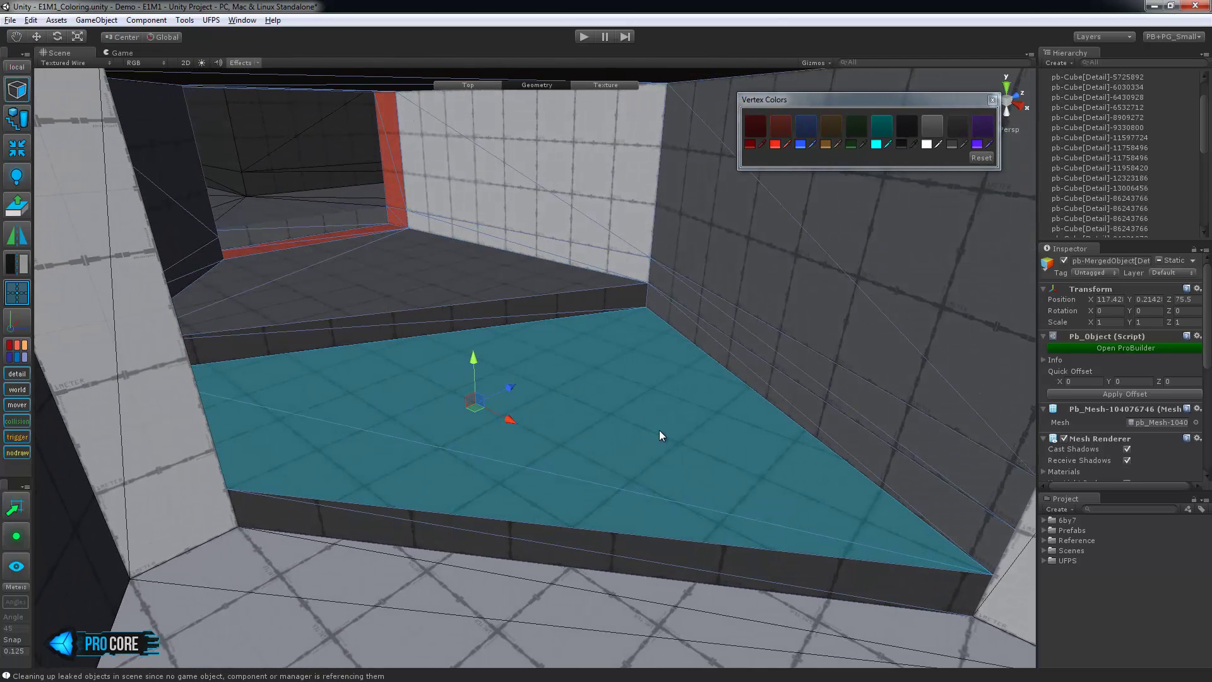
pyautogui.click(626, 298)
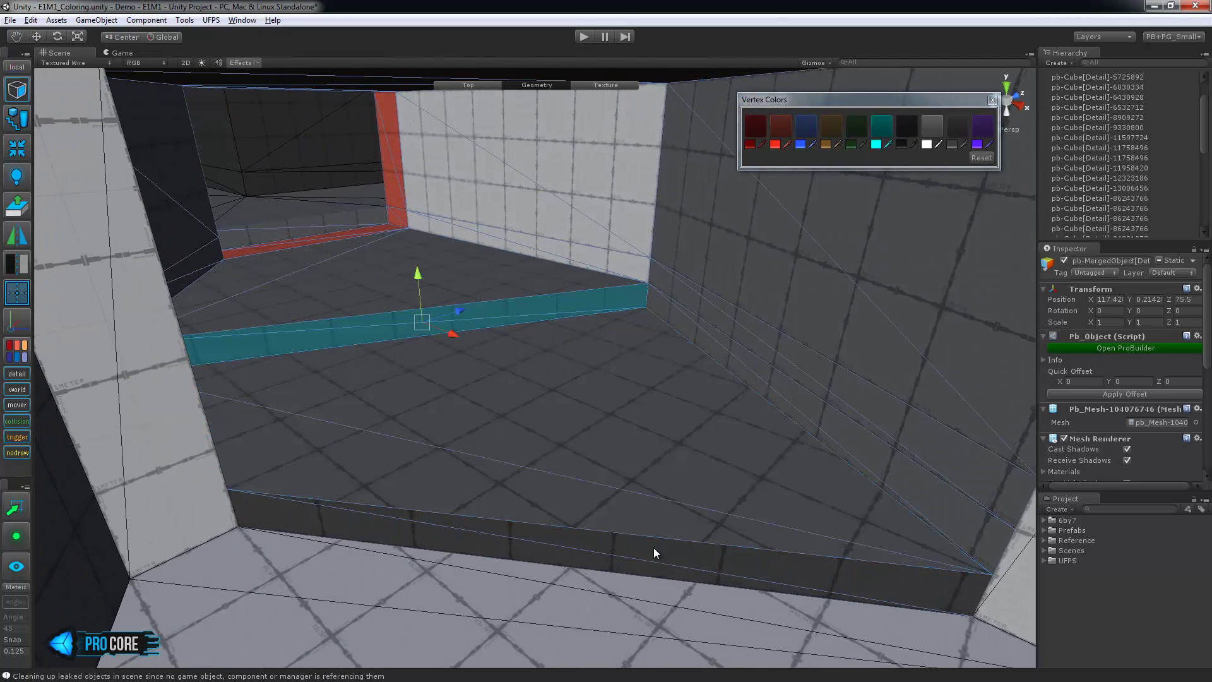
pyautogui.click(782, 128)
# Step: Select the zigzag walkway and its connected floor faces and colour them brown (173, 140, 89)
pyautogui.click(631, 195)
pyautogui.press('s')
pyautogui.moveTo(660, 339); pyautogui.dragTo(685, 363, button='right')
pyautogui.click(672, 409)
pyautogui.moveTo(671, 409); pyautogui.dragTo(752, 360, button='right')
pyautogui.click(834, 134)
pyautogui.moveTo(694, 262); pyautogui.dragTo(684, 281, button='right')
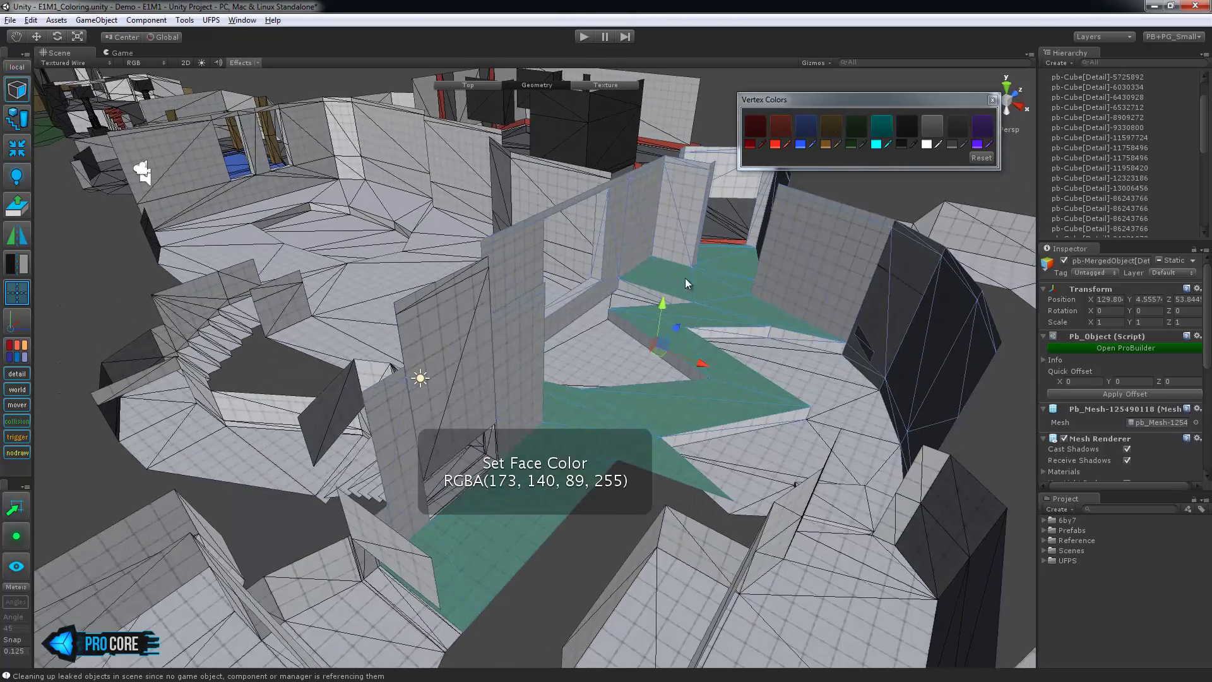
# Step: Select the sunken floor areas on both sides of the zigzag walkway
pyautogui.click(590, 352)
pyautogui.moveTo(697, 404); pyautogui.dragTo(676, 416, button='right')
pyautogui.press('w')
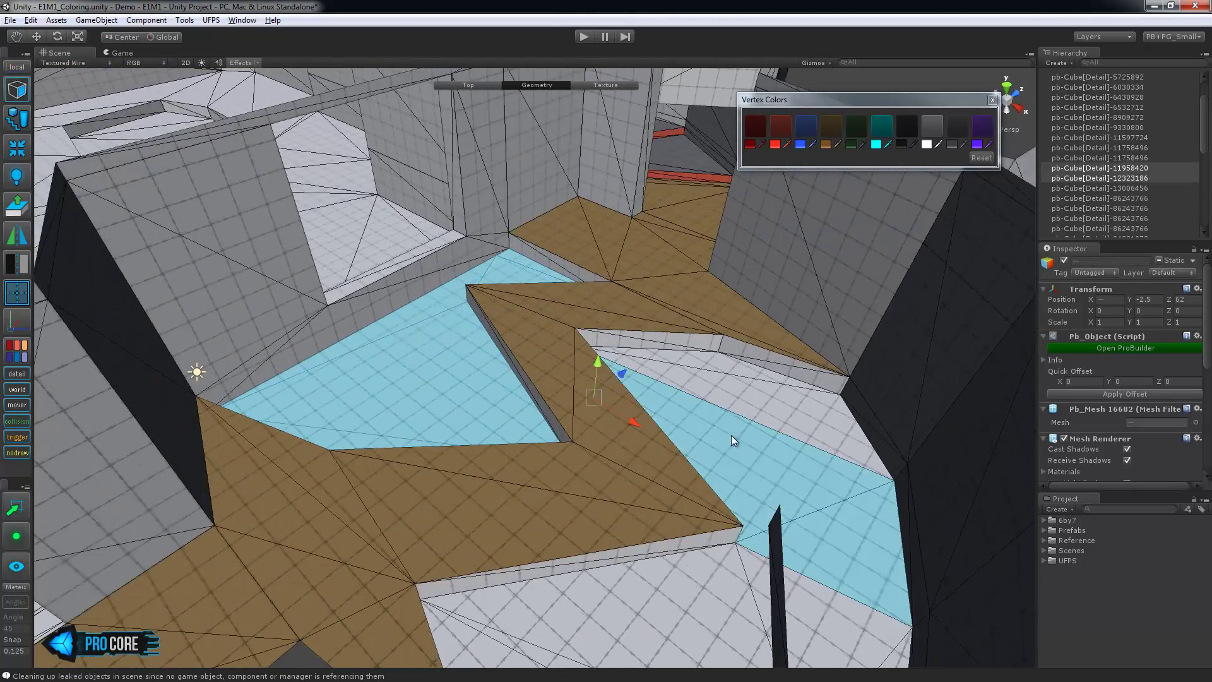
pyautogui.keyDown('shift'); pyautogui.click(844, 434); pyautogui.keyUp('shift')
pyautogui.moveTo(718, 466); pyautogui.dragTo(744, 391, button='middle')
pyautogui.keyDown('shift'); pyautogui.click(778, 402); pyautogui.keyUp('shift')
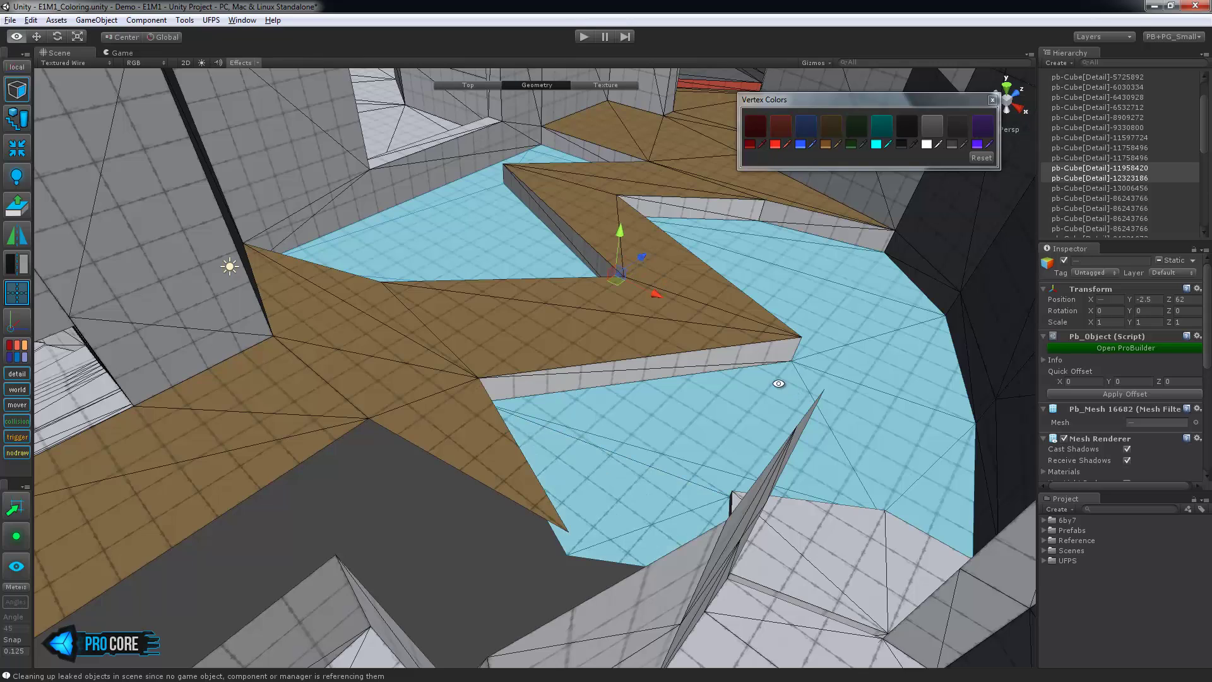
pyautogui.moveTo(778, 383); pyautogui.dragTo(777, 341, button='right')
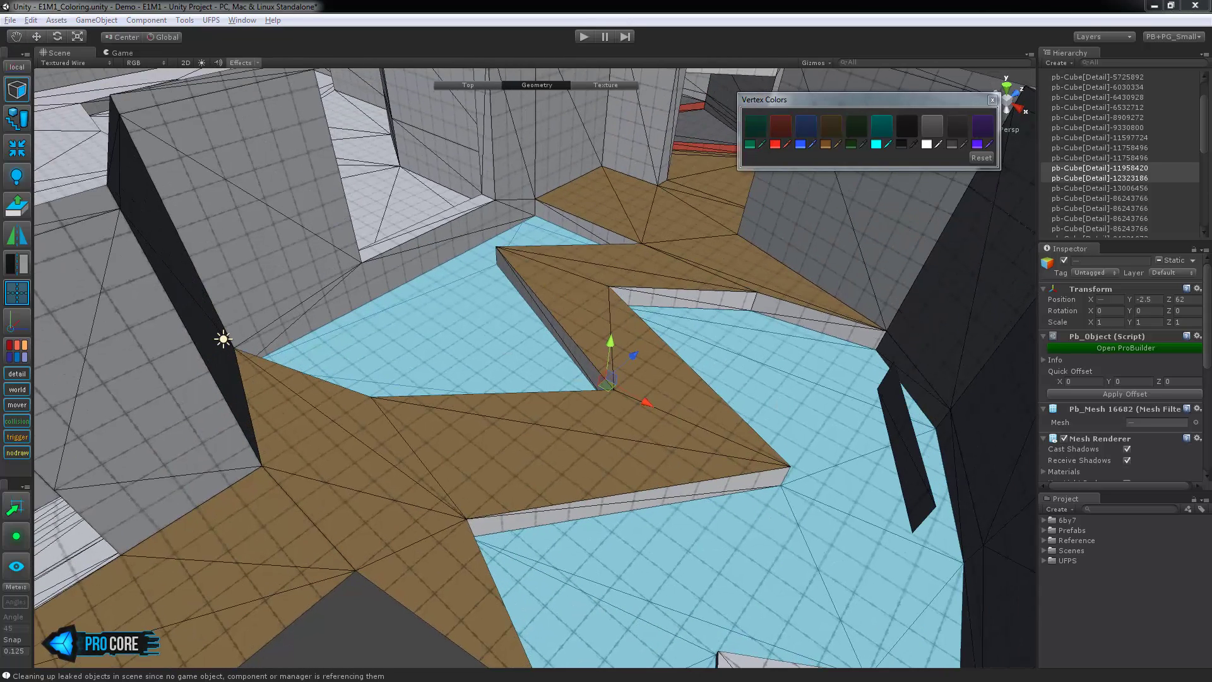
# Step: Change the first vertex colour to green (33, 171, 18) and apply it to the selected sunken floors
pyautogui.moveTo(1211, 265); pyautogui.dragTo(1085, 299)
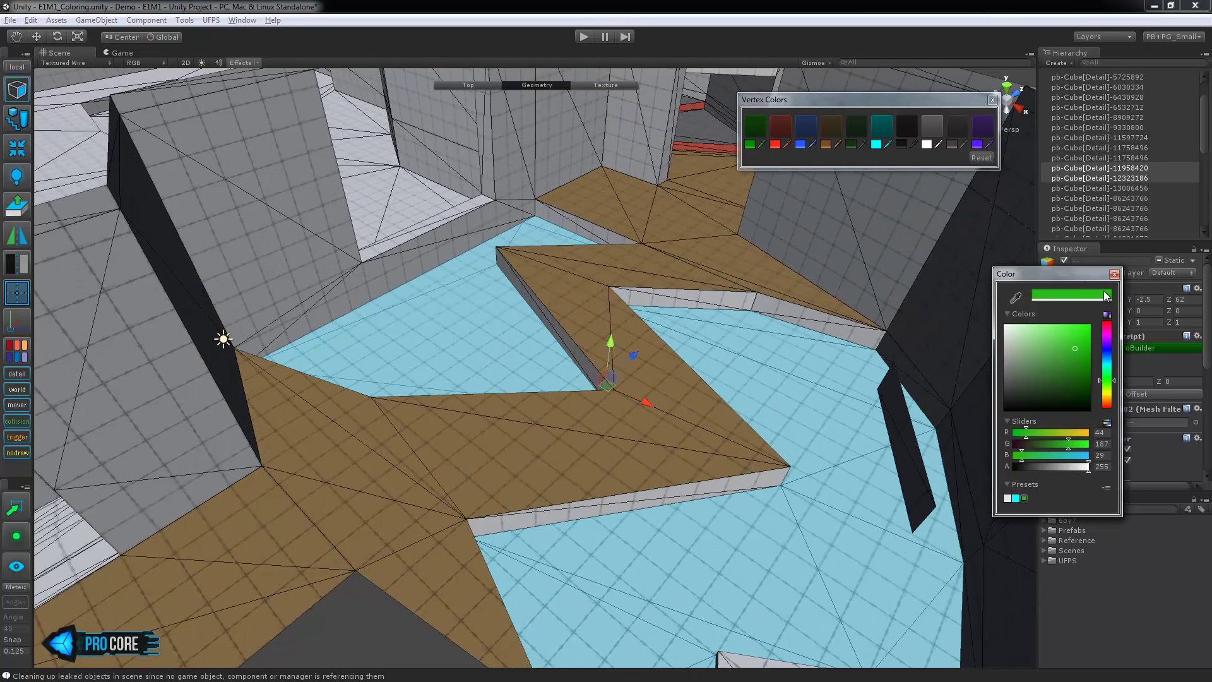
pyautogui.click(1113, 274)
pyautogui.click(757, 125)
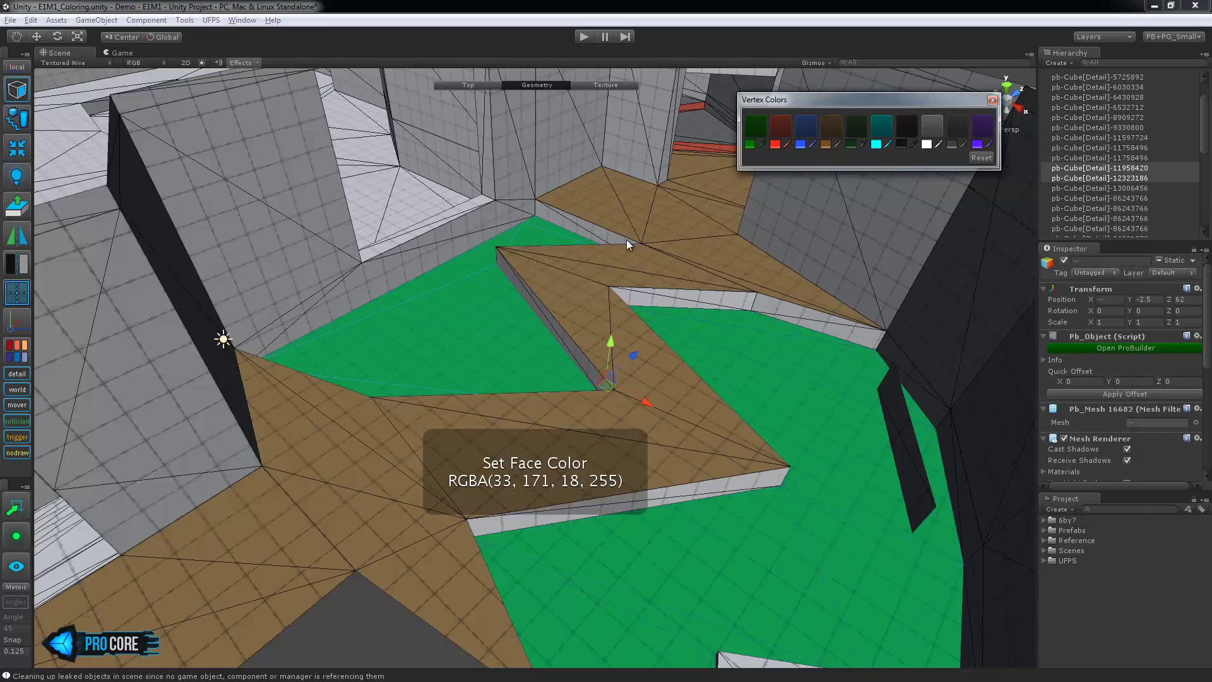
# Step: Select the zigzag room's ceiling, growing the selection across all its faces, and colour it grey (127, 127, 127)
pyautogui.click(627, 247)
pyautogui.keyDown('alt'); pyautogui.moveTo(631, 252); pyautogui.dragTo(737, 274); pyautogui.keyUp('alt')
pyautogui.moveTo(737, 274); pyautogui.dragTo(648, 291, button='right')
pyautogui.keyDown('alt'); pyautogui.moveTo(648, 291); pyautogui.dragTo(579, 269); pyautogui.keyUp('alt')
pyautogui.click(579, 269)
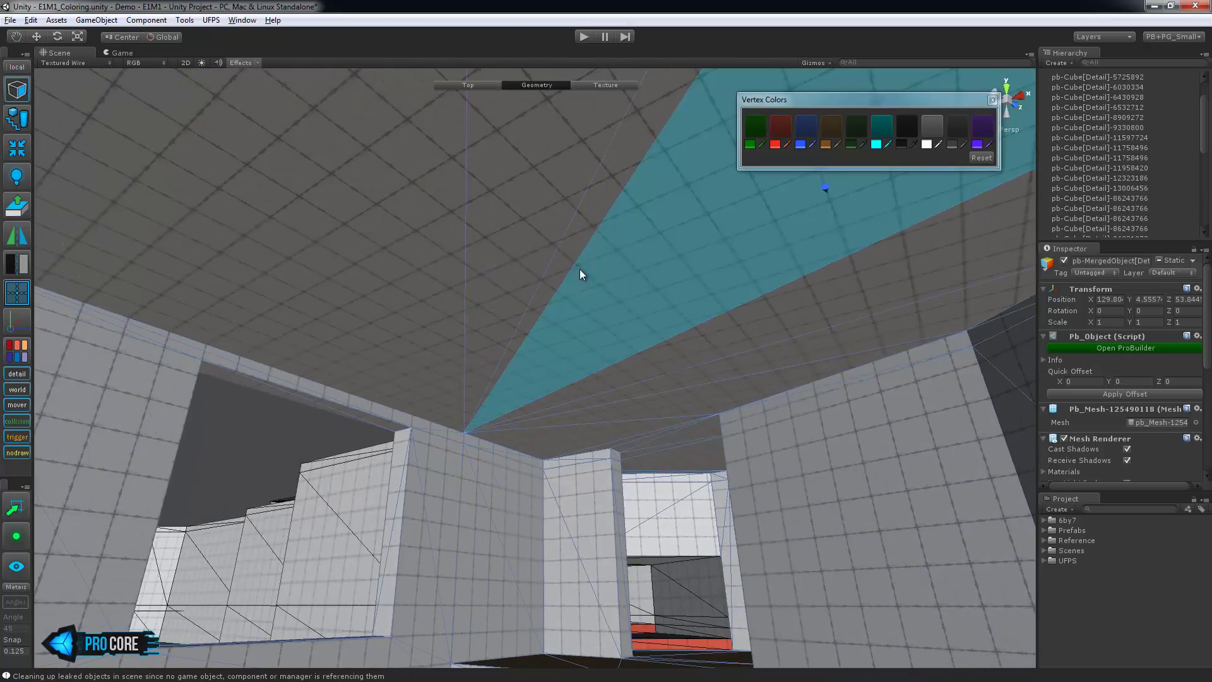
pyautogui.hotkey('alt', 'g')
pyautogui.hotkey('alt', 'g')
pyautogui.keyDown('alt'); pyautogui.moveTo(765, 435); pyautogui.dragTo(798, 429); pyautogui.keyUp('alt')
pyautogui.click(957, 126)
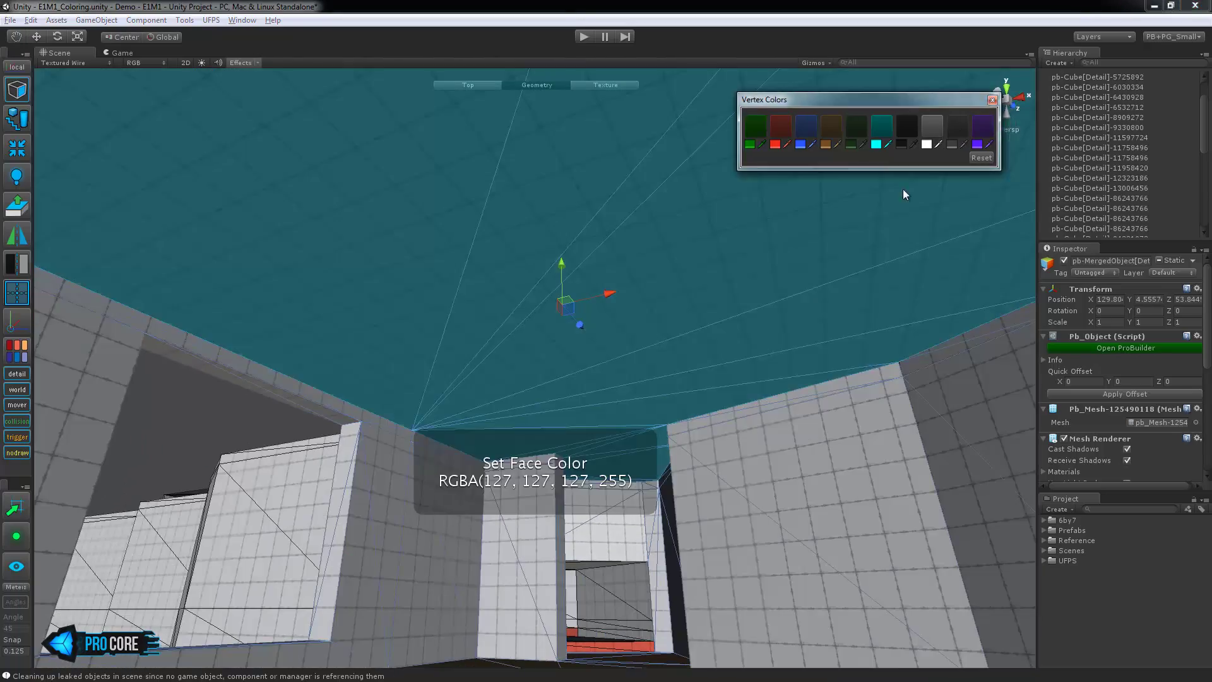
# Step: Select the vertical side faces along the zigzag walkway, adding each one to the selection
pyautogui.keyDown('alt'); pyautogui.moveTo(631, 341); pyautogui.dragTo(675, 446); pyautogui.keyUp('alt')
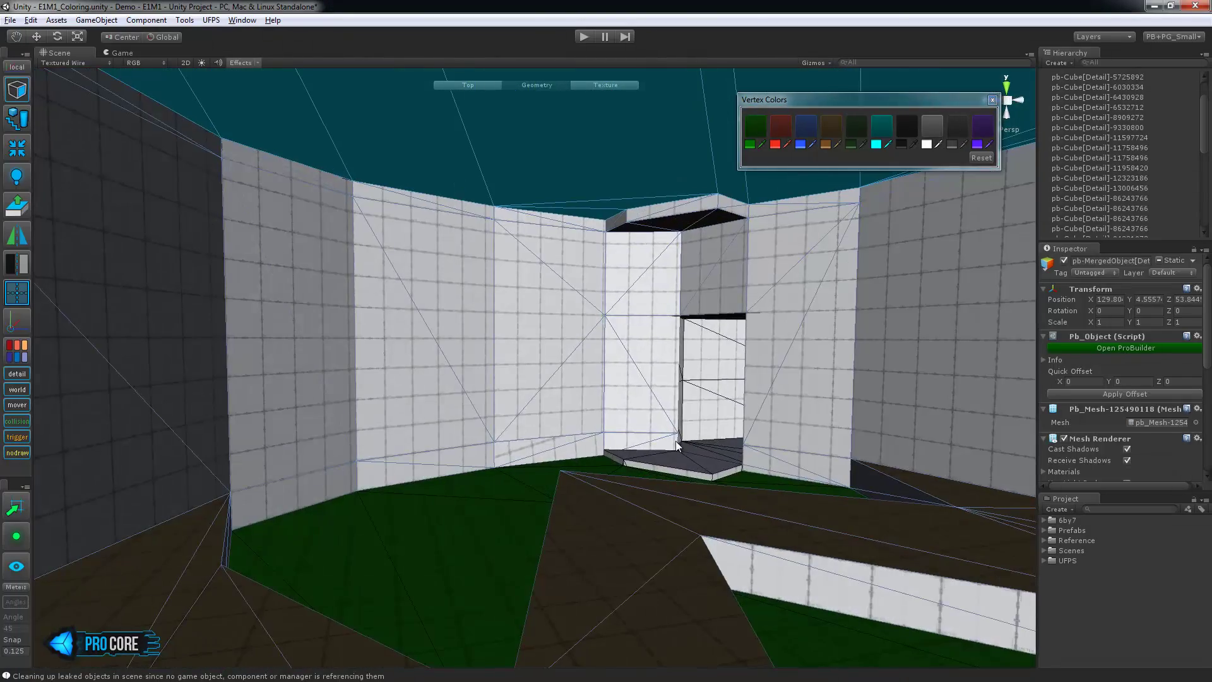
pyautogui.keyDown('alt'); pyautogui.moveTo(614, 473); pyautogui.dragTo(697, 447); pyautogui.keyUp('alt')
pyautogui.click(663, 525)
pyautogui.click(403, 350)
pyautogui.keyDown('alt'); pyautogui.moveTo(403, 350); pyautogui.dragTo(762, 475); pyautogui.keyUp('alt')
pyautogui.click(734, 535)
pyautogui.keyDown('shift'); pyautogui.click(820, 342); pyautogui.keyUp('shift')
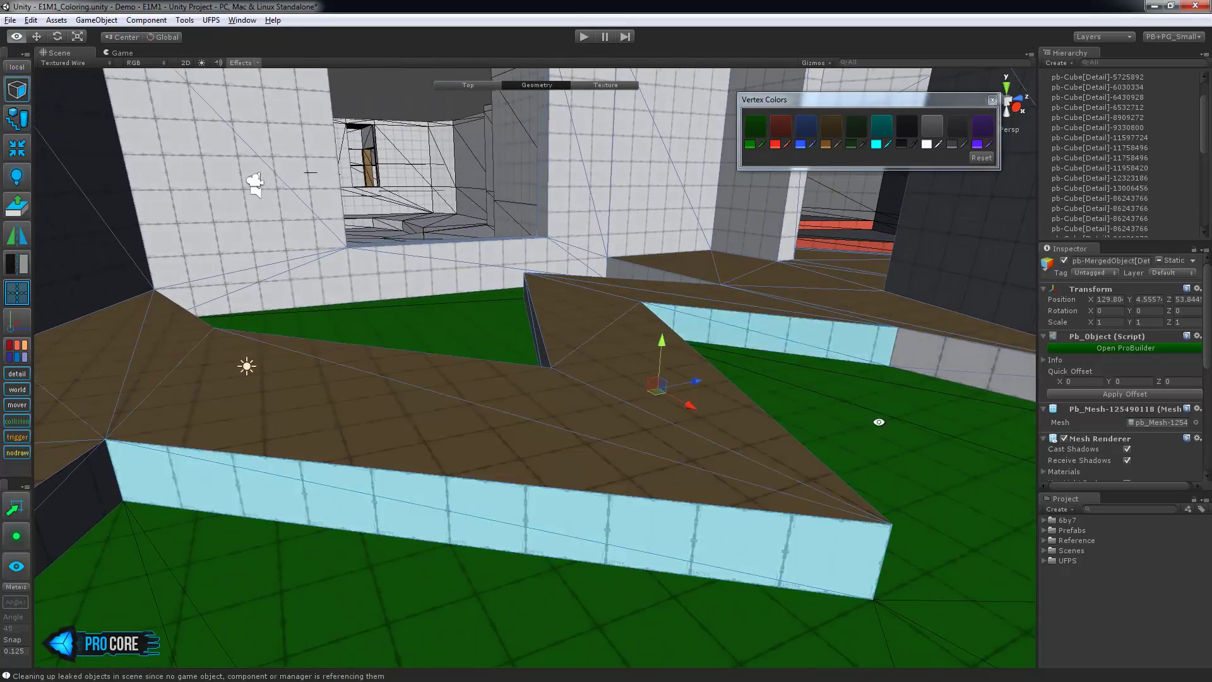
pyautogui.keyDown('alt'); pyautogui.moveTo(879, 421); pyautogui.dragTo(700, 407); pyautogui.keyUp('alt')
pyautogui.keyDown('shift'); pyautogui.click(698, 404); pyautogui.keyUp('shift')
pyautogui.keyDown('alt'); pyautogui.moveTo(747, 460); pyautogui.dragTo(928, 445); pyautogui.keyUp('alt')
pyautogui.keyDown('shift'); pyautogui.click(995, 384); pyautogui.keyUp('shift')
# Step: Complete the selection of the walkway's side faces around its far side and colour them grey
pyautogui.keyDown('alt'); pyautogui.moveTo(404, 391); pyautogui.dragTo(688, 379); pyautogui.keyUp('alt')
pyautogui.keyDown('alt'); pyautogui.moveTo(380, 352); pyautogui.dragTo(481, 359); pyautogui.keyUp('alt')
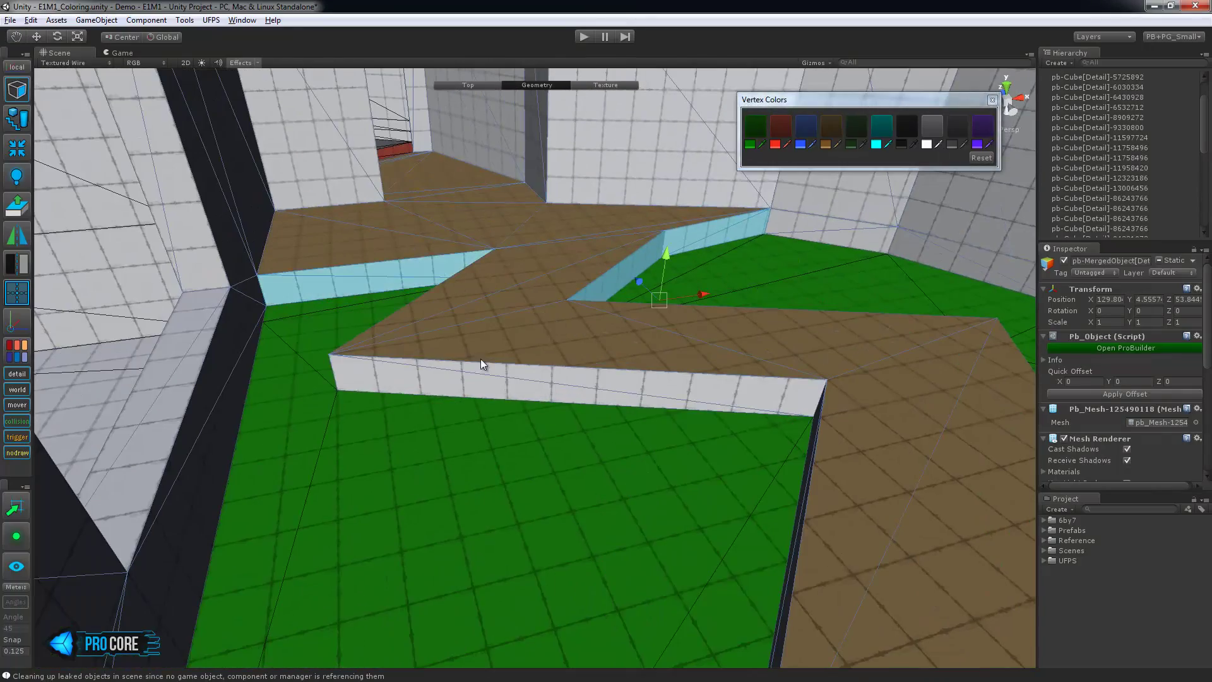
pyautogui.keyDown('alt'); pyautogui.moveTo(341, 383); pyautogui.dragTo(478, 548); pyautogui.keyUp('alt')
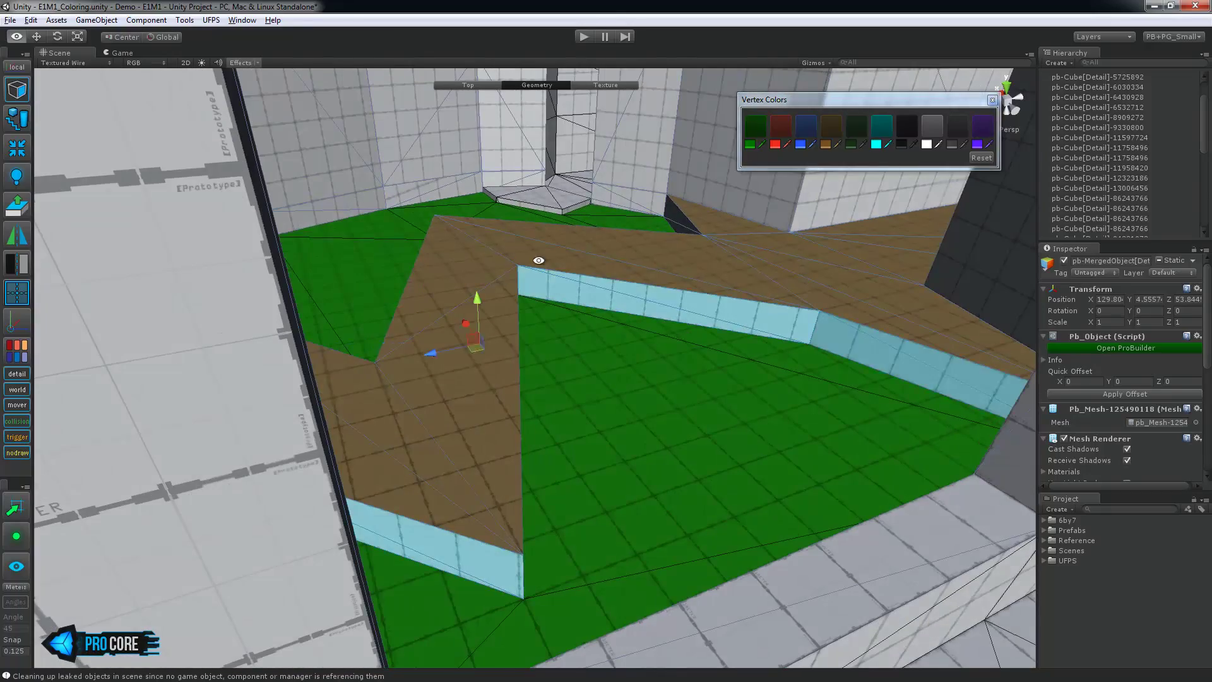
pyautogui.keyDown('alt'); pyautogui.moveTo(538, 260); pyautogui.dragTo(244, 344); pyautogui.keyUp('alt')
pyautogui.keyDown('alt'); pyautogui.moveTo(454, 357); pyautogui.dragTo(465, 282); pyautogui.keyUp('alt')
pyautogui.click(957, 125)
# Step: Colour the floor beyond the zigzag room's exit and the top of the low platform in front of it grey
pyautogui.keyDown('alt'); pyautogui.moveTo(726, 164); pyautogui.dragTo(435, 401); pyautogui.keyUp('alt')
pyautogui.click(452, 398)
pyautogui.keyDown('alt'); pyautogui.moveTo(588, 401); pyautogui.dragTo(253, 436); pyautogui.keyUp('alt')
pyautogui.keyDown('alt'); pyautogui.moveTo(876, 337); pyautogui.dragTo(811, 353); pyautogui.keyUp('alt')
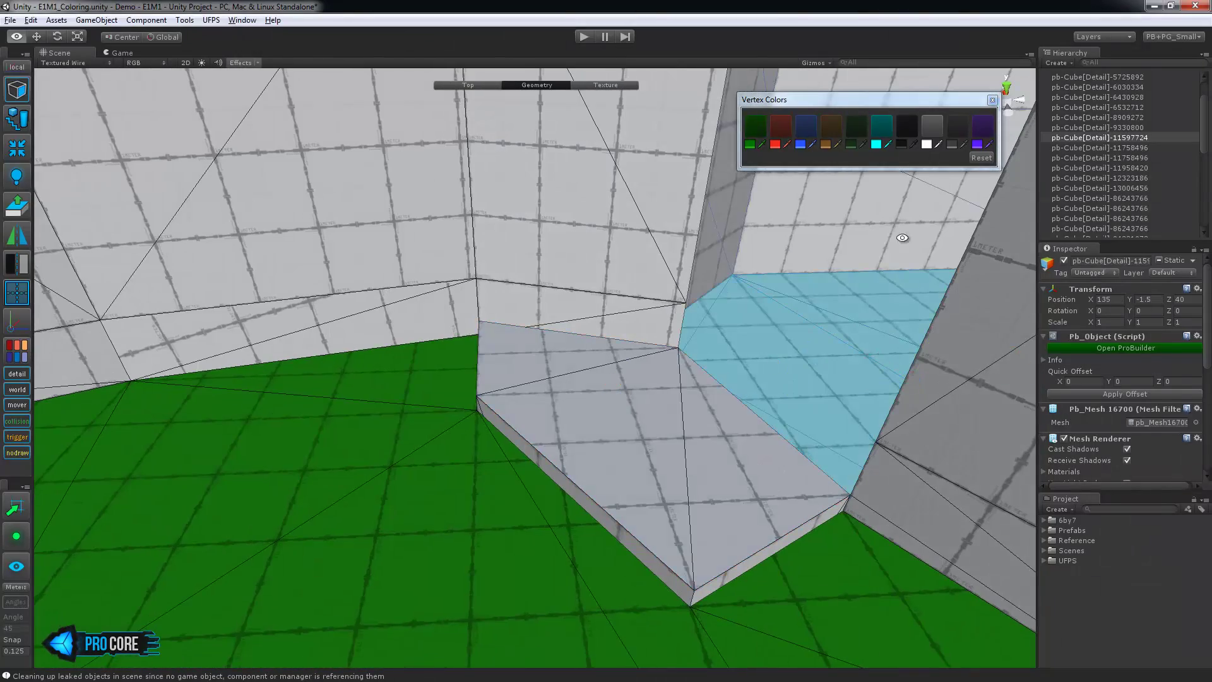
pyautogui.click(958, 125)
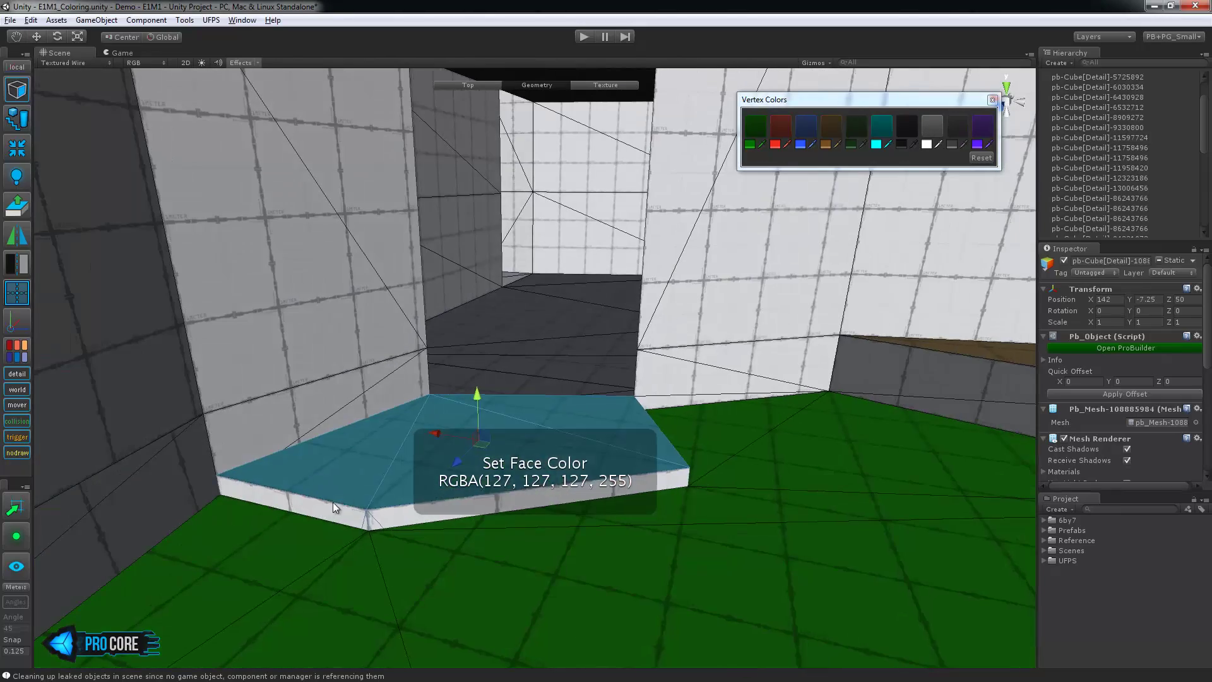
# Step: Select the side faces of the low exit platform and colour them red
pyautogui.keyDown('shift'); pyautogui.click(430, 514); pyautogui.keyUp('shift')
pyautogui.keyDown('alt'); pyautogui.moveTo(947, 524); pyautogui.dragTo(763, 546); pyautogui.keyUp('alt')
pyautogui.keyDown('shift'); pyautogui.click(820, 555); pyautogui.keyUp('shift')
pyautogui.keyDown('alt'); pyautogui.moveTo(899, 547); pyautogui.dragTo(639, 515); pyautogui.keyUp('alt')
pyautogui.click(787, 129)
# Step: Select the upper and lower faces of the opening beyond the exit and colour them red (249, 105, 83)
pyautogui.keyDown('alt'); pyautogui.moveTo(637, 296); pyautogui.dragTo(501, 435); pyautogui.keyUp('alt')
pyautogui.click(665, 293)
pyautogui.click(496, 306)
pyautogui.press('f')
pyautogui.click(785, 130)
pyautogui.keyDown('alt'); pyautogui.moveTo(483, 373); pyautogui.dragTo(616, 402); pyautogui.keyUp('alt')
pyautogui.click(672, 281)
pyautogui.keyDown('shift'); pyautogui.click(556, 465); pyautogui.keyUp('shift')
pyautogui.click(783, 129)
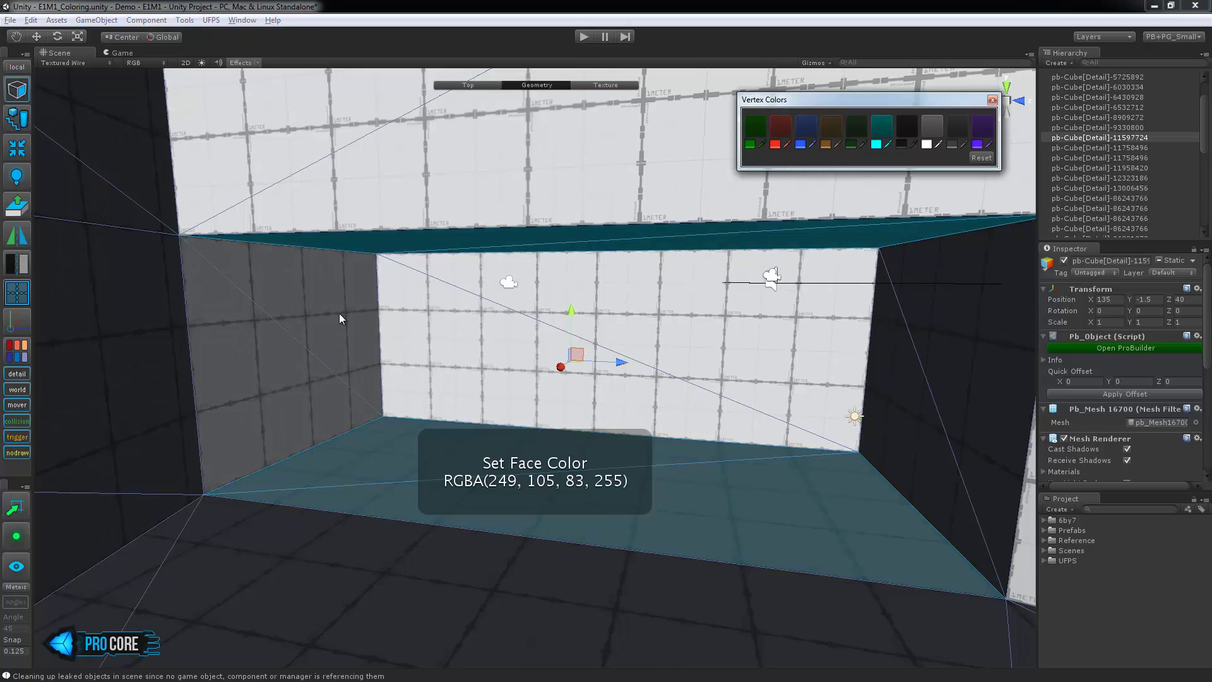
# Step: Select the two side faces of the same opening and colour them grey
pyautogui.click(339, 313)
pyautogui.keyDown('shift'); pyautogui.click(665, 323); pyautogui.keyUp('shift')
pyautogui.click(957, 128)
# Step: Colour the adjoining room's floor grey and select its ceiling
pyautogui.click(162, 341)
pyautogui.keyDown('alt'); pyautogui.moveTo(162, 340); pyautogui.dragTo(409, 456); pyautogui.keyUp('alt')
pyautogui.scroll(-10, 505, 532)
pyautogui.click(572, 506)
pyautogui.scroll(8, 589, 528)
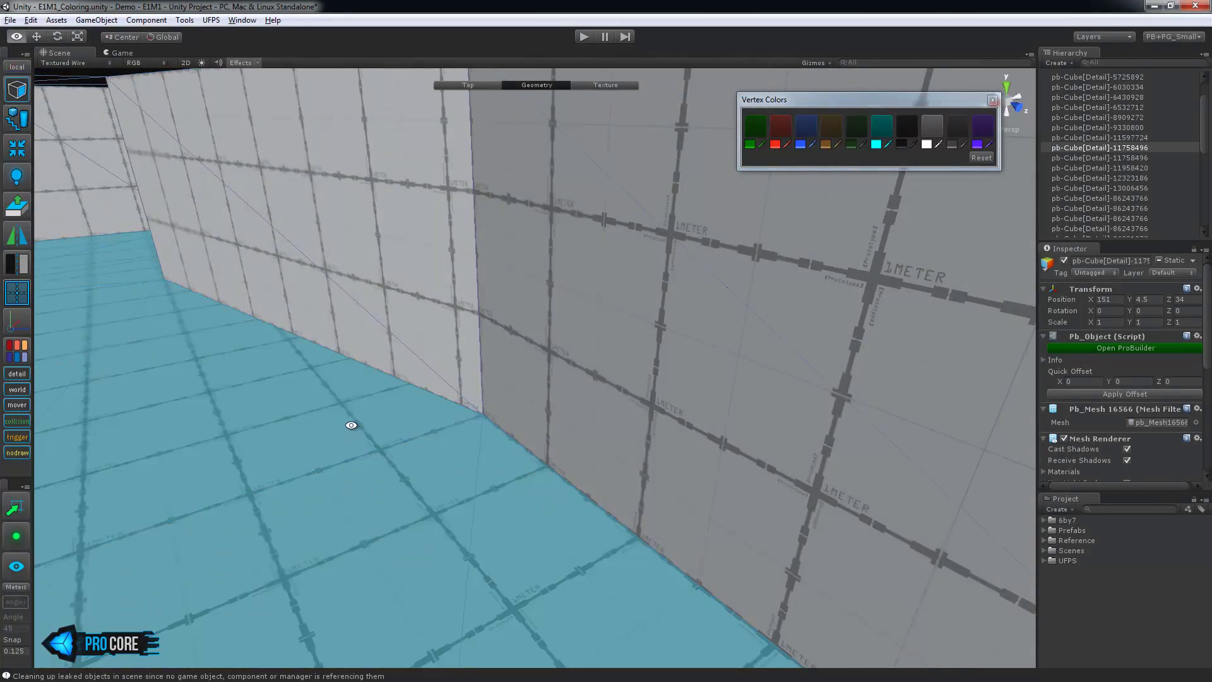
pyautogui.click(960, 127)
pyautogui.keyDown('alt'); pyautogui.moveTo(322, 353); pyautogui.dragTo(270, 295); pyautogui.keyUp('alt')
pyautogui.scroll(-5, 271, 294)
pyautogui.scroll(5, 271, 295)
pyautogui.click(268, 109)
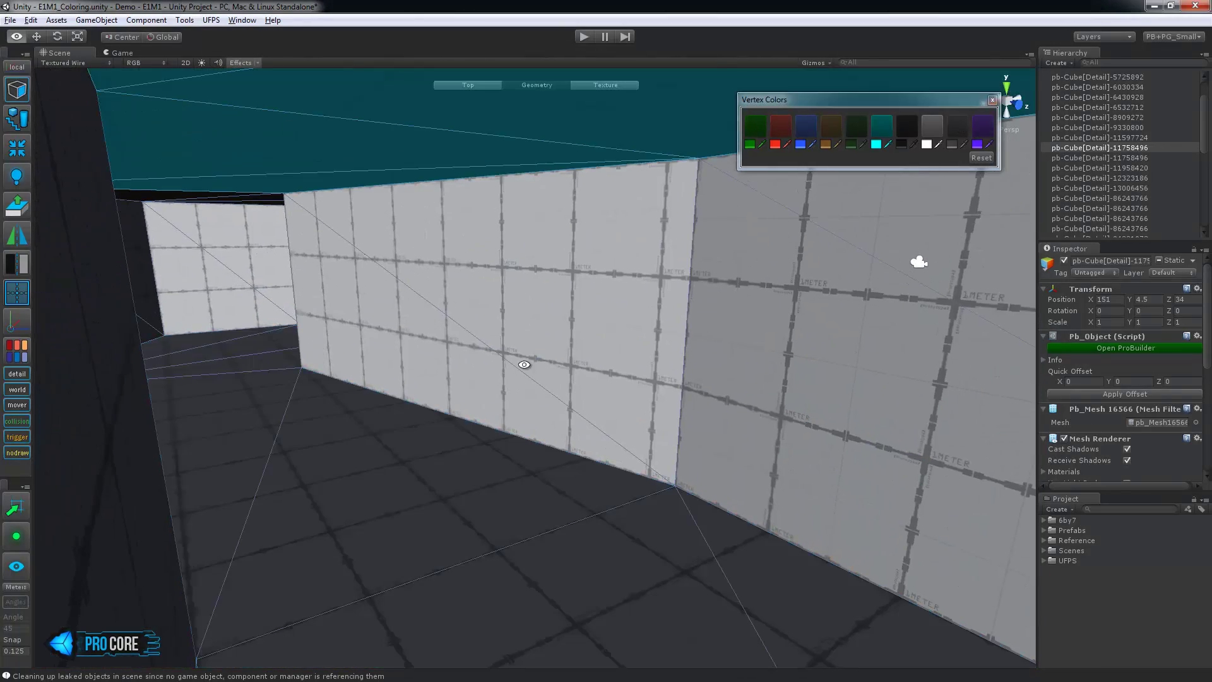
# Step: Select the narrow frame faces around the adjoining room's large opening and colour them red
pyautogui.scroll(-6, 708, 360)
pyautogui.moveTo(708, 359); pyautogui.dragTo(510, 400, button='middle')
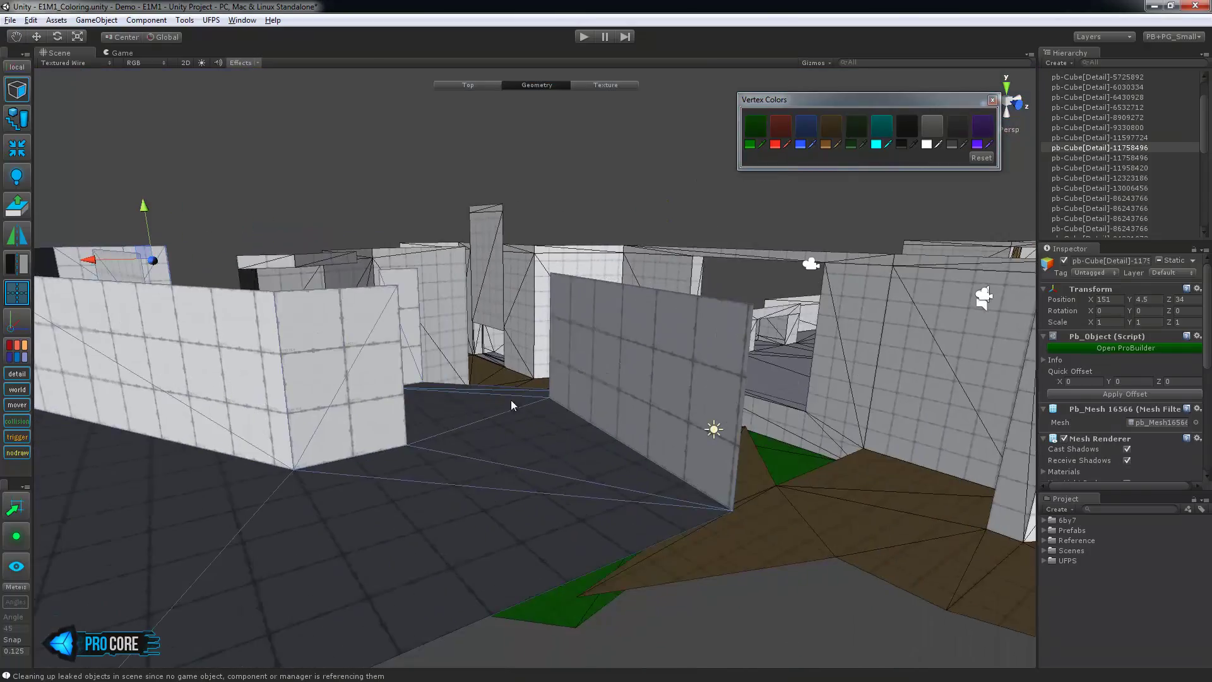
pyautogui.scroll(6, 498, 400)
pyautogui.keyDown('shift'); pyautogui.click(227, 275); pyautogui.keyUp('shift')
pyautogui.scroll(-6, 227, 275)
pyautogui.keyDown('alt'); pyautogui.moveTo(228, 275); pyautogui.dragTo(653, 223); pyautogui.keyUp('alt')
pyautogui.scroll(6, 606, 385)
pyautogui.keyDown('shift'); pyautogui.click(653, 223); pyautogui.keyUp('shift')
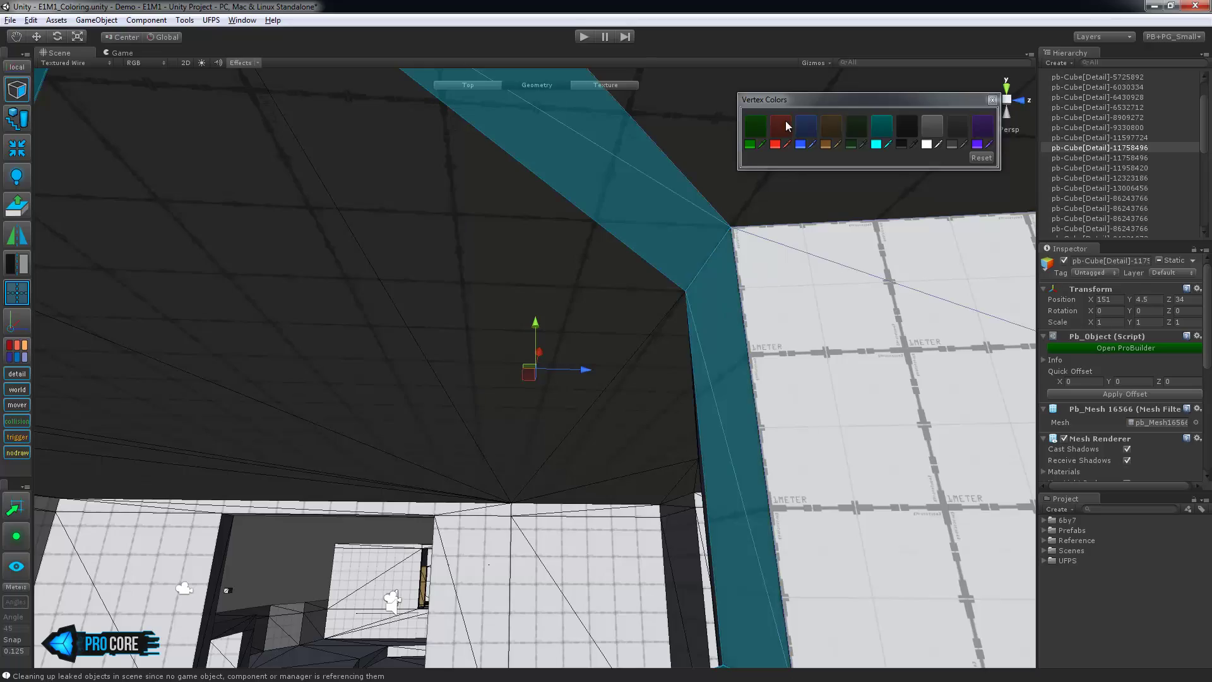
pyautogui.click(787, 125)
# Step: Select the edge faces around the ceiling recess above the exit and colour them red
pyautogui.scroll(-5, 660, 401)
pyautogui.keyDown('alt'); pyautogui.moveTo(660, 400); pyautogui.dragTo(386, 427); pyautogui.keyUp('alt')
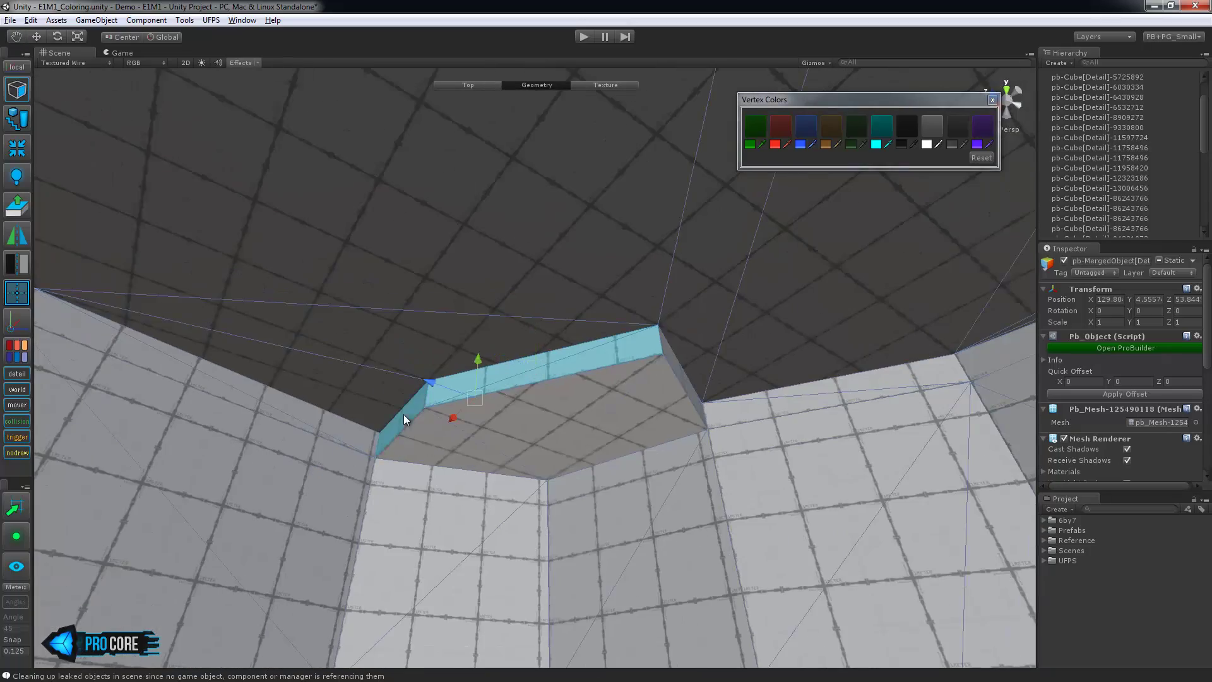
pyautogui.keyDown('alt'); pyautogui.moveTo(404, 419); pyautogui.dragTo(718, 344); pyautogui.keyUp('alt')
pyautogui.click(782, 130)
# Step: Select the inner ceiling face of the recess above the exit and colour it grey
pyautogui.keyDown('alt'); pyautogui.moveTo(777, 381); pyautogui.dragTo(523, 169); pyautogui.keyUp('alt')
pyautogui.click(791, 417)
pyautogui.click(541, 233)
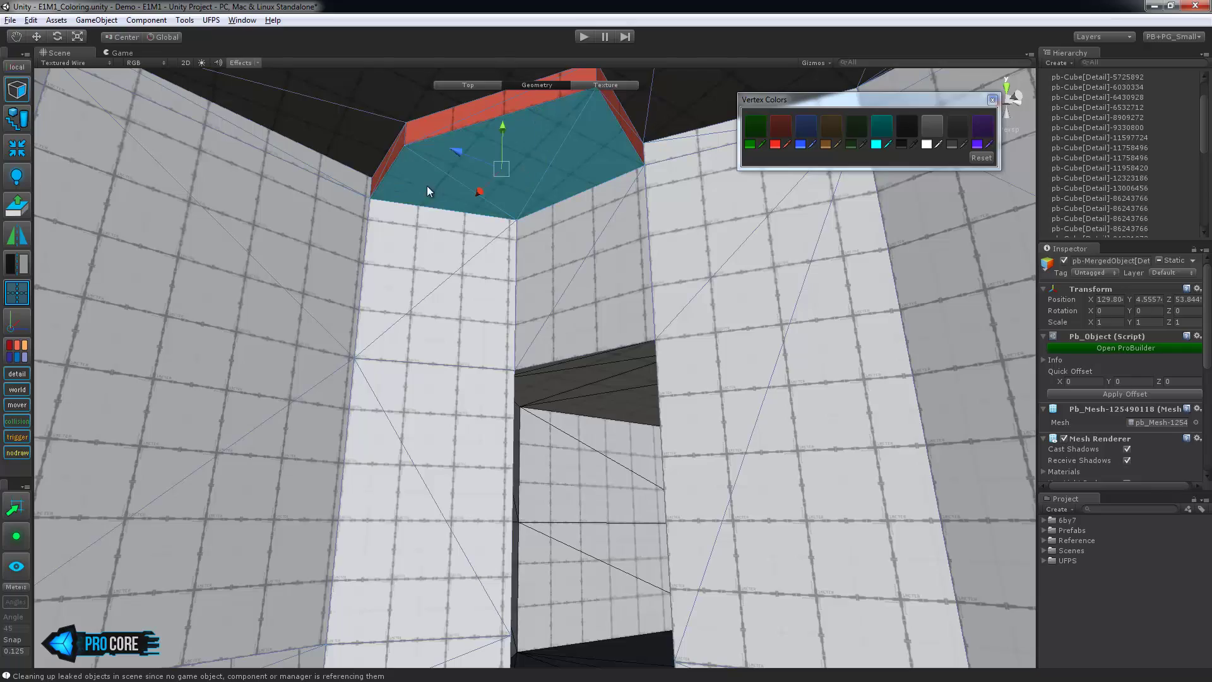
pyautogui.click(961, 127)
# Step: Select the edge faces beside the overhead ceiling slab near the doorway and colour them grey (127, 127, 127)
pyautogui.keyDown('alt'); pyautogui.moveTo(694, 328); pyautogui.dragTo(536, 401); pyautogui.keyUp('alt')
pyautogui.click(535, 469)
pyautogui.keyDown('shift'); pyautogui.click(537, 402); pyautogui.keyUp('shift')
pyautogui.click(956, 128)
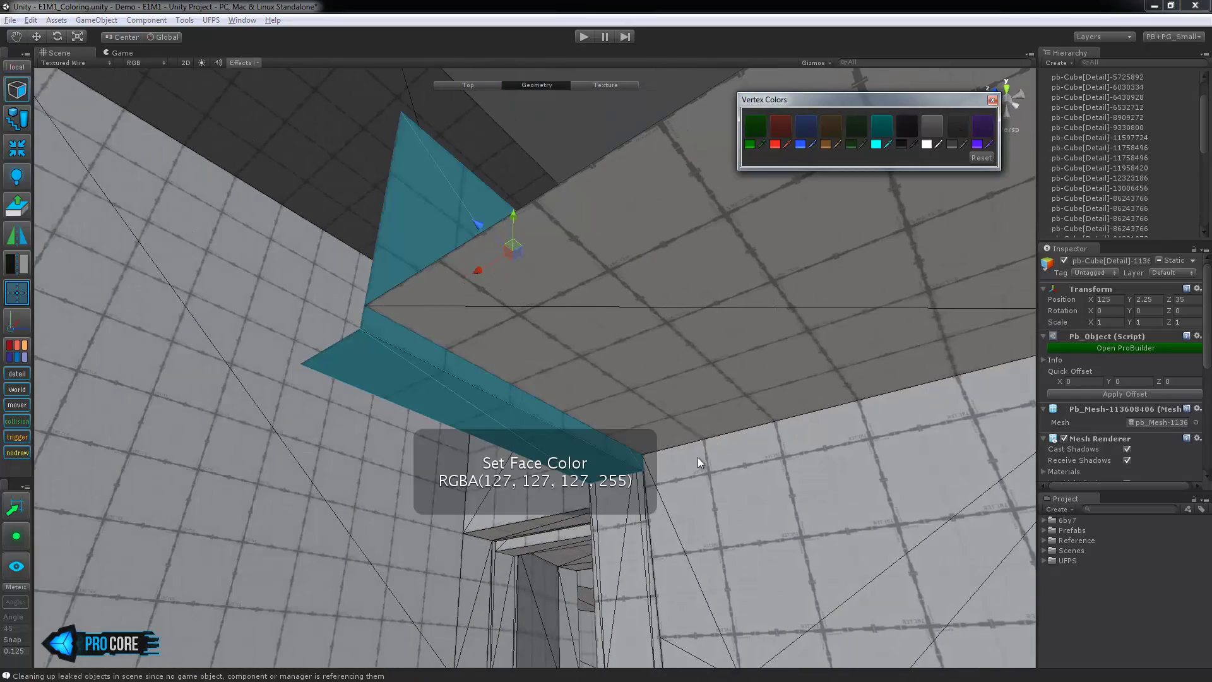
# Step: Select the broad inner faces of the door frame beside the brown floor and colour them grey
pyautogui.click(630, 512)
pyautogui.keyDown('alt'); pyautogui.moveTo(726, 511); pyautogui.dragTo(913, 358); pyautogui.keyUp('alt')
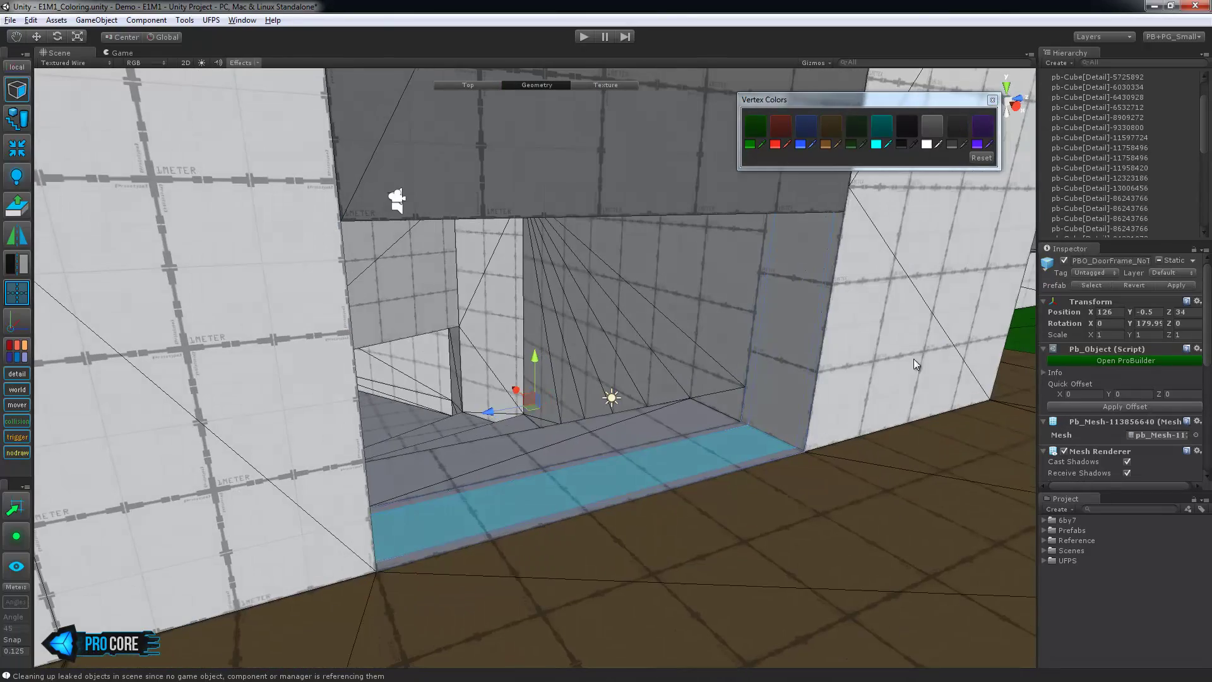
pyautogui.moveTo(792, 417); pyautogui.dragTo(803, 422, button='right')
pyautogui.press('w')
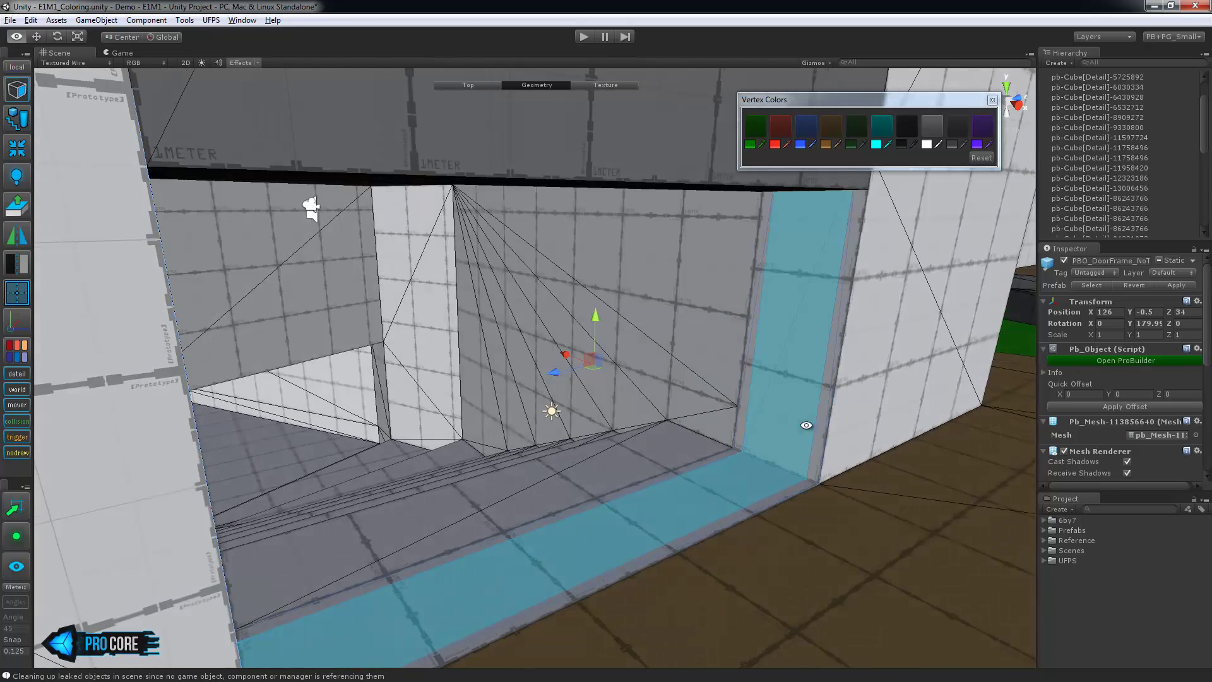
pyautogui.click(957, 127)
# Step: Select the thin edge strips of the door frame and colour them red (249, 105, 83)
pyautogui.click(764, 224)
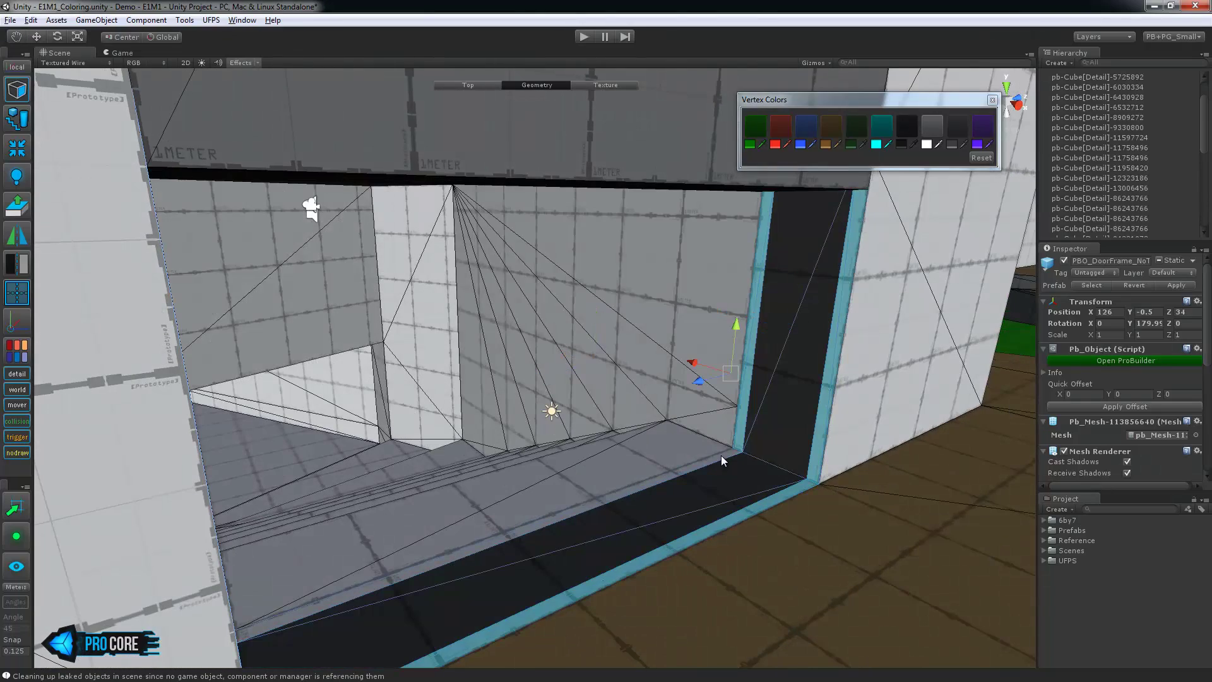
pyautogui.moveTo(721, 456); pyautogui.dragTo(515, 445, button='right')
pyautogui.click(785, 128)
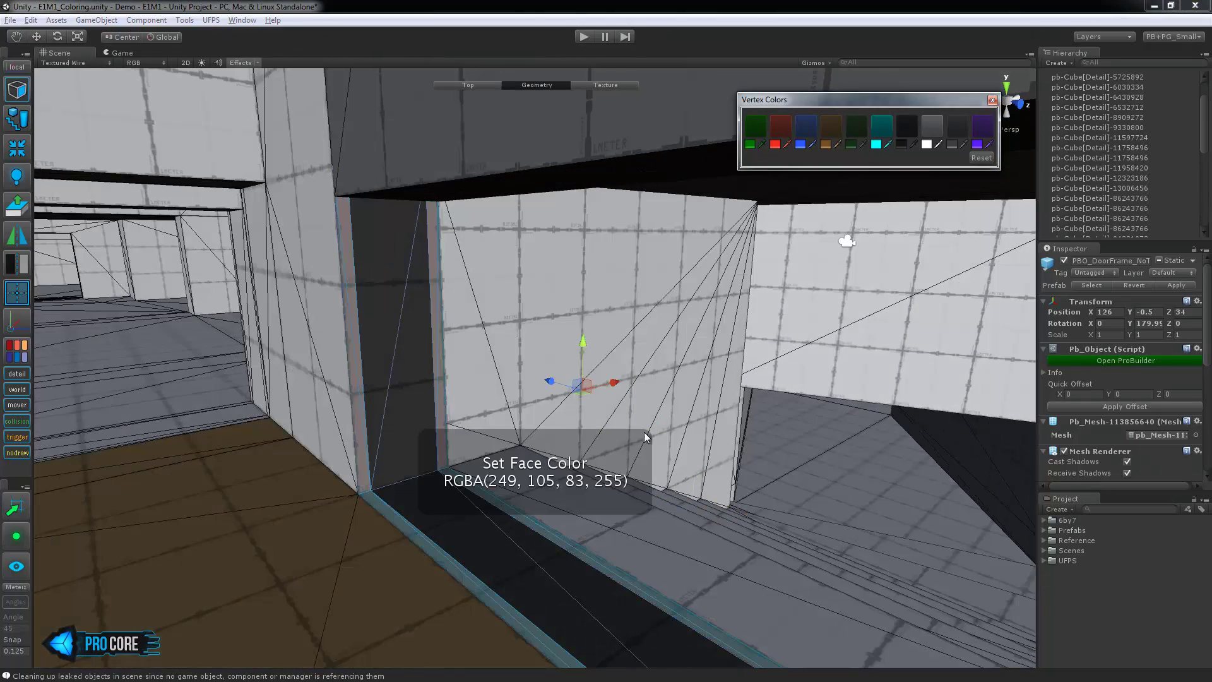
# Step: Select the treads and risers of the staircase below the door frame and colour them red
pyautogui.press('w')
pyautogui.moveTo(643, 436); pyautogui.dragTo(499, 404, button='right')
pyautogui.click(491, 396)
pyautogui.moveTo(599, 424)
pyautogui.mouseDown(button='right')
pyautogui.moveTo(633, 434)
pyautogui.moveTo(592, 410)
pyautogui.mouseUp(button='right')
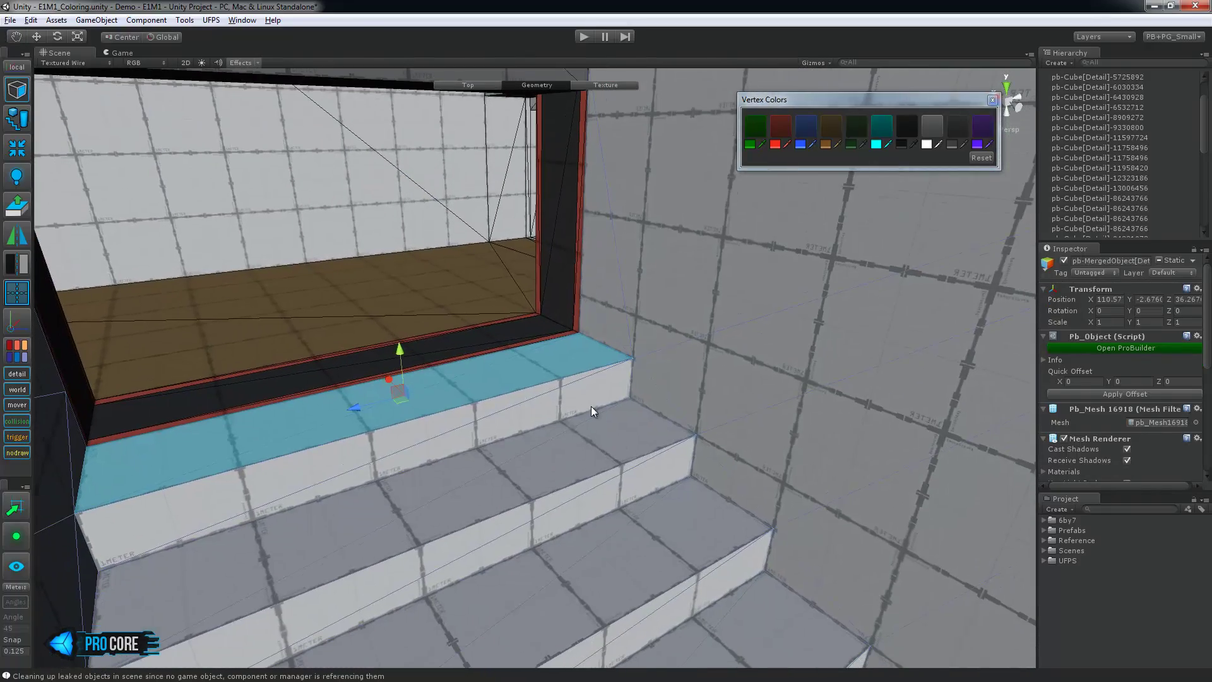
pyautogui.moveTo(663, 506); pyautogui.dragTo(595, 339, button='middle')
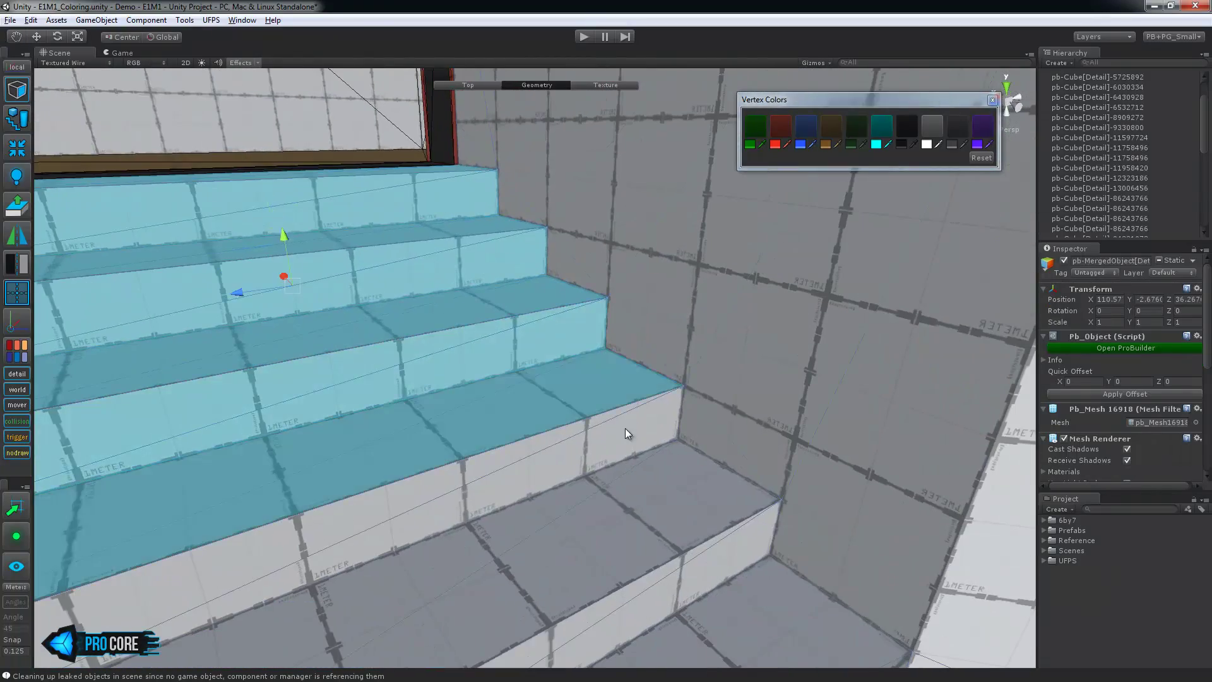
pyautogui.moveTo(624, 427); pyautogui.dragTo(630, 397, button='right')
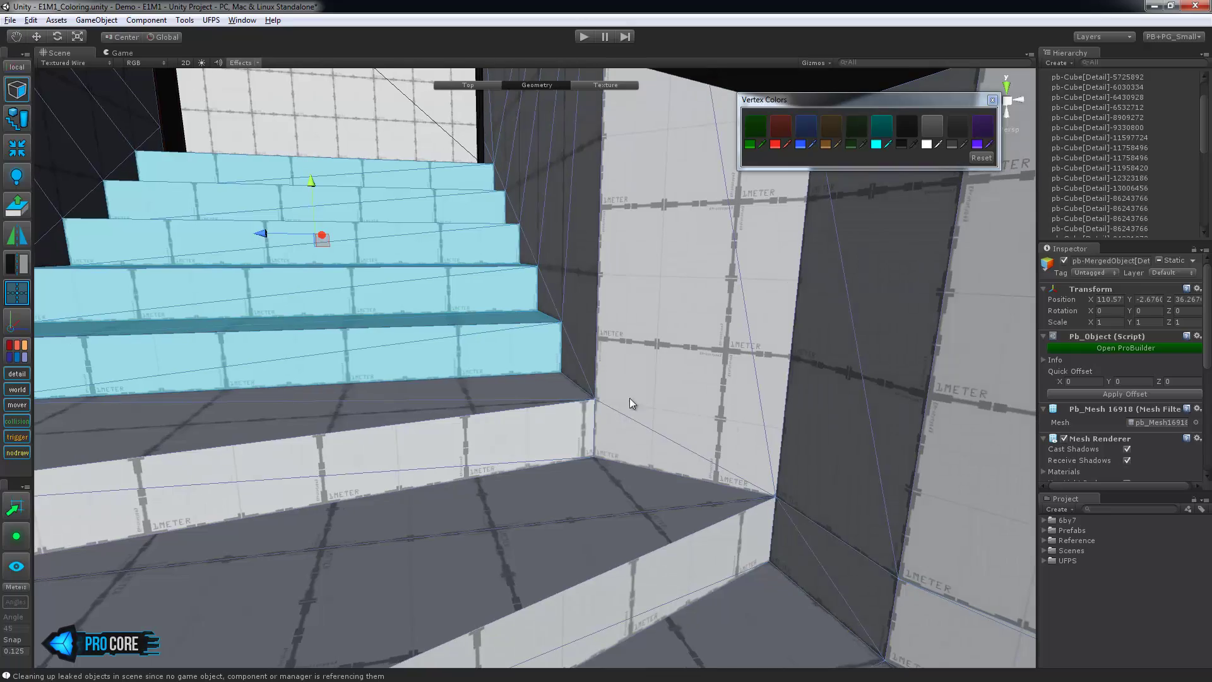
pyautogui.click(786, 133)
pyautogui.moveTo(482, 259); pyautogui.dragTo(454, 211, button='right')
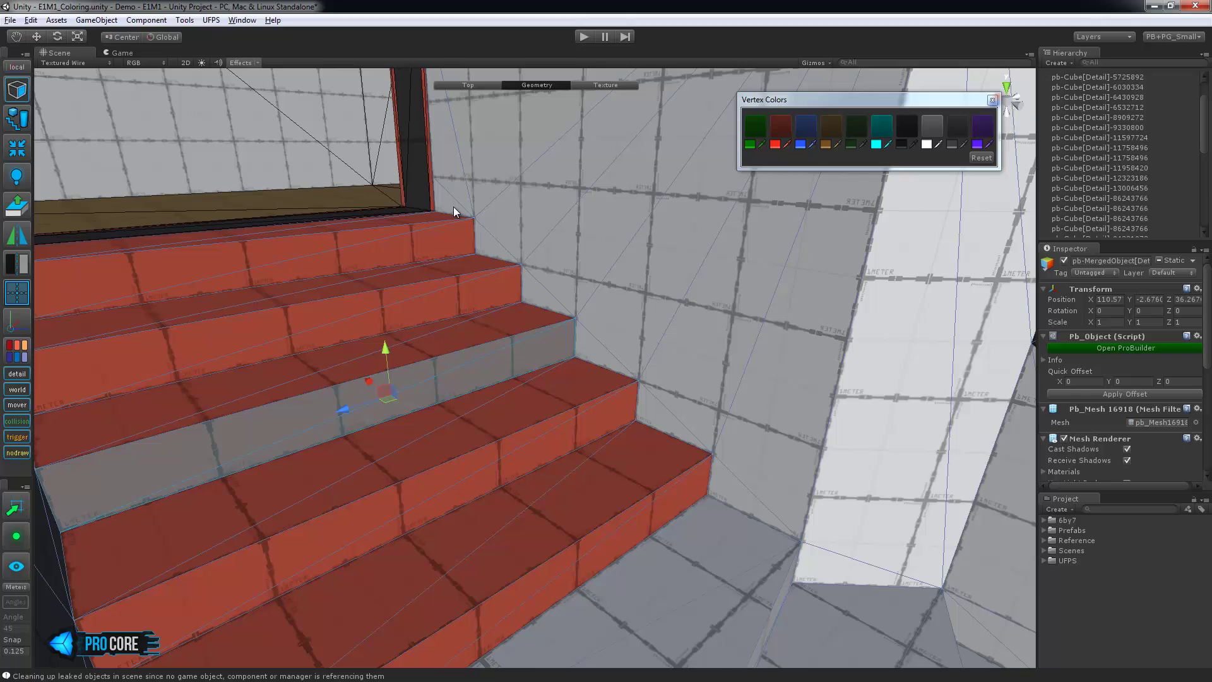
# Step: Select the triangular trim faces along one side of the red stairs and the adjoining wall base, and colour them grey
pyautogui.keyDown('shift'); pyautogui.click(729, 498); pyautogui.keyUp('shift')
pyautogui.keyDown('shift'); pyautogui.click(807, 554); pyautogui.keyUp('shift')
pyautogui.moveTo(943, 587); pyautogui.dragTo(764, 428, button='right')
pyautogui.keyDown('shift'); pyautogui.click(592, 395); pyautogui.keyUp('shift')
pyautogui.keyDown('shift'); pyautogui.click(641, 395); pyautogui.keyUp('shift')
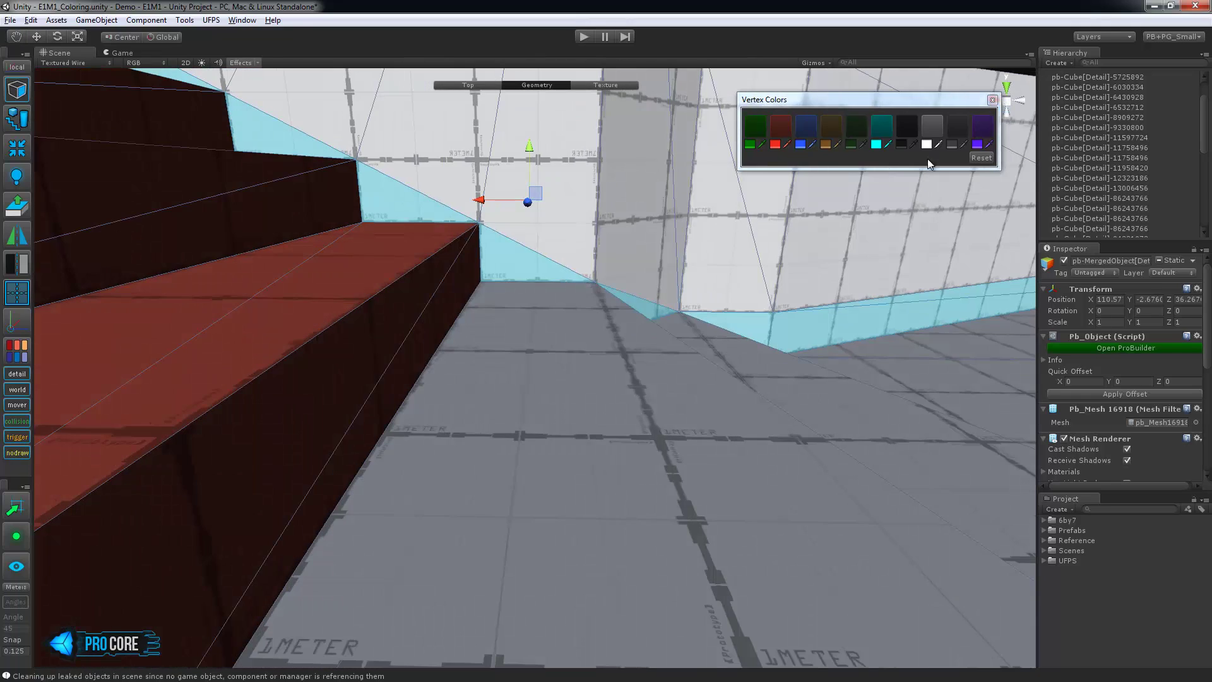
pyautogui.click(956, 129)
# Step: Select the wall trim faces on the opposite side of the red stairs and colour them grey (127, 127, 127)
pyautogui.click(540, 274)
pyautogui.moveTo(540, 275); pyautogui.dragTo(773, 418, button='right')
pyautogui.moveTo(772, 418); pyautogui.dragTo(732, 407, button='middle')
pyautogui.click(558, 315)
pyautogui.keyDown('shift'); pyautogui.click(604, 321); pyautogui.keyUp('shift')
pyautogui.keyDown('shift'); pyautogui.click(664, 309); pyautogui.keyUp('shift')
pyautogui.moveTo(664, 309); pyautogui.dragTo(331, 365, button='right')
pyautogui.moveTo(331, 365); pyautogui.dragTo(491, 304, button='middle')
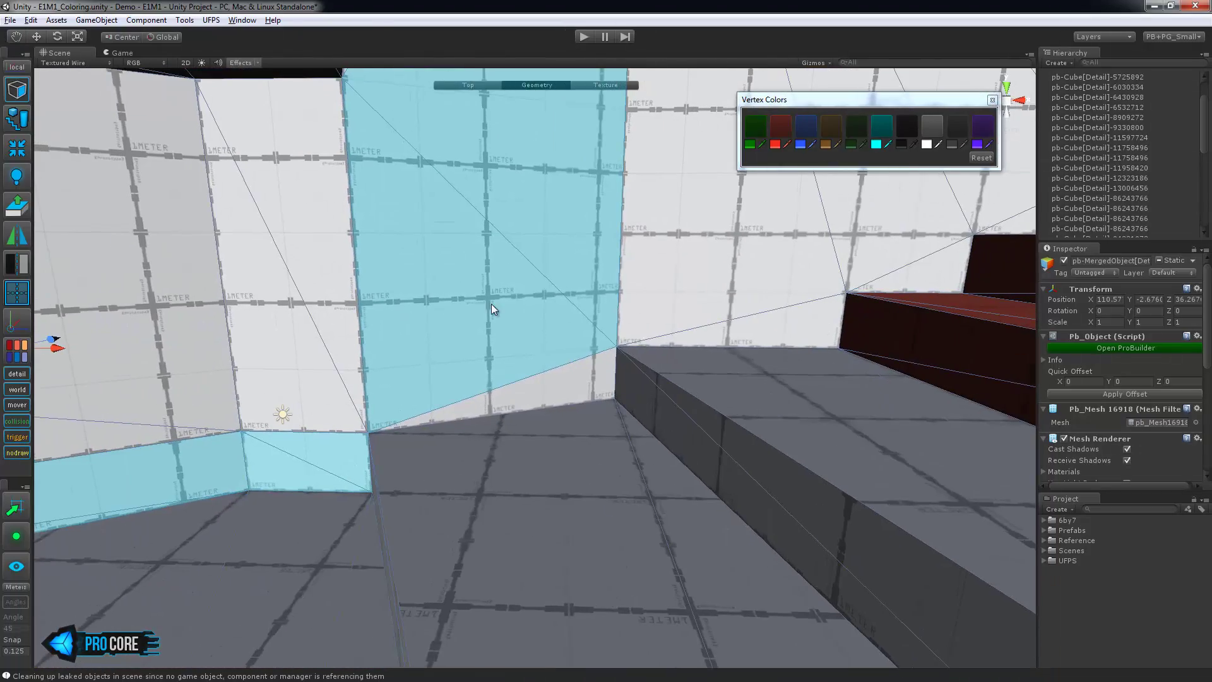
pyautogui.moveTo(491, 304); pyautogui.dragTo(434, 382, button='right')
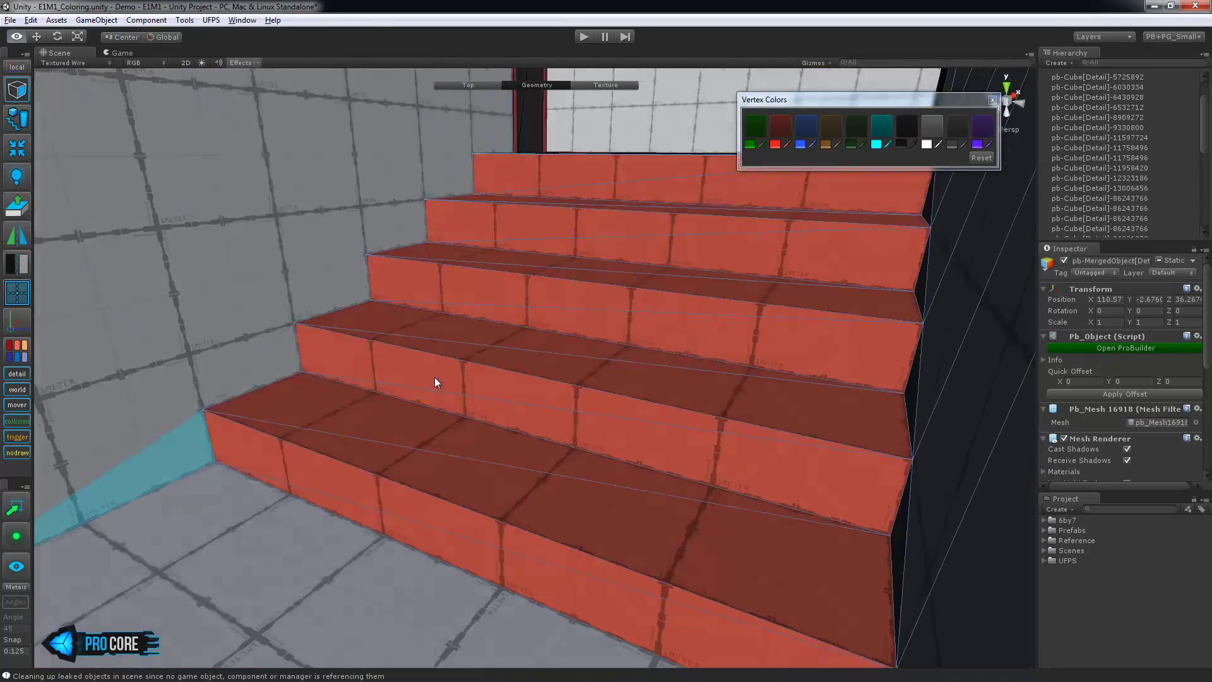
pyautogui.moveTo(434, 378); pyautogui.dragTo(375, 358, button='middle')
pyautogui.click(951, 131)
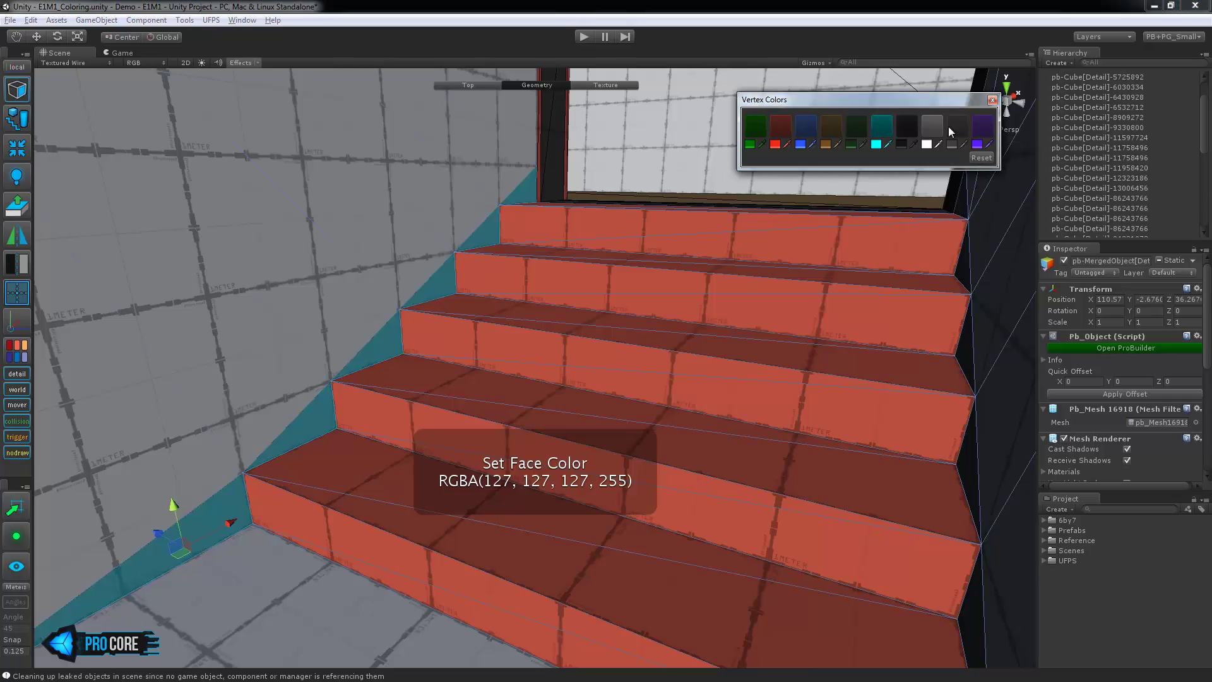
# Step: Select the stepped trim faces on the wall beside the uncoloured staircase and colour them grey
pyautogui.click(597, 325)
pyautogui.moveTo(596, 325); pyautogui.dragTo(360, 445, button='right')
pyautogui.click(578, 468)
pyautogui.moveTo(578, 468); pyautogui.dragTo(376, 433, button='right')
pyautogui.moveTo(377, 431); pyautogui.dragTo(397, 444, button='middle')
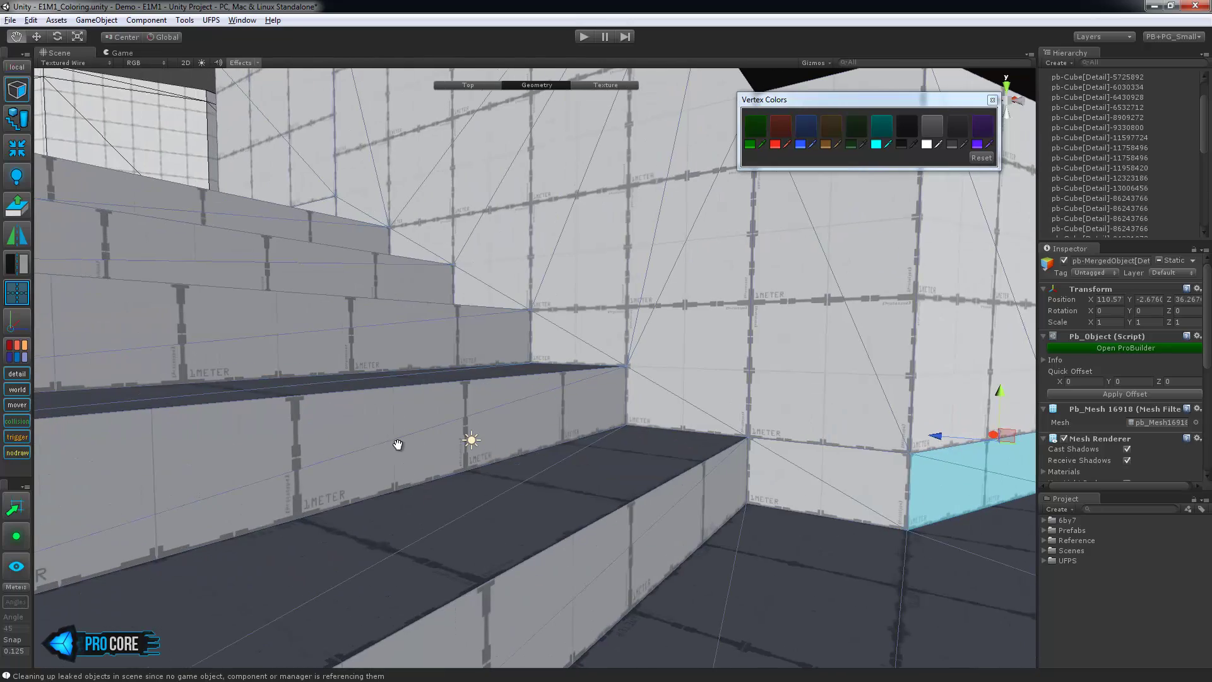
pyautogui.keyDown('alt'); pyautogui.moveTo(395, 242); pyautogui.dragTo(479, 403); pyautogui.keyUp('alt')
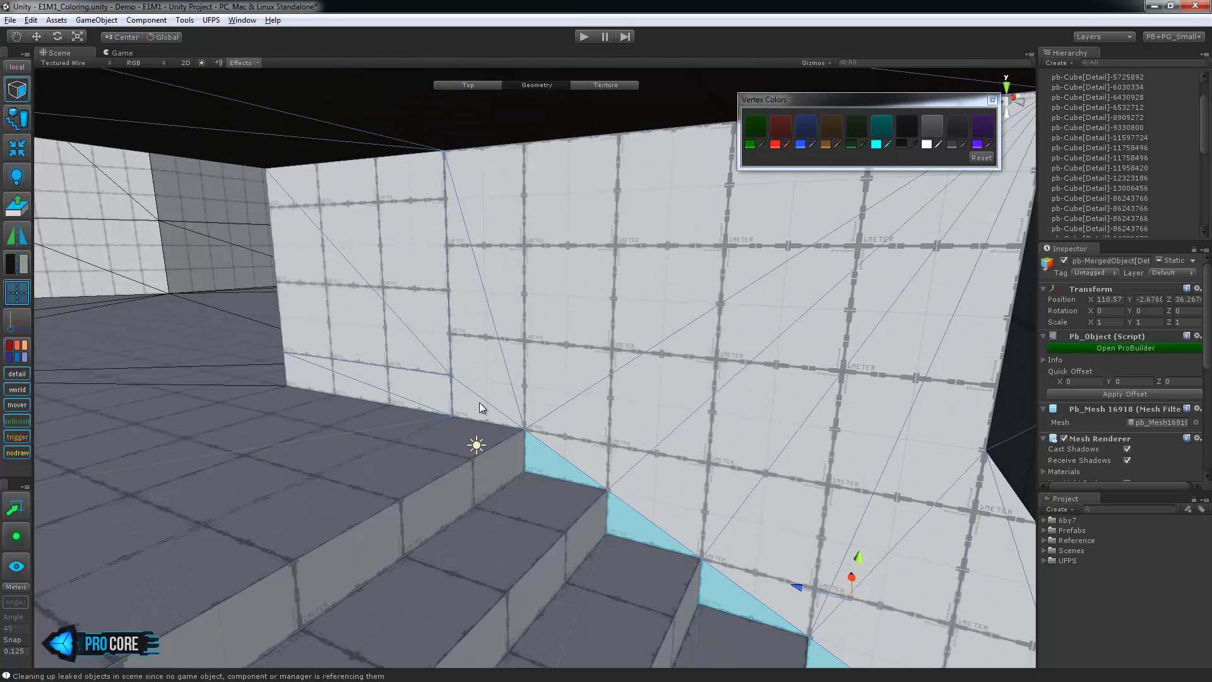
pyautogui.keyDown('alt'); pyautogui.moveTo(557, 443); pyautogui.dragTo(679, 286); pyautogui.keyUp('alt')
pyautogui.keyDown('shift'); pyautogui.click(415, 327); pyautogui.keyUp('shift')
pyautogui.keyDown('shift'); pyautogui.click(373, 316); pyautogui.keyUp('shift')
pyautogui.click(959, 129)
# Step: Select the low base trim faces along the curved corridor wall and colour them grey
pyautogui.keyDown('alt'); pyautogui.moveTo(409, 483); pyautogui.dragTo(285, 424); pyautogui.keyUp('alt')
pyautogui.keyDown('shift'); pyautogui.click(284, 421); pyautogui.keyUp('shift')
pyautogui.scroll(-3, 285, 422)
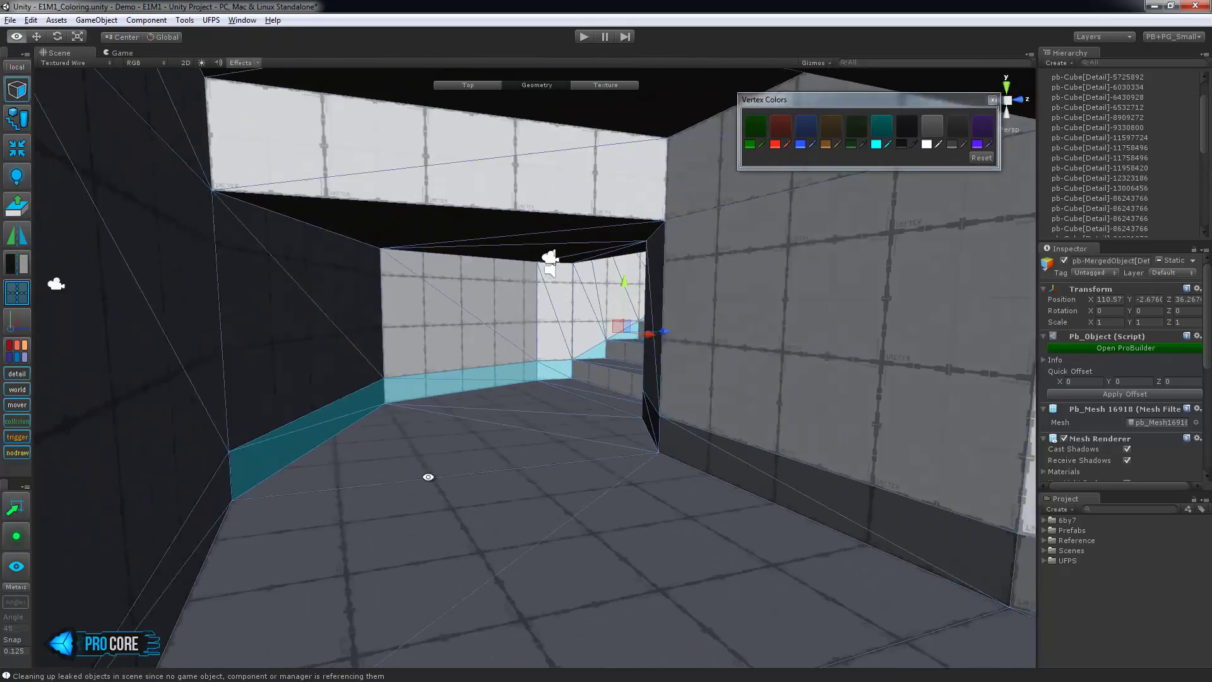
pyautogui.keyDown('alt'); pyautogui.moveTo(424, 475); pyautogui.dragTo(354, 478); pyautogui.keyUp('alt')
pyautogui.keyDown('shift'); pyautogui.click(116, 485); pyautogui.keyUp('shift')
pyautogui.click(957, 128)
# Step: Select the base trim face along the long dark corridor wall and colour it grey
pyautogui.keyDown('alt'); pyautogui.moveTo(536, 401); pyautogui.dragTo(332, 341); pyautogui.keyUp('alt')
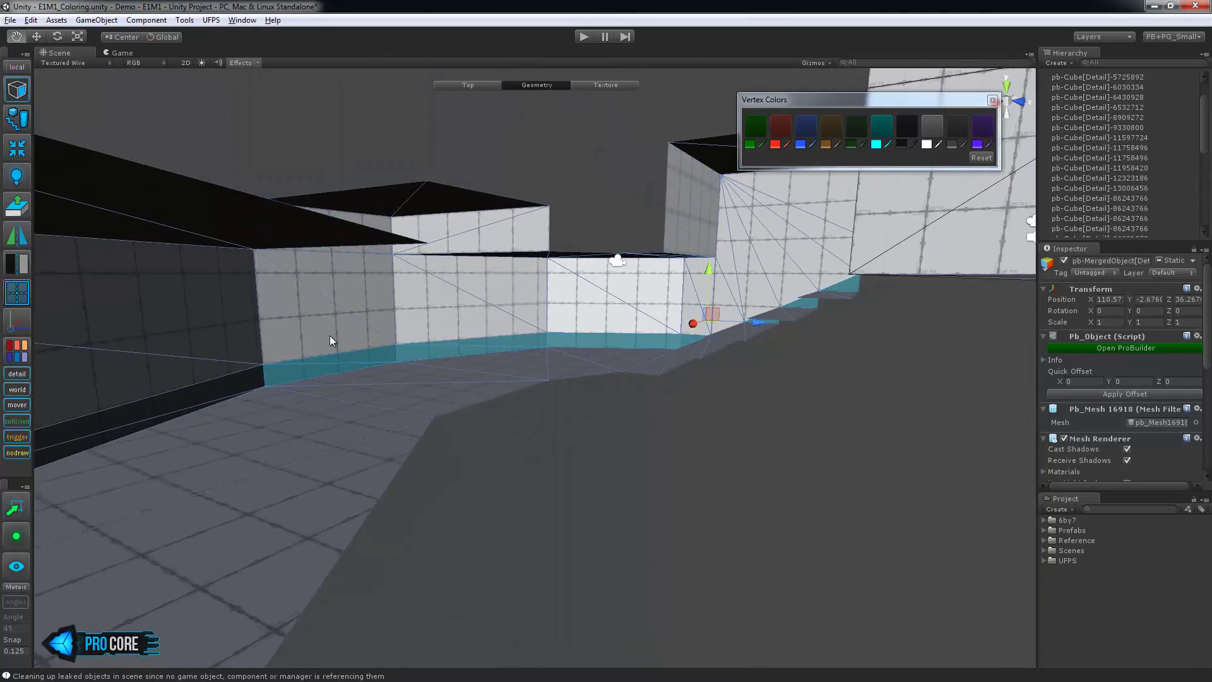
pyautogui.click(707, 317)
pyautogui.keyDown('alt'); pyautogui.moveTo(631, 341); pyautogui.dragTo(410, 378); pyautogui.keyUp('alt')
pyautogui.click(385, 384)
pyautogui.click(957, 128)
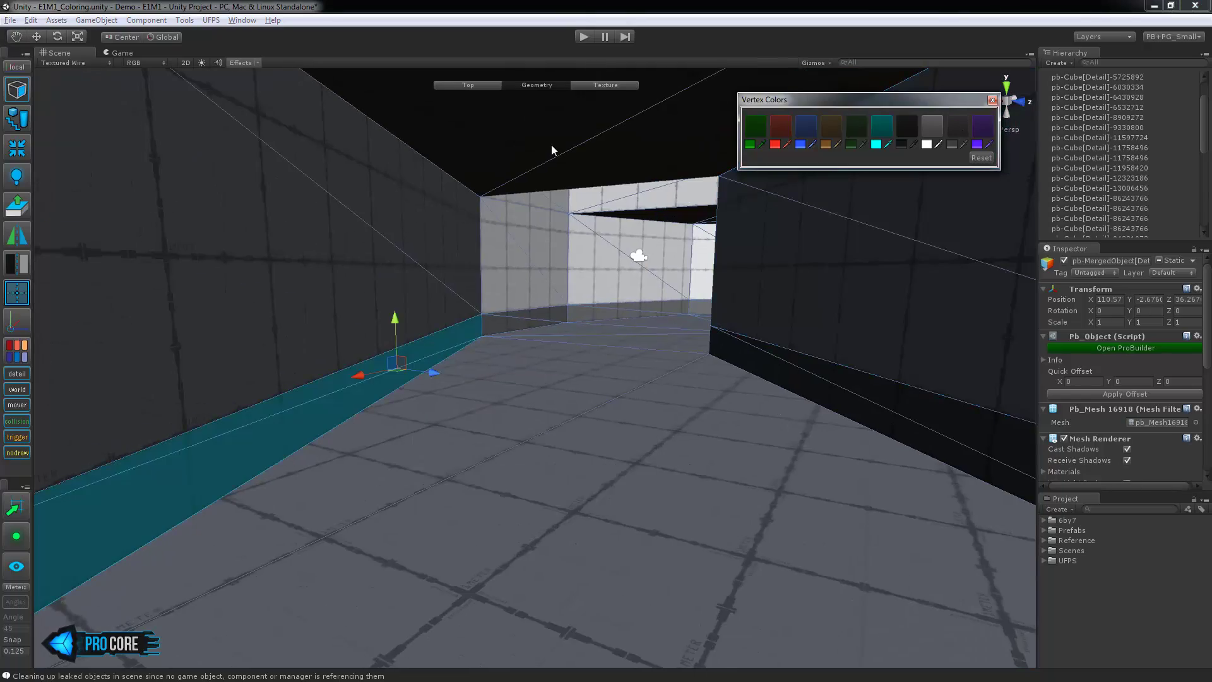
pyautogui.keyDown('alt'); pyautogui.moveTo(551, 150); pyautogui.dragTo(667, 447); pyautogui.keyUp('alt')
pyautogui.scroll(-5, 668, 378)
pyautogui.click(952, 134)
# Step: Select the remaining trim faces of the corridor between the two staircases and colour them grey
pyautogui.keyDown('alt'); pyautogui.moveTo(820, 195); pyautogui.dragTo(633, 382); pyautogui.keyUp('alt')
pyautogui.click(505, 276)
pyautogui.click(523, 272)
pyautogui.scroll(8, 523, 271)
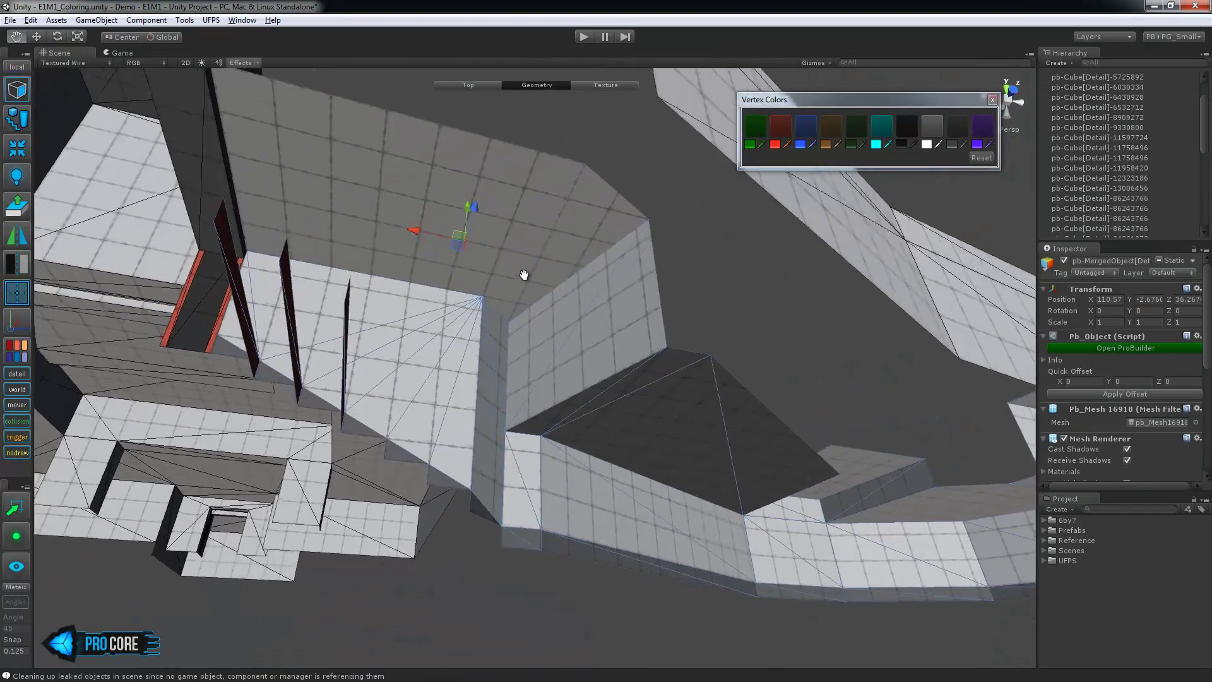
pyautogui.click(573, 327)
pyautogui.keyDown('alt'); pyautogui.moveTo(415, 333); pyautogui.dragTo(815, 392); pyautogui.keyUp('alt')
pyautogui.scroll(-6, 494, 423)
pyautogui.click(956, 129)
# Step: Select the floor, wall and ceiling strips framing the passage before the red stairs and colour them red
pyautogui.keyDown('alt'); pyautogui.moveTo(726, 252); pyautogui.dragTo(547, 621); pyautogui.keyUp('alt')
pyautogui.scroll(4, 547, 444)
pyautogui.press('f')
pyautogui.scroll(3, 547, 621)
pyautogui.keyDown('alt'); pyautogui.moveTo(631, 513); pyautogui.dragTo(436, 449); pyautogui.keyUp('alt')
pyautogui.keyDown('alt'); pyautogui.moveTo(389, 599); pyautogui.dragTo(503, 582); pyautogui.keyUp('alt')
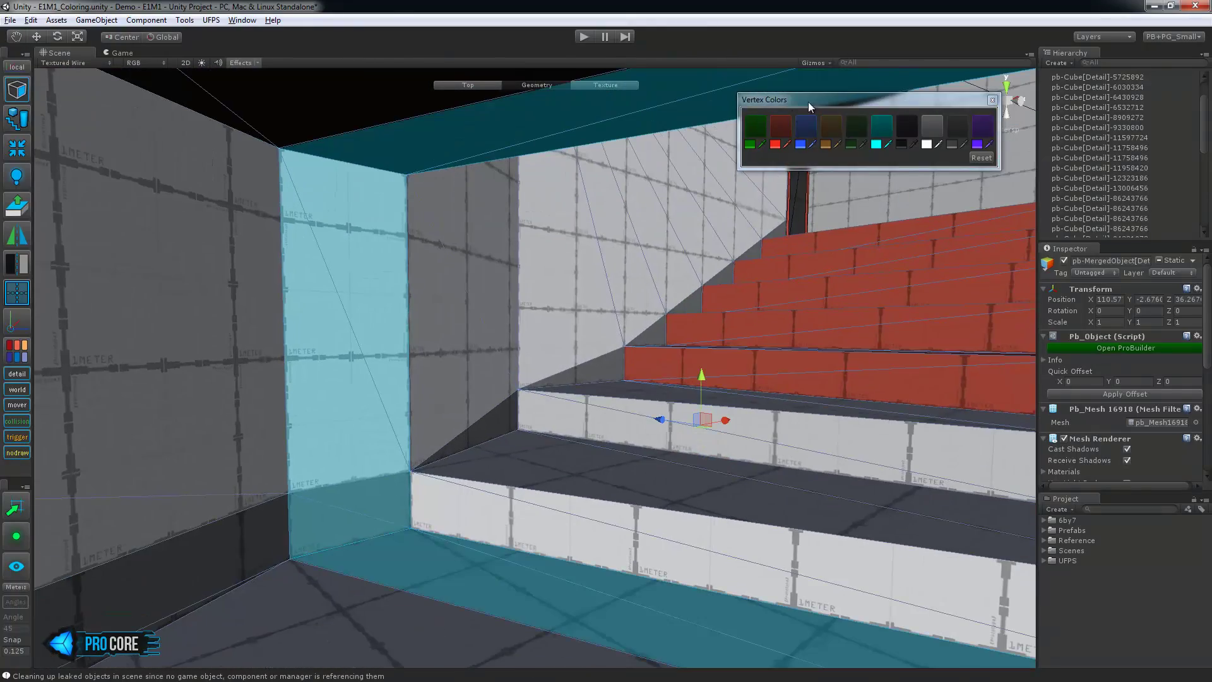
pyautogui.click(781, 126)
# Step: Colour the risers of the two lowest steps before the red stairs grey and their treads white
pyautogui.keyDown('alt'); pyautogui.moveTo(688, 302); pyautogui.dragTo(508, 426); pyautogui.keyUp('alt')
pyautogui.click(532, 485)
pyautogui.keyDown('shift'); pyautogui.click(587, 397); pyautogui.keyUp('shift')
pyautogui.keyDown('alt'); pyautogui.moveTo(590, 399); pyautogui.dragTo(700, 435); pyautogui.keyUp('alt')
pyautogui.click(956, 127)
pyautogui.click(684, 291)
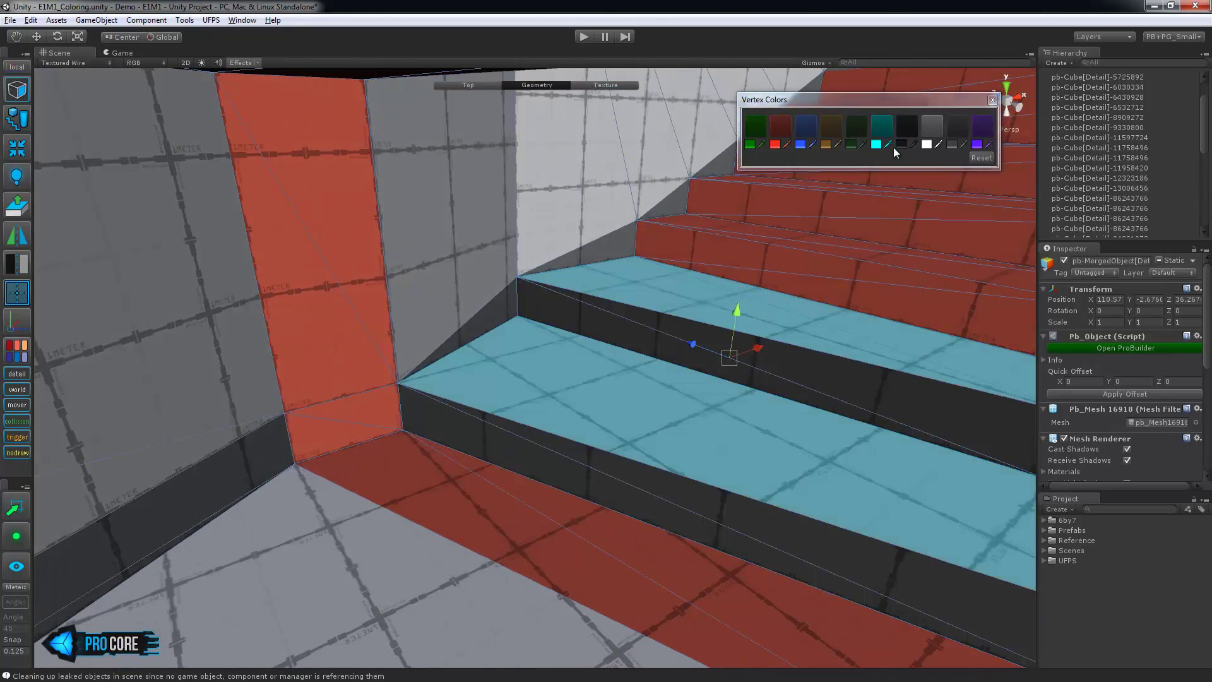
pyautogui.click(931, 127)
# Step: Select the floor, wall and ceiling strips framing the passage at the foot of the other staircase and colour them red
pyautogui.keyDown('alt'); pyautogui.moveTo(819, 276); pyautogui.dragTo(662, 524); pyautogui.keyUp('alt')
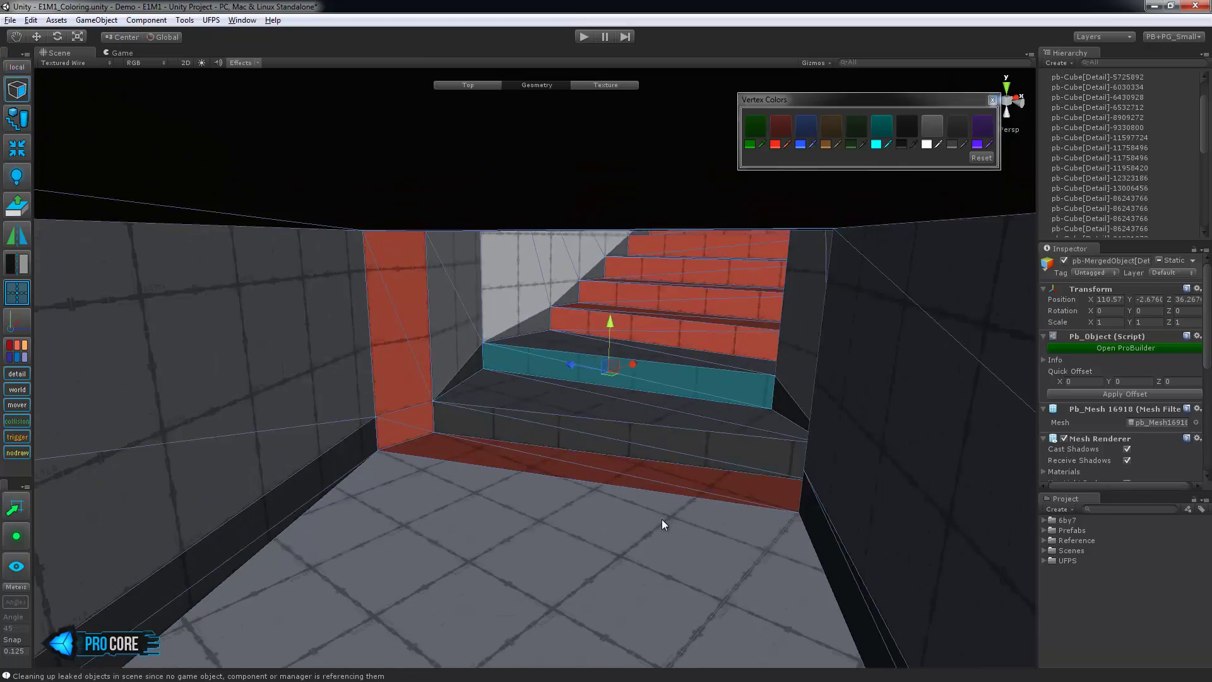
pyautogui.click(653, 500)
pyautogui.keyDown('alt'); pyautogui.moveTo(592, 495); pyautogui.dragTo(558, 518); pyautogui.keyUp('alt')
pyautogui.scroll(3, 637, 506)
pyautogui.click(375, 387)
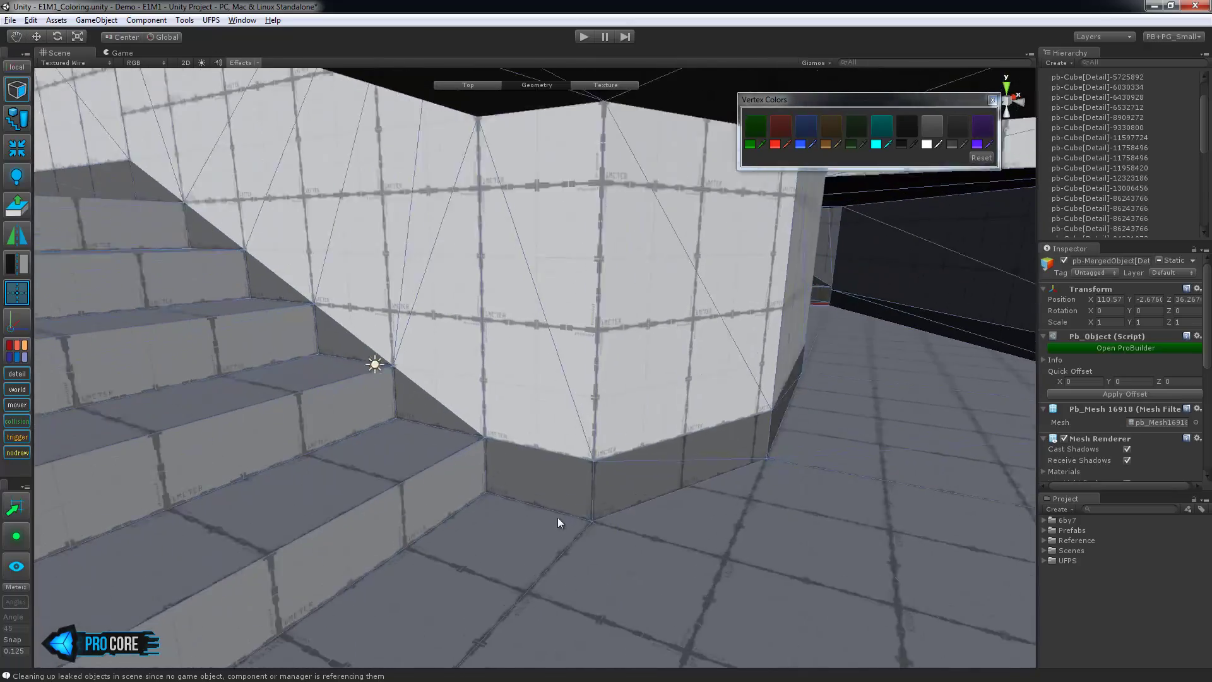
pyautogui.scroll(2, 555, 511)
pyautogui.click(546, 445)
pyautogui.keyDown('shift'); pyautogui.click(544, 494); pyautogui.keyUp('shift')
pyautogui.click(542, 562)
pyautogui.click(542, 562)
pyautogui.scroll(3, 544, 542)
pyautogui.keyDown('shift'); pyautogui.click(543, 483); pyautogui.keyUp('shift')
pyautogui.keyDown('alt'); pyautogui.moveTo(542, 474); pyautogui.dragTo(427, 528); pyautogui.keyUp('alt')
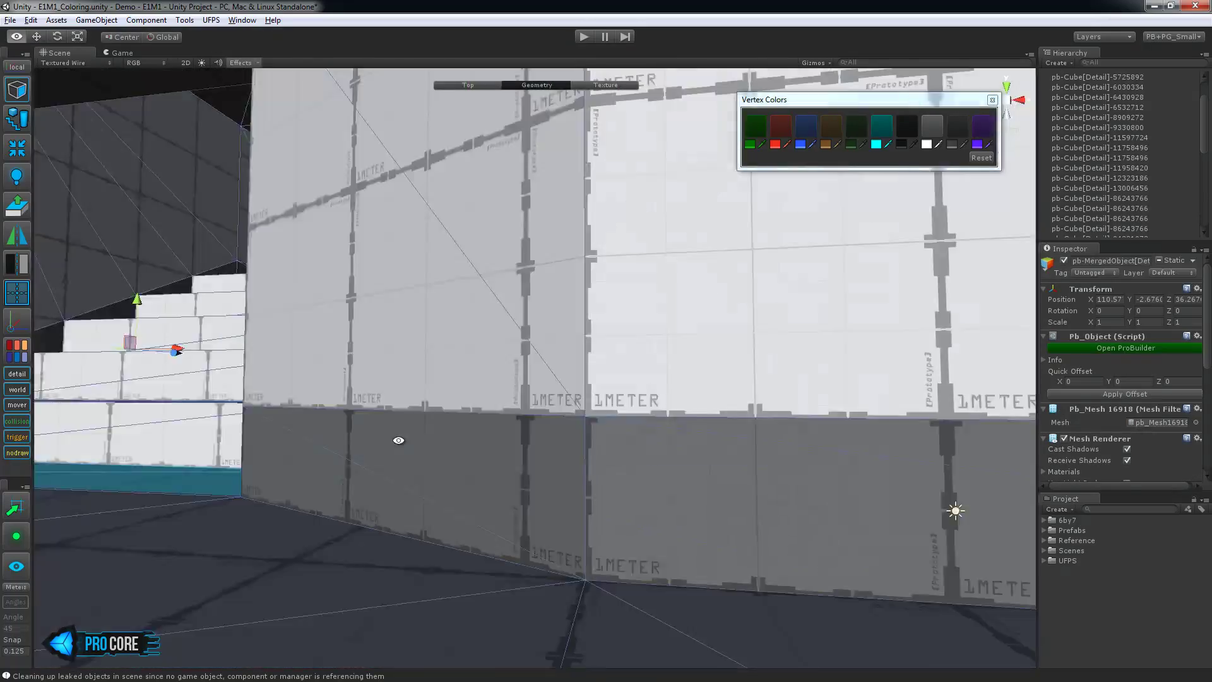
pyautogui.keyDown('alt'); pyautogui.moveTo(282, 545); pyautogui.dragTo(731, 387); pyautogui.keyUp('alt')
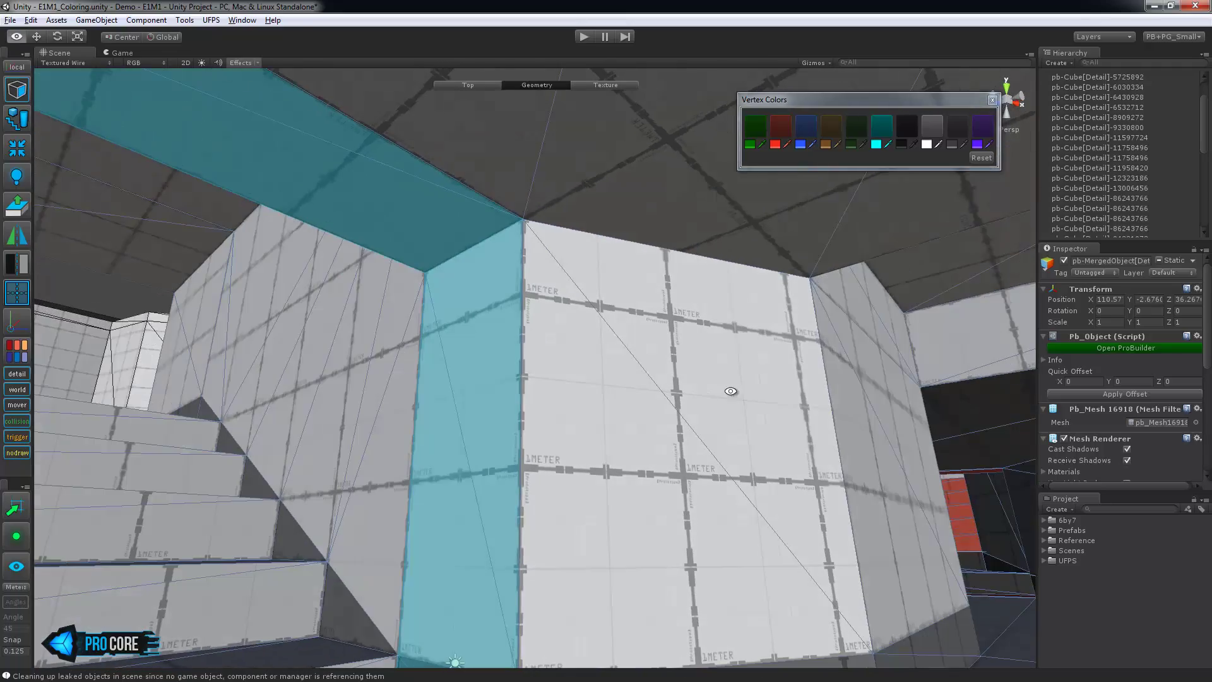
pyautogui.click(780, 128)
# Step: Select the treads and risers of the uncoloured staircase and colour them grey
pyautogui.keyDown('alt'); pyautogui.moveTo(452, 403); pyautogui.dragTo(479, 464); pyautogui.keyUp('alt')
pyautogui.click(609, 474)
pyautogui.keyDown('alt'); pyautogui.moveTo(570, 272); pyautogui.dragTo(638, 414); pyautogui.keyUp('alt')
pyautogui.keyDown('shift'); pyautogui.click(482, 315); pyautogui.keyUp('shift')
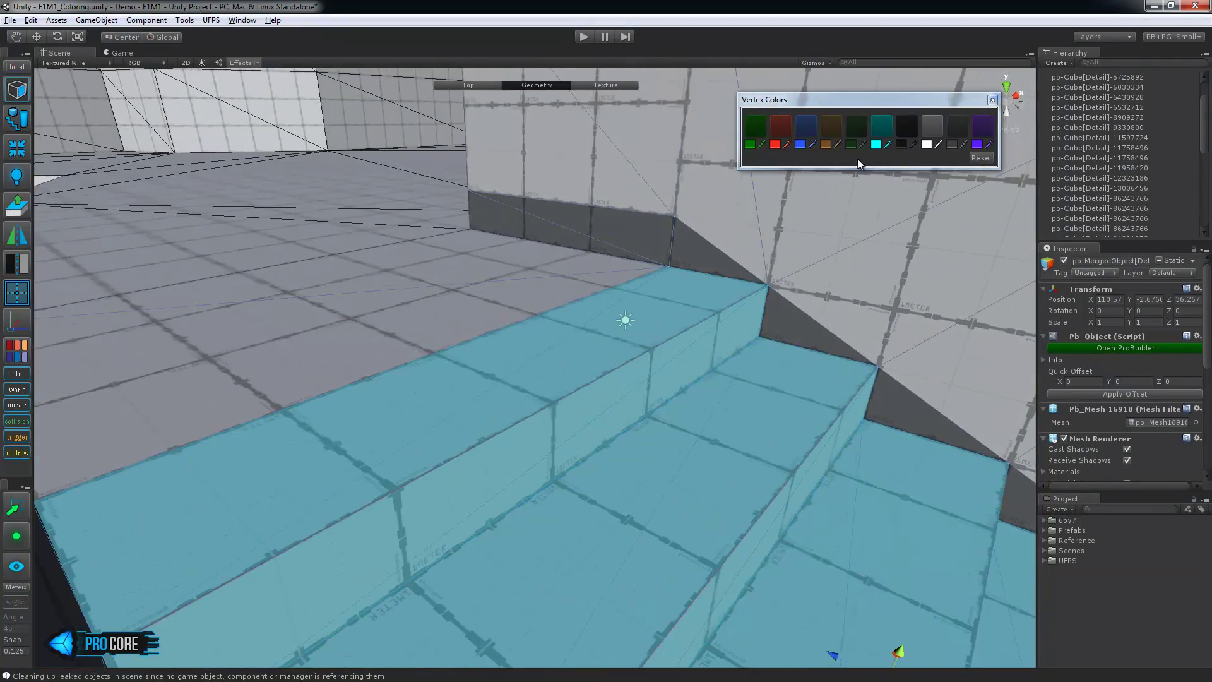
pyautogui.click(957, 127)
# Step: Select the upper band faces along the low walls of the large room and colour them dark grey
pyautogui.keyDown('alt'); pyautogui.moveTo(479, 297); pyautogui.dragTo(499, 528); pyautogui.keyUp('alt')
pyautogui.click(407, 367)
pyautogui.click(798, 481)
pyautogui.keyDown('alt'); pyautogui.moveTo(797, 481); pyautogui.dragTo(603, 369); pyautogui.keyUp('alt')
pyautogui.scroll(-3, 884, 489)
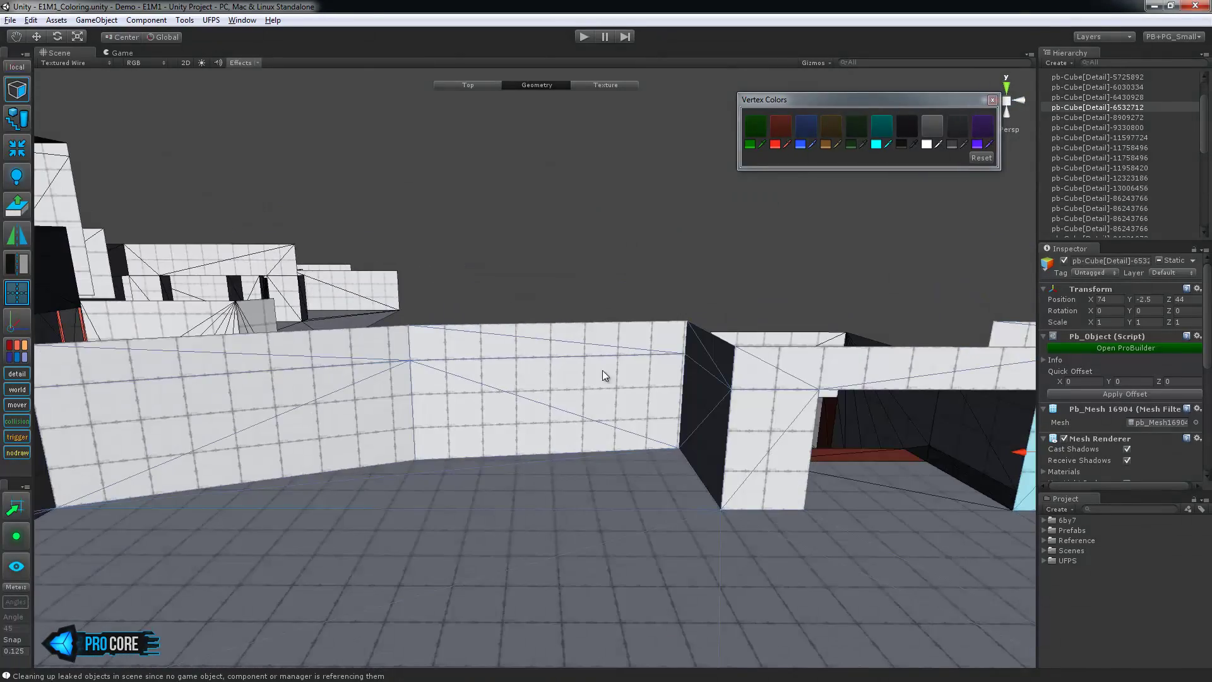
pyautogui.keyDown('alt'); pyautogui.moveTo(243, 364); pyautogui.dragTo(577, 336); pyautogui.keyUp('alt')
pyautogui.keyDown('shift'); pyautogui.click(578, 337); pyautogui.keyUp('shift')
pyautogui.keyDown('shift'); pyautogui.click(797, 351); pyautogui.keyUp('shift')
pyautogui.keyDown('shift'); pyautogui.click(868, 362); pyautogui.keyUp('shift')
pyautogui.keyDown('alt'); pyautogui.moveTo(865, 366); pyautogui.dragTo(916, 398); pyautogui.keyUp('alt')
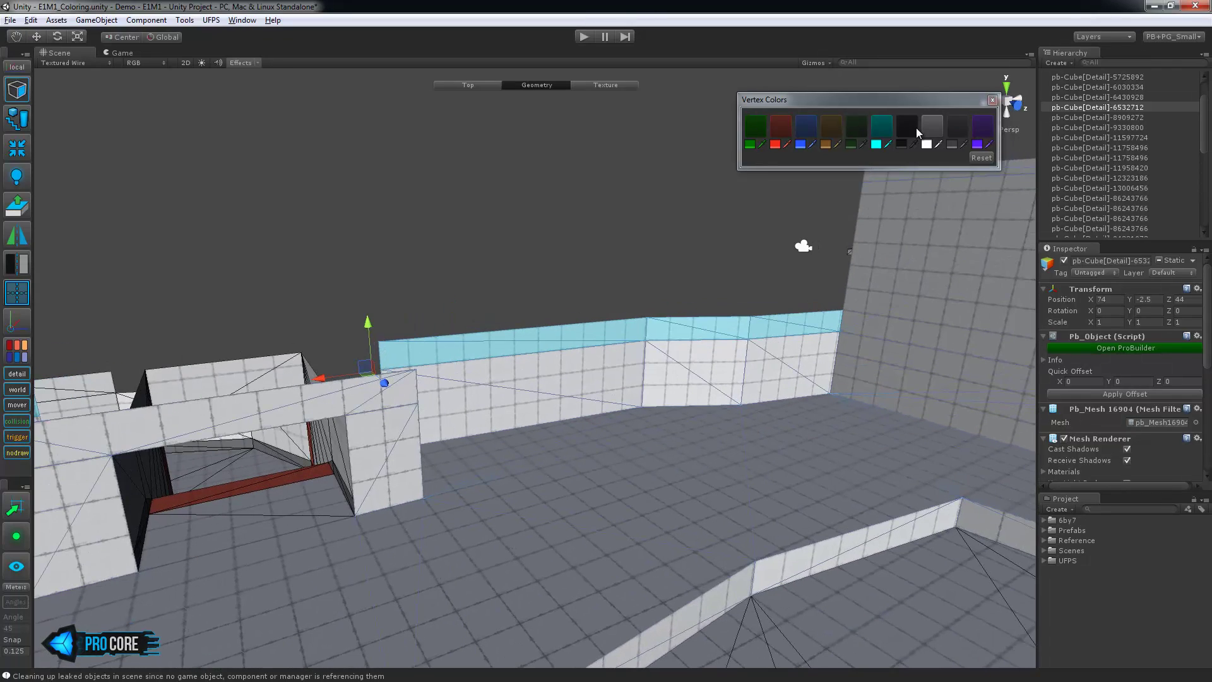
pyautogui.click(917, 131)
# Step: Select the wall faces below the dark upper band and colour them brown
pyautogui.click(599, 395)
pyautogui.keyDown('alt'); pyautogui.moveTo(599, 395); pyautogui.dragTo(846, 470); pyautogui.keyUp('alt')
pyautogui.click(833, 132)
# Step: Select the remaining upper band faces, including those around the doorway block, and colour them dark grey
pyautogui.moveTo(328, 399); pyautogui.dragTo(625, 416, button='middle')
pyautogui.moveTo(214, 383); pyautogui.dragTo(604, 328, button='middle')
pyautogui.click(604, 328)
pyautogui.keyDown('shift'); pyautogui.click(379, 344); pyautogui.keyUp('shift')
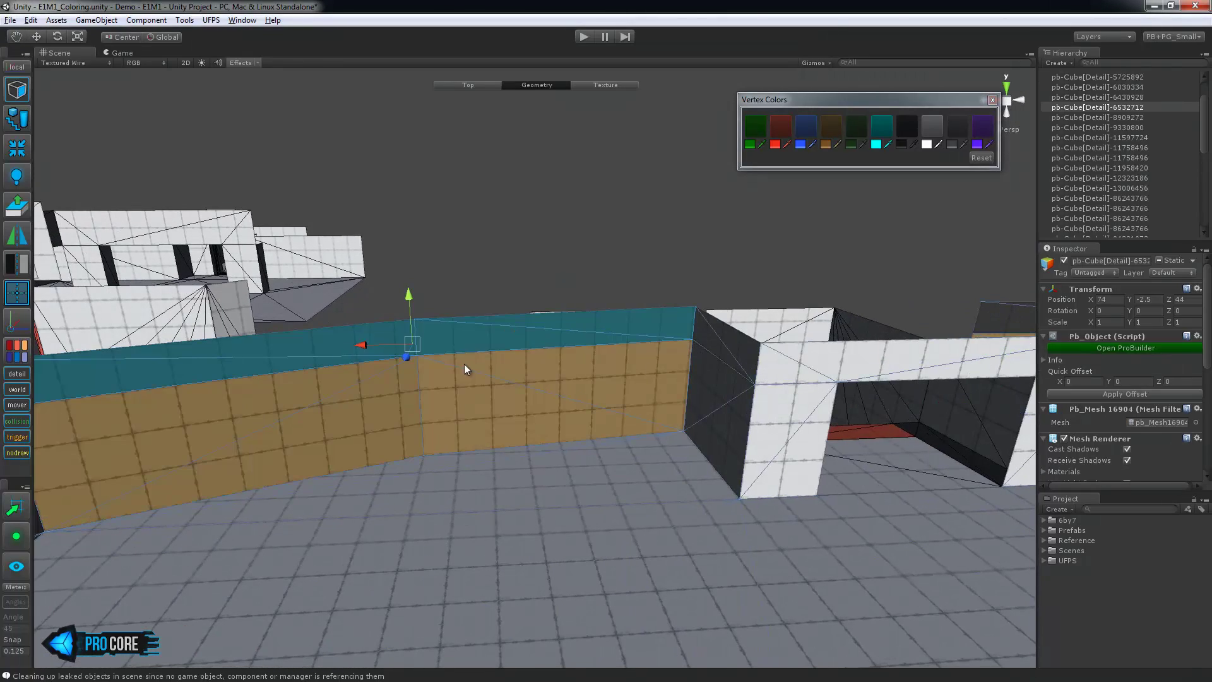
pyautogui.keyDown('shift'); pyautogui.click(853, 365); pyautogui.keyUp('shift')
pyautogui.keyDown('alt'); pyautogui.moveTo(854, 365); pyautogui.dragTo(453, 379); pyautogui.keyUp('alt')
pyautogui.keyDown('alt'); pyautogui.moveTo(612, 351); pyautogui.dragTo(737, 340); pyautogui.keyUp('alt')
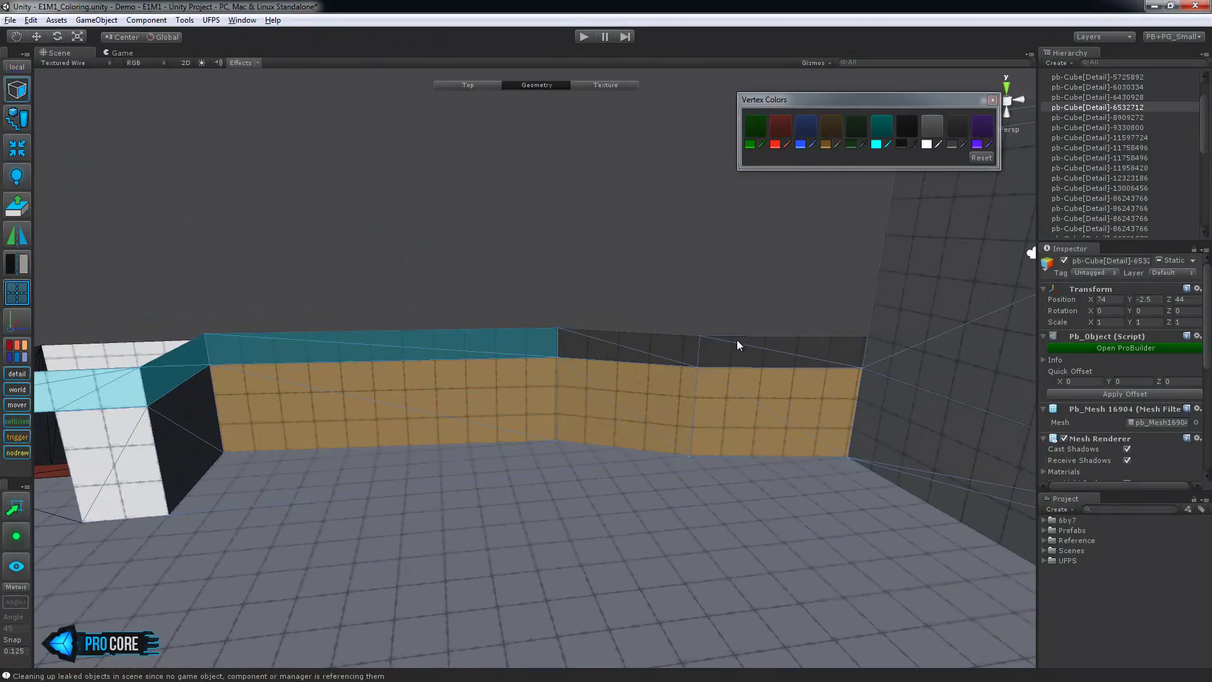
pyautogui.keyDown('alt'); pyautogui.moveTo(918, 166); pyautogui.dragTo(947, 341); pyautogui.keyUp('alt')
pyautogui.click(909, 128)
# Step: Select the faces of the doorway block below the dark band, inside and out, and colour them grey
pyautogui.click(535, 407)
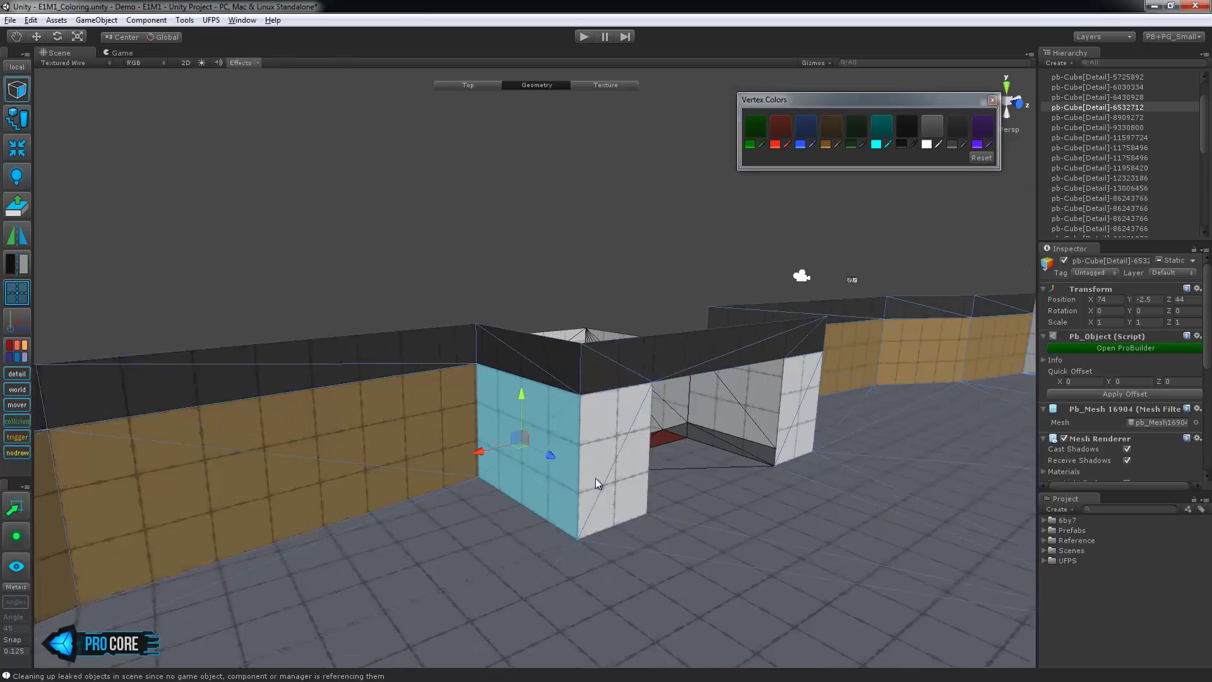
pyautogui.keyDown('shift'); pyautogui.click(600, 484); pyautogui.keyUp('shift')
pyautogui.keyDown('alt'); pyautogui.moveTo(600, 484); pyautogui.dragTo(747, 384); pyautogui.keyUp('alt')
pyautogui.keyDown('shift'); pyautogui.click(411, 398); pyautogui.keyUp('shift')
pyautogui.keyDown('alt'); pyautogui.moveTo(937, 444); pyautogui.dragTo(593, 447); pyautogui.keyUp('alt')
pyautogui.keyDown('shift'); pyautogui.click(594, 446); pyautogui.keyUp('shift')
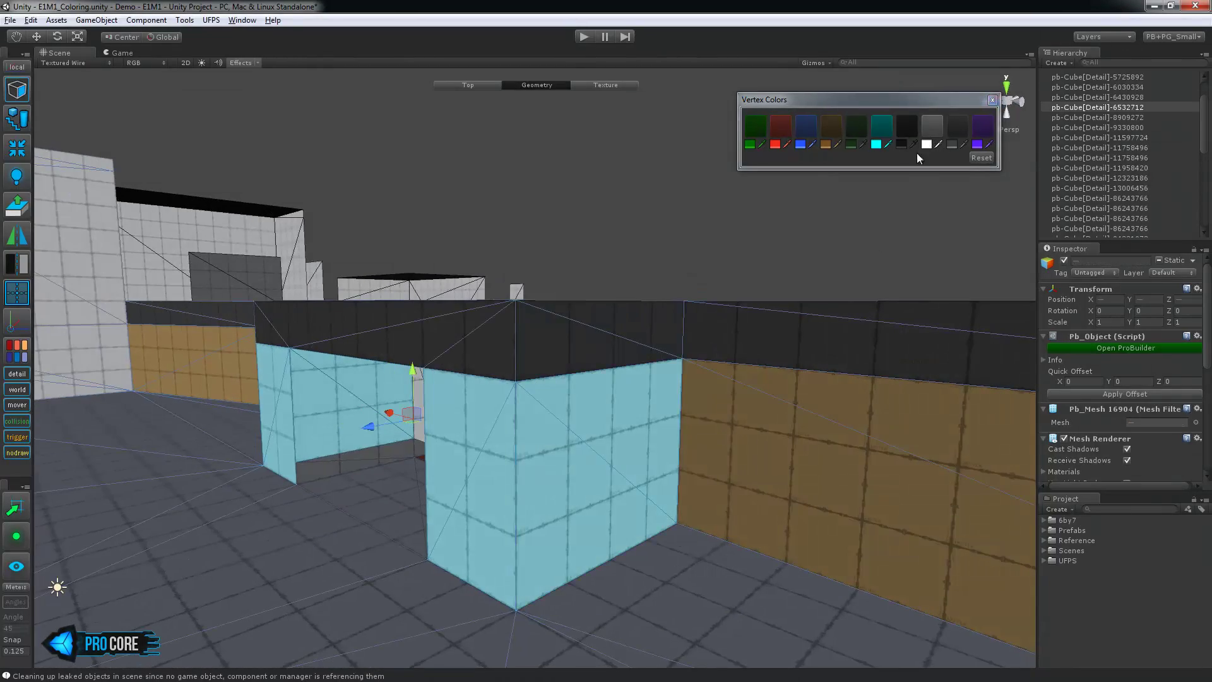
pyautogui.click(956, 128)
# Step: Select the lower wall faces around the large room, including those beneath the windows, and colour them brown
pyautogui.click(427, 381)
pyautogui.keyDown('alt'); pyautogui.moveTo(426, 380); pyautogui.dragTo(486, 413); pyautogui.keyUp('alt')
pyautogui.click(406, 318)
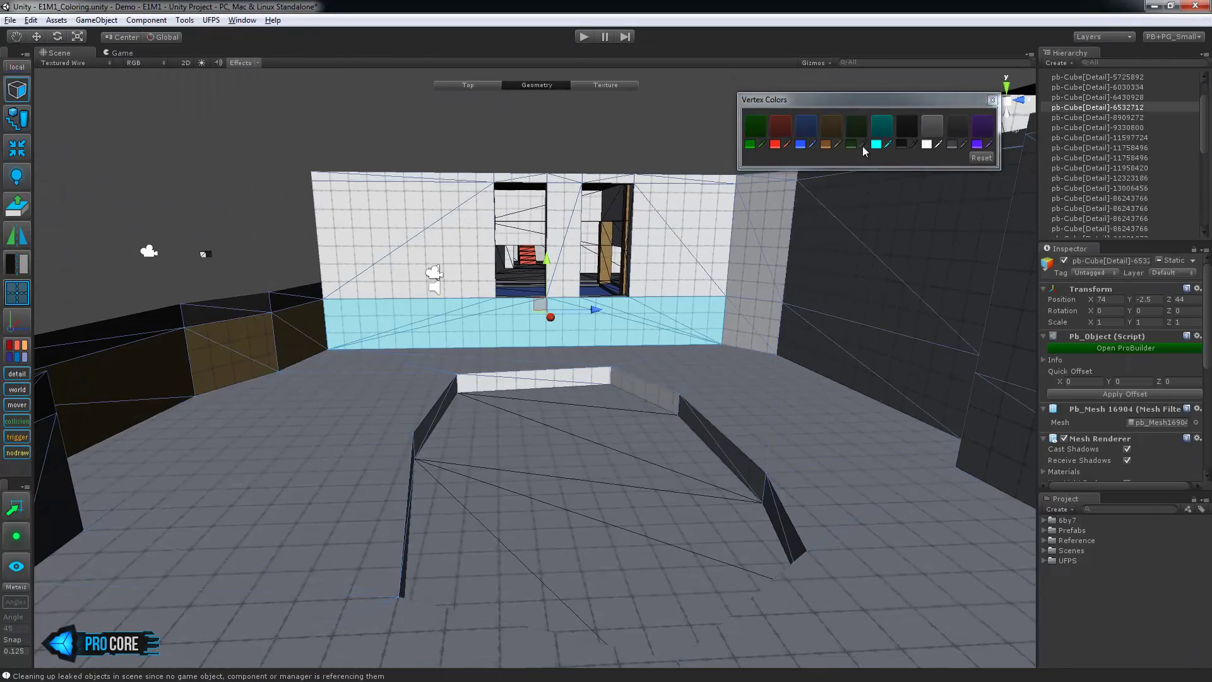
pyautogui.click(824, 144)
pyautogui.click(757, 316)
pyautogui.keyDown('alt'); pyautogui.moveTo(904, 350); pyautogui.dragTo(466, 312); pyautogui.keyUp('alt')
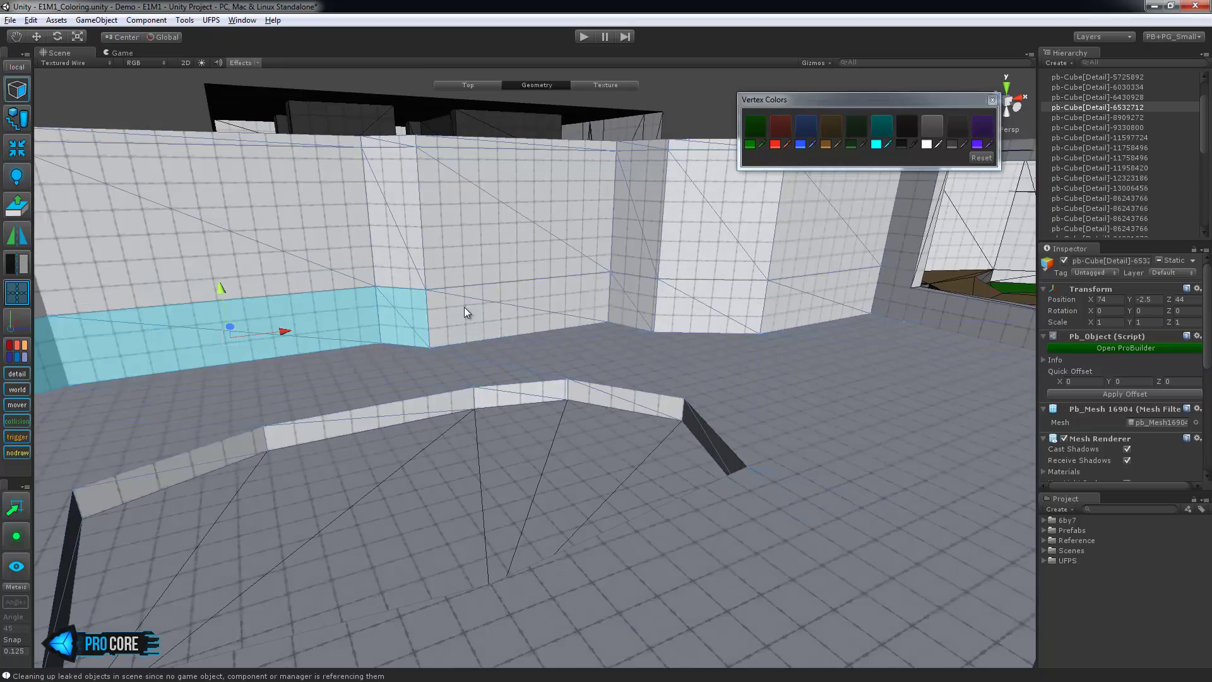
pyautogui.keyDown('alt'); pyautogui.moveTo(693, 299); pyautogui.dragTo(469, 272); pyautogui.keyUp('alt')
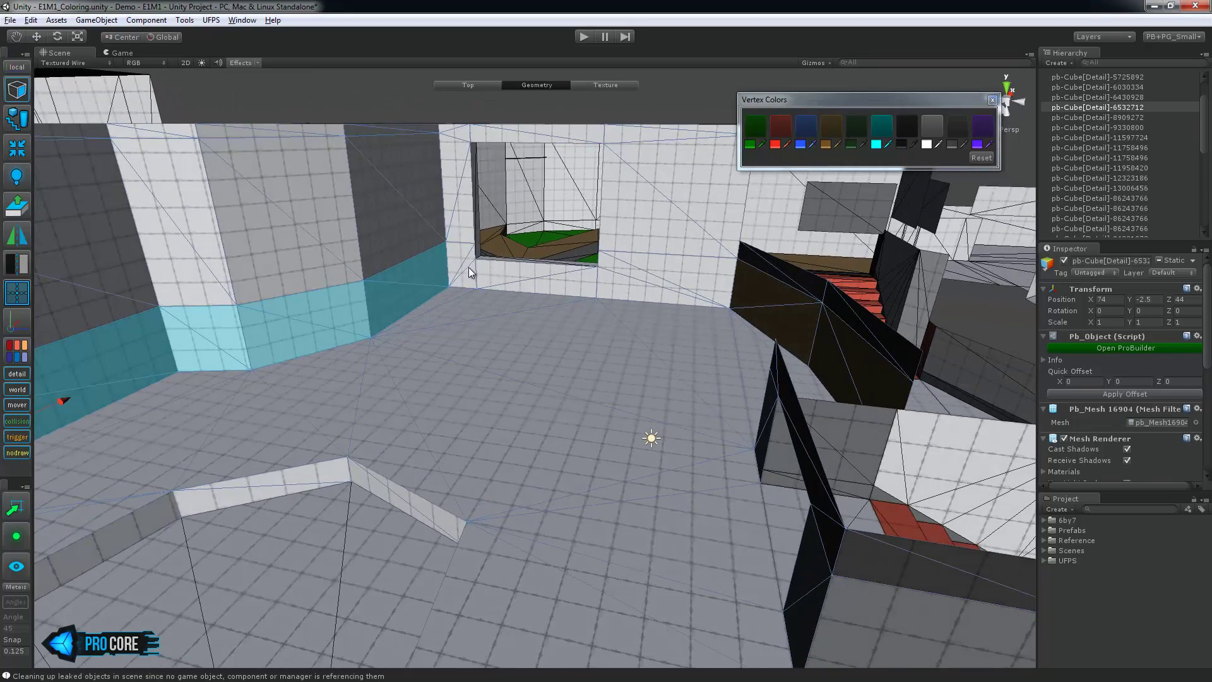
pyautogui.keyDown('shift'); pyautogui.click(667, 278); pyautogui.keyUp('shift')
pyautogui.keyDown('alt'); pyautogui.moveTo(667, 278); pyautogui.dragTo(624, 303); pyautogui.keyUp('alt')
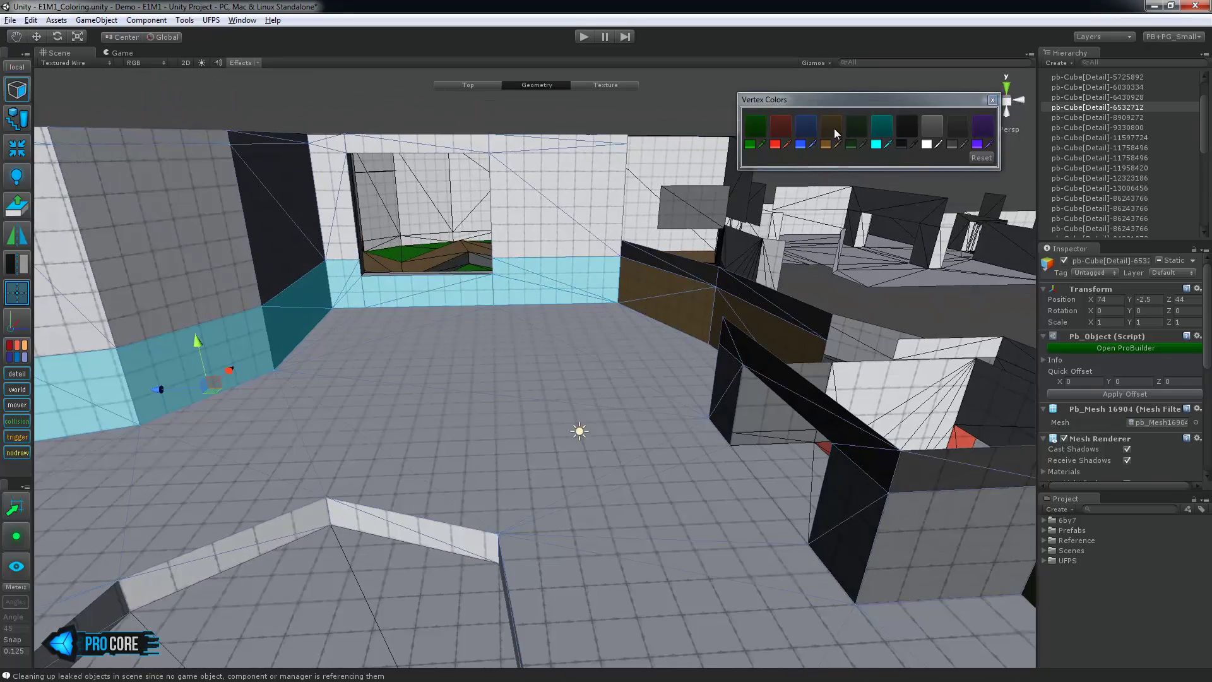
pyautogui.click(833, 128)
# Step: Select the upper wall faces around the large room, above the brown band
pyautogui.click(545, 231)
pyautogui.keyDown('alt'); pyautogui.moveTo(545, 231); pyautogui.dragTo(500, 338); pyautogui.keyUp('alt')
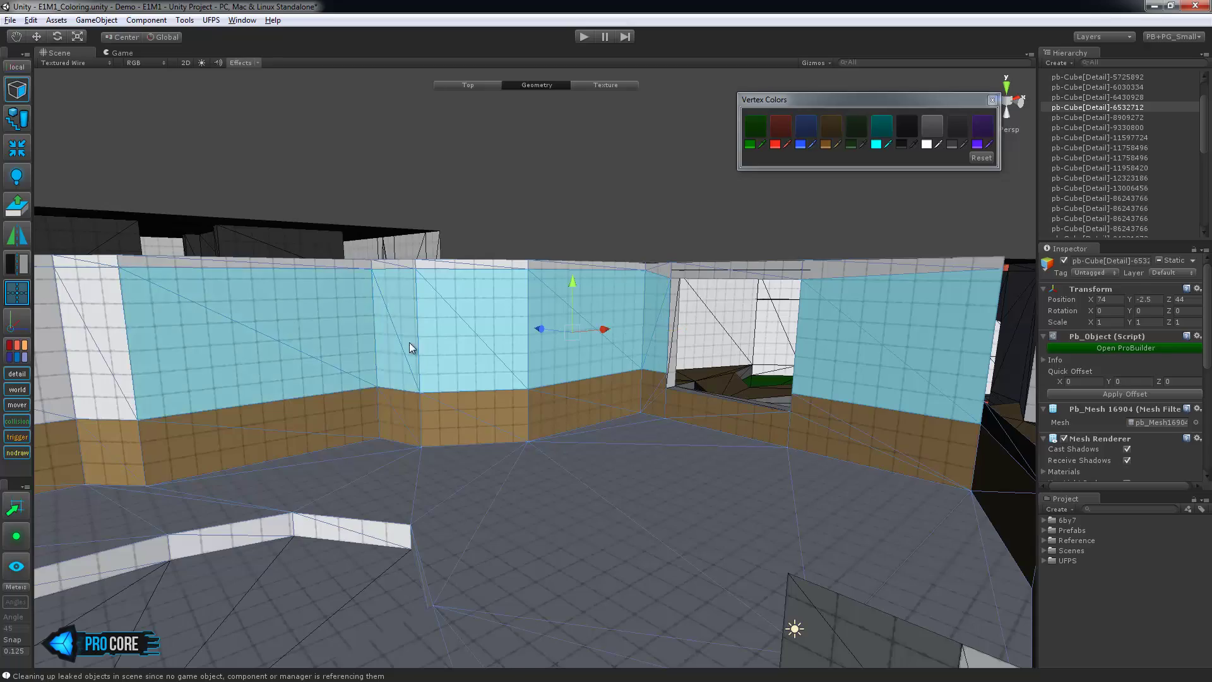
pyautogui.keyDown('alt'); pyautogui.moveTo(410, 346); pyautogui.dragTo(402, 349); pyautogui.keyUp('alt')
pyautogui.keyDown('alt'); pyautogui.moveTo(593, 398); pyautogui.dragTo(391, 378); pyautogui.keyUp('alt')
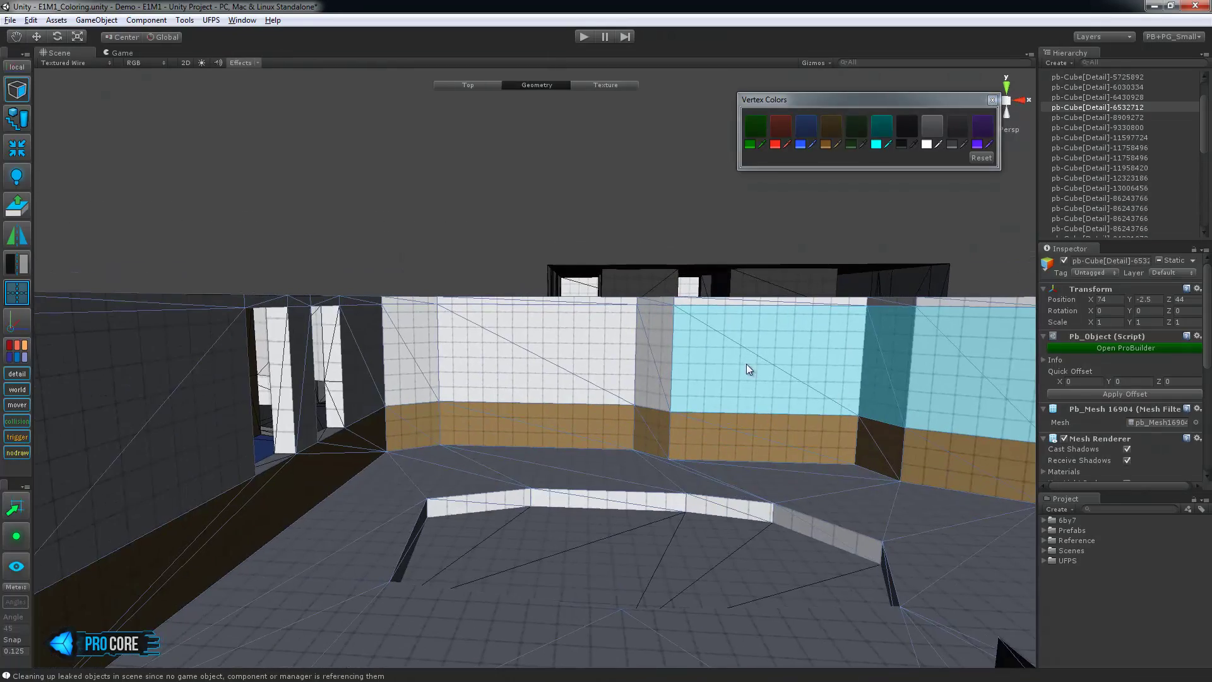
pyautogui.keyDown('alt'); pyautogui.moveTo(564, 340); pyautogui.dragTo(614, 373); pyautogui.keyUp('alt')
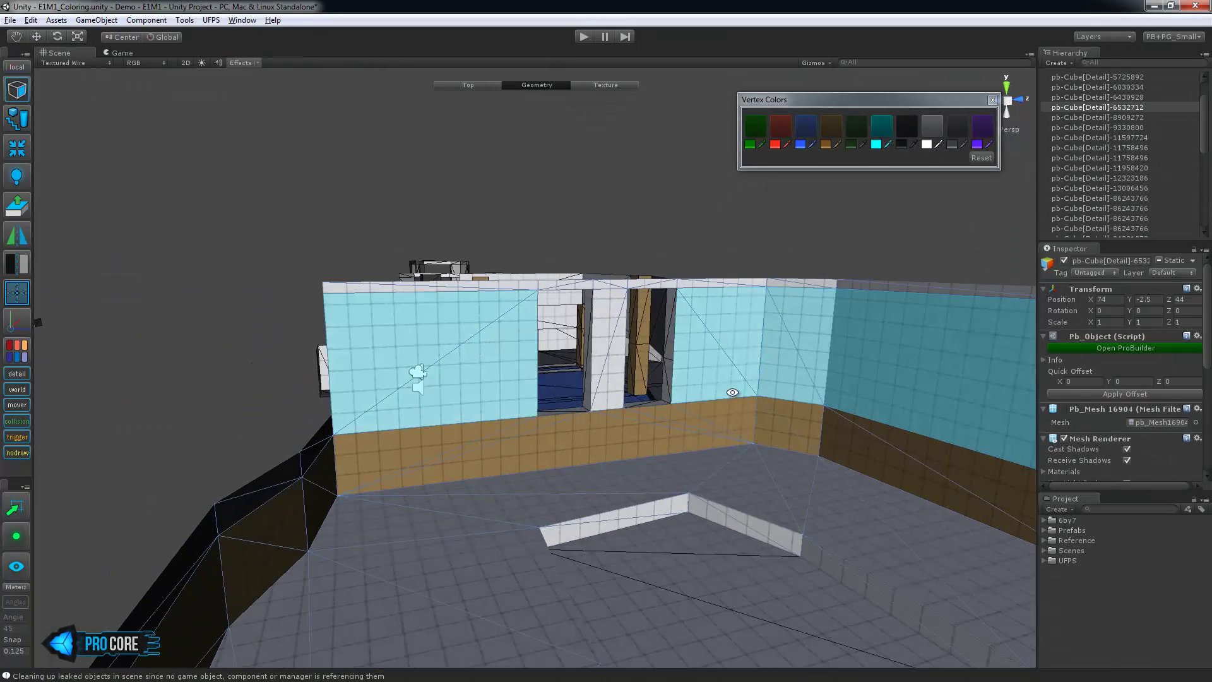
pyautogui.click(764, 346)
pyautogui.hotkey('alt', '6')
pyautogui.keyDown('alt'); pyautogui.moveTo(732, 392); pyautogui.dragTo(808, 192); pyautogui.keyUp('alt')
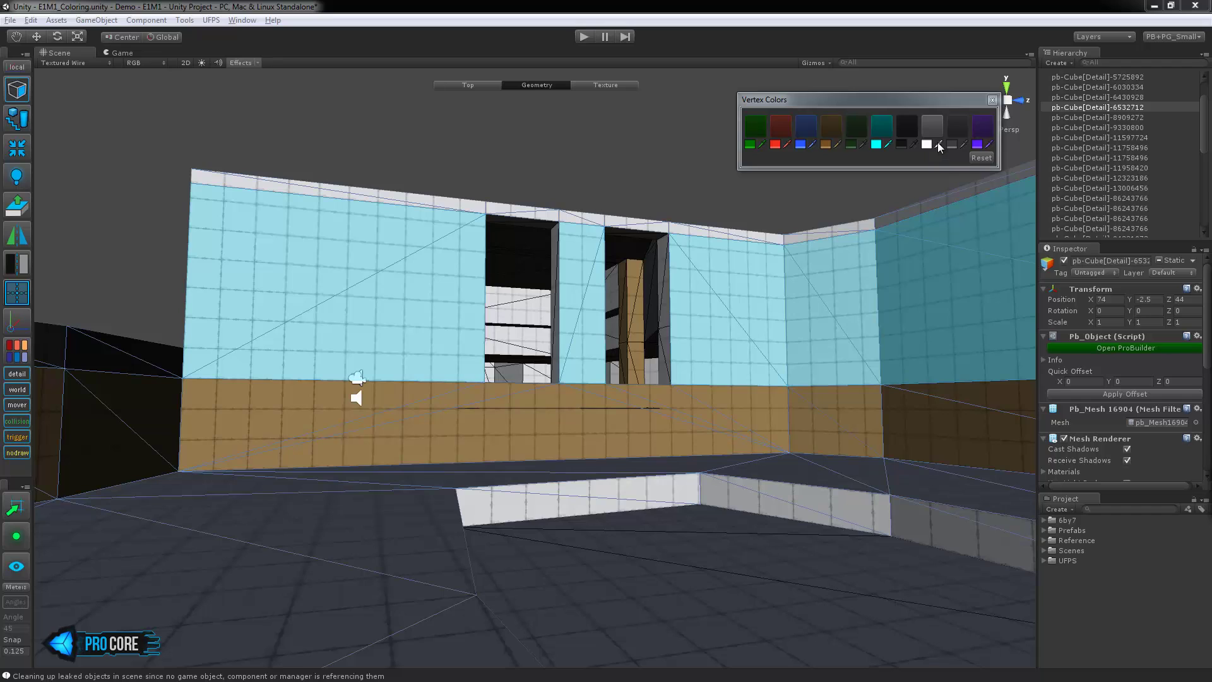
# Step: Change the cyan palette colour to tan, RGBA(225, 202, 130, 255), using the lower wall face beneath the windows as a sample
pyautogui.click(594, 403)
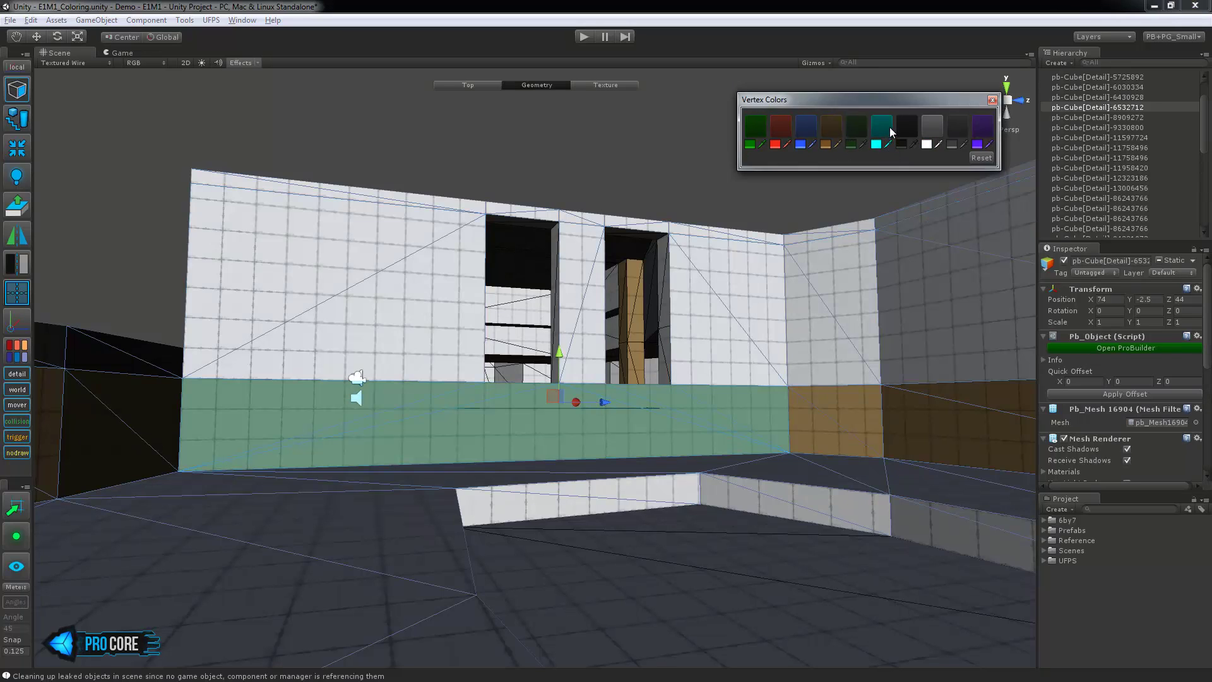
pyautogui.click(876, 144)
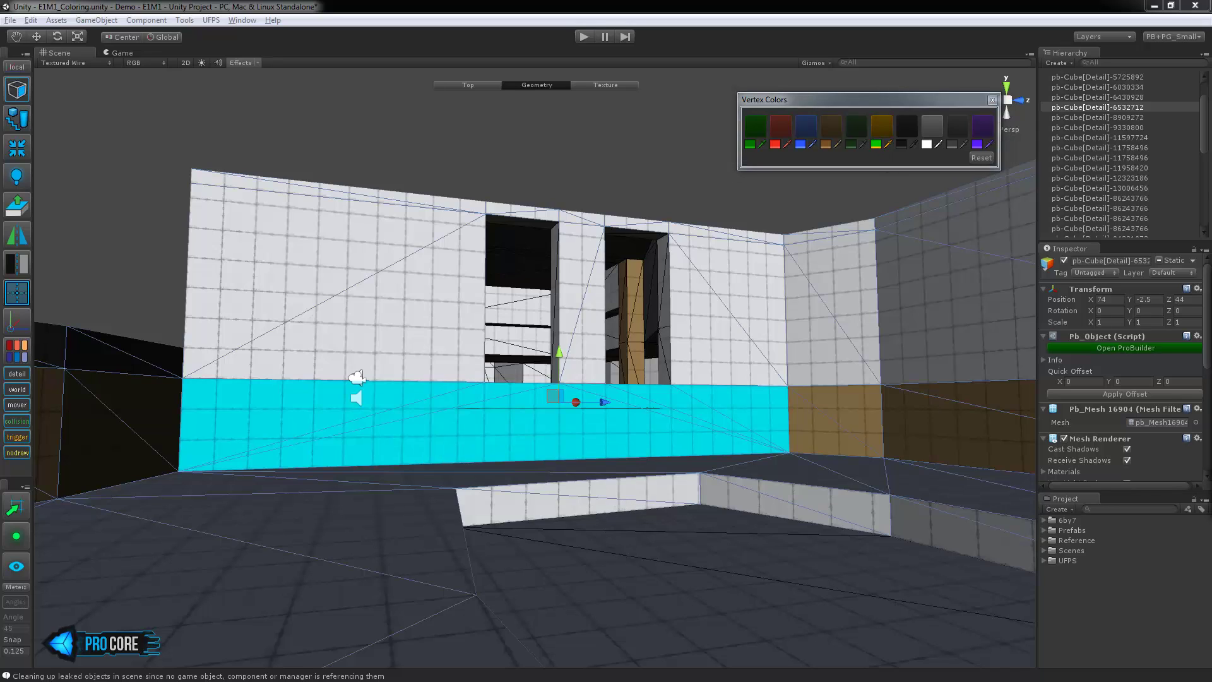
pyautogui.click(875, 144)
# Step: Select the upper wall faces around the large room, including those beside the windows, and colour them tan
pyautogui.click(456, 324)
pyautogui.keyDown('shift'); pyautogui.click(858, 294); pyautogui.keyUp('shift')
pyautogui.keyDown('alt'); pyautogui.moveTo(857, 294); pyautogui.dragTo(695, 252); pyautogui.keyUp('alt')
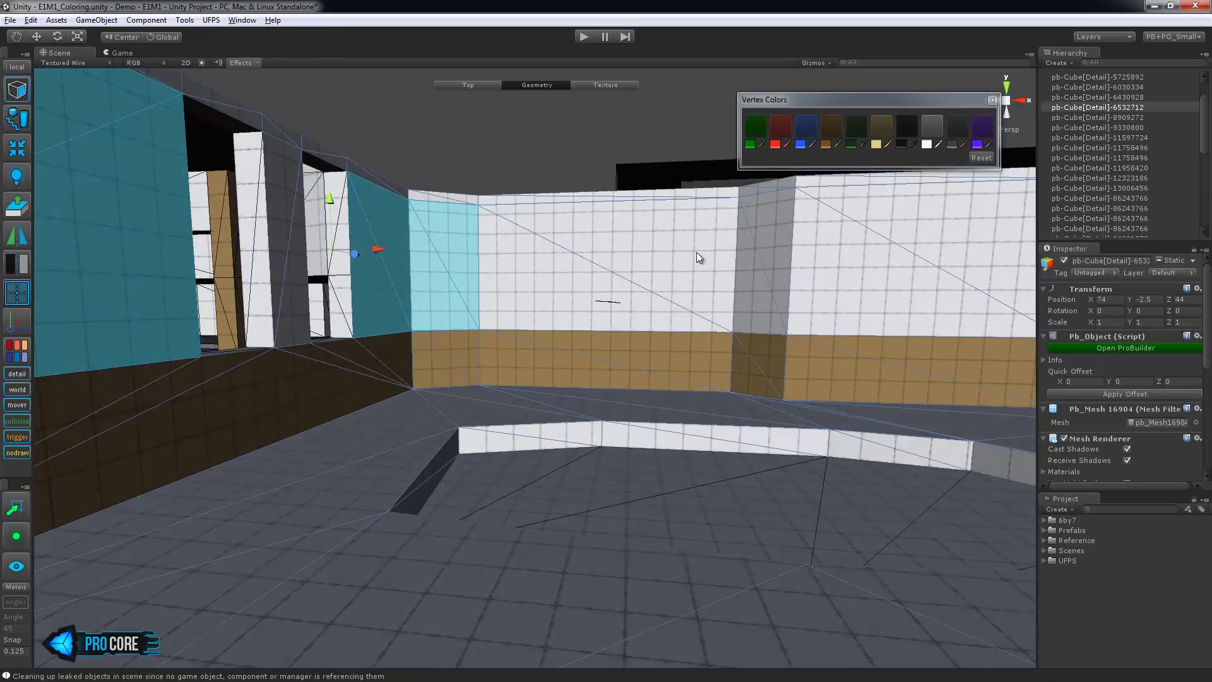
pyautogui.keyDown('alt'); pyautogui.moveTo(729, 339); pyautogui.dragTo(446, 216); pyautogui.keyUp('alt')
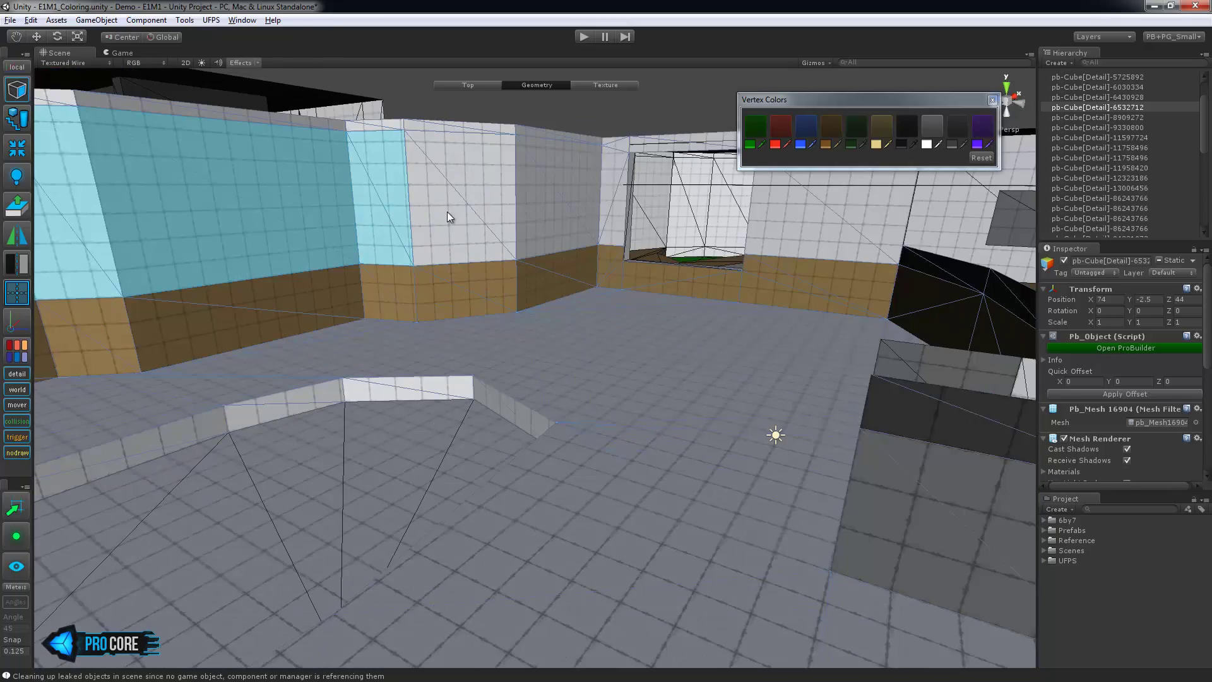
pyautogui.keyDown('alt'); pyautogui.moveTo(776, 226); pyautogui.dragTo(675, 379); pyautogui.keyUp('alt')
pyautogui.click(876, 135)
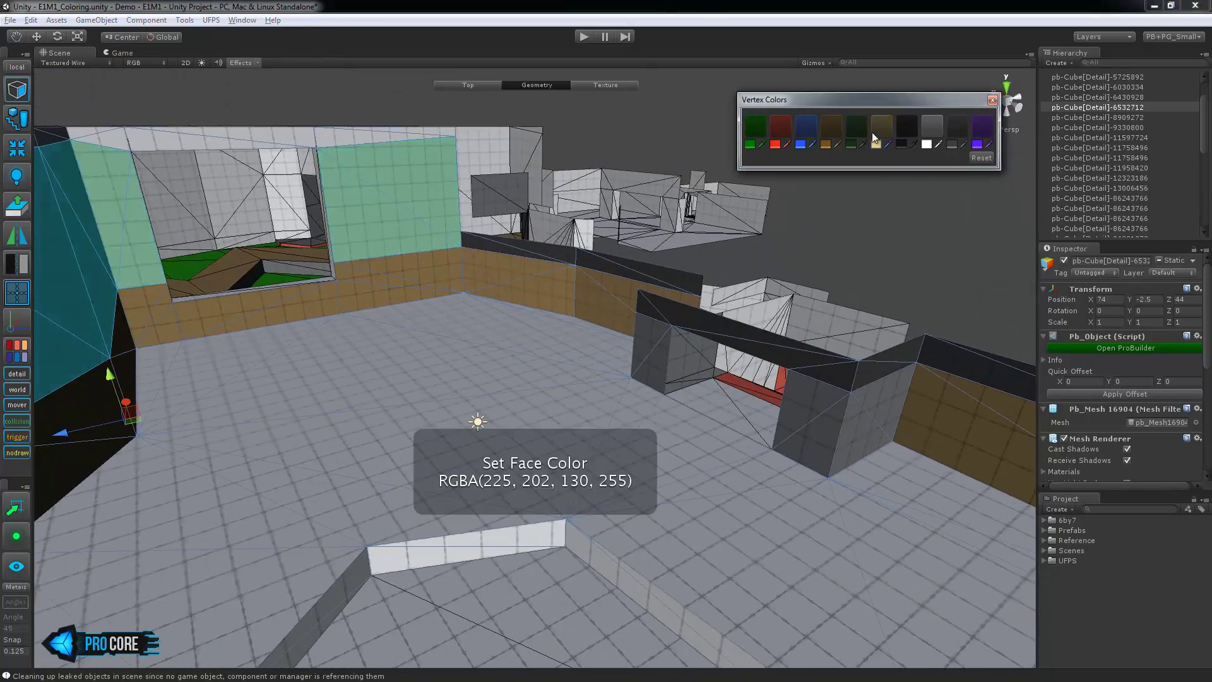
# Step: Select the thin band faces along the upper edge of the tan walls and colour them dark grey
pyautogui.keyDown('alt'); pyautogui.moveTo(777, 265); pyautogui.dragTo(426, 256); pyautogui.keyUp('alt')
pyautogui.click(516, 272)
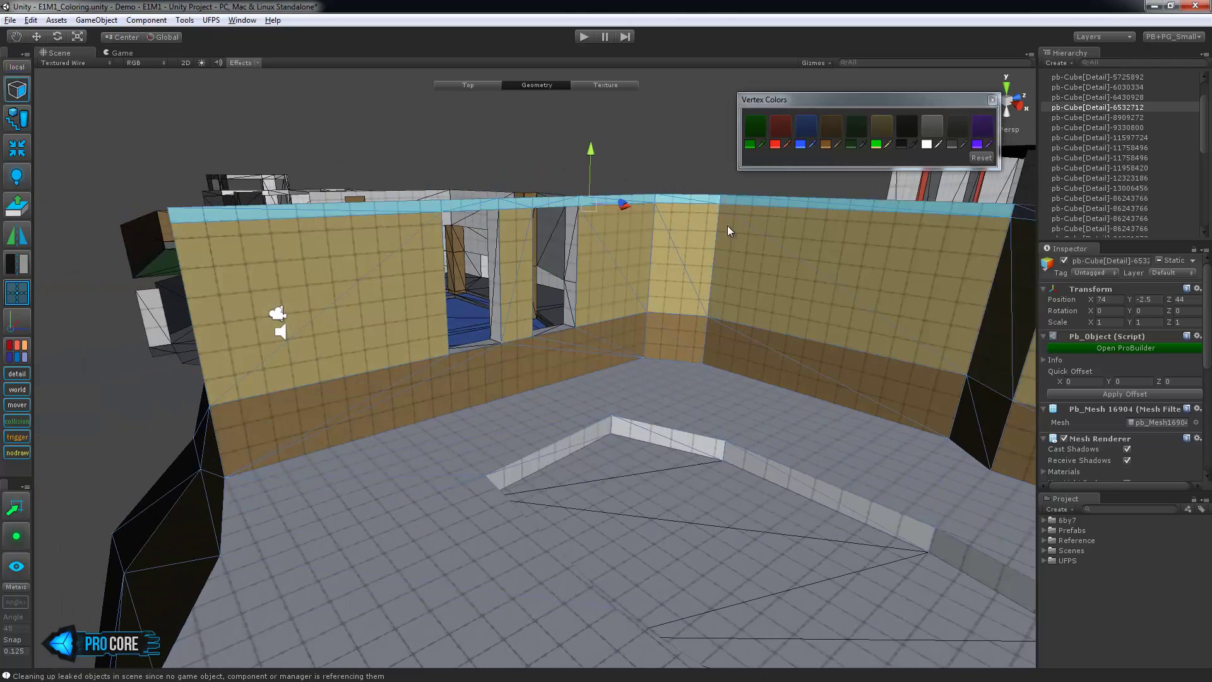
pyautogui.keyDown('alt'); pyautogui.moveTo(727, 231); pyautogui.dragTo(569, 265); pyautogui.keyUp('alt')
pyautogui.keyDown('alt'); pyautogui.moveTo(615, 216); pyautogui.dragTo(644, 235); pyautogui.keyUp('alt')
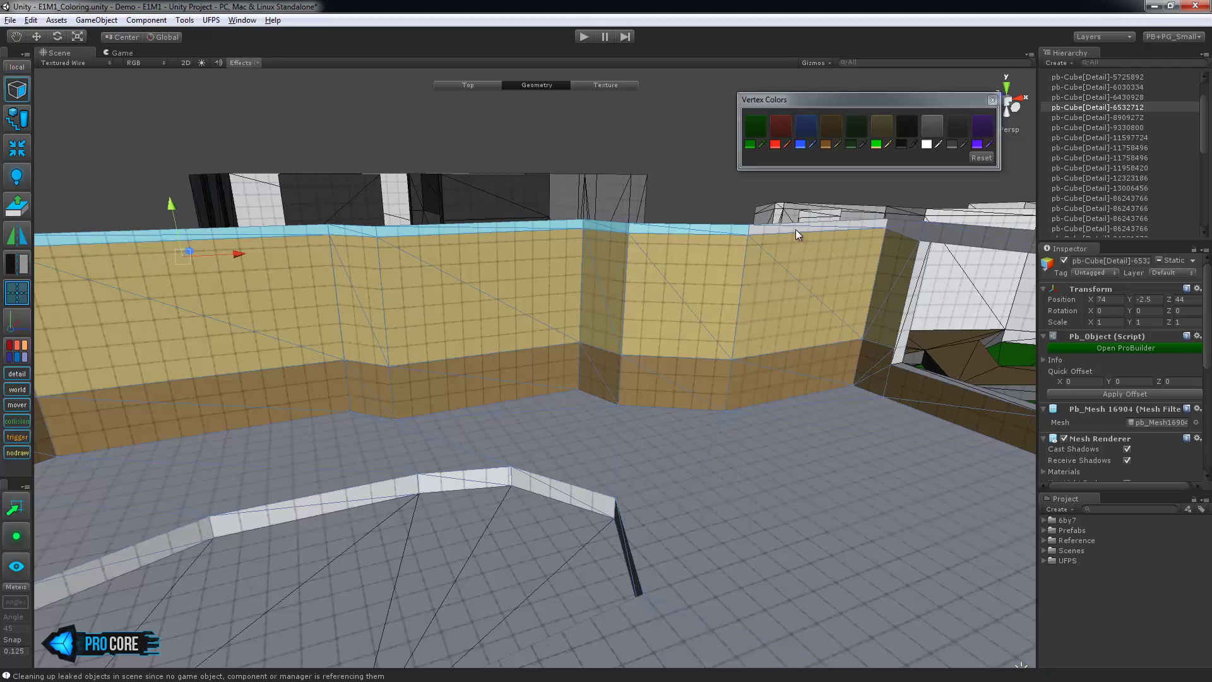
pyautogui.keyDown('alt'); pyautogui.moveTo(898, 229); pyautogui.dragTo(481, 208); pyautogui.keyUp('alt')
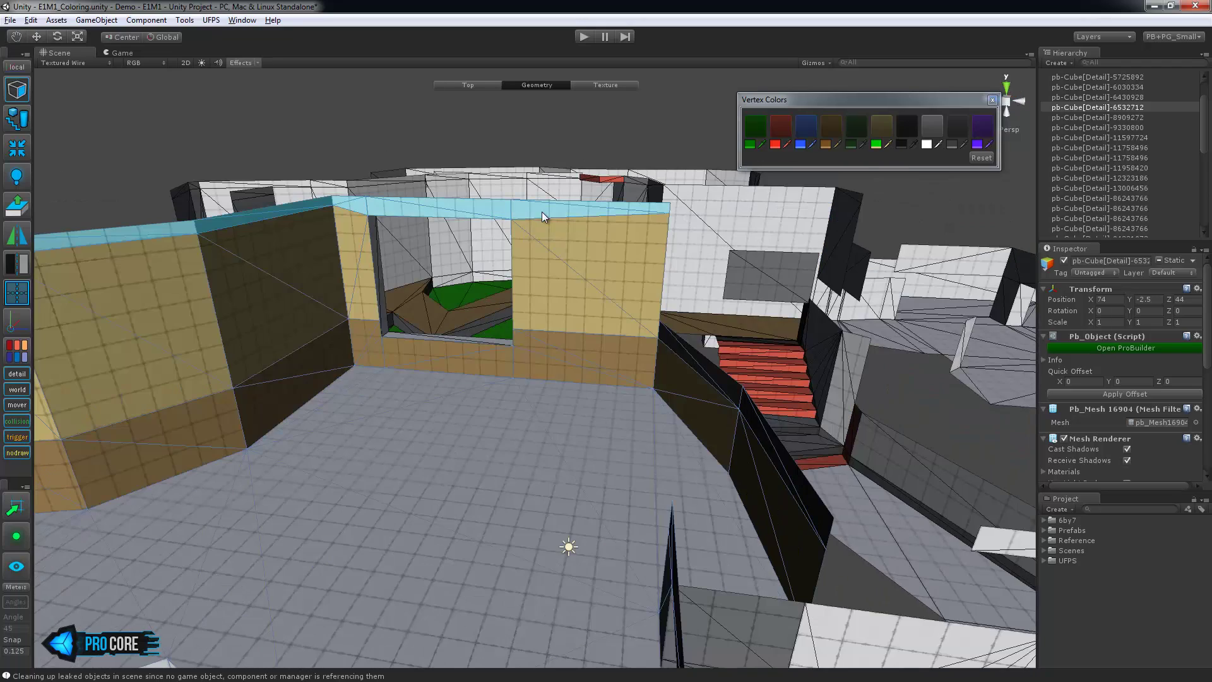
pyautogui.click(909, 130)
# Step: Adjust the height of the vertex at the upper corner of the garden window, then leave geometry editing
pyautogui.click(565, 253)
pyautogui.press('f')
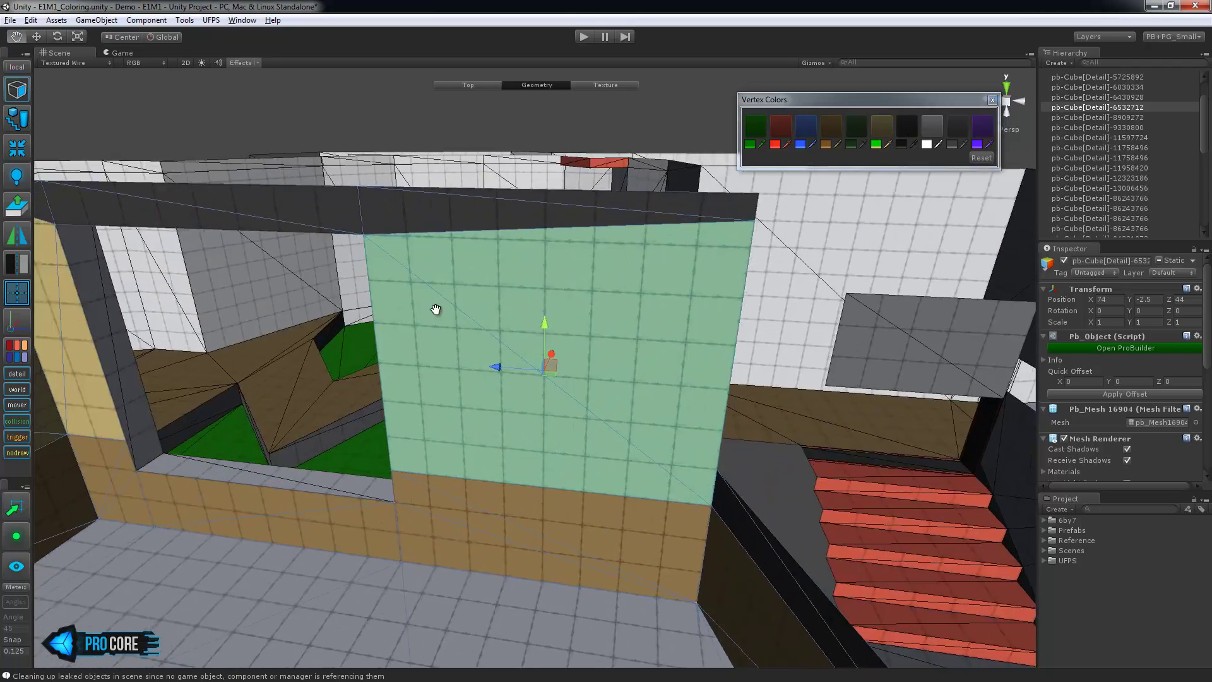
pyautogui.keyDown('alt'); pyautogui.moveTo(436, 309); pyautogui.dragTo(631, 309); pyautogui.keyUp('alt')
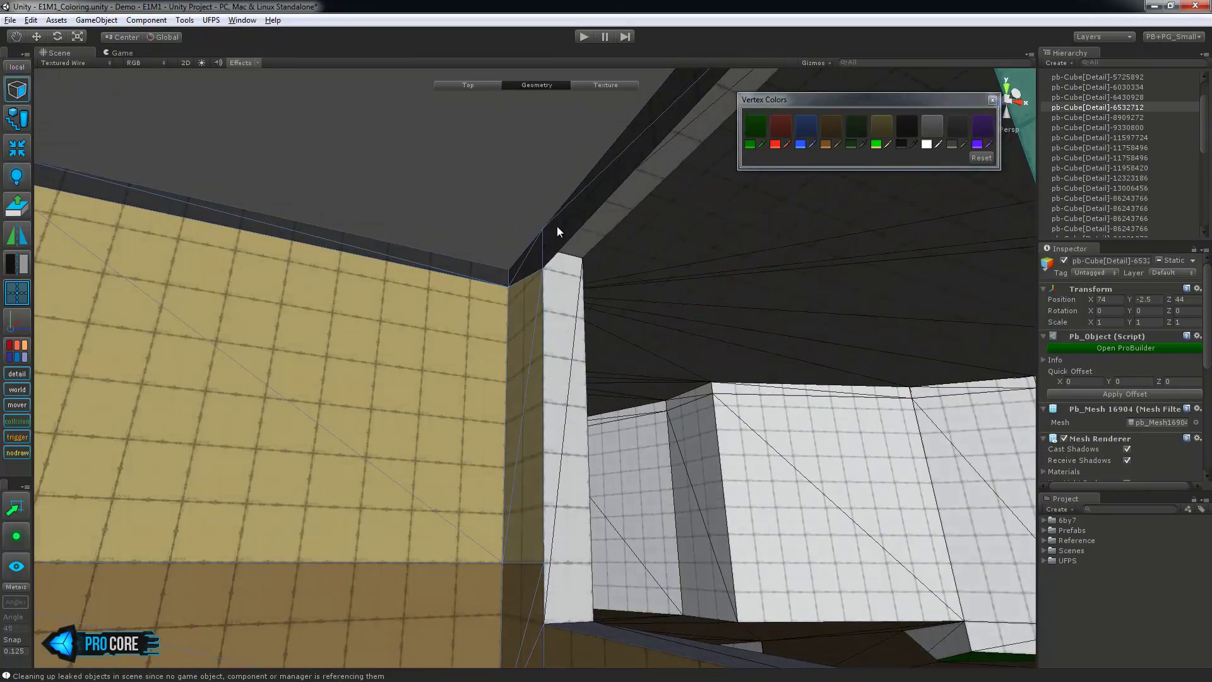
pyautogui.click(557, 228)
pyautogui.keyDown('alt'); pyautogui.moveTo(557, 228); pyautogui.dragTo(557, 330); pyautogui.keyUp('alt')
pyautogui.moveTo(557, 330); pyautogui.dragTo(558, 410, button='middle')
pyautogui.press('h')
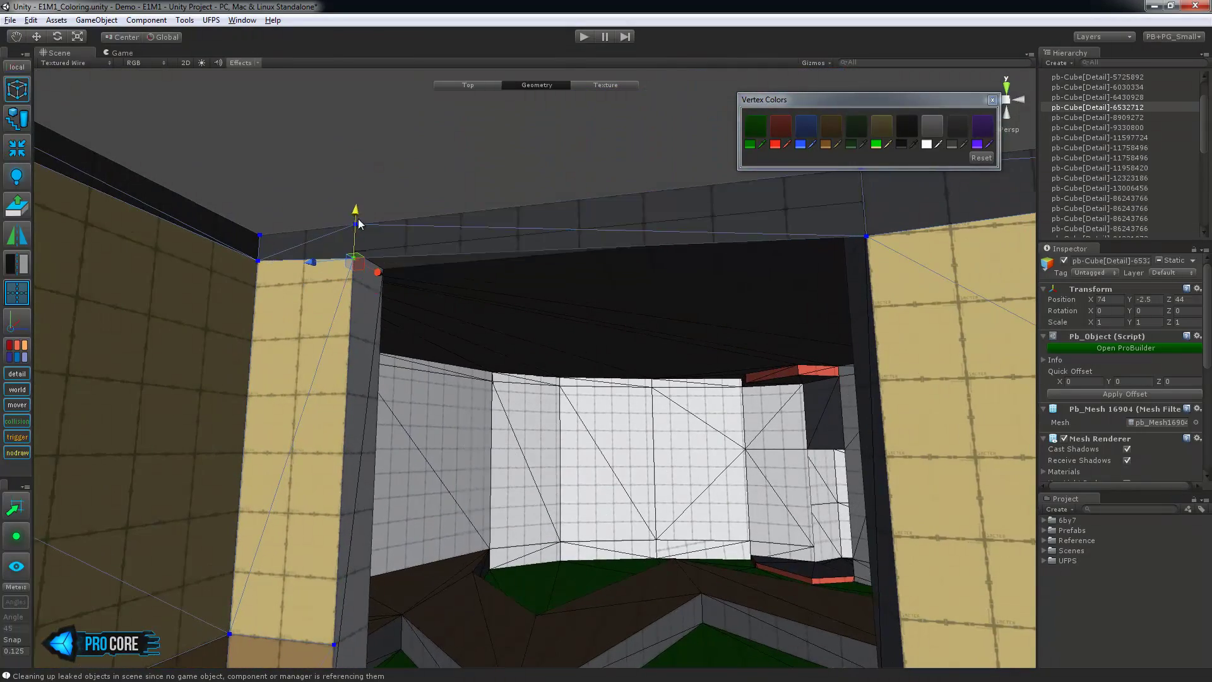
pyautogui.keyDown('alt'); pyautogui.moveTo(491, 308); pyautogui.dragTo(733, 304); pyautogui.keyUp('alt')
pyautogui.keyDown('alt'); pyautogui.moveTo(725, 211); pyautogui.dragTo(404, 371); pyautogui.keyUp('alt')
pyautogui.press('Escape')
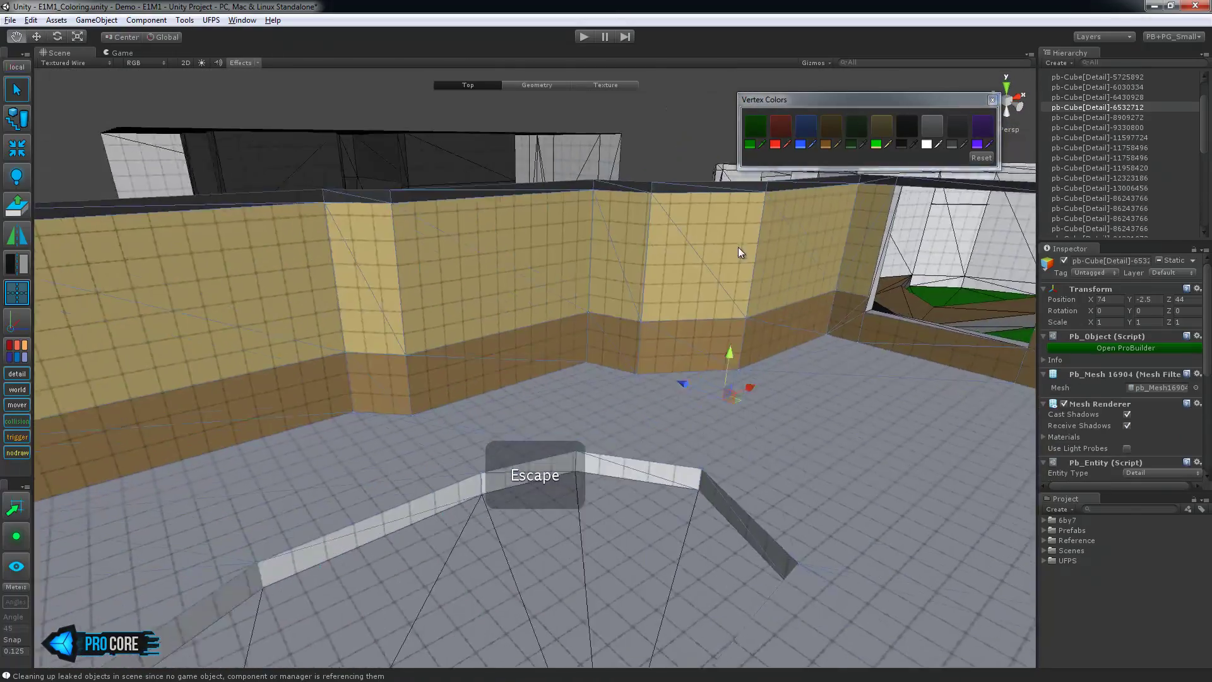
# Step: Select the inner frame faces of the two window openings facing the blue floor and colour them red
pyautogui.keyDown('alt'); pyautogui.moveTo(737, 247); pyautogui.dragTo(462, 350); pyautogui.keyUp('alt')
pyautogui.scroll(5, 462, 350)
pyautogui.press('g')
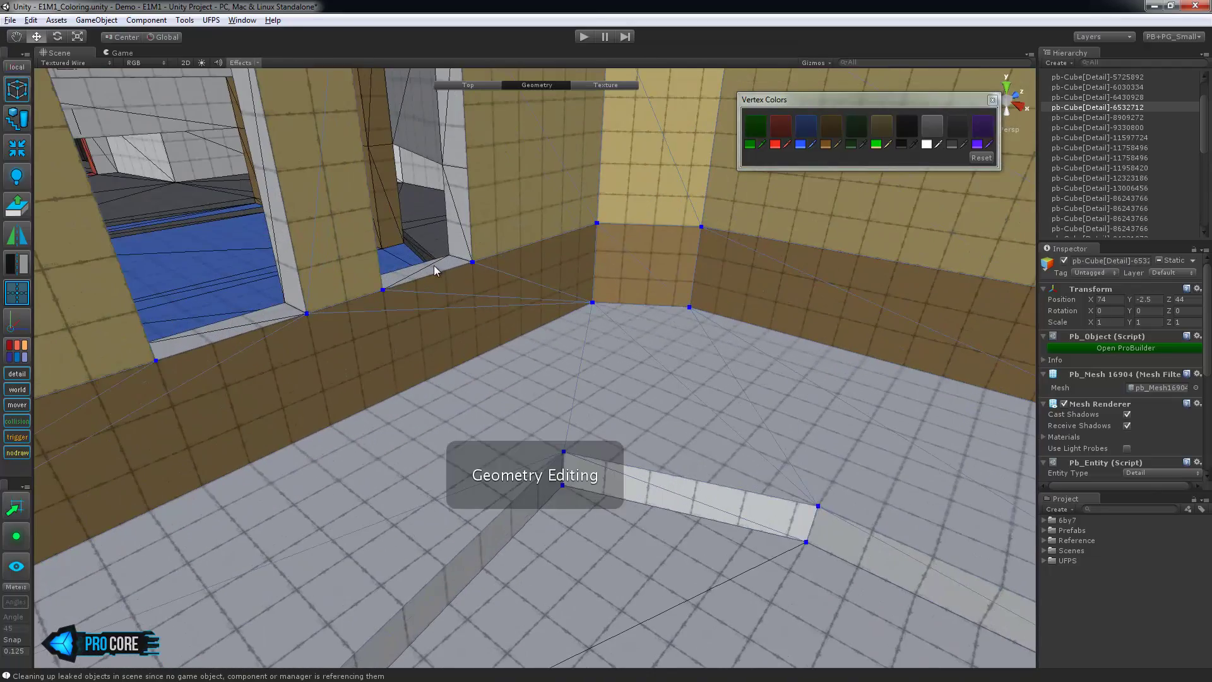
pyautogui.keyDown('alt'); pyautogui.moveTo(464, 282); pyautogui.dragTo(518, 252); pyautogui.keyUp('alt')
pyautogui.keyDown('shift'); pyautogui.click(517, 251); pyautogui.keyUp('shift')
pyautogui.keyDown('alt'); pyautogui.moveTo(631, 347); pyautogui.dragTo(543, 271); pyautogui.keyUp('alt')
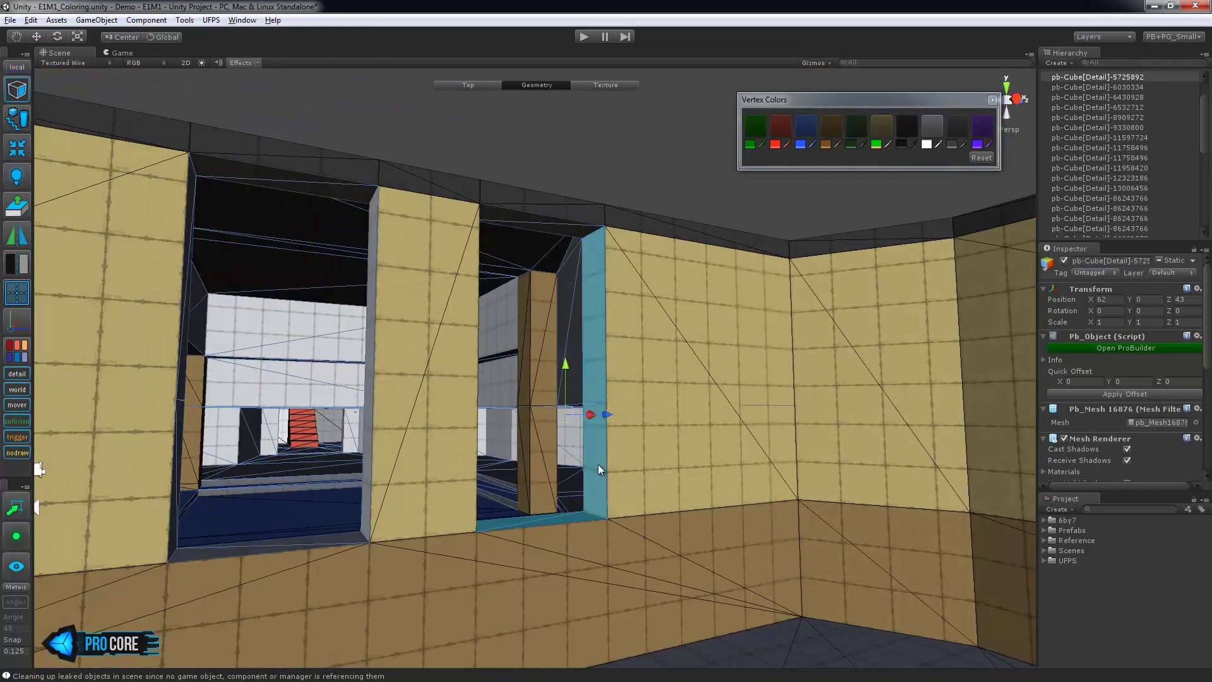
pyautogui.keyDown('alt'); pyautogui.moveTo(597, 464); pyautogui.dragTo(523, 252); pyautogui.keyUp('alt')
pyautogui.keyDown('alt'); pyautogui.moveTo(351, 315); pyautogui.dragTo(357, 364); pyautogui.keyUp('alt')
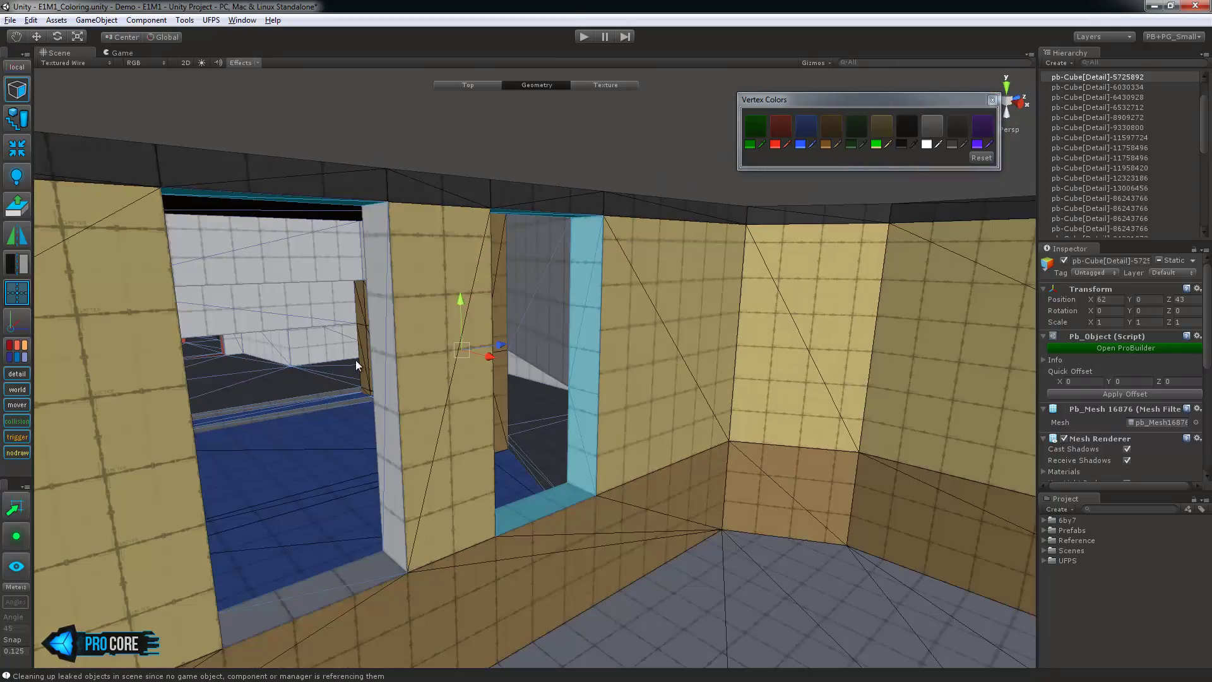
pyautogui.keyDown('alt'); pyautogui.moveTo(382, 564); pyautogui.dragTo(302, 435); pyautogui.keyUp('alt')
pyautogui.click(781, 126)
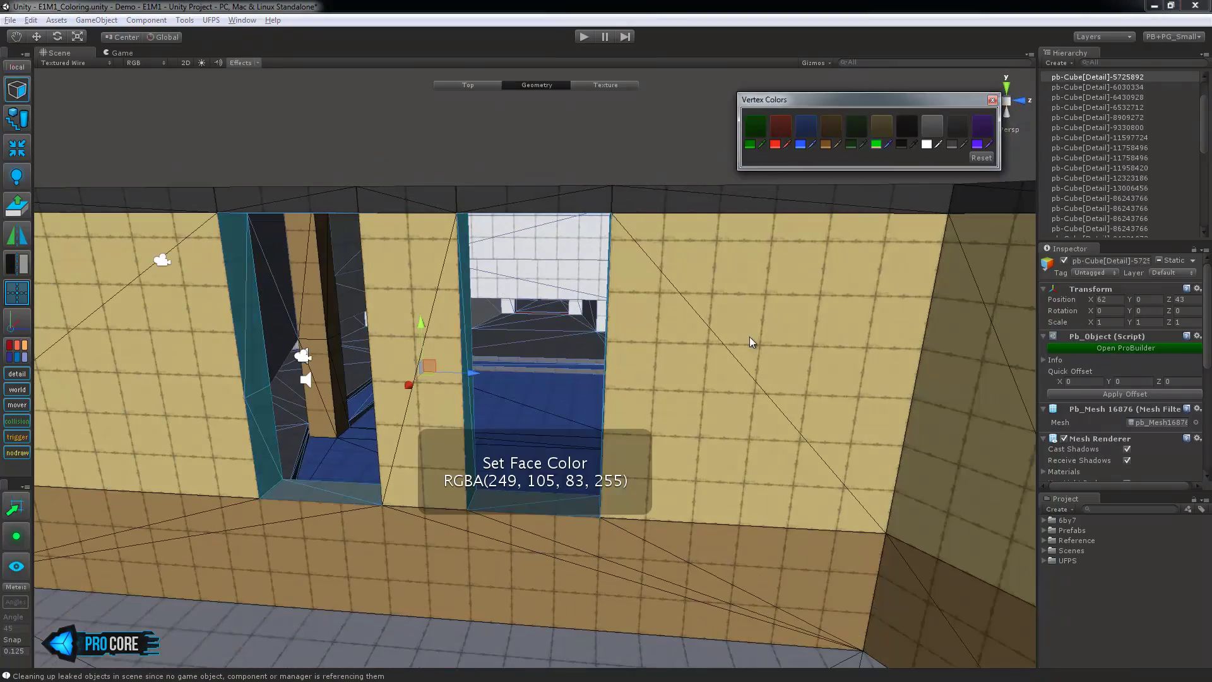
# Step: Select the inner frame and sill faces of the large window overlooking the green area and colour them dark grey
pyautogui.click(752, 343)
pyautogui.keyDown('alt'); pyautogui.moveTo(752, 344); pyautogui.dragTo(768, 425); pyautogui.keyUp('alt')
pyautogui.moveTo(768, 425); pyautogui.dragTo(413, 357, button='middle')
pyautogui.click(760, 281)
pyautogui.keyDown('alt'); pyautogui.moveTo(760, 281); pyautogui.dragTo(662, 205); pyautogui.keyUp('alt')
pyautogui.keyDown('shift'); pyautogui.click(615, 171); pyautogui.keyUp('shift')
pyautogui.keyDown('alt'); pyautogui.moveTo(676, 295); pyautogui.dragTo(732, 512); pyautogui.keyUp('alt')
pyautogui.keyDown('shift'); pyautogui.click(573, 533); pyautogui.keyUp('shift')
pyautogui.moveTo(732, 512); pyautogui.dragTo(530, 528, button='middle')
pyautogui.keyDown('alt'); pyautogui.moveTo(529, 528); pyautogui.dragTo(440, 397); pyautogui.keyUp('alt')
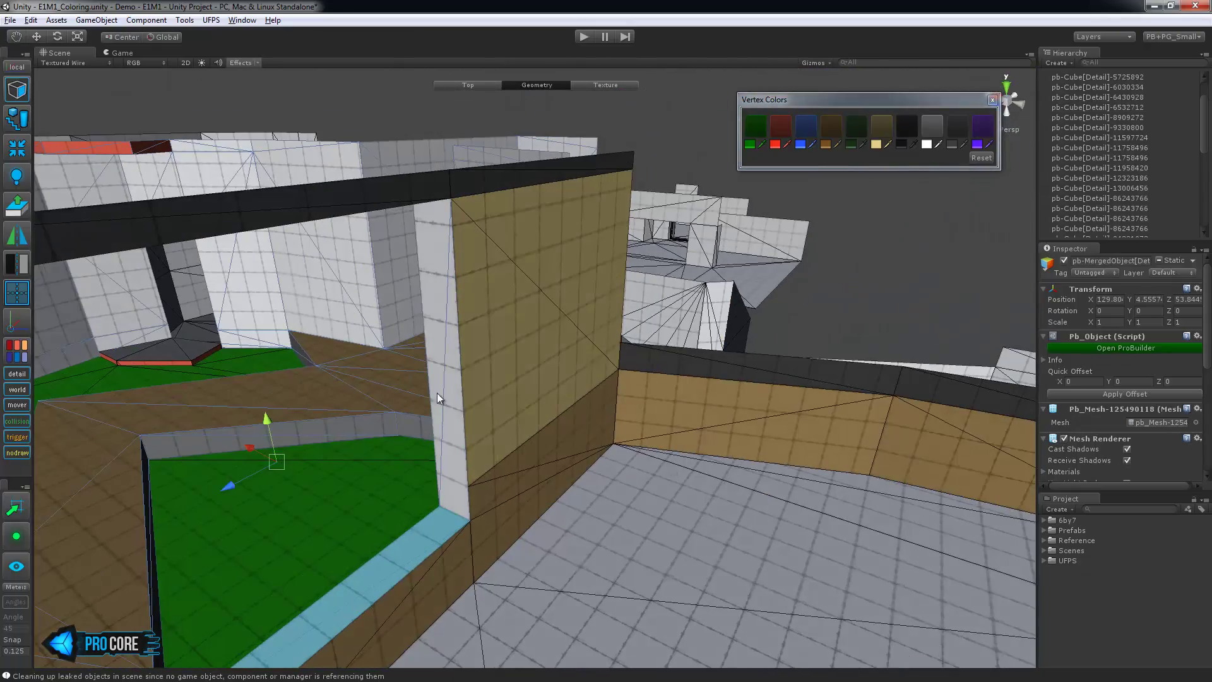
pyautogui.click(908, 126)
pyautogui.click(847, 285)
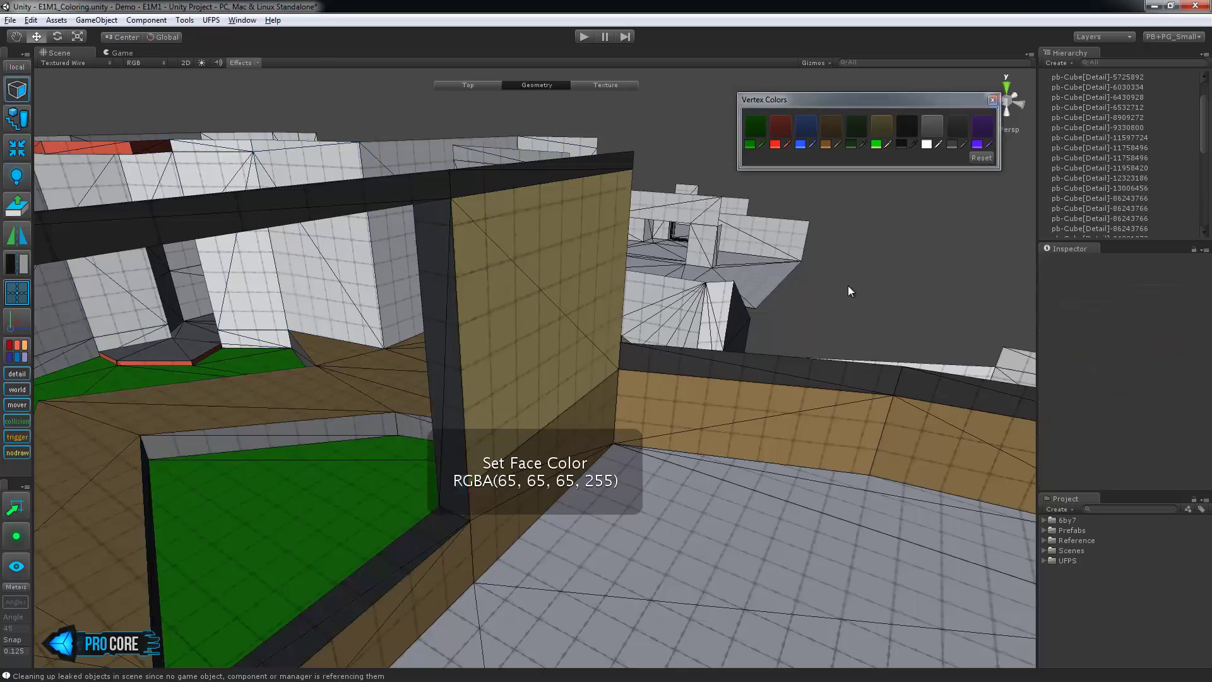
# Step: Select the frame faces of the two window openings facing the blue floor and recolour them dark grey
pyautogui.keyDown('alt'); pyautogui.moveTo(847, 285); pyautogui.dragTo(399, 344); pyautogui.keyUp('alt')
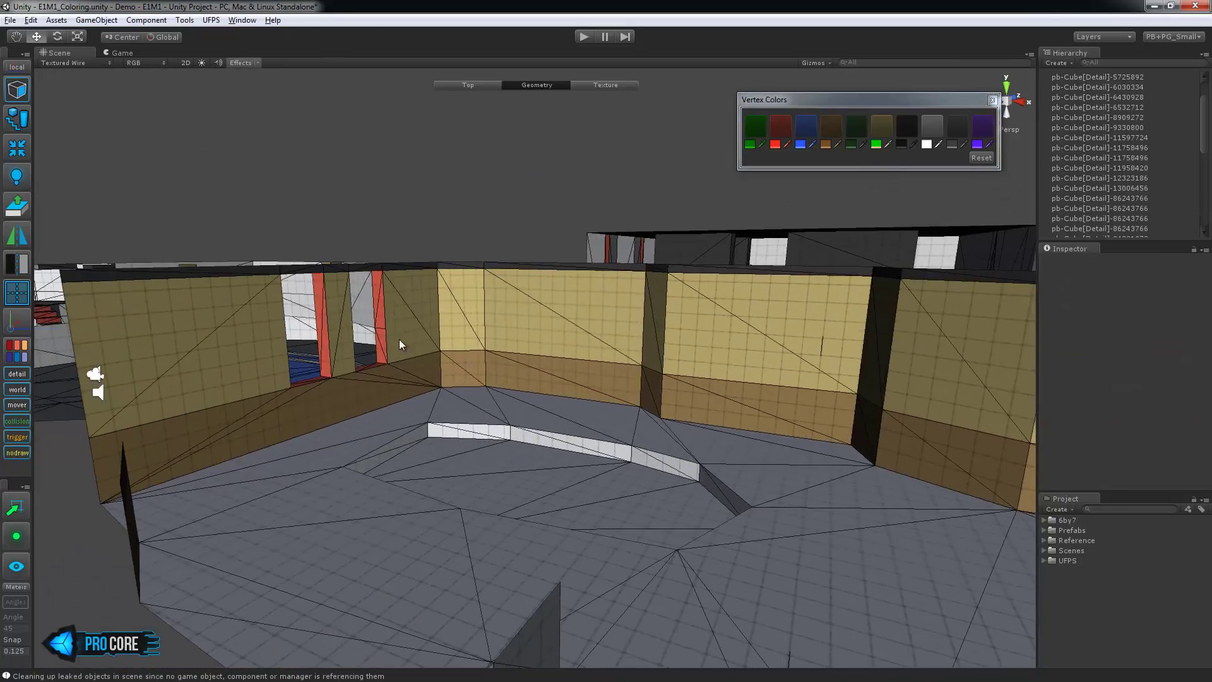
pyautogui.press('f')
pyautogui.keyDown('shift'); pyautogui.click(513, 173); pyautogui.keyUp('shift')
pyautogui.scroll(-4, 517, 303)
pyautogui.keyDown('shift'); pyautogui.click(520, 447); pyautogui.keyUp('shift')
pyautogui.keyDown('alt'); pyautogui.moveTo(520, 446); pyautogui.dragTo(415, 182); pyautogui.keyUp('alt')
pyautogui.keyDown('shift'); pyautogui.click(401, 246); pyautogui.keyUp('shift')
pyautogui.keyDown('shift'); pyautogui.click(499, 210); pyautogui.keyUp('shift')
pyautogui.click(910, 130)
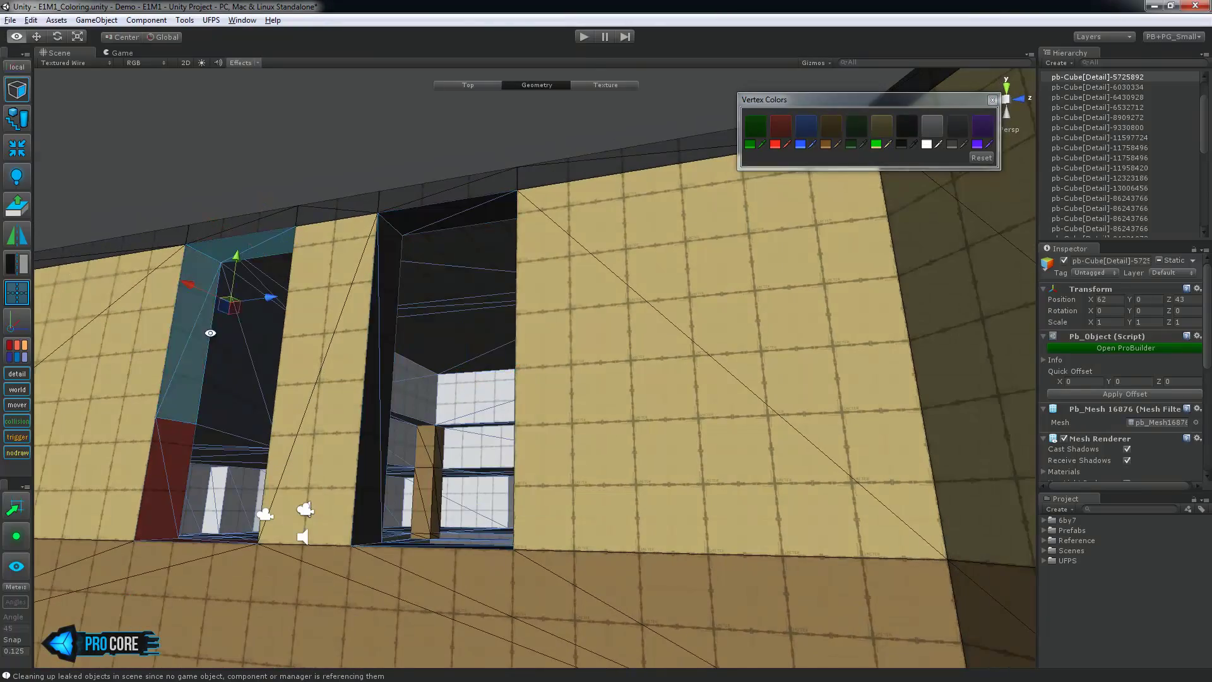
pyautogui.keyDown('alt'); pyautogui.moveTo(210, 332); pyautogui.dragTo(532, 340); pyautogui.keyUp('alt')
pyautogui.keyDown('alt'); pyautogui.moveTo(511, 570); pyautogui.dragTo(248, 416); pyautogui.keyUp('alt')
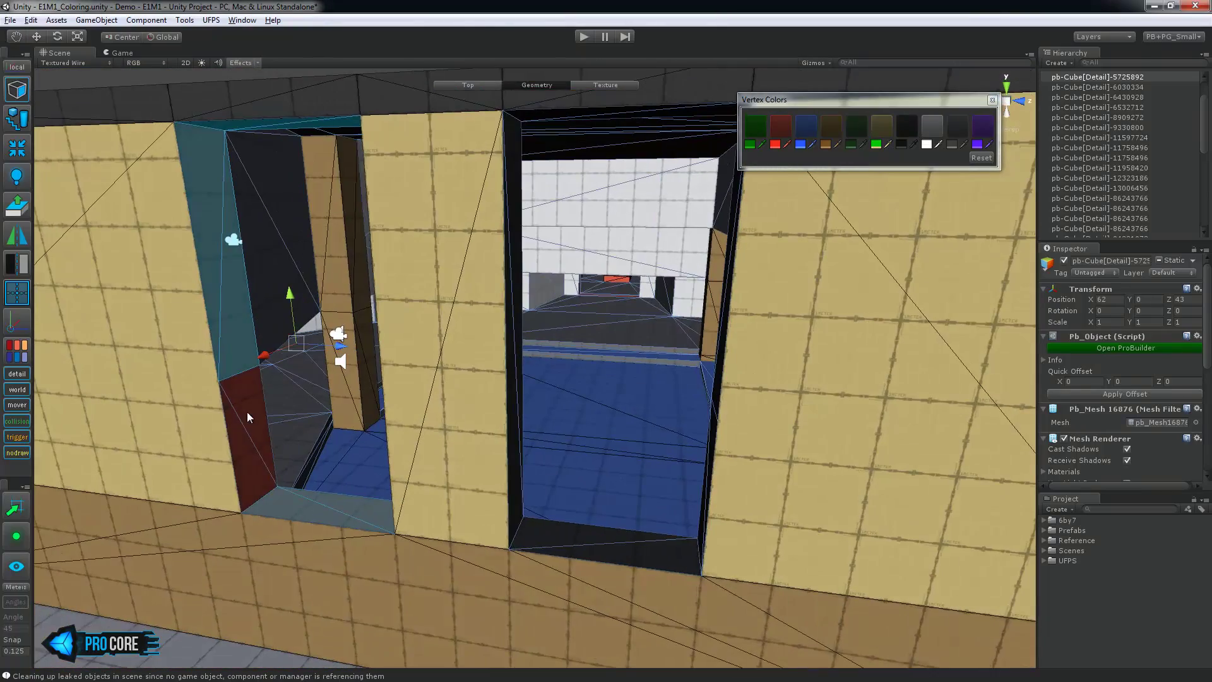
pyautogui.click(902, 136)
# Step: Examine the doorway and wall faces of the blue-floored room beyond the two window openings
pyautogui.keyDown('alt'); pyautogui.moveTo(546, 252); pyautogui.dragTo(538, 195); pyautogui.keyUp('alt')
pyautogui.scroll(-3, 538, 195)
pyautogui.click(538, 195)
pyautogui.keyDown('alt'); pyautogui.moveTo(404, 316); pyautogui.dragTo(373, 300); pyautogui.keyUp('alt')
pyautogui.moveTo(544, 197); pyautogui.dragTo(806, 346, button='right')
pyautogui.click(657, 304)
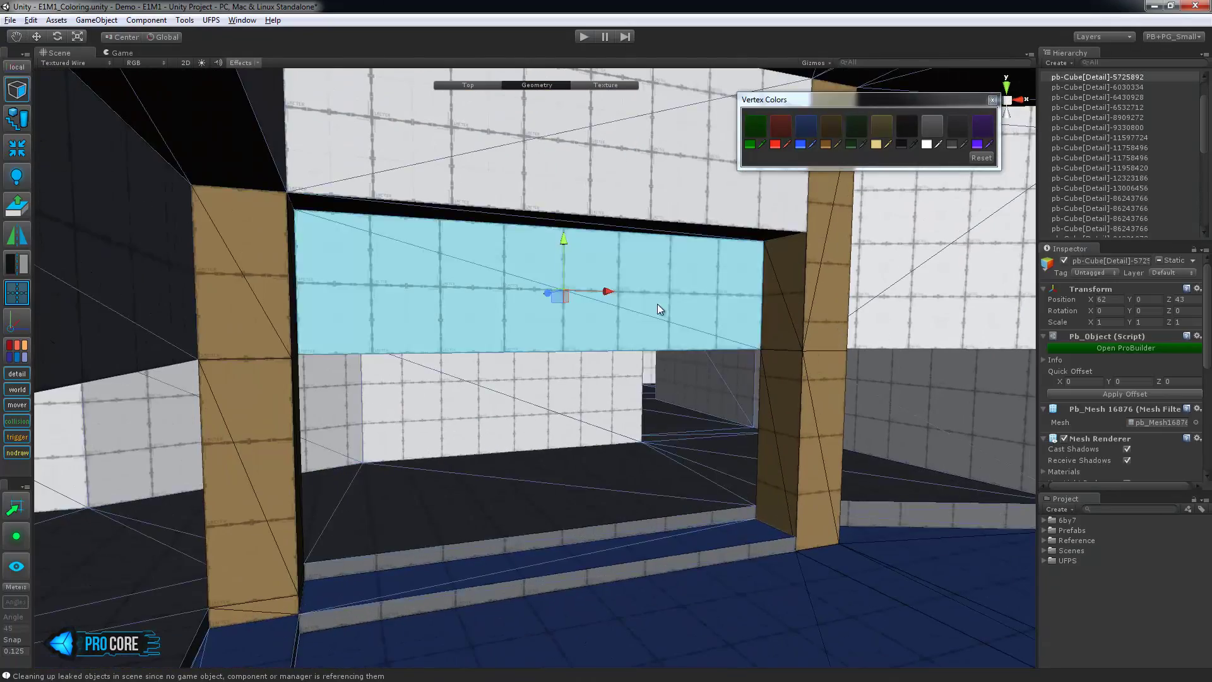
pyautogui.keyDown('alt'); pyautogui.moveTo(657, 304); pyautogui.dragTo(463, 357); pyautogui.keyUp('alt')
pyautogui.moveTo(463, 357); pyautogui.dragTo(679, 426, button='middle')
pyautogui.scroll(-6, 679, 426)
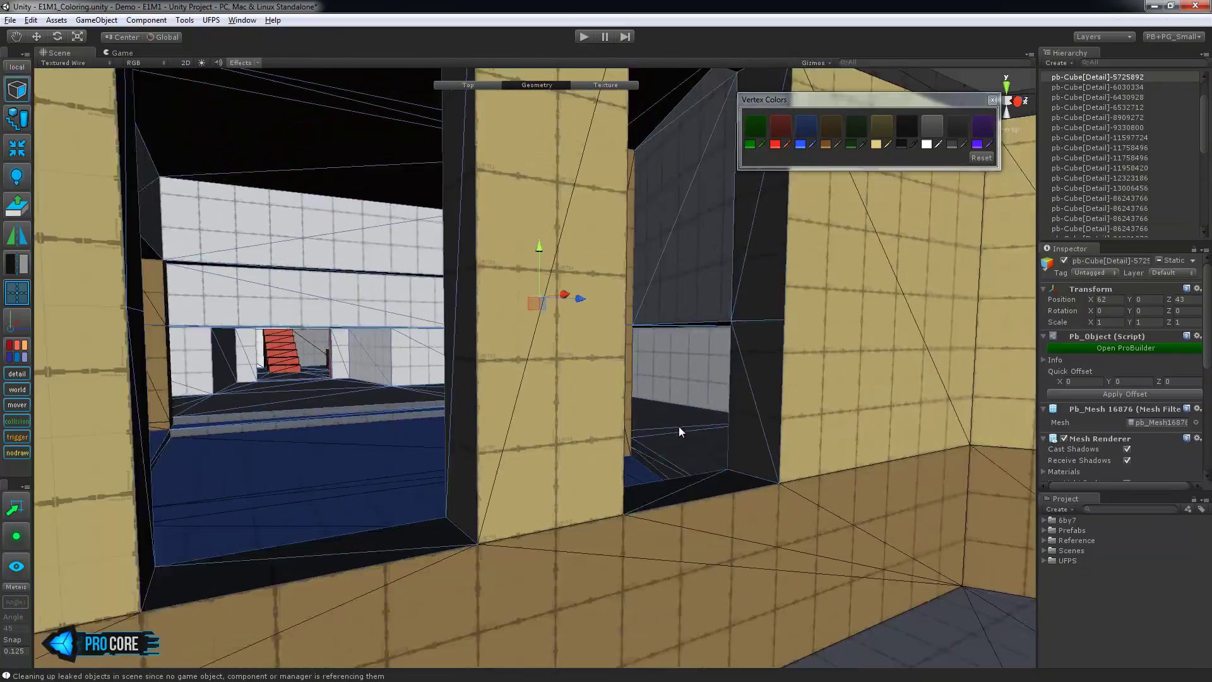
pyautogui.scroll(-5, 505, 401)
# Step: Colour the side faces around the floor pit dark grey and the surrounding room floor grey, RGBA(127, 127, 127, 255)
pyautogui.click(588, 478)
pyautogui.moveTo(685, 489); pyautogui.dragTo(691, 482, button='right')
pyautogui.keyDown('alt'); pyautogui.moveTo(691, 482); pyautogui.dragTo(701, 524); pyautogui.keyUp('alt')
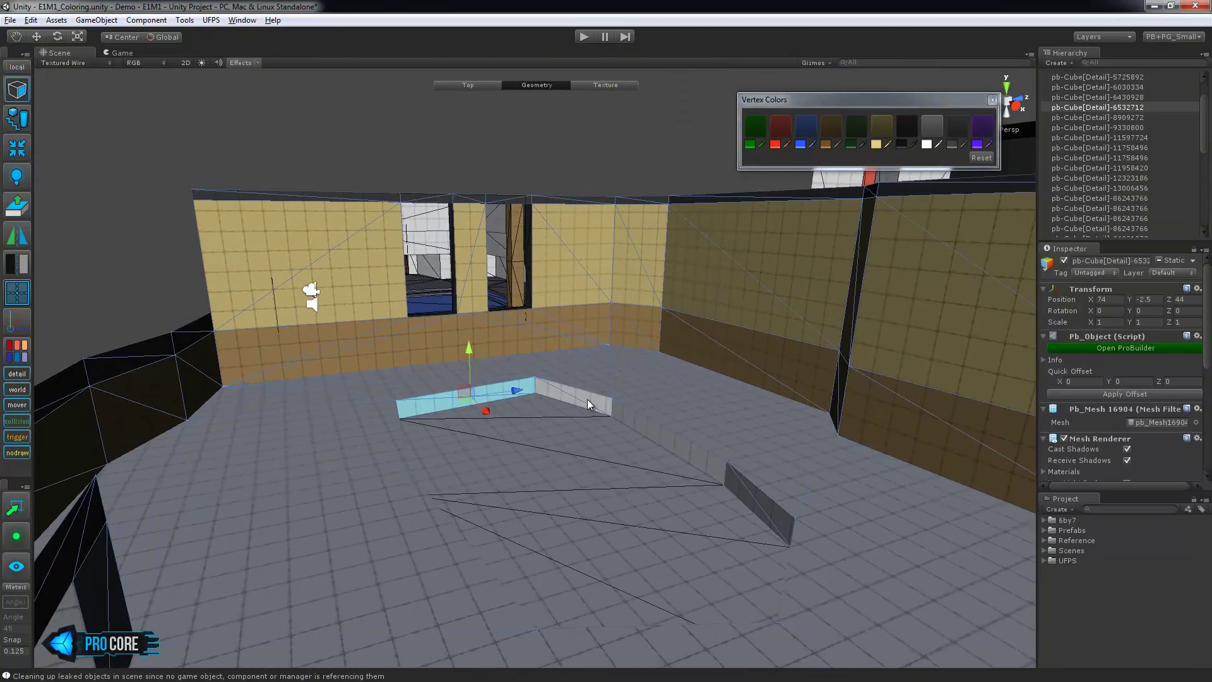
pyautogui.keyDown('shift'); pyautogui.click(589, 403); pyautogui.keyUp('shift')
pyautogui.keyDown('shift'); pyautogui.click(657, 432); pyautogui.keyUp('shift')
pyautogui.keyDown('alt'); pyautogui.moveTo(659, 429); pyautogui.dragTo(877, 463); pyautogui.keyUp('alt')
pyautogui.scroll(4, 617, 391)
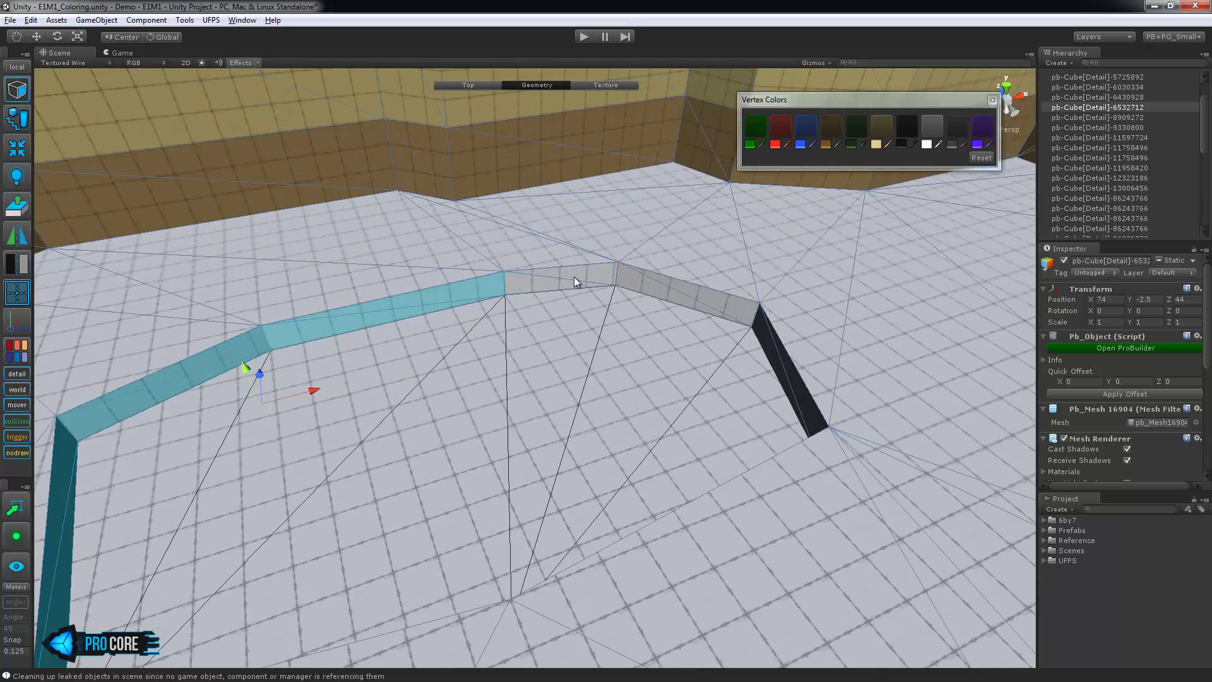
pyautogui.scroll(-5, 792, 363)
pyautogui.keyDown('alt'); pyautogui.moveTo(777, 358); pyautogui.dragTo(898, 380); pyautogui.keyUp('alt')
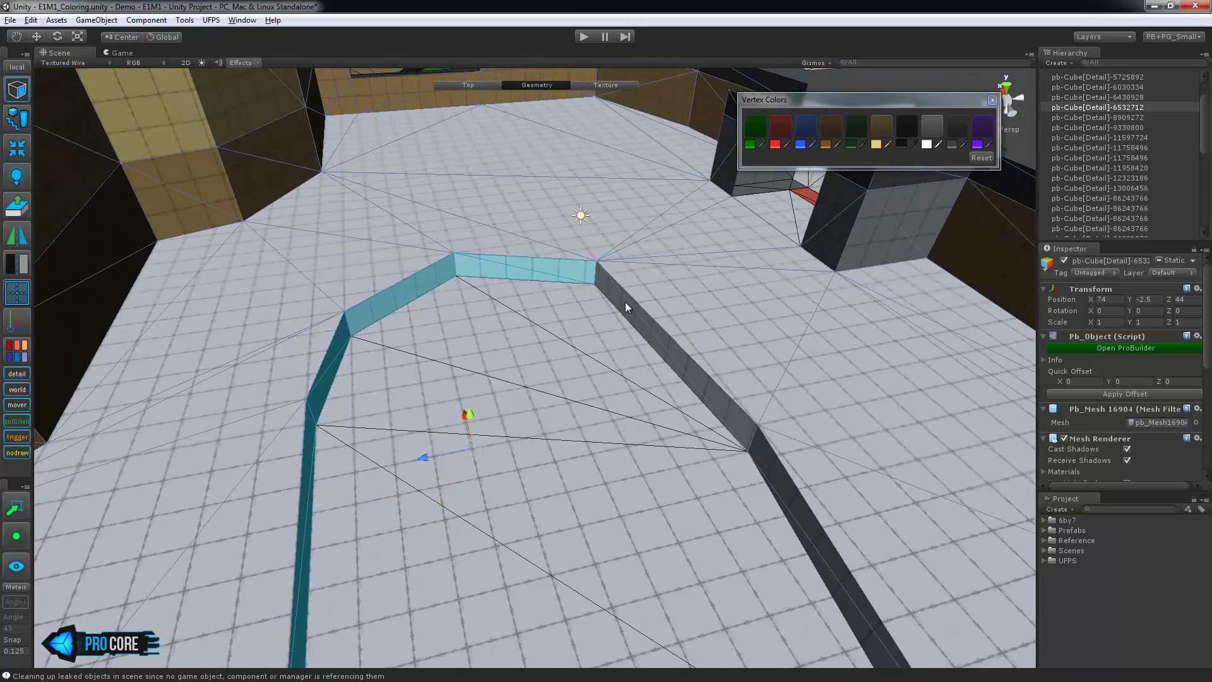
pyautogui.keyDown('shift'); pyautogui.click(624, 302); pyautogui.keyUp('shift')
pyautogui.keyDown('alt'); pyautogui.moveTo(625, 302); pyautogui.dragTo(763, 249); pyautogui.keyUp('alt')
pyautogui.keyDown('shift'); pyautogui.click(722, 250); pyautogui.keyUp('shift')
pyautogui.click(956, 127)
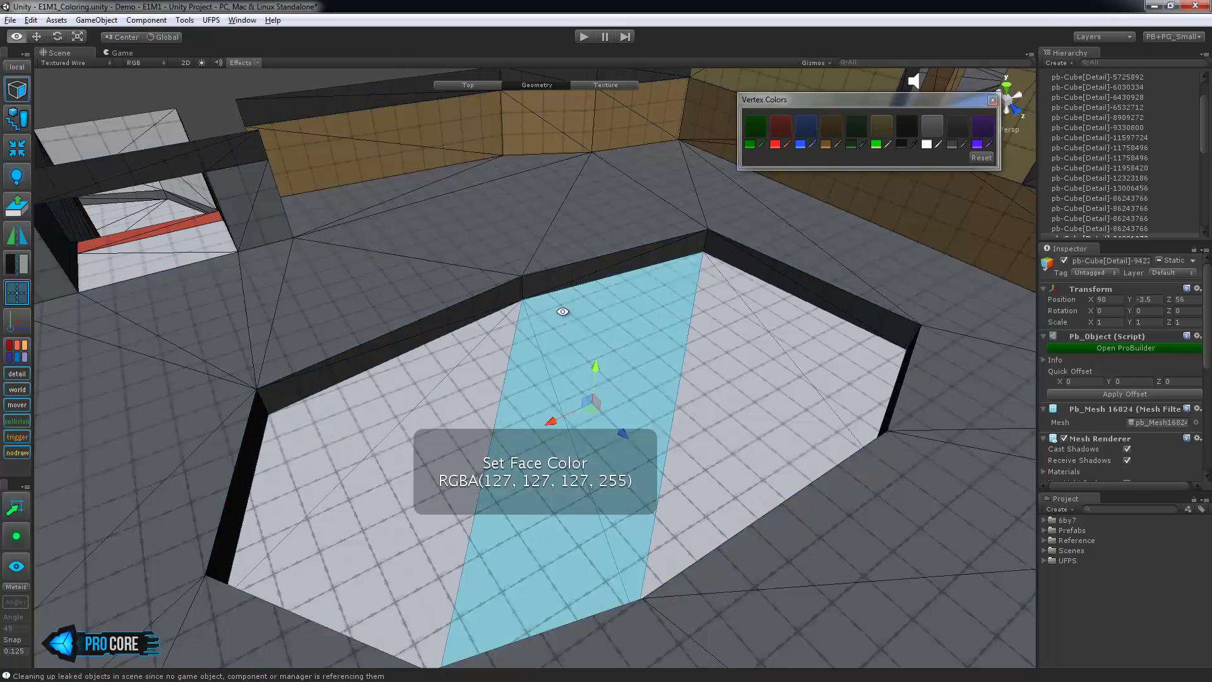
# Step: Select the bottom faces of the floor pit and colour them green
pyautogui.keyDown('alt'); pyautogui.moveTo(656, 290); pyautogui.dragTo(691, 278); pyautogui.keyUp('alt')
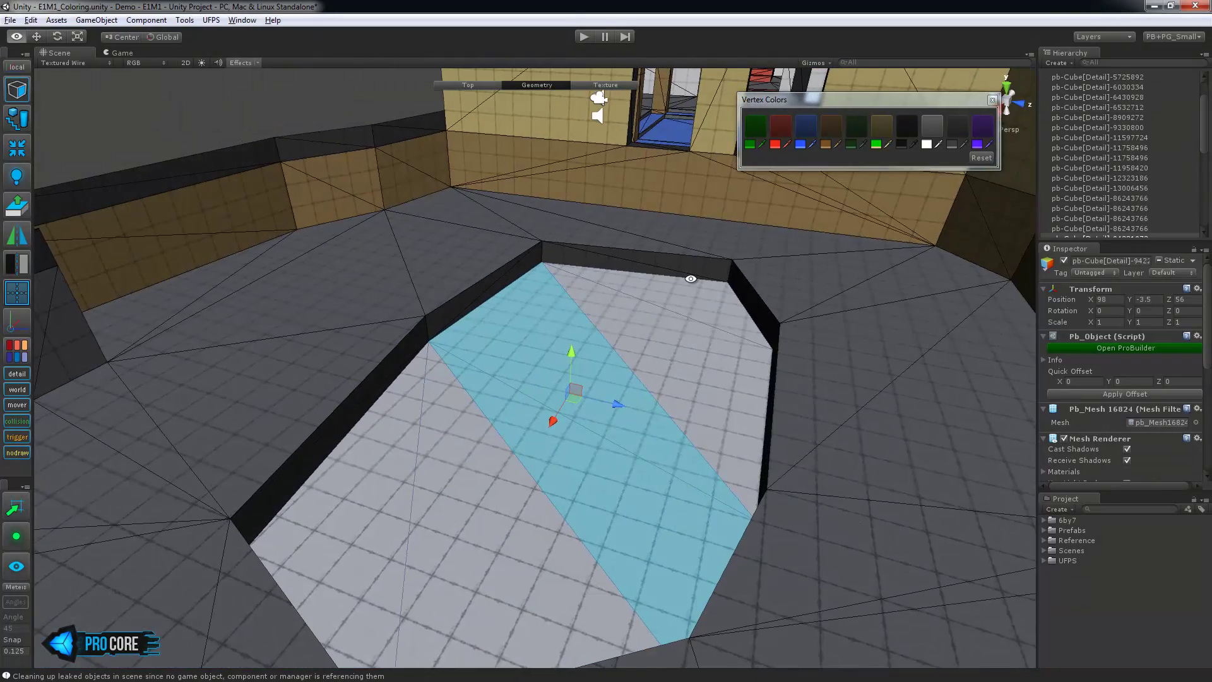
pyautogui.click(755, 131)
pyautogui.click(309, 109)
# Step: Select the remaining faces around the doorway block and colour them dark grey, RGBA(65, 65, 65, 255)
pyautogui.scroll(-4, 544, 372)
pyautogui.keyDown('alt'); pyautogui.moveTo(347, 266); pyautogui.dragTo(765, 329); pyautogui.keyUp('alt')
pyautogui.scroll(-3, 726, 385)
pyautogui.moveTo(697, 413); pyautogui.dragTo(441, 353, button='middle')
pyautogui.click(435, 375)
pyautogui.keyDown('alt'); pyautogui.moveTo(436, 375); pyautogui.dragTo(729, 398); pyautogui.keyUp('alt')
pyautogui.scroll(3, 729, 399)
pyautogui.moveTo(729, 399); pyautogui.dragTo(577, 353, button='middle')
pyautogui.keyDown('alt'); pyautogui.moveTo(577, 352); pyautogui.dragTo(561, 374); pyautogui.keyUp('alt')
pyautogui.scroll(3, 562, 374)
pyautogui.click(536, 303)
pyautogui.keyDown('alt'); pyautogui.moveTo(471, 354); pyautogui.dragTo(568, 316); pyautogui.keyUp('alt')
pyautogui.click(953, 128)
# Step: Select the floor face inside the doorway and colour it grey
pyautogui.keyDown('alt'); pyautogui.moveTo(726, 303); pyautogui.dragTo(568, 355); pyautogui.keyUp('alt')
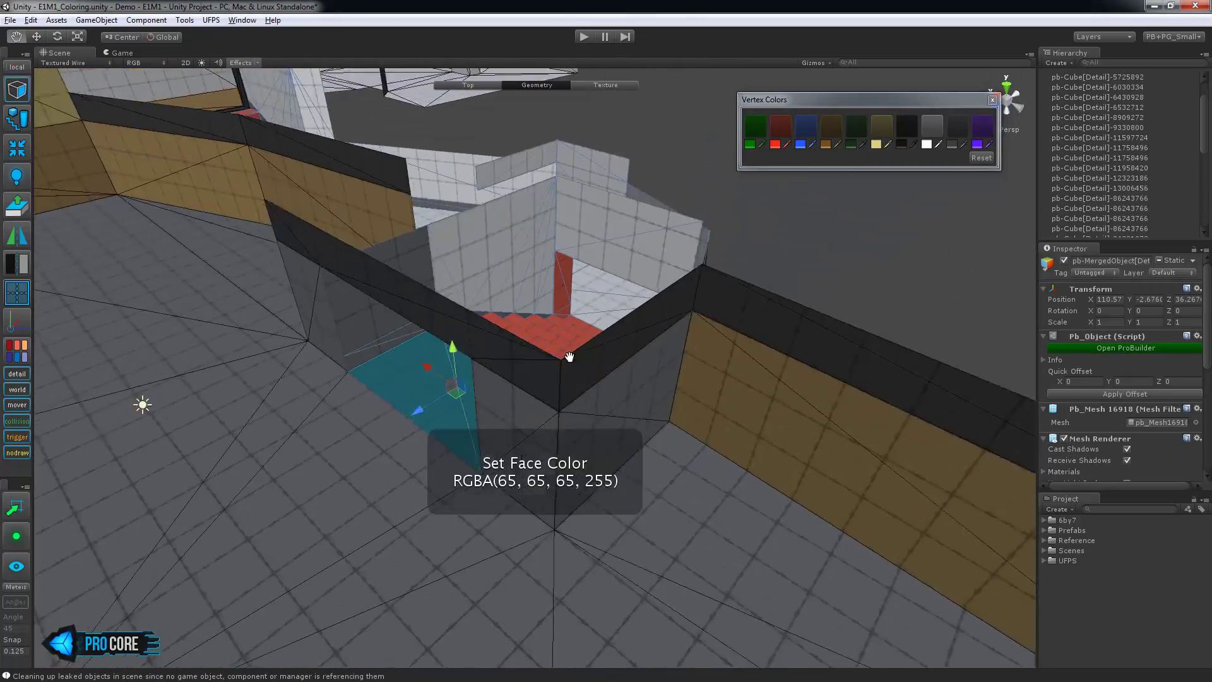
pyautogui.scroll(5, 568, 355)
pyautogui.click(934, 125)
# Step: Select the floor faces of the curved lower corridor between the two red staircases
pyautogui.keyDown('alt'); pyautogui.moveTo(725, 266); pyautogui.dragTo(613, 214); pyautogui.keyUp('alt')
pyautogui.keyDown('alt'); pyautogui.moveTo(578, 344); pyautogui.dragTo(208, 455); pyautogui.keyUp('alt')
pyautogui.moveTo(758, 372); pyautogui.dragTo(621, 394, button='middle')
pyautogui.keyDown('alt'); pyautogui.moveTo(621, 394); pyautogui.dragTo(346, 362); pyautogui.keyUp('alt')
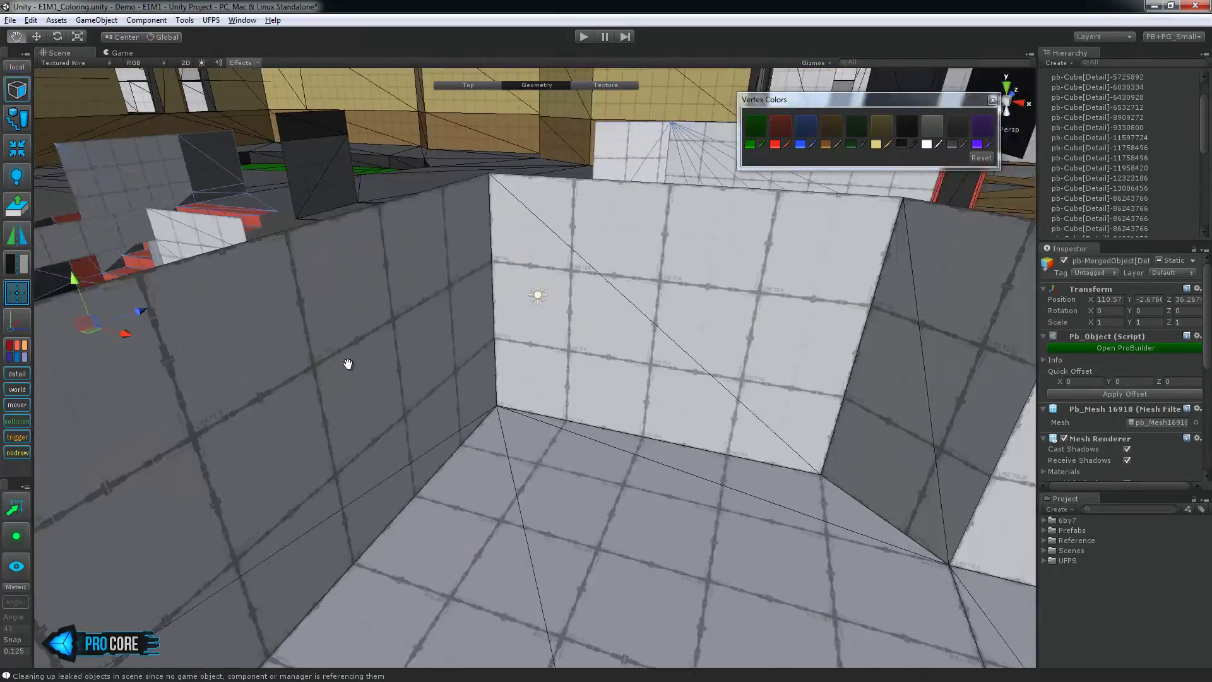
pyautogui.scroll(-5, 551, 414)
pyautogui.keyDown('alt'); pyautogui.moveTo(552, 414); pyautogui.dragTo(562, 365); pyautogui.keyUp('alt')
pyautogui.moveTo(562, 365); pyautogui.dragTo(855, 436, button='middle')
pyautogui.keyDown('alt'); pyautogui.moveTo(855, 436); pyautogui.dragTo(499, 325); pyautogui.keyUp('alt')
pyautogui.keyDown('alt'); pyautogui.moveTo(783, 502); pyautogui.dragTo(774, 463); pyautogui.keyUp('alt')
pyautogui.moveTo(774, 463); pyautogui.dragTo(679, 429, button='middle')
pyautogui.scroll(5, 404, 454)
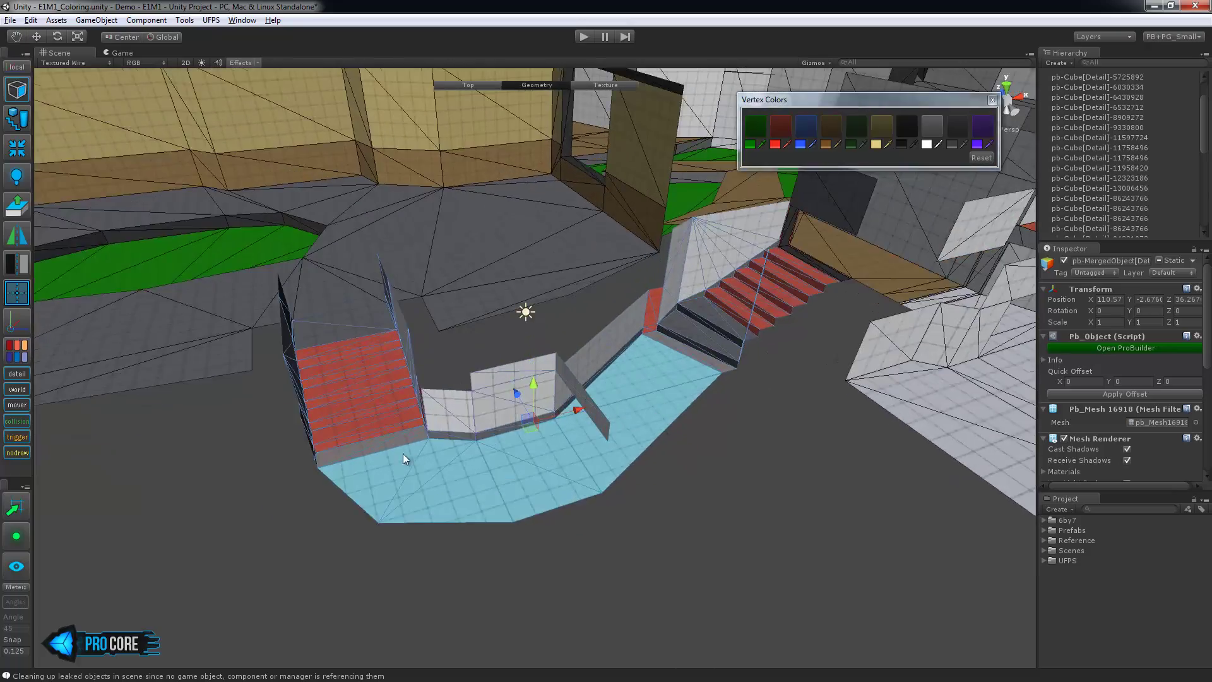
# Step: Add the adjoining floor faces by the stairs to the selection and colour the corridor floor grey, RGBA(127, 127, 127, 255)
pyautogui.keyDown('alt'); pyautogui.moveTo(404, 454); pyautogui.dragTo(672, 444); pyautogui.keyUp('alt')
pyautogui.scroll(7, 672, 444)
pyautogui.moveTo(672, 444); pyautogui.dragTo(517, 385, button='middle')
pyautogui.scroll(3, 518, 385)
pyautogui.keyDown('shift'); pyautogui.click(597, 499); pyautogui.keyUp('shift')
pyautogui.keyDown('alt'); pyautogui.moveTo(597, 499); pyautogui.dragTo(661, 325); pyautogui.keyUp('alt')
pyautogui.scroll(3, 662, 324)
pyautogui.keyDown('shift'); pyautogui.click(704, 295); pyautogui.keyUp('shift')
pyautogui.click(952, 128)
# Step: Select the wall-base trim faces along the lower corridor and colour them dark grey
pyautogui.click(441, 277)
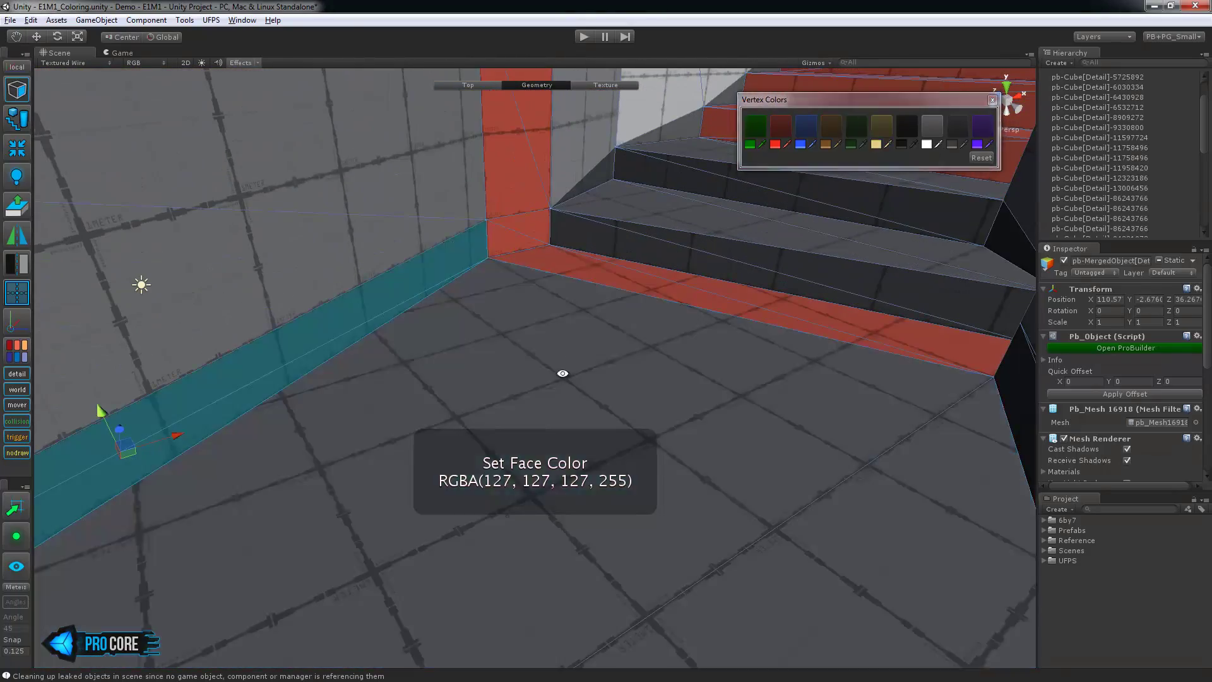
pyautogui.scroll(-3, 471, 409)
pyautogui.moveTo(562, 373)
pyautogui.keyDown('alt'); pyautogui.mouseDown()
pyautogui.moveTo(470, 409)
pyautogui.moveTo(556, 385)
pyautogui.mouseUp(); pyautogui.keyUp('alt')
pyautogui.moveTo(555, 385); pyautogui.dragTo(666, 352, button='middle')
pyautogui.scroll(-3, 635, 340)
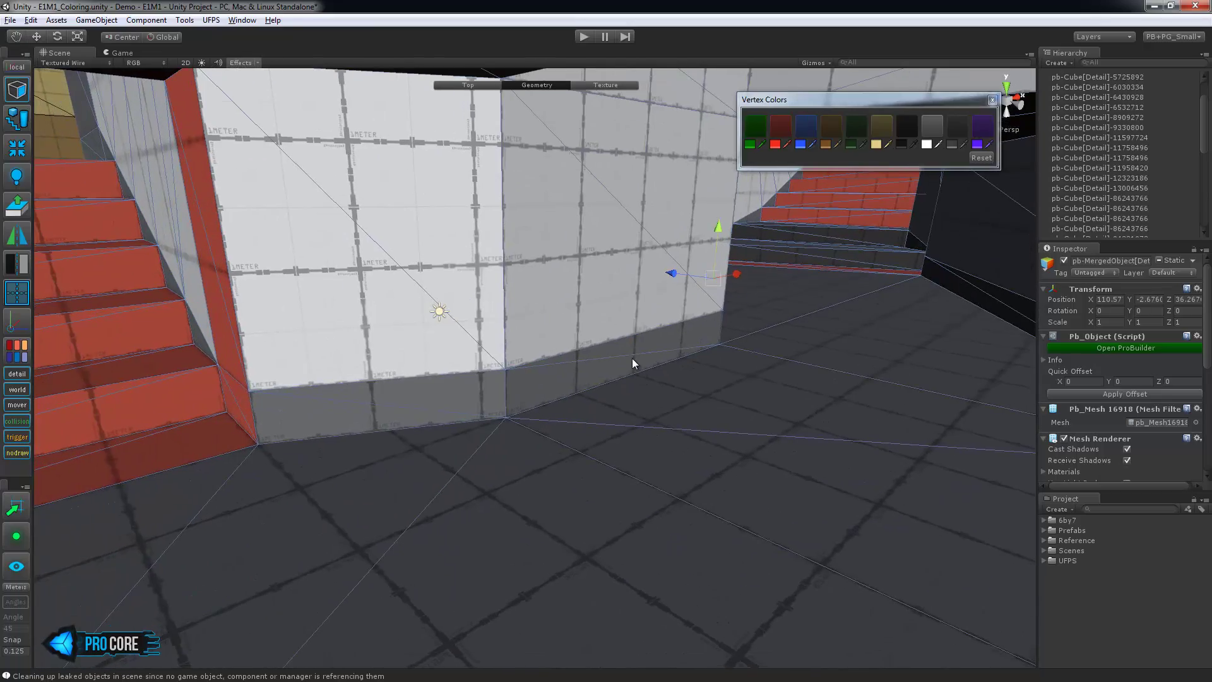
pyautogui.scroll(3, 425, 409)
pyautogui.click(425, 408)
pyautogui.keyDown('alt'); pyautogui.moveTo(587, 364); pyautogui.dragTo(474, 316); pyautogui.keyUp('alt')
pyautogui.scroll(3, 613, 371)
pyautogui.keyDown('shift'); pyautogui.click(600, 356); pyautogui.keyUp('shift')
pyautogui.scroll(3, 612, 395)
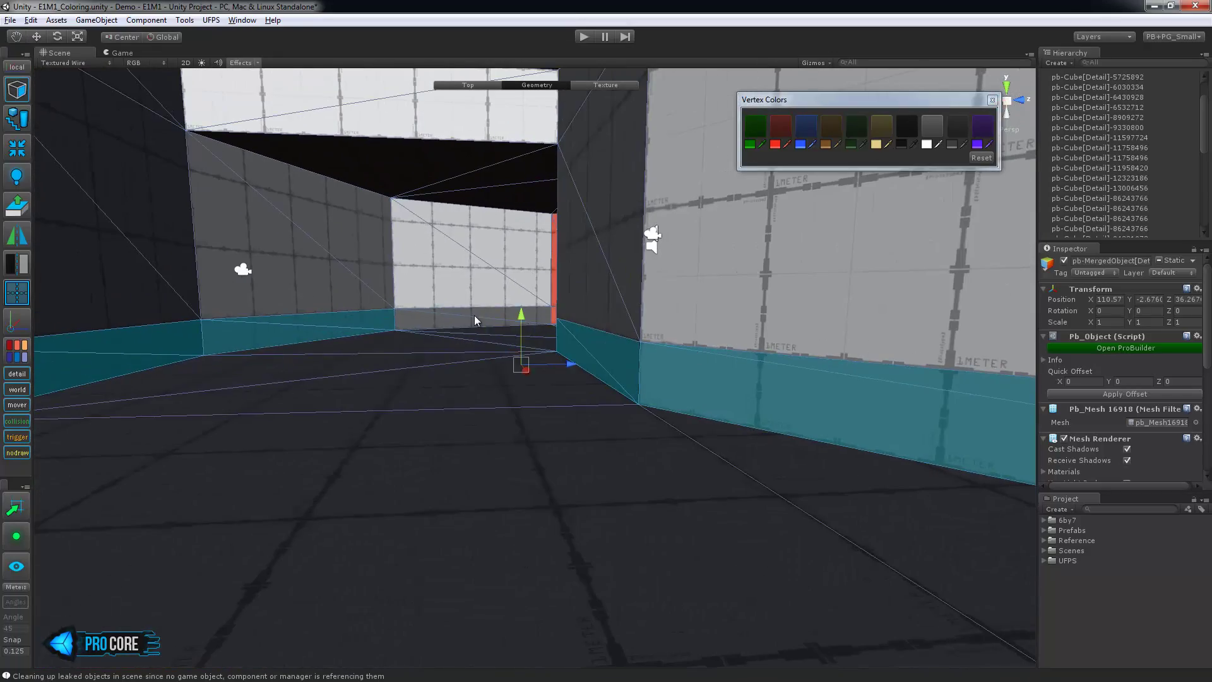
pyautogui.click(907, 126)
# Step: Select the triangular trim faces on both sides of the red staircase and colour them dark grey
pyautogui.keyDown('alt'); pyautogui.moveTo(240, 278); pyautogui.dragTo(561, 319); pyautogui.keyUp('alt')
pyautogui.scroll(3, 542, 303)
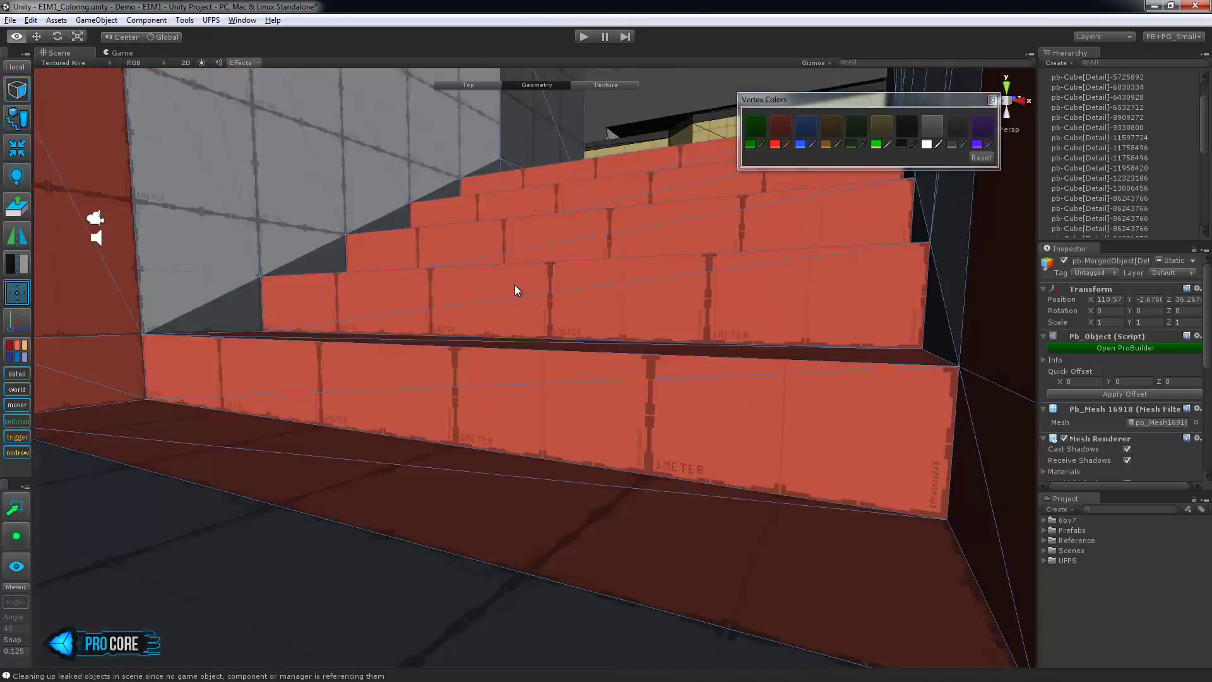
pyautogui.keyDown('alt'); pyautogui.moveTo(514, 285); pyautogui.dragTo(377, 393); pyautogui.keyUp('alt')
pyautogui.scroll(-3, 378, 393)
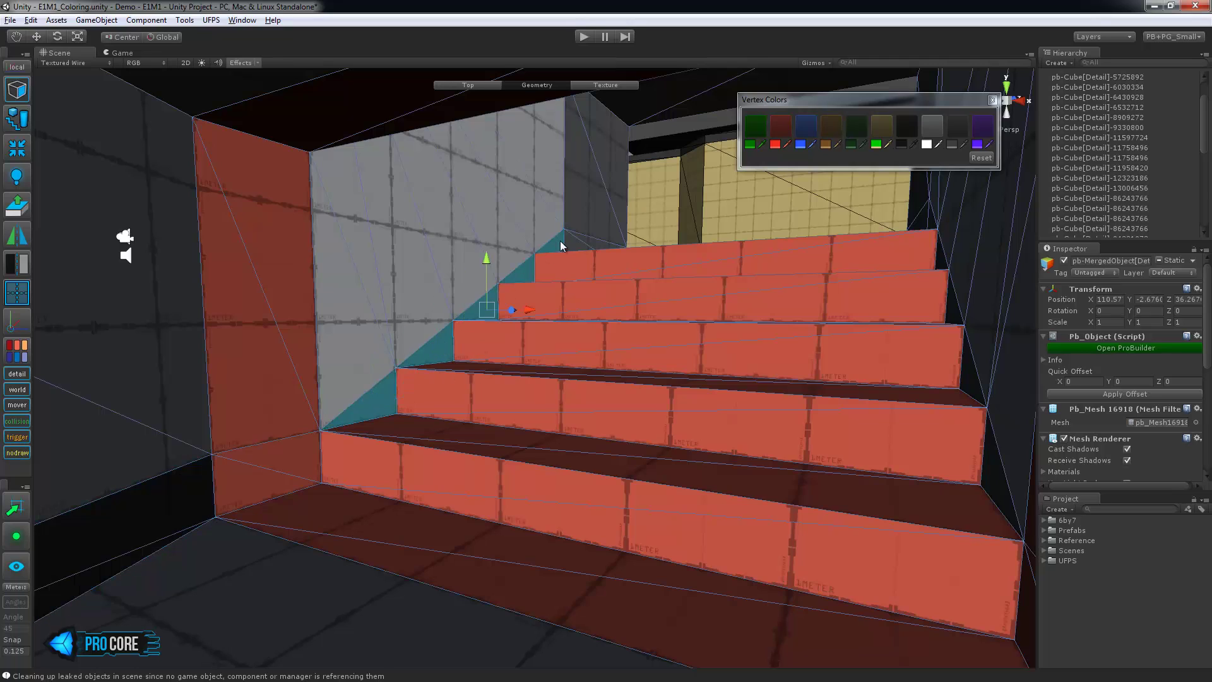
pyautogui.keyDown('shift'); pyautogui.click(599, 210); pyautogui.keyUp('shift')
pyautogui.keyDown('alt'); pyautogui.moveTo(559, 241); pyautogui.dragTo(772, 297); pyautogui.keyUp('alt')
pyautogui.scroll(3, 563, 168)
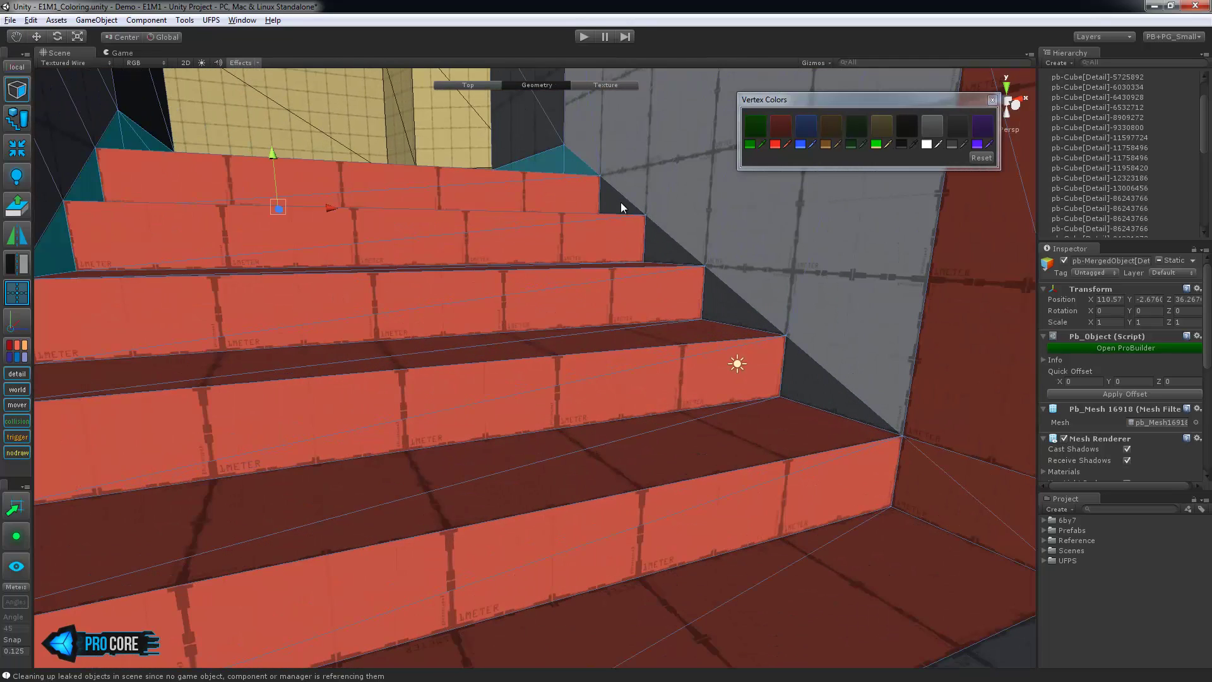
pyautogui.keyDown('alt'); pyautogui.moveTo(824, 391); pyautogui.dragTo(725, 234); pyautogui.keyUp('alt')
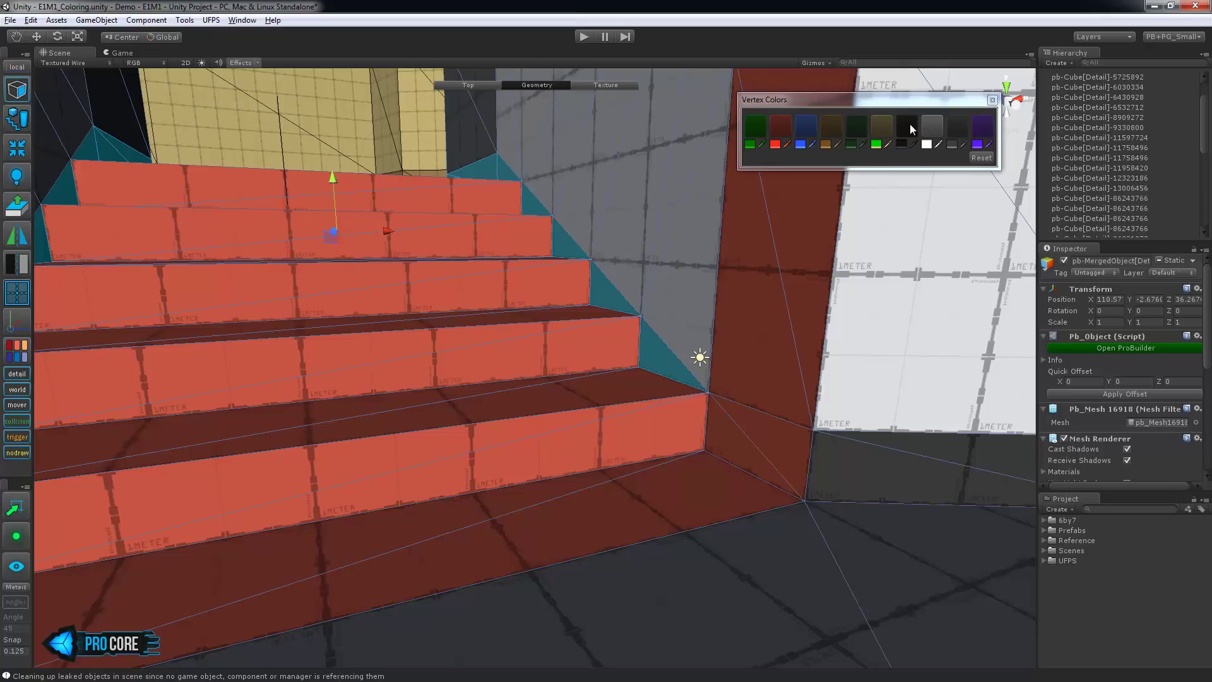
pyautogui.click(958, 128)
# Step: Select the triangular trim faces along both sides of the other staircase and its lower steps and colour them dark grey, RGBA(65, 65, 65, 255)
pyautogui.keyDown('alt'); pyautogui.moveTo(632, 290); pyautogui.dragTo(538, 330); pyautogui.keyUp('alt')
pyautogui.click(740, 268)
pyautogui.keyDown('alt'); pyautogui.moveTo(300, 343); pyautogui.dragTo(404, 291); pyautogui.keyUp('alt')
pyautogui.click(281, 291)
pyautogui.keyDown('shift'); pyautogui.click(379, 265); pyautogui.keyUp('shift')
pyautogui.keyDown('alt'); pyautogui.moveTo(486, 284); pyautogui.dragTo(212, 492); pyautogui.keyUp('alt')
pyautogui.keyDown('shift'); pyautogui.click(350, 303); pyautogui.keyUp('shift')
pyautogui.scroll(3, 531, 313)
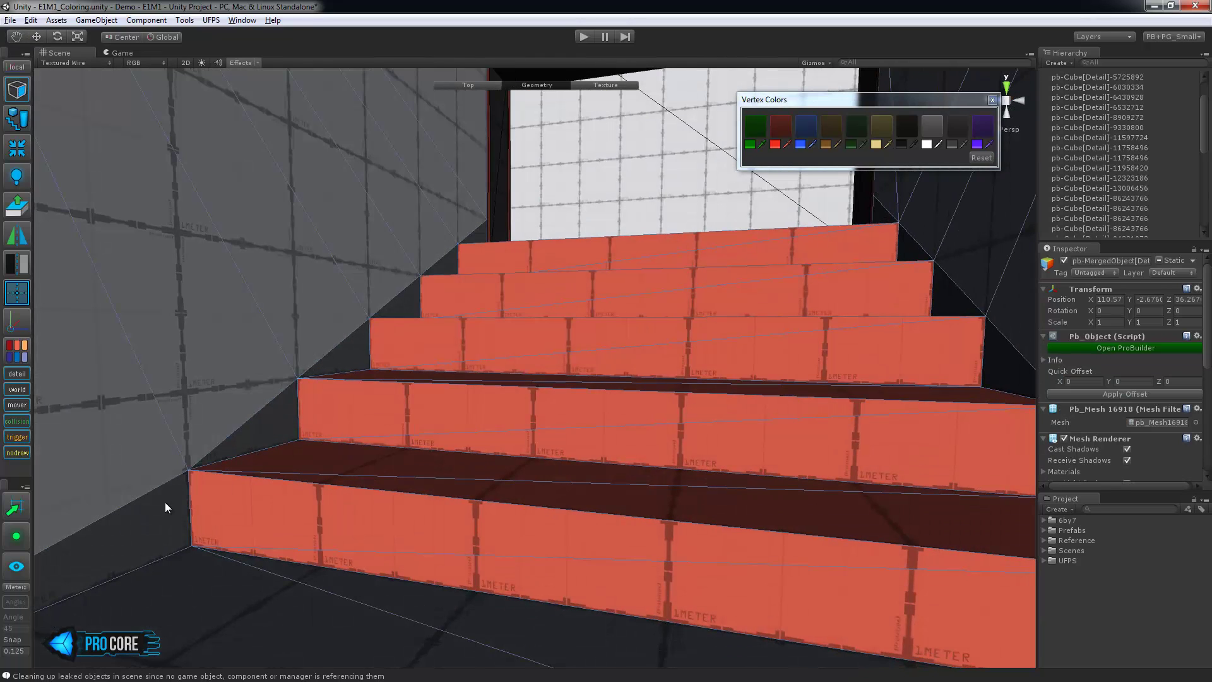
pyautogui.keyDown('alt'); pyautogui.moveTo(464, 326); pyautogui.dragTo(430, 218); pyautogui.keyUp('alt')
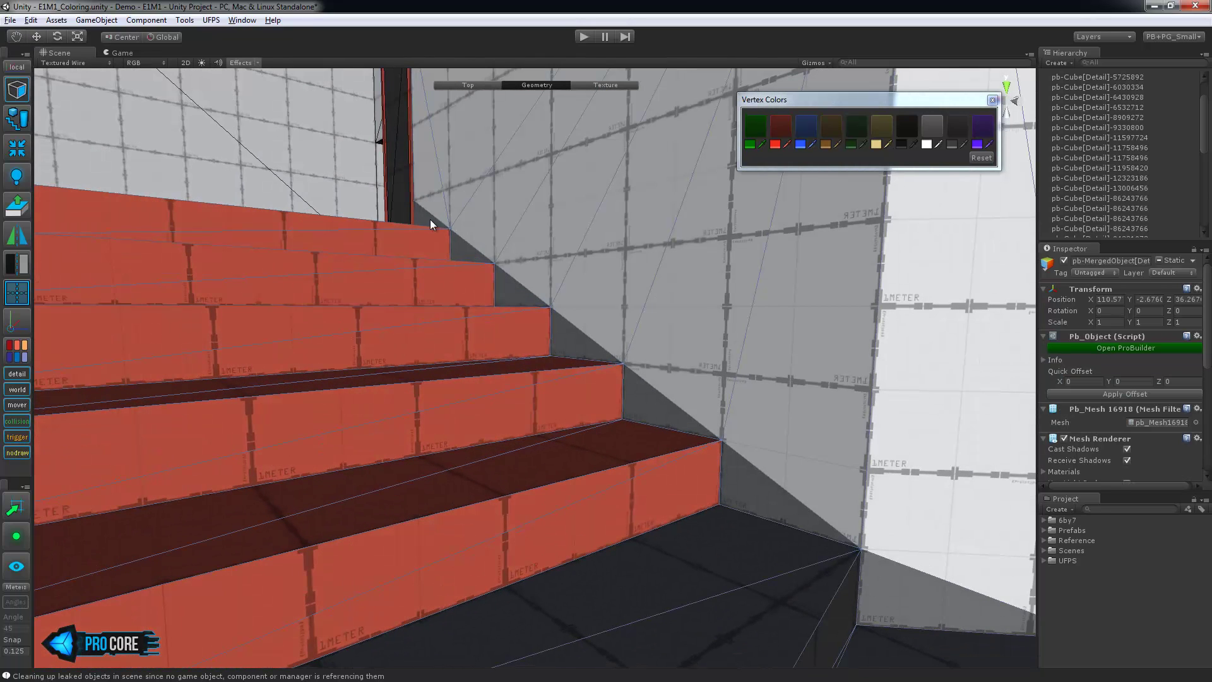
pyautogui.keyDown('shift'); pyautogui.click(904, 598); pyautogui.keyUp('shift')
pyautogui.moveTo(903, 598); pyautogui.dragTo(381, 414, button='middle')
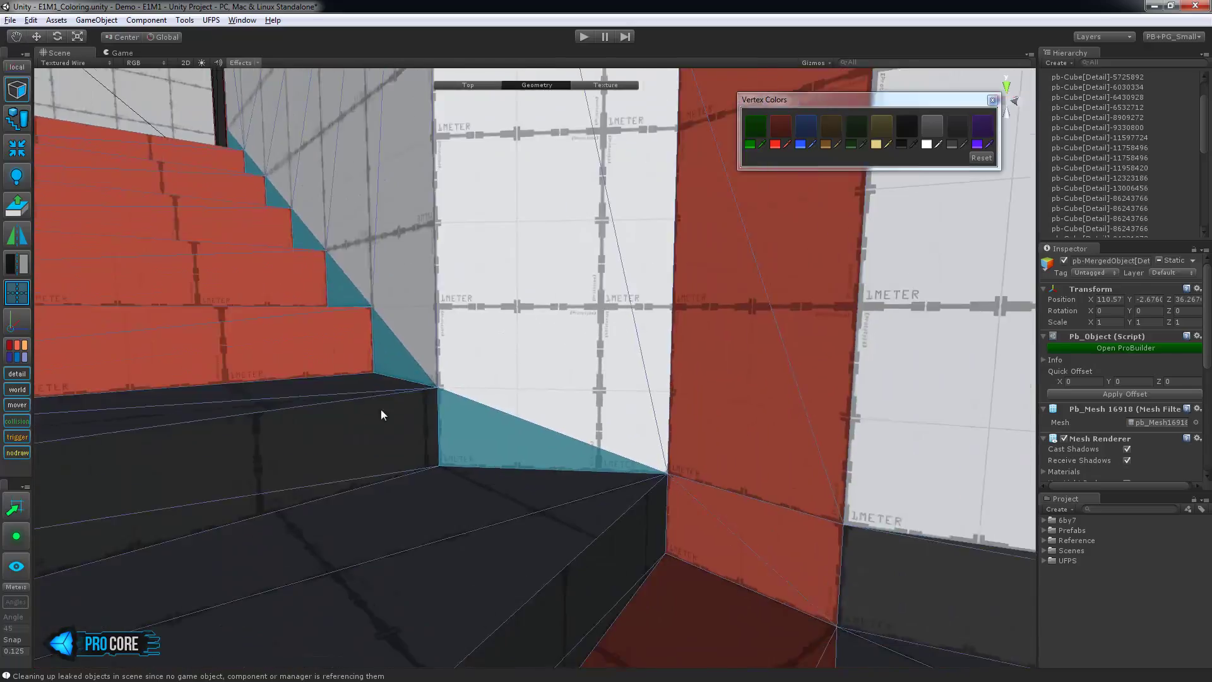
pyautogui.keyDown('alt'); pyautogui.moveTo(381, 414); pyautogui.dragTo(708, 444); pyautogui.keyUp('alt')
pyautogui.click(958, 126)
pyautogui.click(956, 127)
# Step: Select the remaining wall-base trim strip beside the red pillar in the corridor and colour it dark grey
pyautogui.keyDown('alt'); pyautogui.moveTo(708, 378); pyautogui.dragTo(852, 396); pyautogui.keyUp('alt')
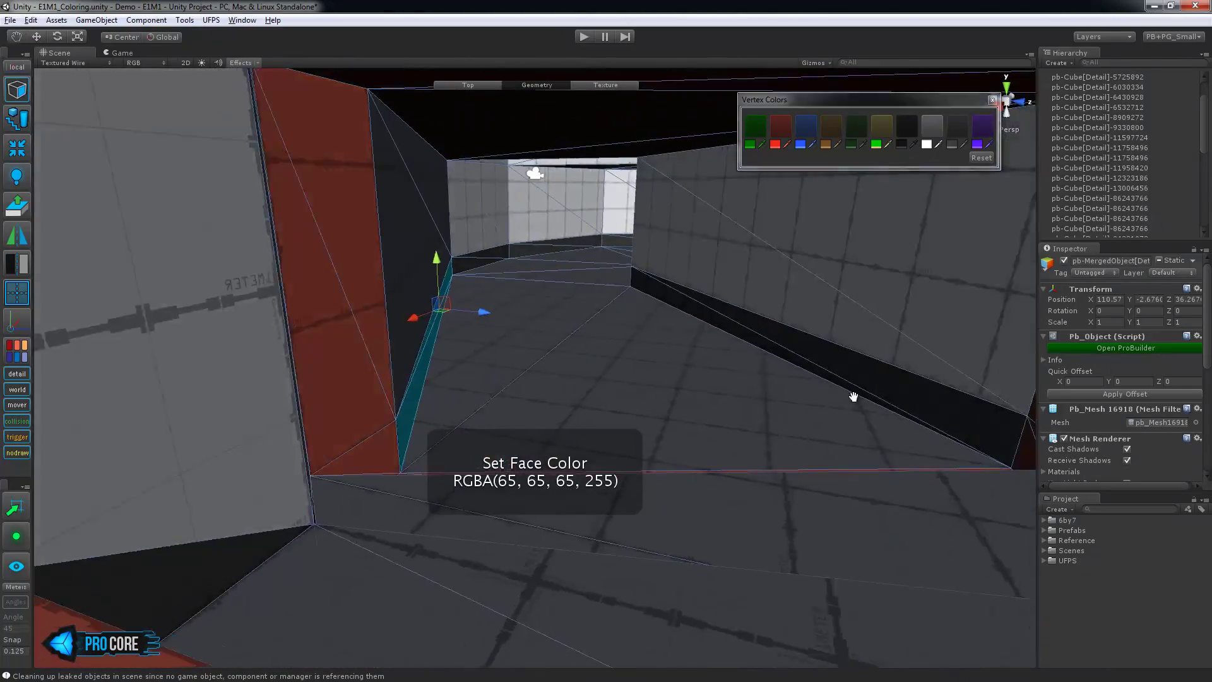
pyautogui.moveTo(852, 396); pyautogui.dragTo(738, 386, button='middle')
pyautogui.click(738, 385)
pyautogui.keyDown('alt'); pyautogui.moveTo(491, 266); pyautogui.dragTo(814, 273); pyautogui.keyUp('alt')
pyautogui.moveTo(814, 272); pyautogui.dragTo(411, 308, button='middle')
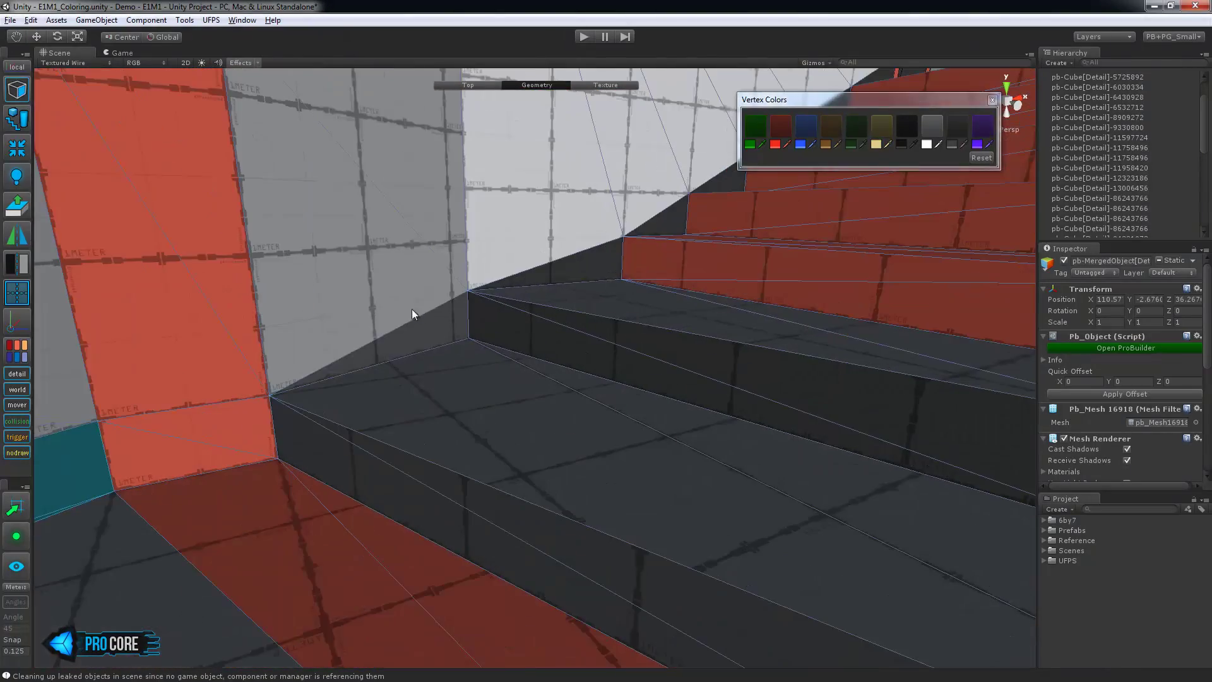
pyautogui.click(956, 120)
# Step: Select the floor faces of the uncoloured pillared room beyond the brown-floored area and colour them grey
pyautogui.keyDown('alt'); pyautogui.moveTo(719, 252); pyautogui.dragTo(890, 221); pyautogui.keyUp('alt')
pyautogui.keyDown('alt'); pyautogui.moveTo(593, 237); pyautogui.dragTo(487, 245); pyautogui.keyUp('alt')
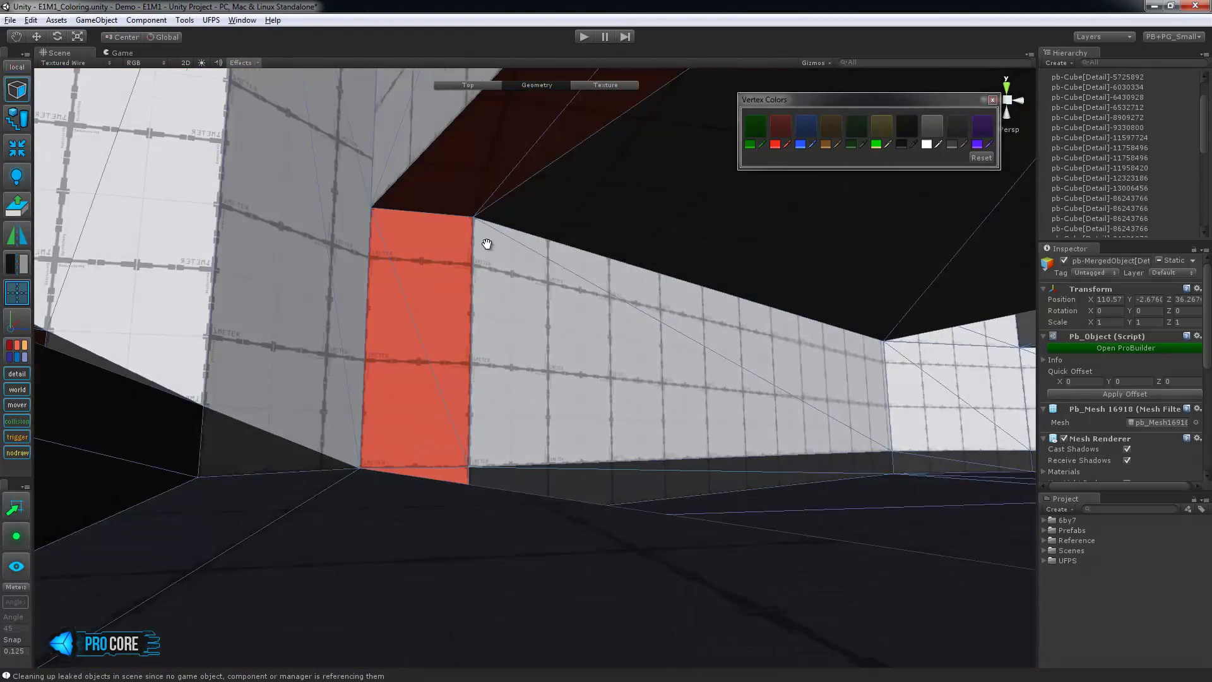
pyautogui.moveTo(488, 245); pyautogui.dragTo(644, 430, button='middle')
pyautogui.keyDown('alt'); pyautogui.moveTo(501, 203); pyautogui.dragTo(671, 506); pyautogui.keyUp('alt')
pyautogui.moveTo(671, 505); pyautogui.dragTo(604, 370, button='middle')
pyautogui.scroll(-6, 557, 335)
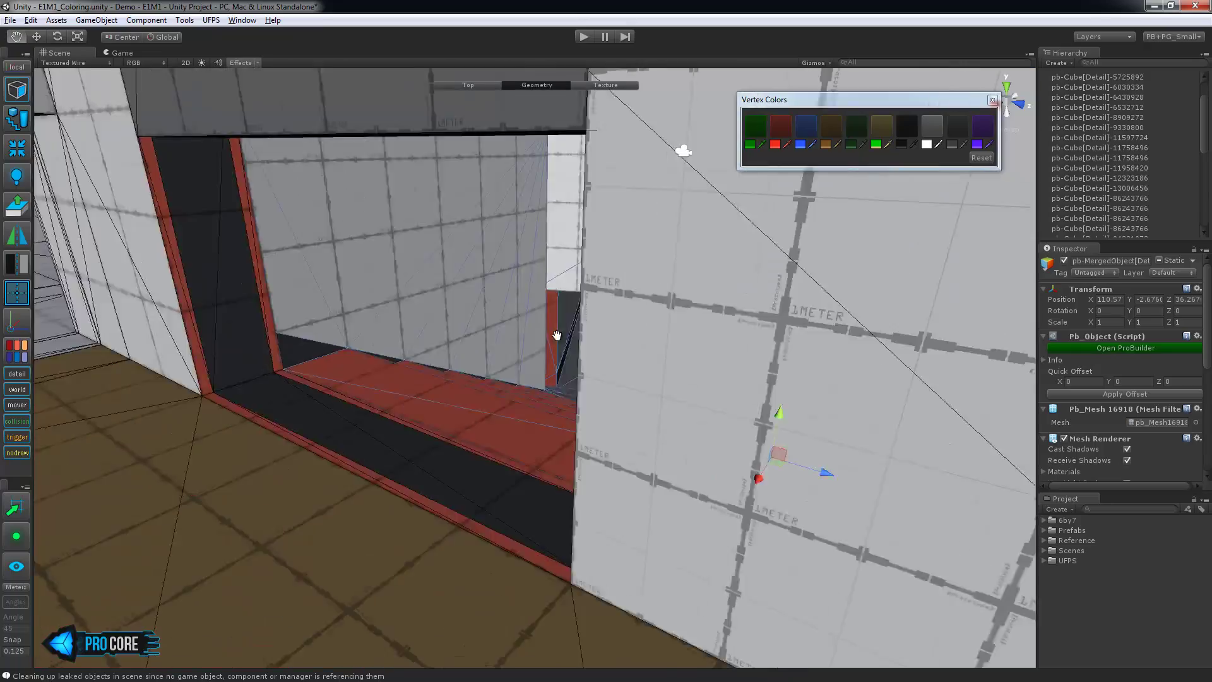
pyautogui.keyDown('alt'); pyautogui.moveTo(557, 352); pyautogui.dragTo(565, 320); pyautogui.keyUp('alt')
pyautogui.scroll(-3, 563, 317)
pyautogui.click(494, 390)
pyautogui.scroll(8, 532, 377)
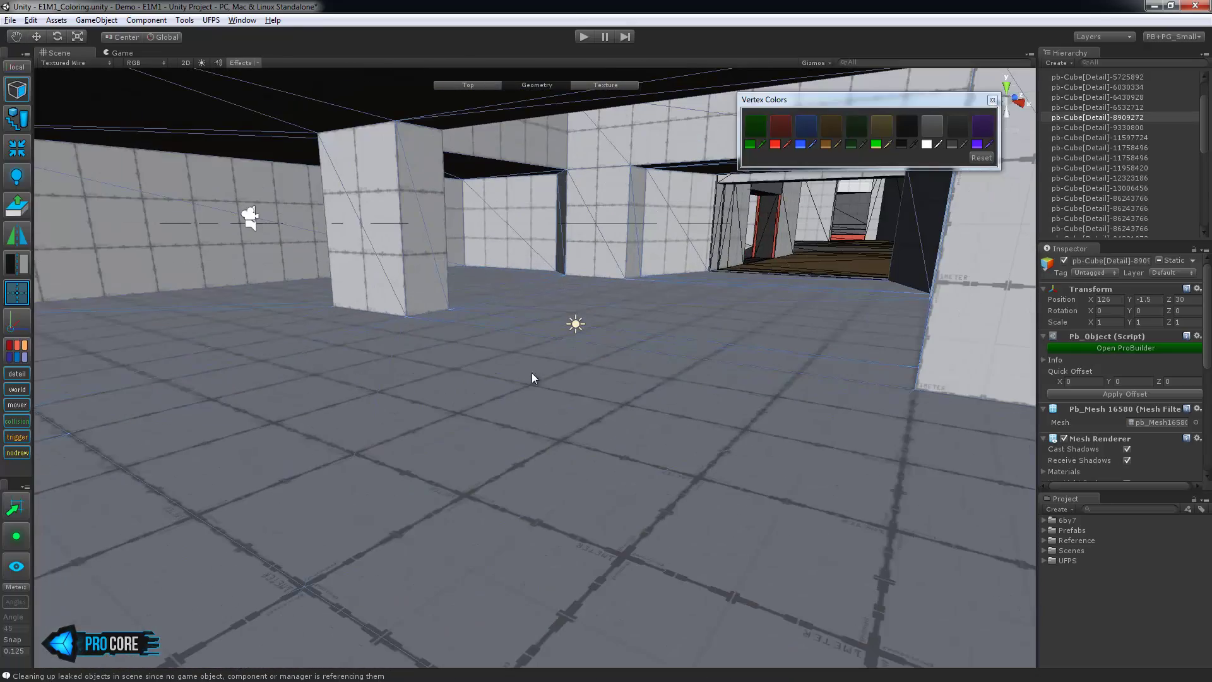
pyautogui.scroll(4, 506, 338)
pyautogui.click(603, 398)
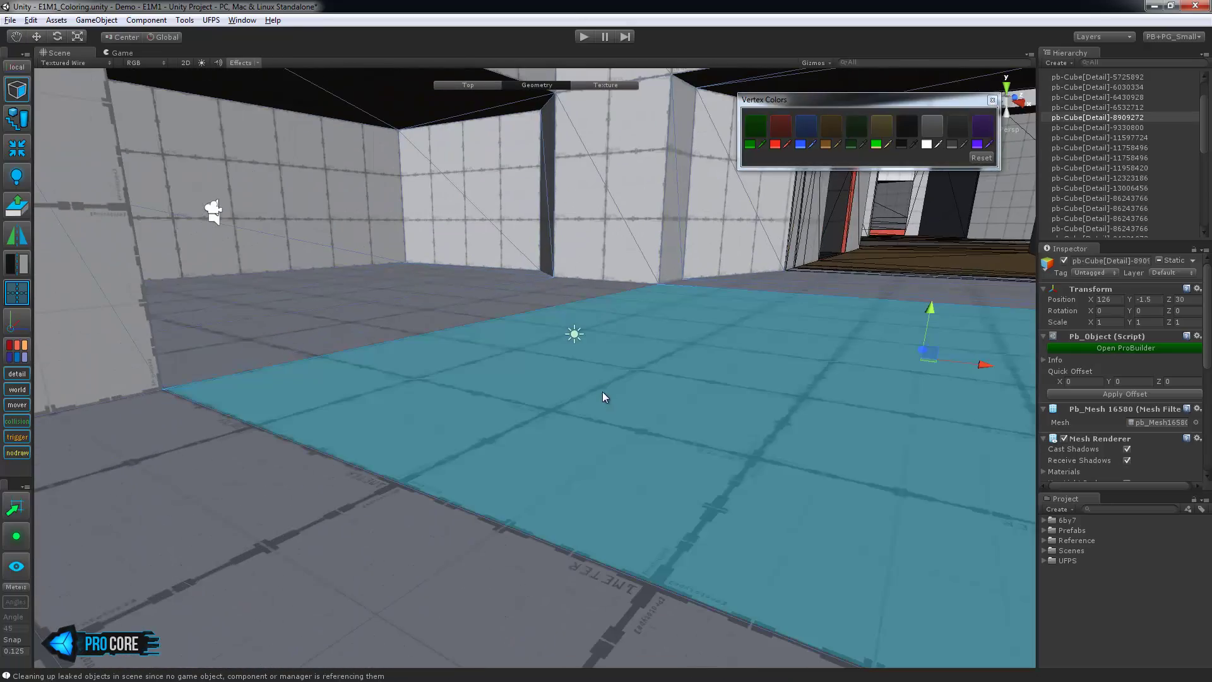
pyautogui.click(956, 127)
# Step: Select the ceiling faces of the pillared room and colour them grey
pyautogui.keyDown('alt'); pyautogui.moveTo(501, 335); pyautogui.dragTo(548, 121); pyautogui.keyUp('alt')
pyautogui.click(548, 122)
pyautogui.click(959, 127)
pyautogui.keyDown('alt'); pyautogui.moveTo(455, 344); pyautogui.dragTo(604, 327); pyautogui.keyUp('alt')
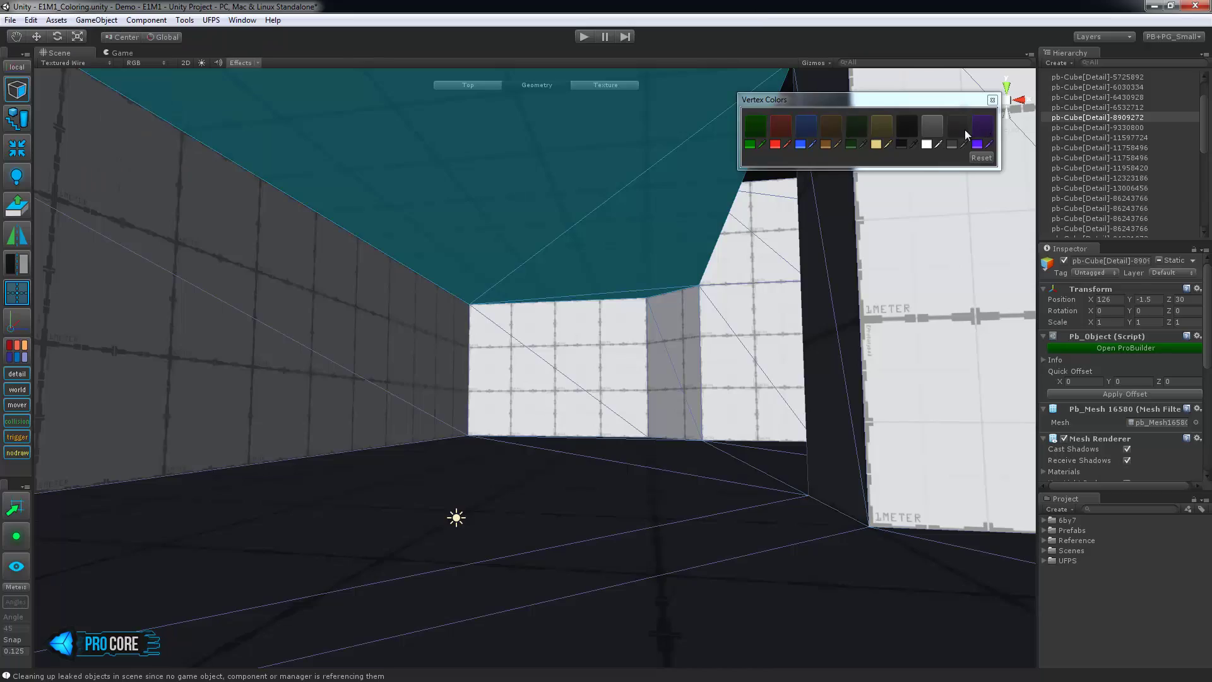
pyautogui.click(964, 130)
# Step: Select the pillar, floor and ceiling band faces around the opening to the brown-floored area and colour them red
pyautogui.keyDown('alt'); pyautogui.moveTo(714, 373); pyautogui.dragTo(811, 404); pyautogui.keyUp('alt')
pyautogui.click(574, 391)
pyautogui.keyDown('alt'); pyautogui.moveTo(771, 441); pyautogui.dragTo(664, 464); pyautogui.keyUp('alt')
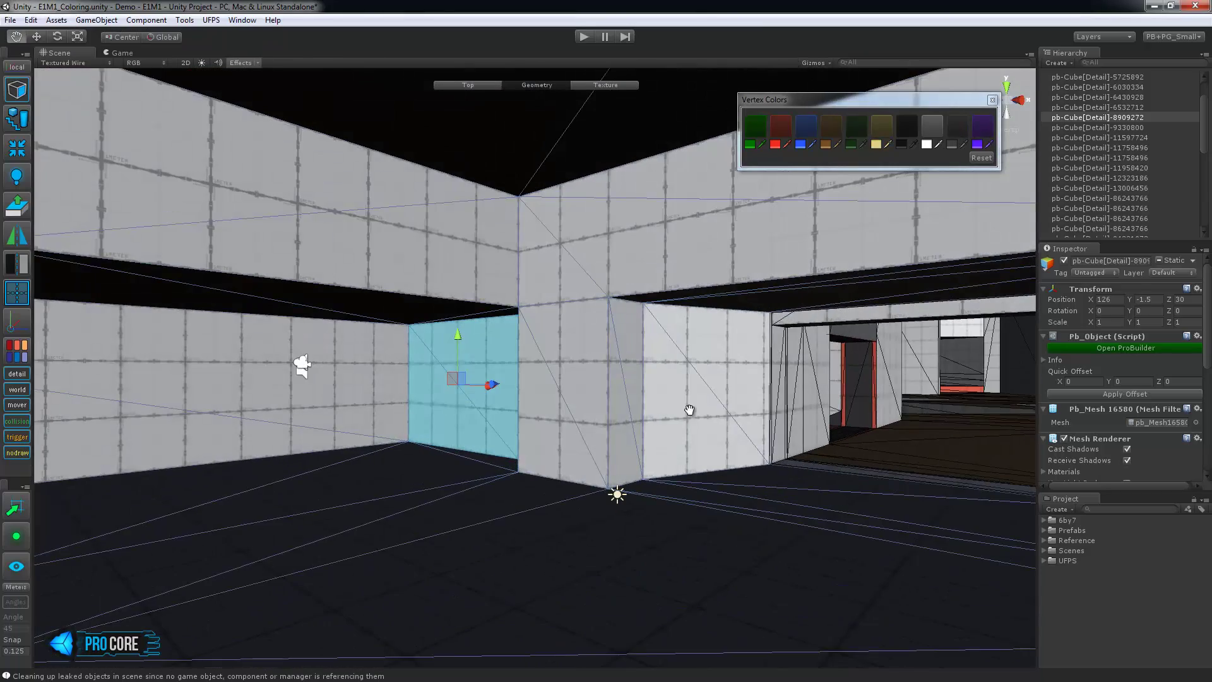
pyautogui.moveTo(690, 410); pyautogui.dragTo(714, 448, button='middle')
pyautogui.scroll(-4, 715, 448)
pyautogui.keyDown('alt'); pyautogui.moveTo(648, 385); pyautogui.dragTo(558, 452); pyautogui.keyUp('alt')
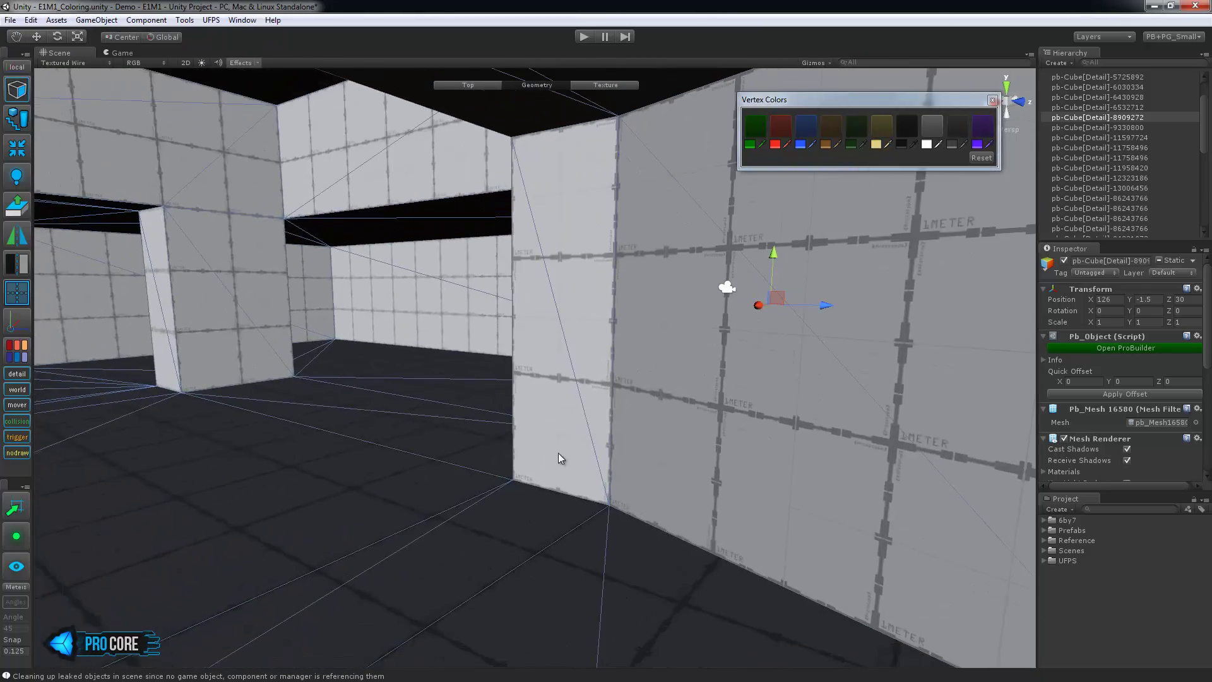
pyautogui.press('f')
pyautogui.keyDown('alt'); pyautogui.moveTo(606, 341); pyautogui.dragTo(758, 361); pyautogui.keyUp('alt')
pyautogui.scroll(6, 766, 401)
pyautogui.click(787, 121)
# Step: Select the inner jamb and threshold faces of the door frame leading to the brown-floored area and colour them dark grey
pyautogui.click(506, 432)
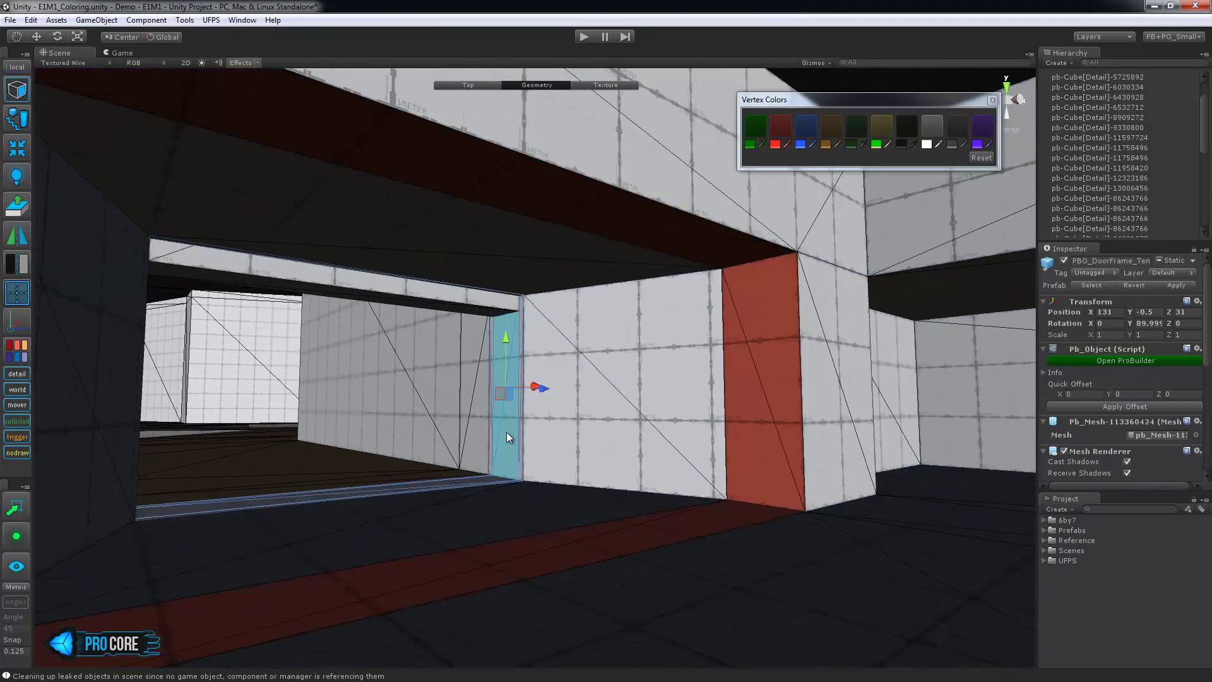
pyautogui.press('f')
pyautogui.keyDown('shift'); pyautogui.click(548, 542); pyautogui.keyUp('shift')
pyautogui.moveTo(538, 468); pyautogui.dragTo(625, 450, button='middle')
pyautogui.keyDown('alt'); pyautogui.moveTo(625, 450); pyautogui.dragTo(224, 357); pyautogui.keyUp('alt')
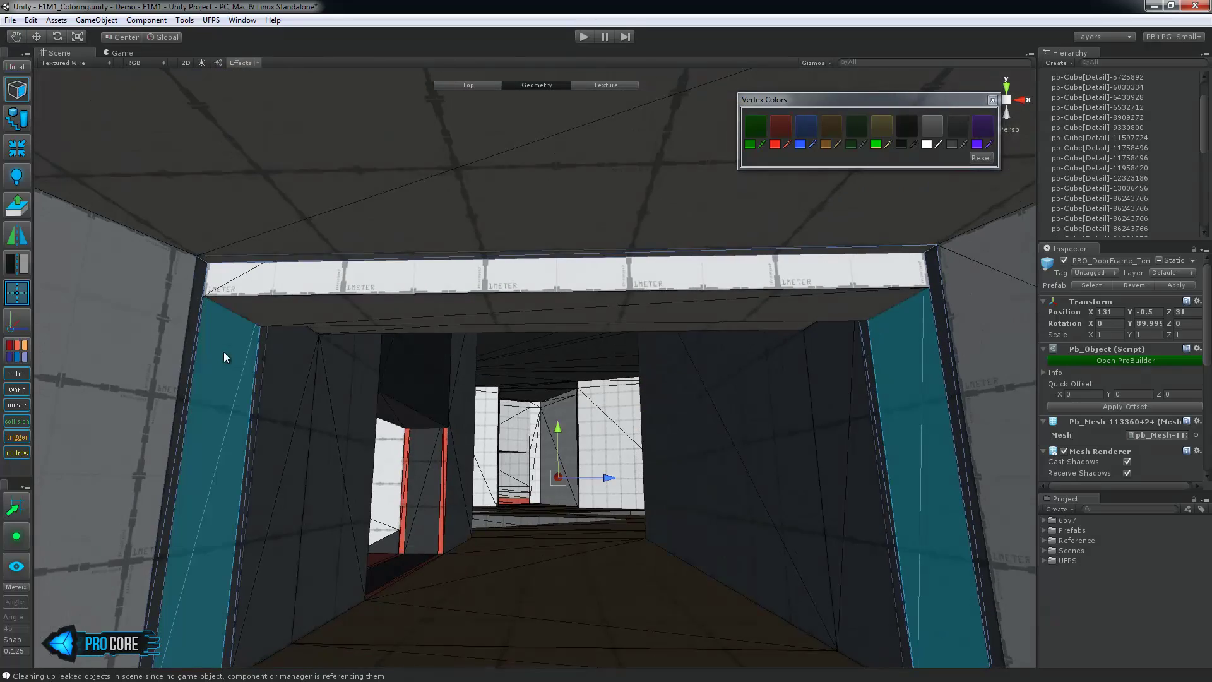
pyautogui.click(955, 129)
# Step: Select the narrow edge faces on both sides and along the threshold of that door frame and colour them red
pyautogui.keyDown('alt'); pyautogui.moveTo(713, 271); pyautogui.dragTo(354, 445); pyautogui.keyUp('alt')
pyautogui.click(327, 468)
pyautogui.keyDown('alt'); pyautogui.moveTo(429, 452); pyautogui.dragTo(369, 506); pyautogui.keyUp('alt')
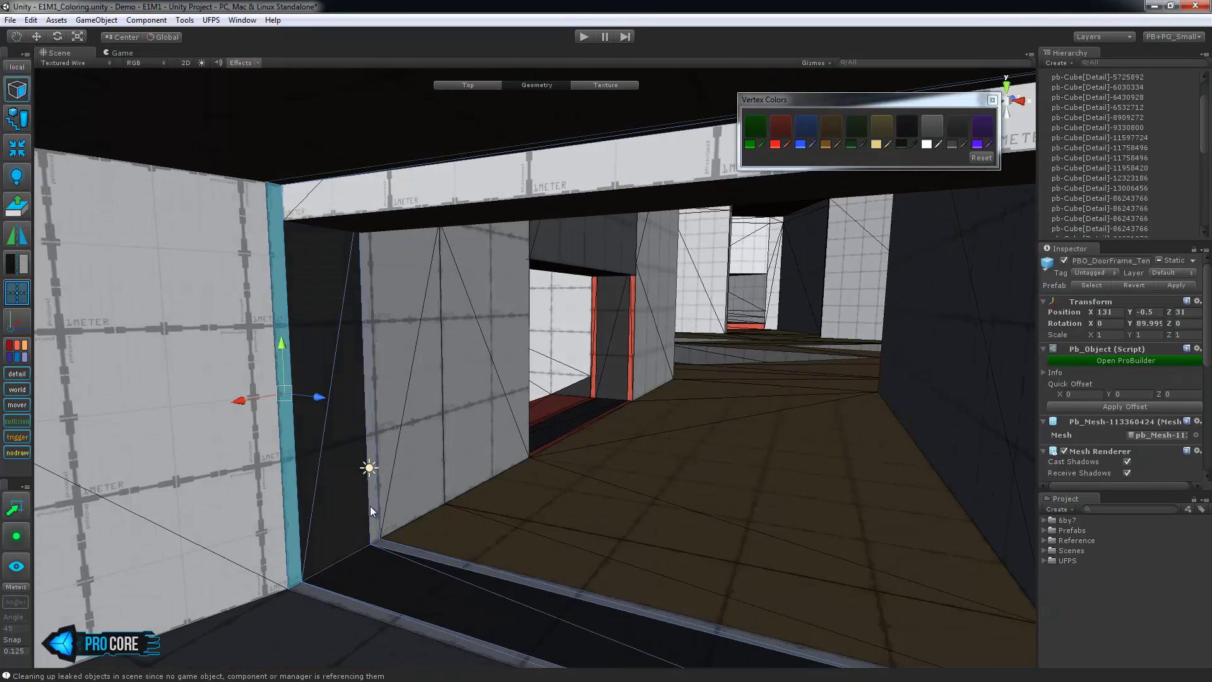
pyautogui.keyDown('shift'); pyautogui.click(402, 546); pyautogui.keyUp('shift')
pyautogui.keyDown('alt'); pyautogui.moveTo(605, 548); pyautogui.dragTo(833, 531); pyautogui.keyUp('alt')
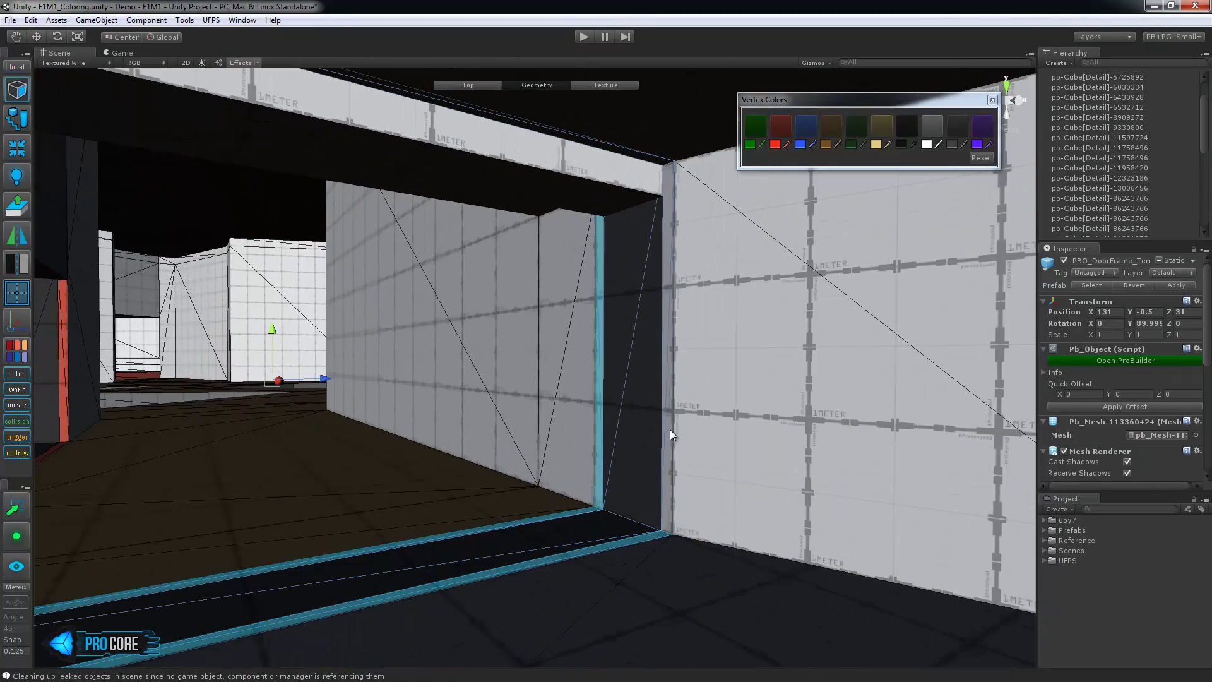
pyautogui.click(780, 126)
# Step: Select the wall faces on both sides of the pillared room's far door and colour them dark grey
pyautogui.keyDown('alt'); pyautogui.moveTo(577, 195); pyautogui.dragTo(779, 284); pyautogui.keyUp('alt')
pyautogui.click(745, 260)
pyautogui.click(606, 366)
pyautogui.keyDown('alt'); pyautogui.moveTo(606, 366); pyautogui.dragTo(576, 416); pyautogui.keyUp('alt')
pyautogui.click(575, 415)
pyautogui.click(629, 166)
pyautogui.keyDown('alt'); pyautogui.moveTo(629, 165); pyautogui.dragTo(771, 312); pyautogui.keyUp('alt')
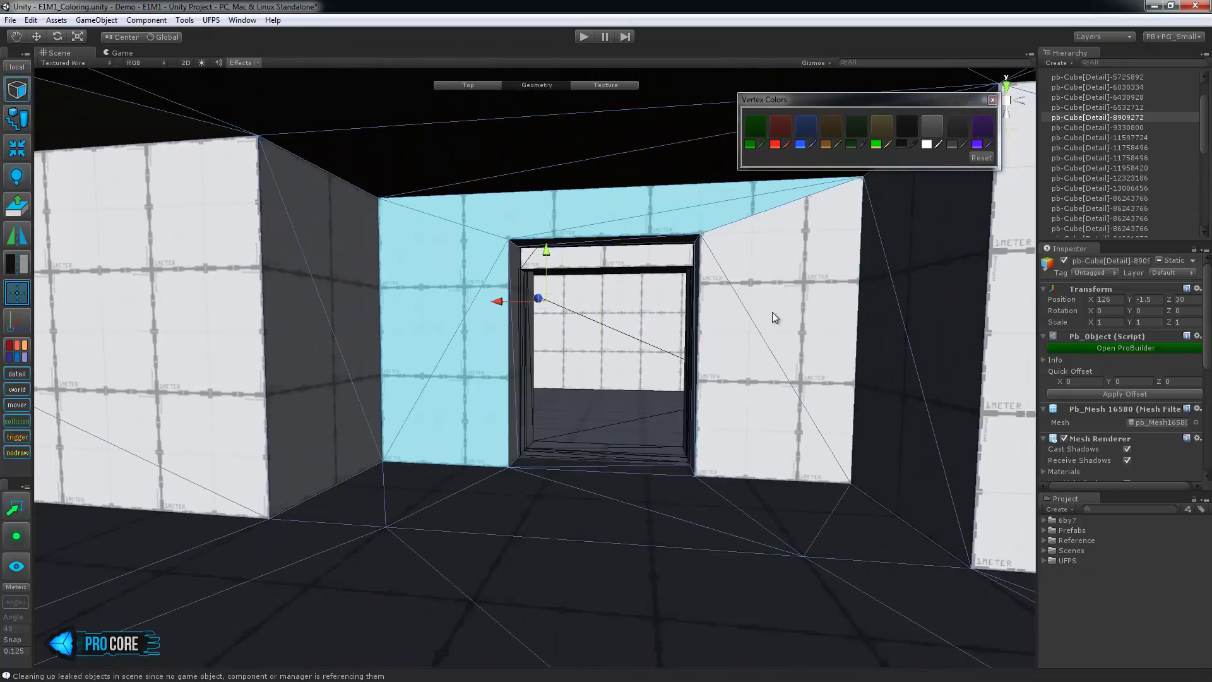
pyautogui.keyDown('shift'); pyautogui.click(771, 312); pyautogui.keyUp('shift')
pyautogui.click(910, 124)
# Step: Select the recess, inner jamb and threshold faces of the far door and its frame and colour them dark grey
pyautogui.scroll(1, 518, 246)
pyautogui.click(514, 250)
pyautogui.keyDown('alt'); pyautogui.moveTo(558, 332); pyautogui.dragTo(583, 401); pyautogui.keyUp('alt')
pyautogui.press('f')
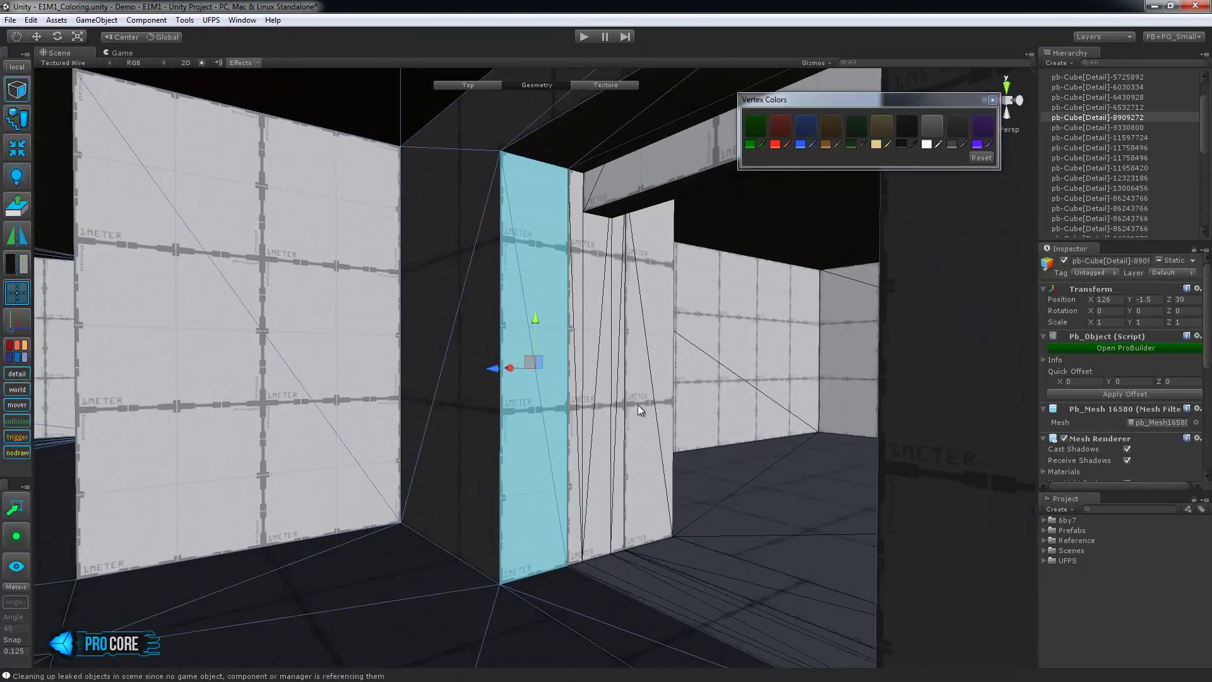
pyautogui.keyDown('shift'); pyautogui.click(593, 316); pyautogui.keyUp('shift')
pyautogui.keyDown('shift'); pyautogui.click(654, 486); pyautogui.keyUp('shift')
pyautogui.keyDown('alt'); pyautogui.moveTo(654, 493); pyautogui.dragTo(742, 554); pyautogui.keyUp('alt')
pyautogui.keyDown('shift'); pyautogui.click(726, 536); pyautogui.keyUp('shift')
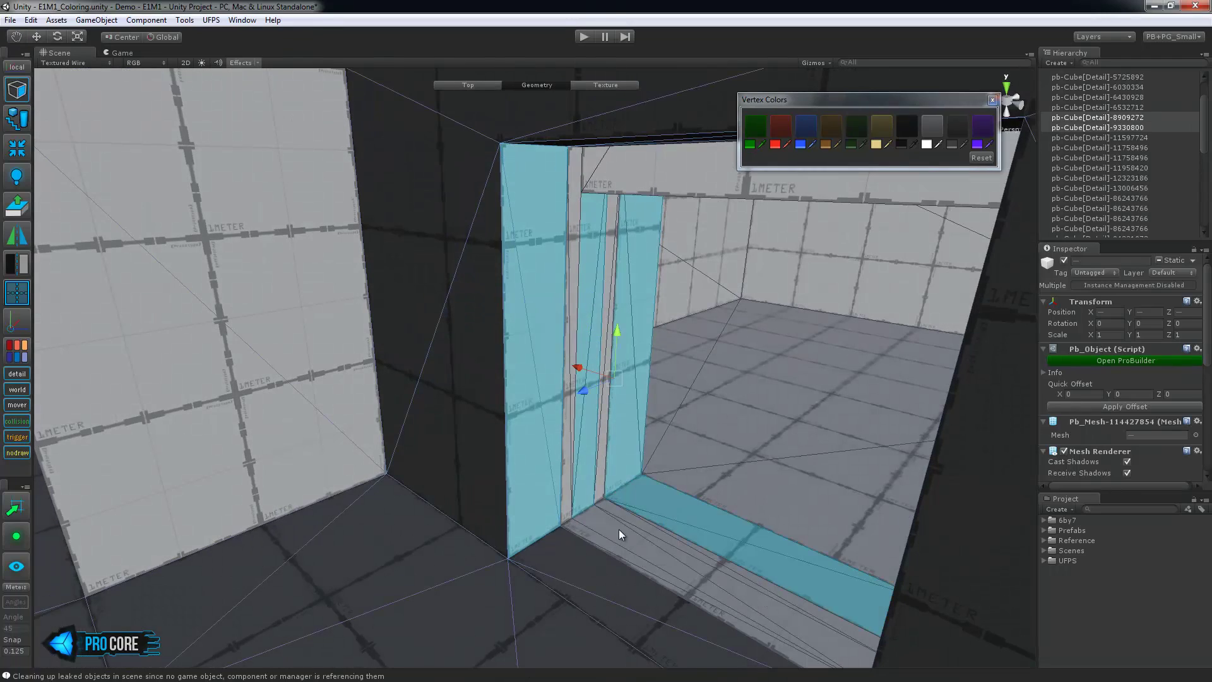
pyautogui.keyDown('alt'); pyautogui.moveTo(618, 535); pyautogui.dragTo(533, 386); pyautogui.keyUp('alt')
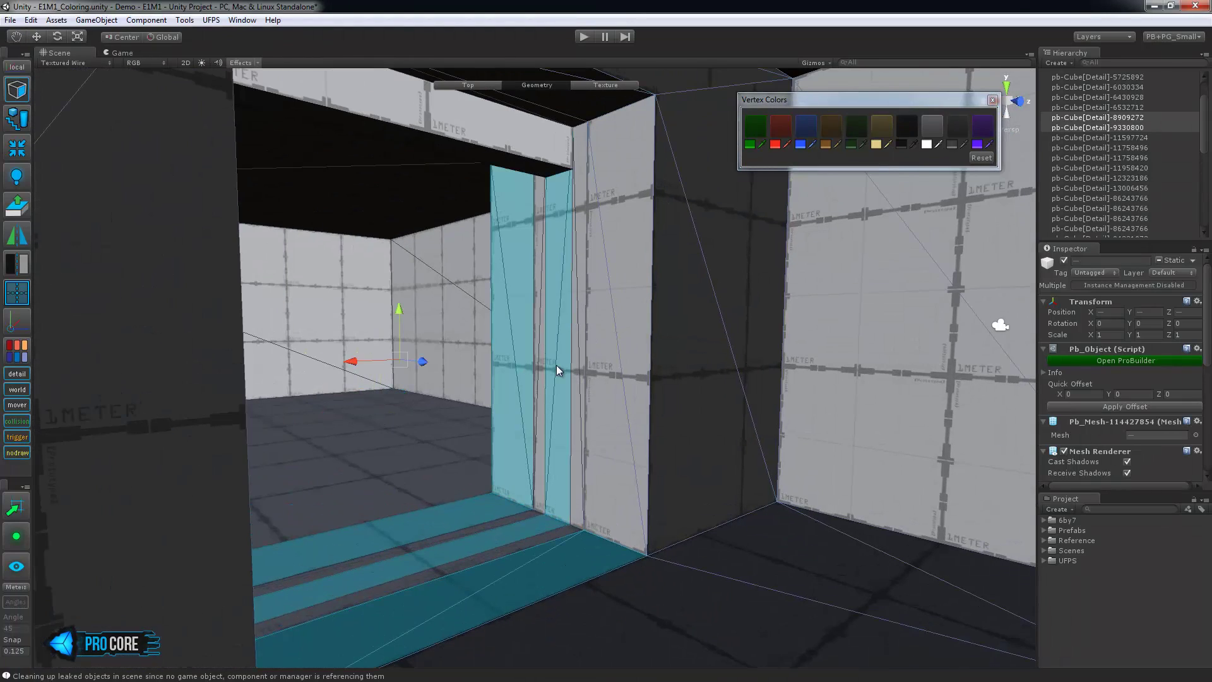
pyautogui.click(938, 145)
# Step: Select the narrow edge faces of the far door frame and colour them red, RGBA(249, 105, 83, 255)
pyautogui.click(515, 297)
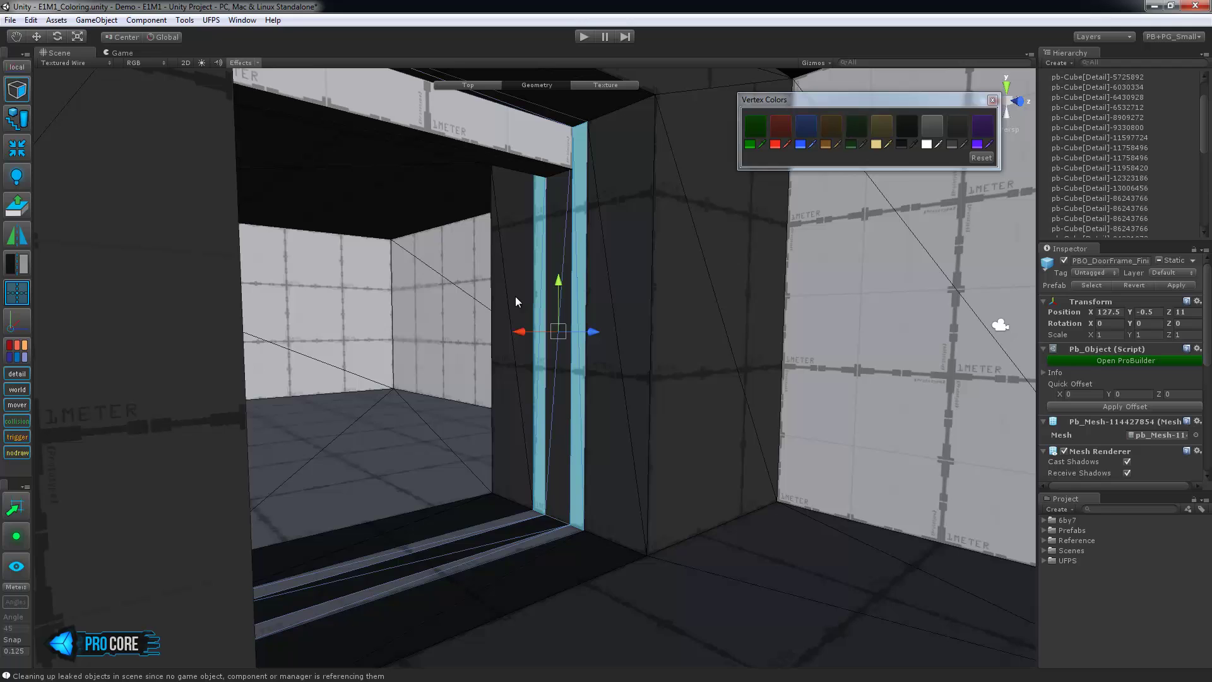
pyautogui.keyDown('shift'); pyautogui.click(535, 514); pyautogui.keyUp('shift')
pyautogui.keyDown('alt'); pyautogui.moveTo(535, 514); pyautogui.dragTo(453, 467); pyautogui.keyUp('alt')
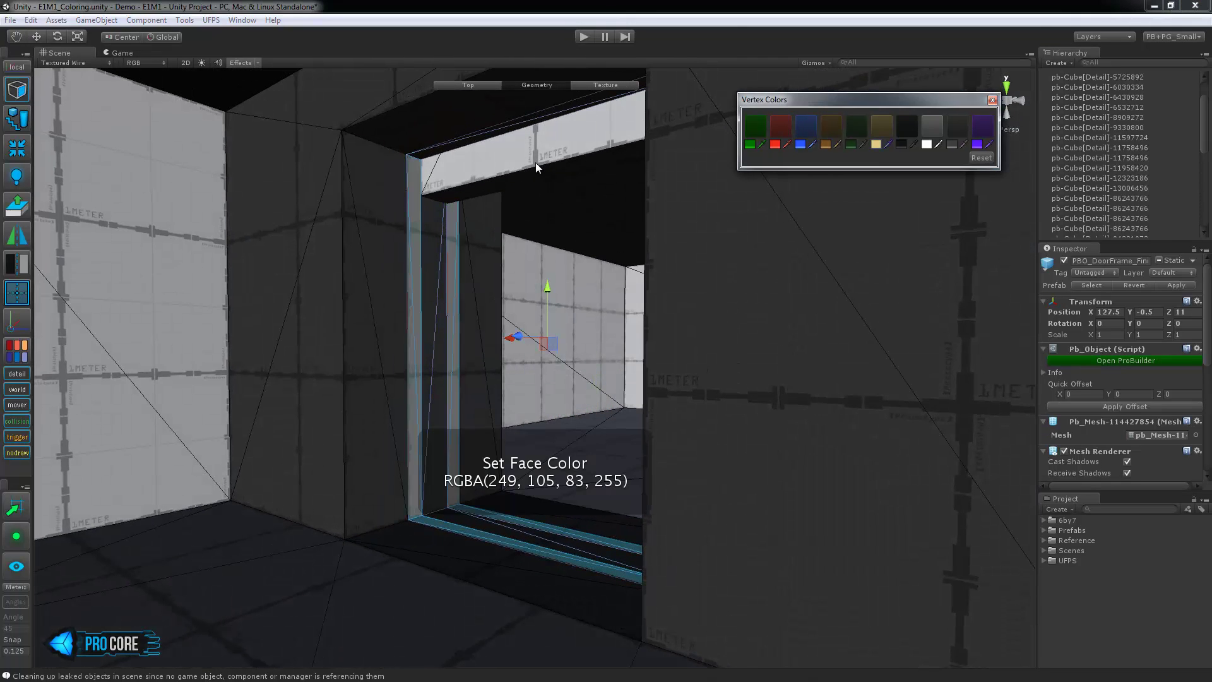
# Step: Select the ceiling and floor faces of the room beyond the far door and colour them grey
pyautogui.click(593, 296)
pyautogui.keyDown('alt'); pyautogui.moveTo(593, 295); pyautogui.dragTo(695, 395); pyautogui.keyUp('alt')
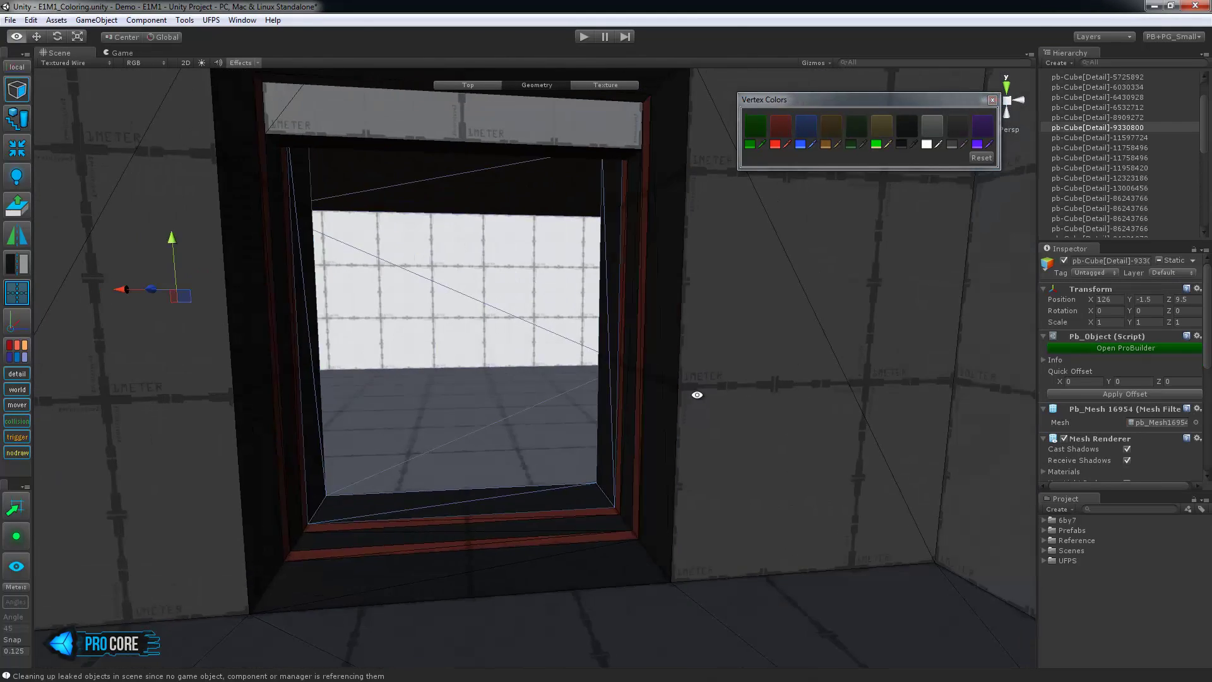
pyautogui.scroll(3, 695, 395)
pyautogui.click(490, 149)
pyautogui.keyDown('shift'); pyautogui.click(479, 460); pyautogui.keyUp('shift')
pyautogui.keyDown('alt'); pyautogui.moveTo(184, 432); pyautogui.dragTo(575, 390); pyautogui.keyUp('alt')
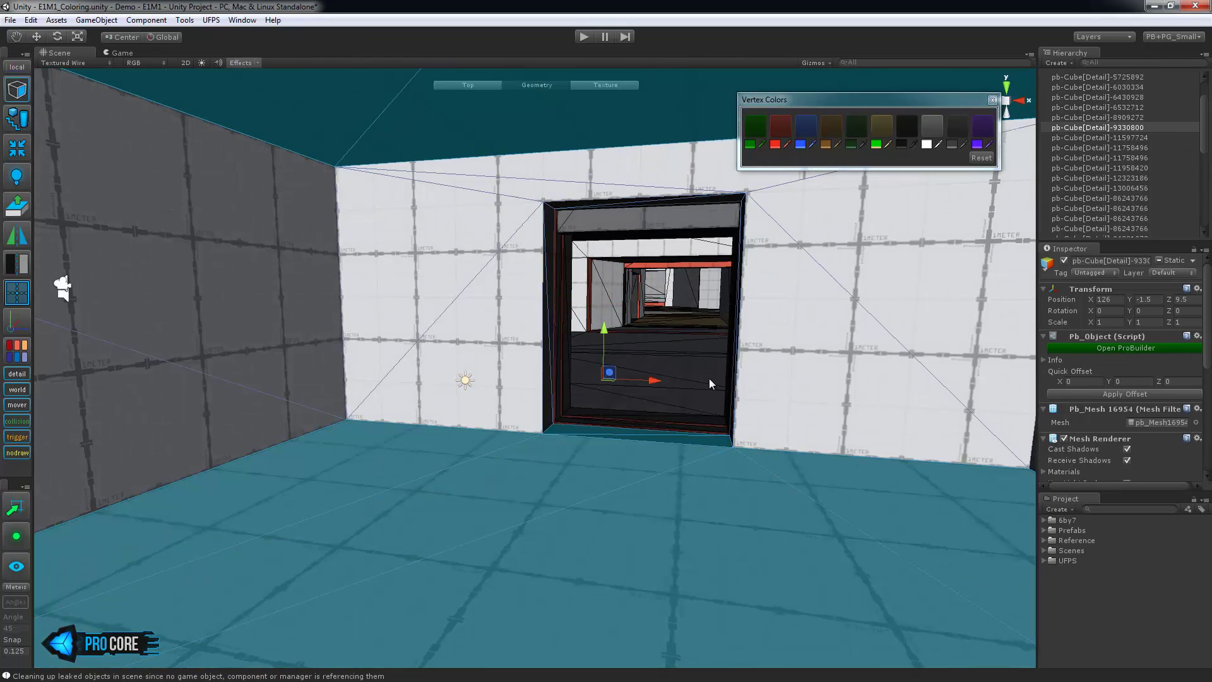
pyautogui.click(959, 131)
pyautogui.keyDown('alt'); pyautogui.moveTo(739, 335); pyautogui.dragTo(522, 348); pyautogui.keyUp('alt')
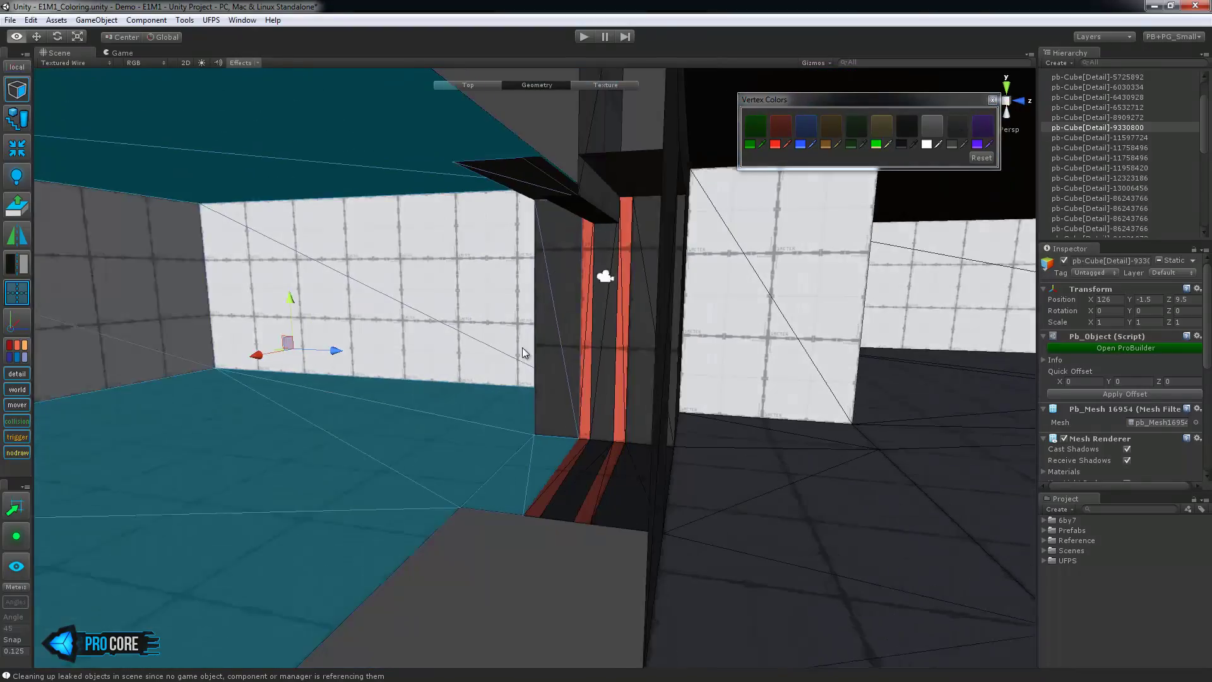
pyautogui.keyDown('alt'); pyautogui.moveTo(914, 383); pyautogui.dragTo(568, 416); pyautogui.keyUp('alt')
pyautogui.scroll(-5, 430, 414)
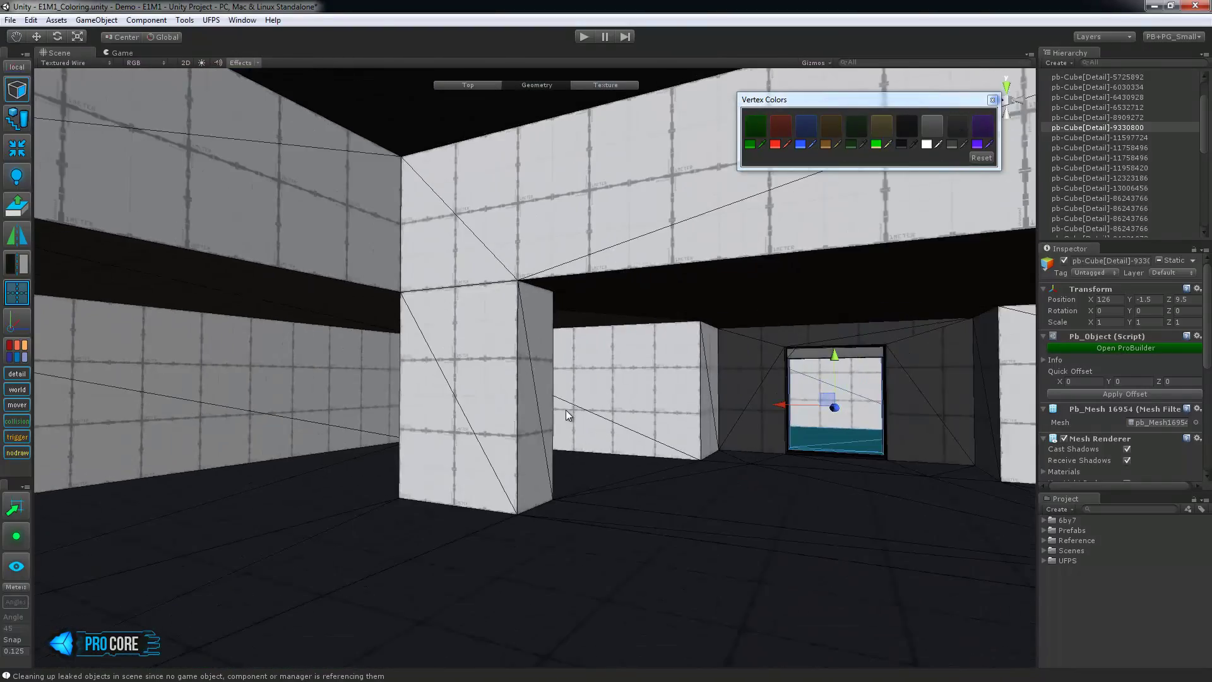
# Step: Save the scene
pyautogui.hotkey('ctrl', 's')
pyautogui.press('s')
pyautogui.moveTo(499, 368); pyautogui.dragTo(556, 369, button='right')
pyautogui.scroll(1, 555, 370)
pyautogui.scroll(-5, 552, 435)
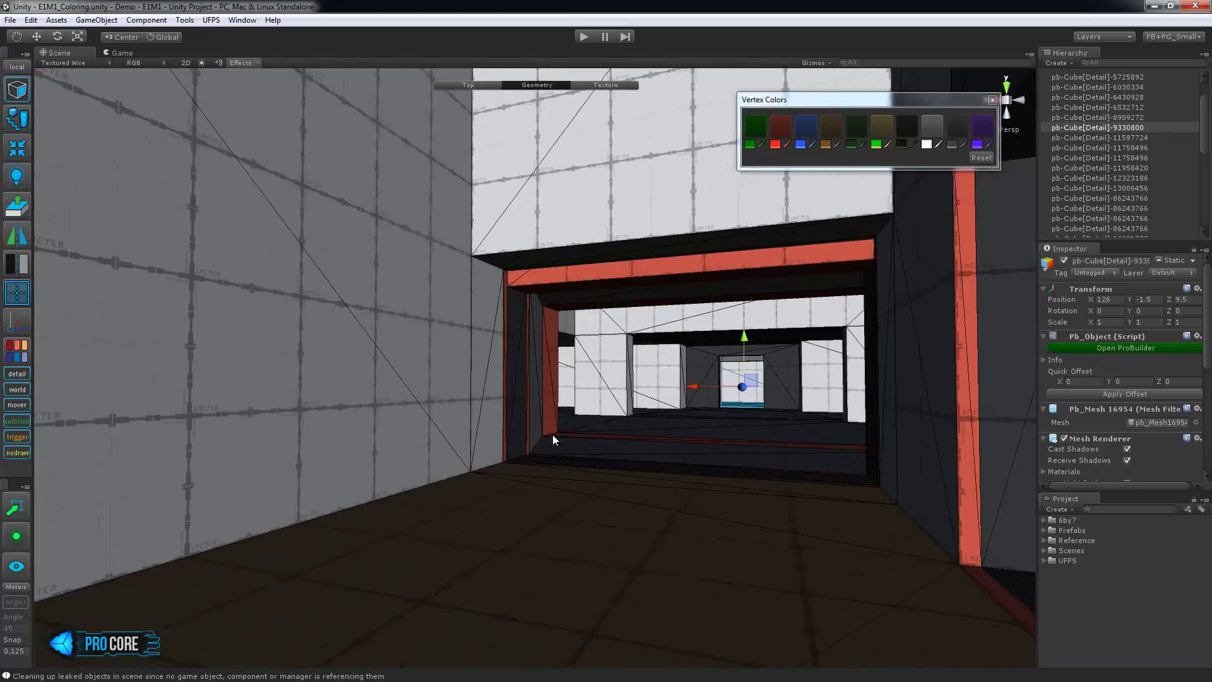
pyautogui.press('s')
pyautogui.moveTo(552, 433); pyautogui.dragTo(596, 436, button='right')
pyautogui.press('w')
# Step: Select the narrow wall face beside the red-edged threshold next to the green area and colour it red
pyautogui.click(597, 435)
pyautogui.keyDown('alt'); pyautogui.moveTo(517, 422); pyautogui.dragTo(873, 490); pyautogui.keyUp('alt')
pyautogui.moveTo(874, 490); pyautogui.dragTo(554, 417, button='middle')
pyautogui.keyDown('alt'); pyautogui.moveTo(555, 416); pyautogui.dragTo(893, 470); pyautogui.keyUp('alt')
pyautogui.click(414, 316)
pyautogui.scroll(3, 416, 317)
pyautogui.moveTo(427, 316); pyautogui.dragTo(608, 349, button='middle')
pyautogui.scroll(3, 608, 349)
pyautogui.keyDown('alt'); pyautogui.moveTo(608, 348); pyautogui.dragTo(596, 355); pyautogui.keyUp('alt')
pyautogui.click(596, 354)
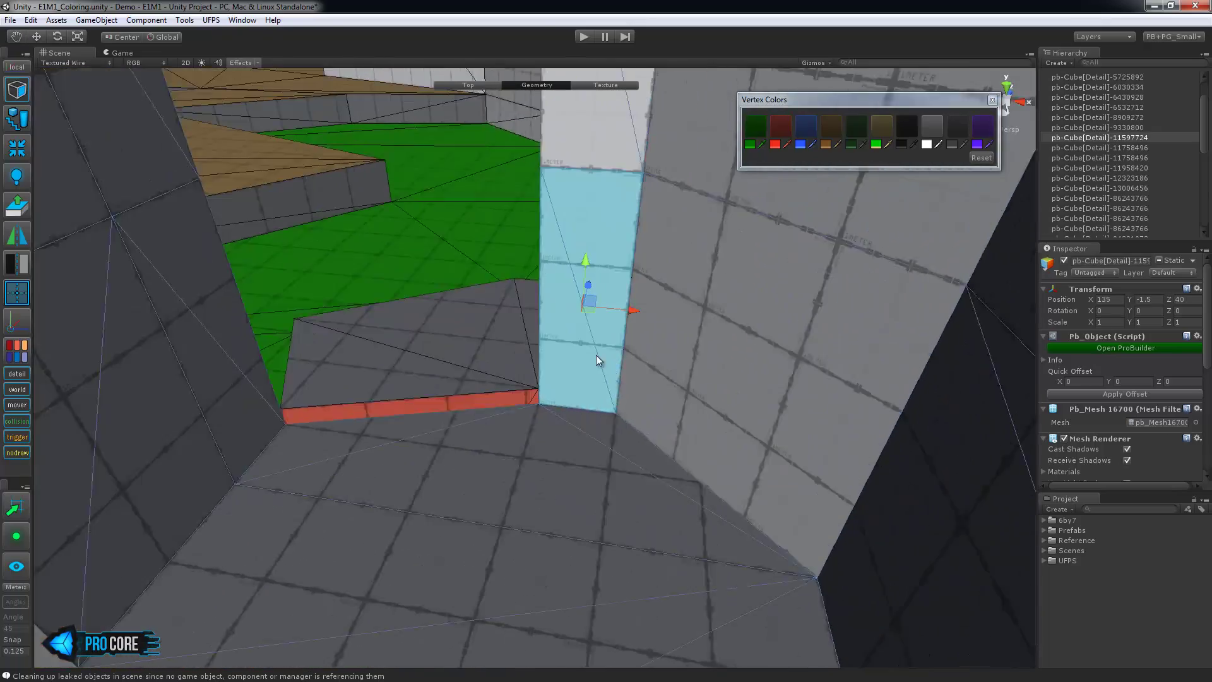
pyautogui.keyDown('alt'); pyautogui.moveTo(404, 401); pyautogui.dragTo(555, 474); pyautogui.keyUp('alt')
pyautogui.click(780, 128)
# Step: Select the adjoining faces around the same opening, grow the selection and colour them dark grey
pyautogui.moveTo(483, 467); pyautogui.dragTo(501, 328, button='middle')
pyautogui.click(537, 435)
pyautogui.keyDown('alt'); pyautogui.moveTo(537, 436); pyautogui.dragTo(560, 347); pyautogui.keyUp('alt')
pyautogui.click(671, 268)
pyautogui.hotkey('alt', 'g')
pyautogui.hotkey('alt', 'g')
pyautogui.click(958, 126)
# Step: Look over the coloured level from outside and inside the stair room for areas that still need colour
pyautogui.moveTo(560, 348); pyautogui.dragTo(628, 460, button='middle')
pyautogui.scroll(-5, 627, 460)
pyautogui.keyDown('alt'); pyautogui.moveTo(628, 459); pyautogui.dragTo(410, 188); pyautogui.keyUp('alt')
pyautogui.scroll(-4, 578, 400)
pyautogui.scroll(-5, 410, 188)
pyautogui.click(468, 340)
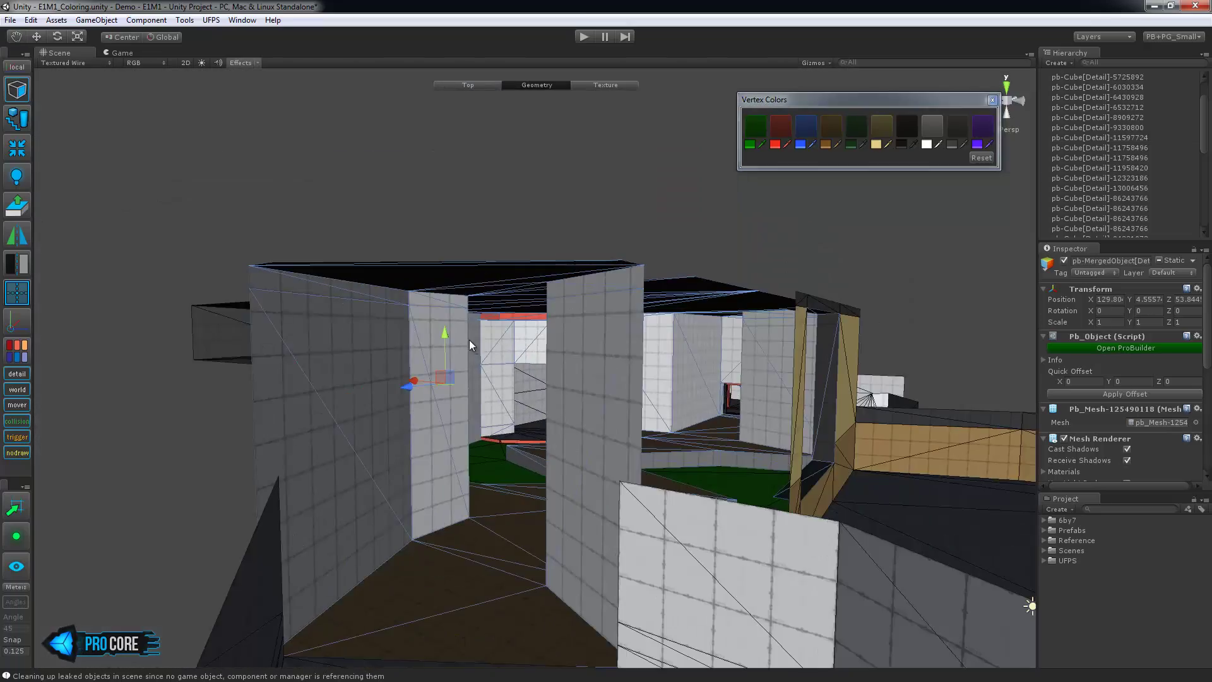
pyautogui.scroll(8, 520, 370)
pyautogui.scroll(-5, 520, 370)
pyautogui.click(485, 419)
pyautogui.keyDown('alt'); pyautogui.moveTo(485, 419); pyautogui.dragTo(590, 389); pyautogui.keyUp('alt')
pyautogui.scroll(-5, 589, 388)
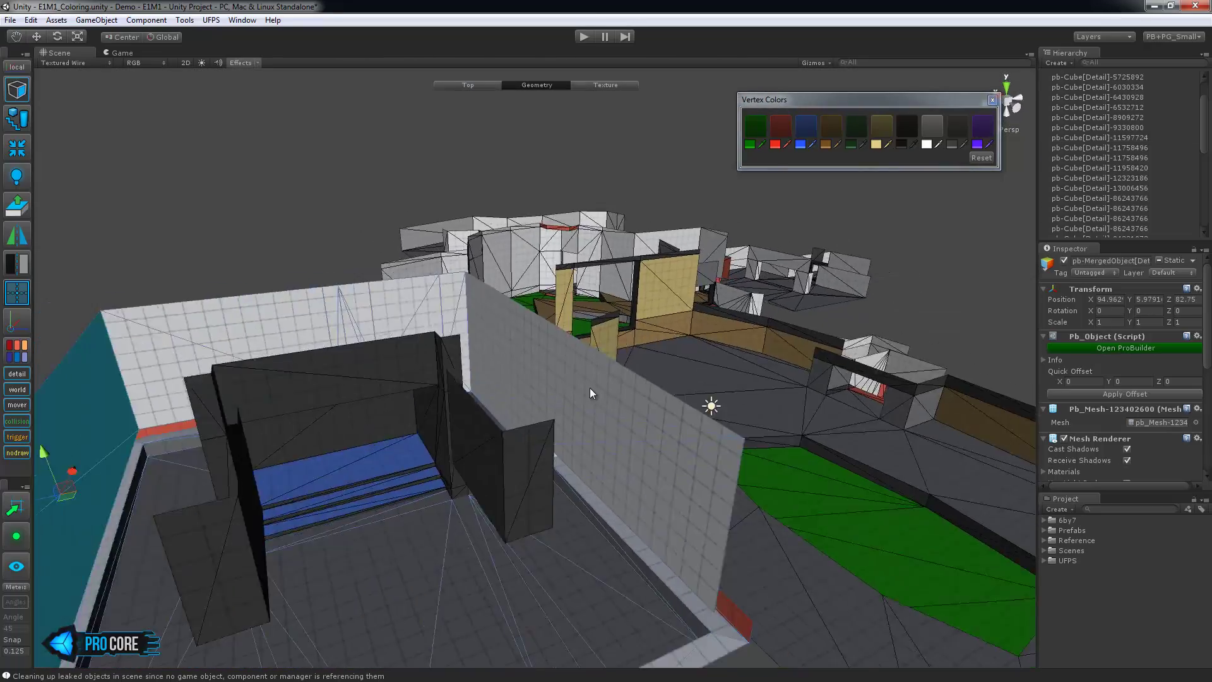
pyautogui.moveTo(589, 390); pyautogui.dragTo(473, 362, button='middle')
pyautogui.scroll(3, 556, 416)
pyautogui.moveTo(612, 435); pyautogui.dragTo(557, 396, button='middle')
pyautogui.scroll(-5, 558, 396)
pyautogui.moveTo(694, 454); pyautogui.dragTo(543, 372, button='middle')
pyautogui.click(607, 414)
pyautogui.scroll(-5, 609, 417)
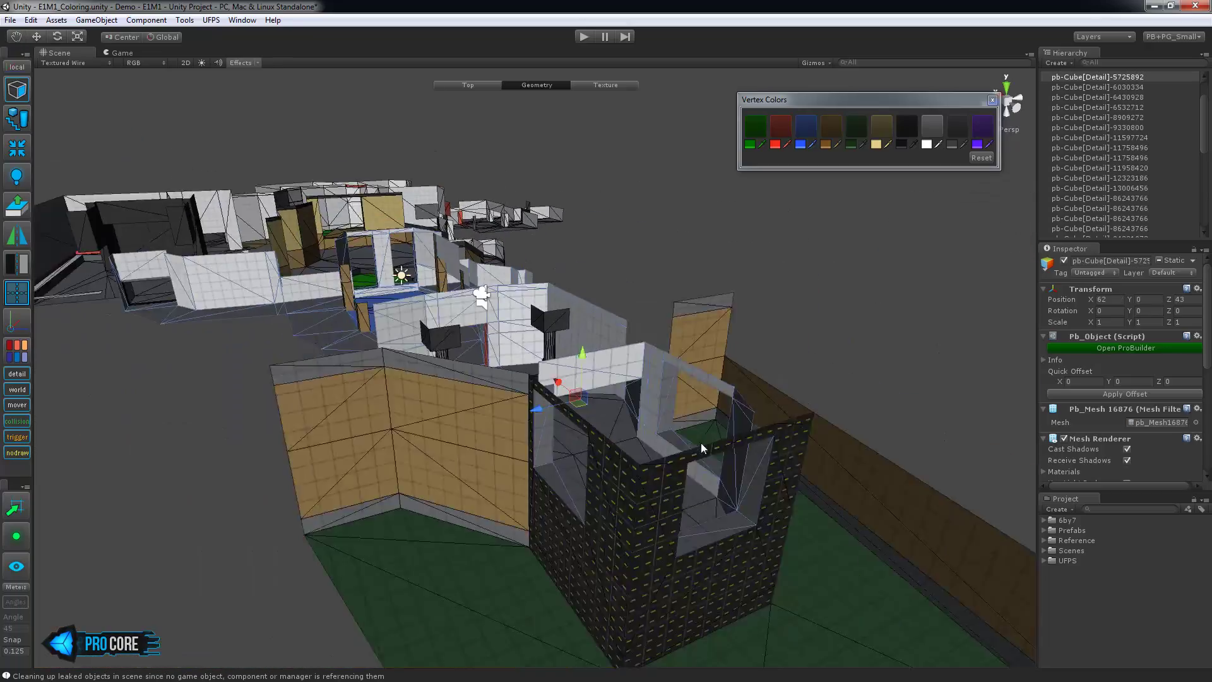
pyautogui.scroll(4, 655, 453)
pyautogui.scroll(3, 655, 453)
pyautogui.moveTo(684, 441); pyautogui.dragTo(505, 322, button='middle')
pyautogui.keyDown('alt'); pyautogui.moveTo(524, 334); pyautogui.dragTo(543, 246); pyautogui.keyUp('alt')
pyautogui.scroll(5, 619, 241)
pyautogui.keyDown('alt'); pyautogui.moveTo(620, 241); pyautogui.dragTo(559, 483); pyautogui.keyUp('alt')
pyautogui.scroll(-8, 559, 483)
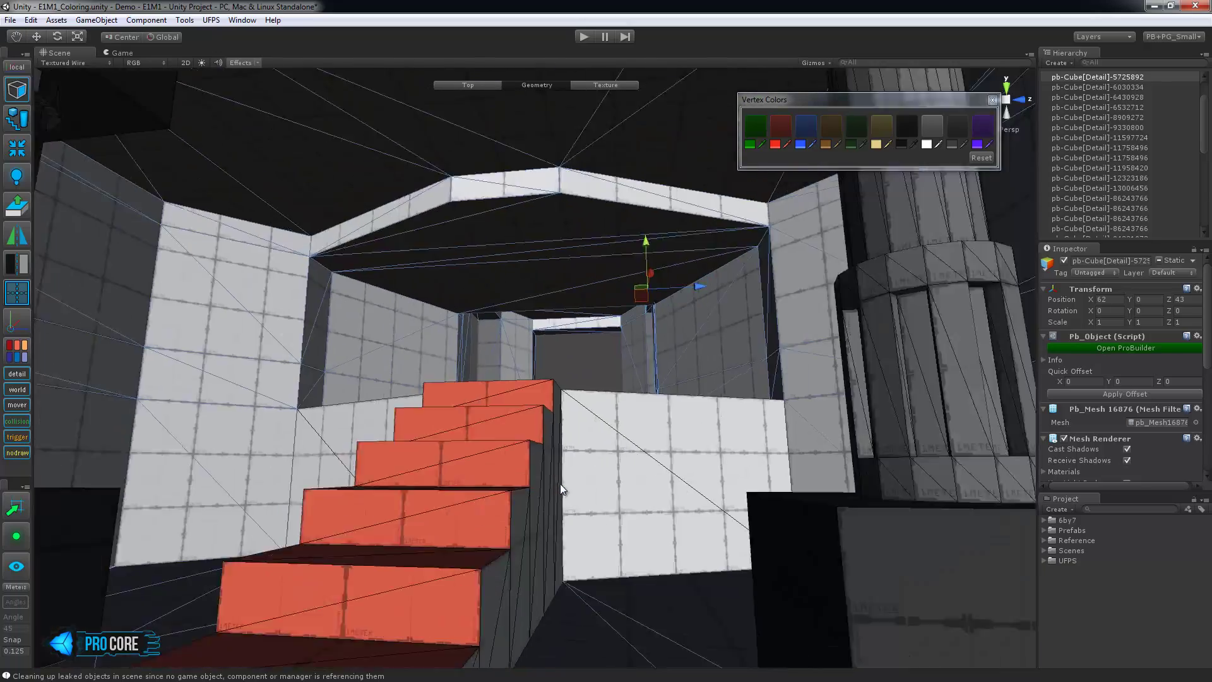
# Step: Add a cylinder in the windowed room above the stairs and lower it onto the floor at Y 4
pyautogui.scroll(8, 550, 483)
pyautogui.moveTo(551, 468); pyautogui.dragTo(589, 421, button='middle')
pyautogui.scroll(3, 510, 439)
pyautogui.press('Escape')
pyautogui.hotkey('ctrl', 'shift', 'k')
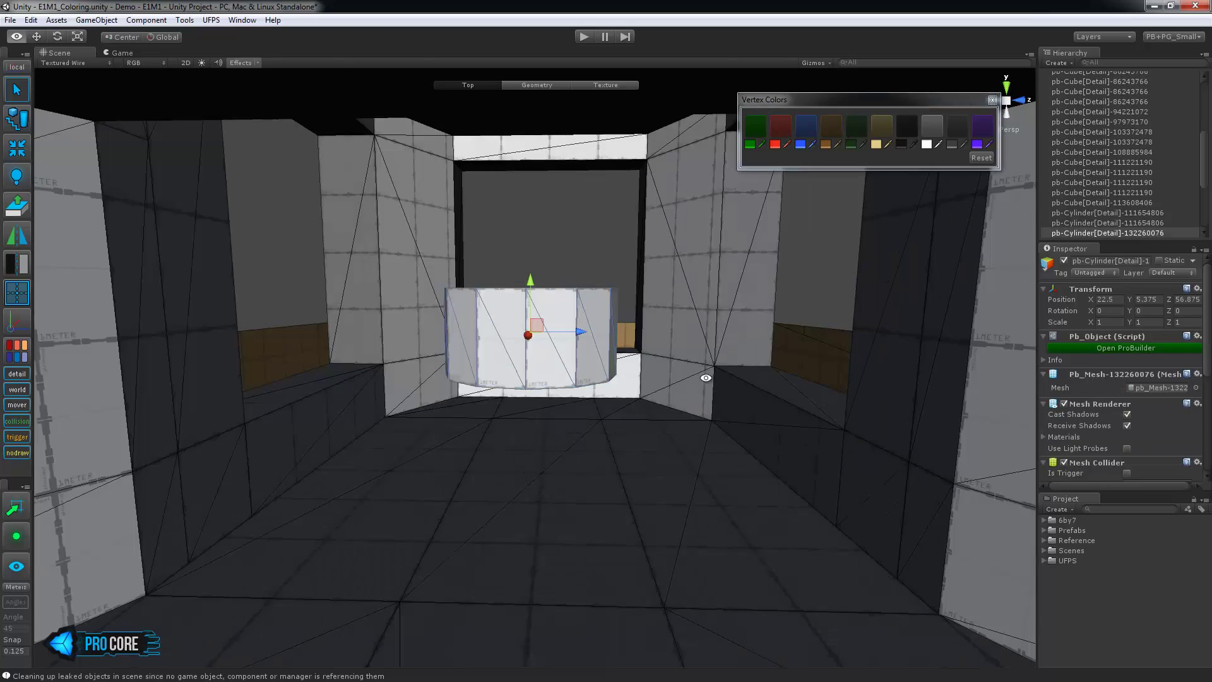
pyautogui.moveTo(528, 284); pyautogui.dragTo(527, 374)
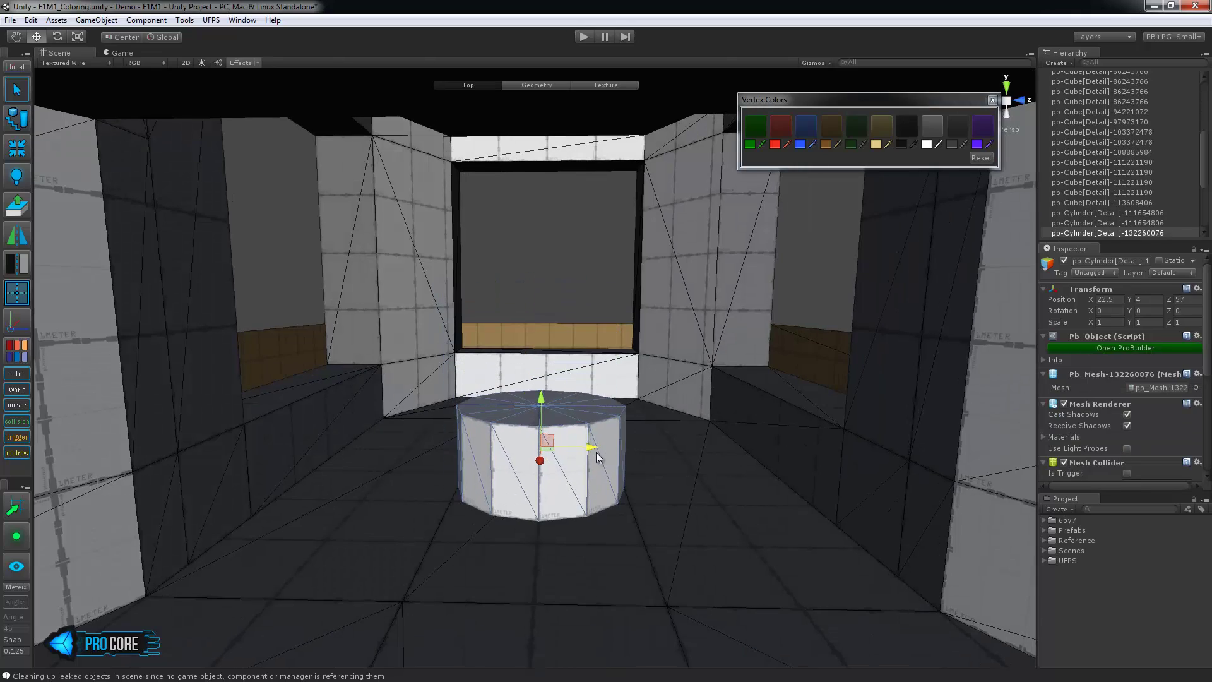
# Step: Move the cylinder across the windowed room's floor to X 21, Z 57
pyautogui.keyDown('alt'); pyautogui.moveTo(529, 522); pyautogui.dragTo(600, 564); pyautogui.keyUp('alt')
pyautogui.keyDown('alt'); pyautogui.moveTo(379, 385); pyautogui.dragTo(615, 443); pyautogui.keyUp('alt')
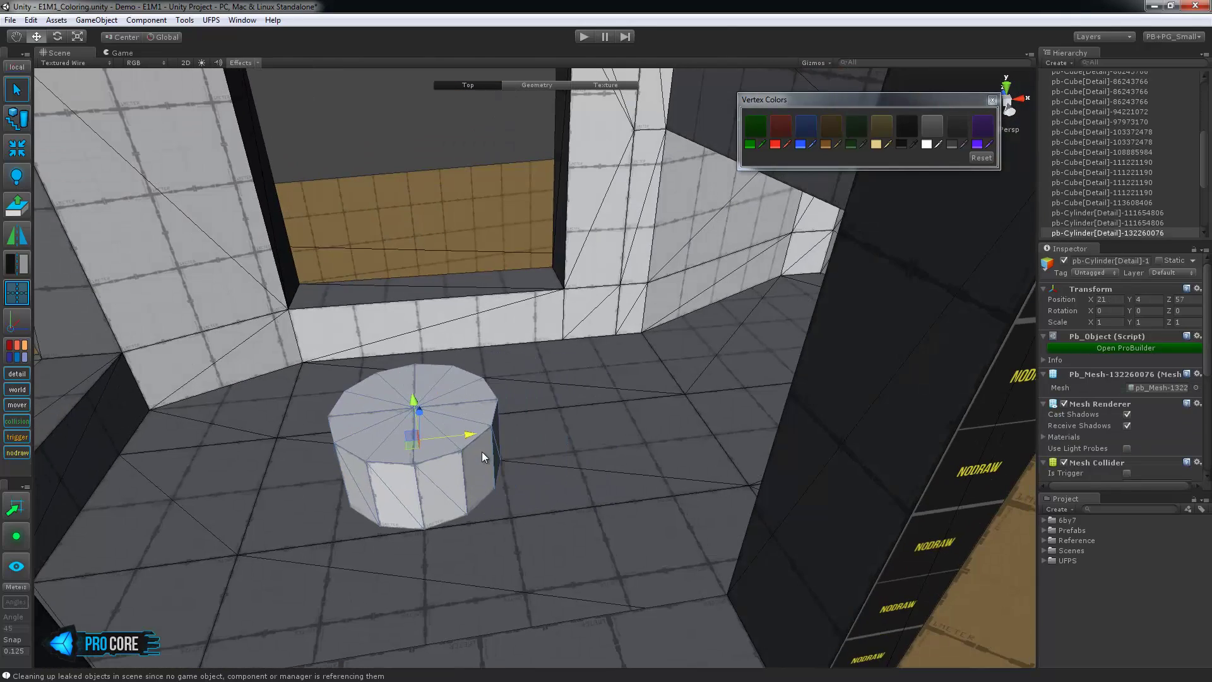
pyautogui.keyDown('alt'); pyautogui.moveTo(482, 452); pyautogui.dragTo(685, 496); pyautogui.keyUp('alt')
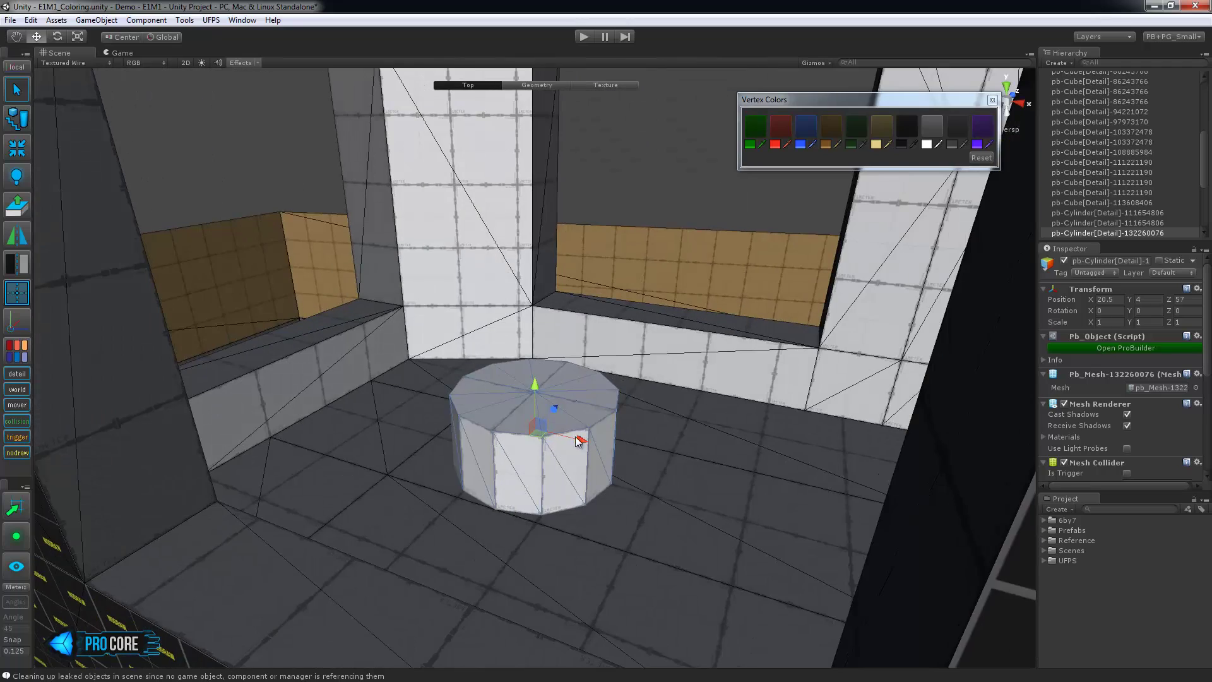
pyautogui.moveTo(579, 438); pyautogui.dragTo(619, 448)
pyautogui.keyDown('alt'); pyautogui.moveTo(714, 503); pyautogui.dragTo(614, 503); pyautogui.keyUp('alt')
pyautogui.scroll(4, 613, 503)
# Step: Try selecting the cylinder's top faces and colouring them blue
pyautogui.press('g')
pyautogui.click(608, 430)
pyautogui.keyDown('alt'); pyautogui.moveTo(645, 453); pyautogui.dragTo(650, 438); pyautogui.keyUp('alt')
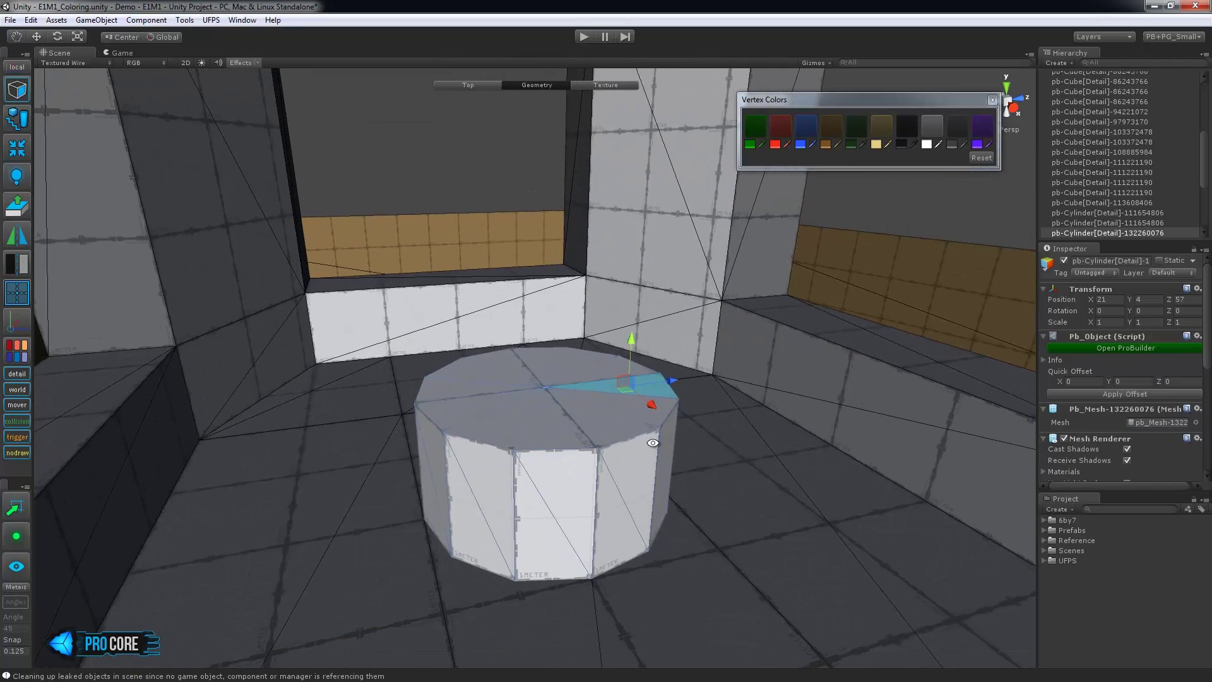
pyautogui.keyDown('shift'); pyautogui.click(627, 405); pyautogui.keyUp('shift')
pyautogui.keyDown('shift'); pyautogui.click(601, 421); pyautogui.keyUp('shift')
pyautogui.keyDown('shift'); pyautogui.click(552, 426); pyautogui.keyUp('shift')
pyautogui.keyDown('shift'); pyautogui.click(502, 422); pyautogui.keyUp('shift')
pyautogui.keyDown('shift'); pyautogui.click(461, 389); pyautogui.keyUp('shift')
pyautogui.click(811, 128)
# Step: Select all faces of the cylinder and colour them dark grey, RGBA(65, 65, 65, 255)
pyautogui.click(608, 537)
pyautogui.keyDown('alt'); pyautogui.moveTo(607, 538); pyautogui.dragTo(601, 486); pyautogui.keyUp('alt')
pyautogui.keyDown('alt'); pyautogui.moveTo(448, 397); pyautogui.dragTo(825, 563); pyautogui.keyUp('alt')
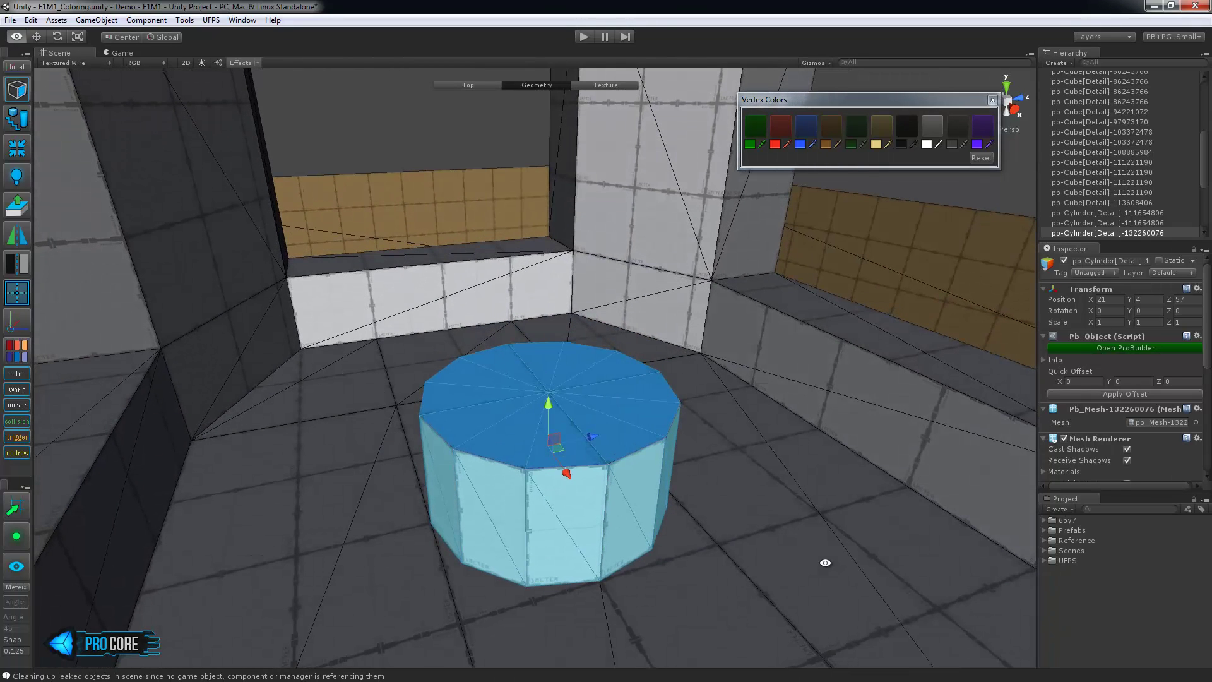
pyautogui.click(910, 130)
# Step: Recolour the top faces of the dark grey cylinder blue
pyautogui.click(598, 383)
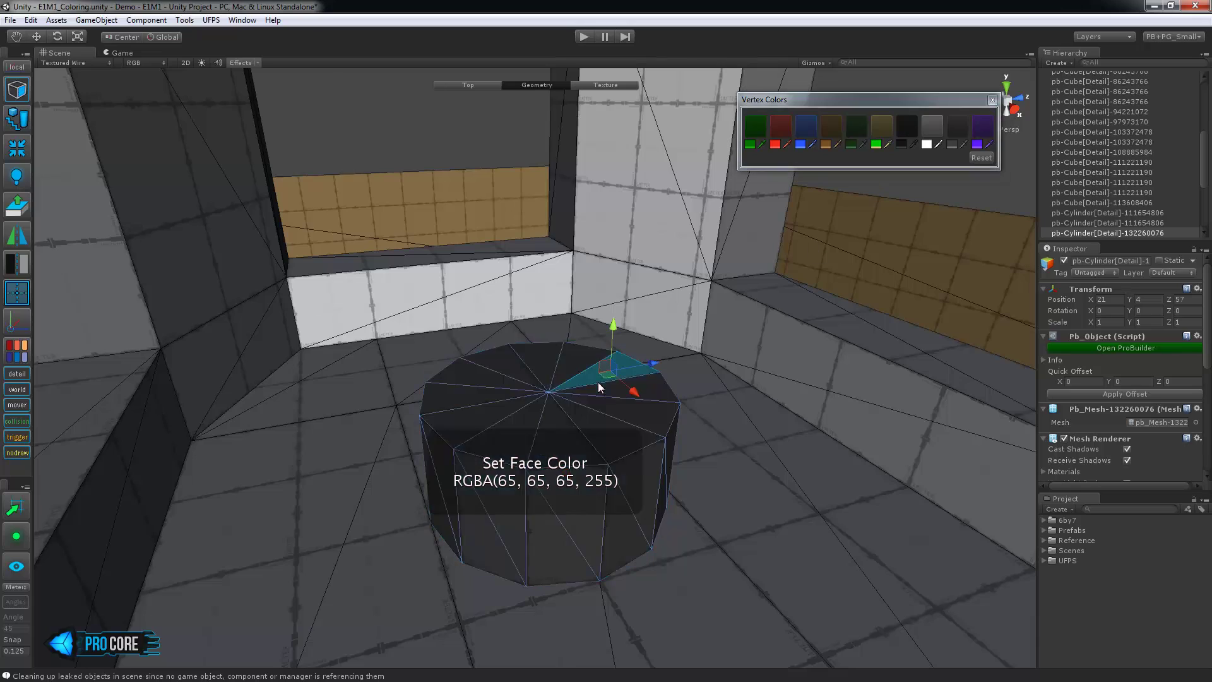
pyautogui.click(810, 123)
pyautogui.keyDown('alt'); pyautogui.moveTo(810, 122); pyautogui.dragTo(559, 439); pyautogui.keyUp('alt')
pyautogui.press('BackSpace')
pyautogui.keyDown('alt'); pyautogui.moveTo(577, 176); pyautogui.dragTo(604, 447); pyautogui.keyUp('alt')
pyautogui.click(613, 335)
pyautogui.press('f')
pyautogui.scroll(-3, 722, 513)
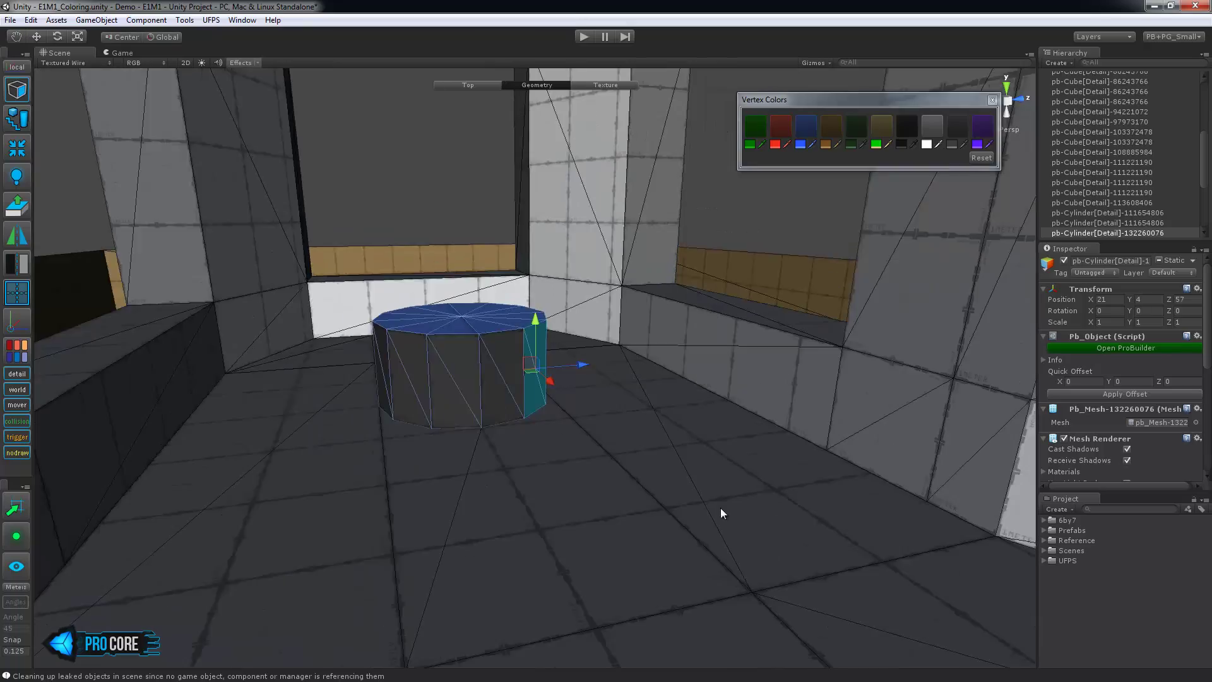
# Step: Select the recessed panel faces around the lower section of the stair room's pillar at Z 61 and colour them blue
pyautogui.keyDown('alt'); pyautogui.moveTo(722, 514); pyautogui.dragTo(416, 403); pyautogui.keyUp('alt')
pyautogui.moveTo(416, 403); pyautogui.dragTo(425, 492, button='middle')
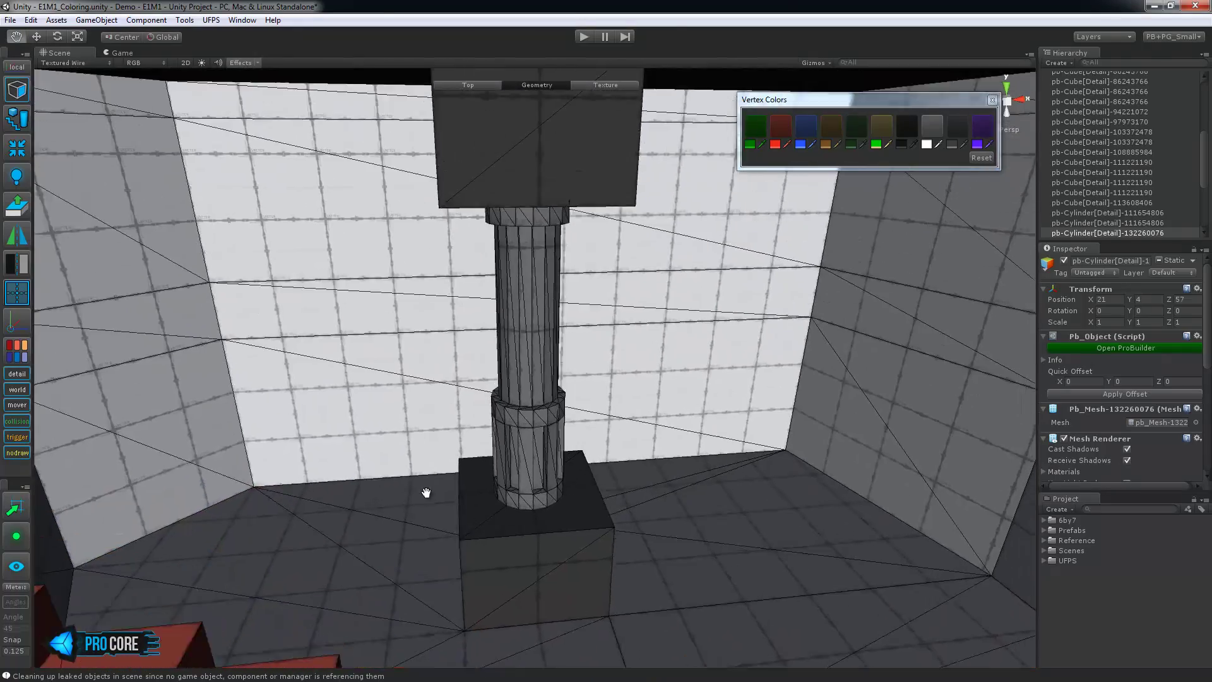
pyautogui.keyDown('alt'); pyautogui.moveTo(425, 492); pyautogui.dragTo(566, 416); pyautogui.keyUp('alt')
pyautogui.click(461, 448)
pyautogui.press('f')
pyautogui.scroll(-5, 554, 508)
pyautogui.keyDown('alt'); pyautogui.moveTo(681, 398); pyautogui.dragTo(616, 423); pyautogui.keyUp('alt')
pyautogui.scroll(2, 622, 477)
pyautogui.keyDown('alt'); pyautogui.moveTo(738, 436); pyautogui.dragTo(429, 473); pyautogui.keyUp('alt')
pyautogui.keyDown('shift'); pyautogui.click(445, 407); pyautogui.keyUp('shift')
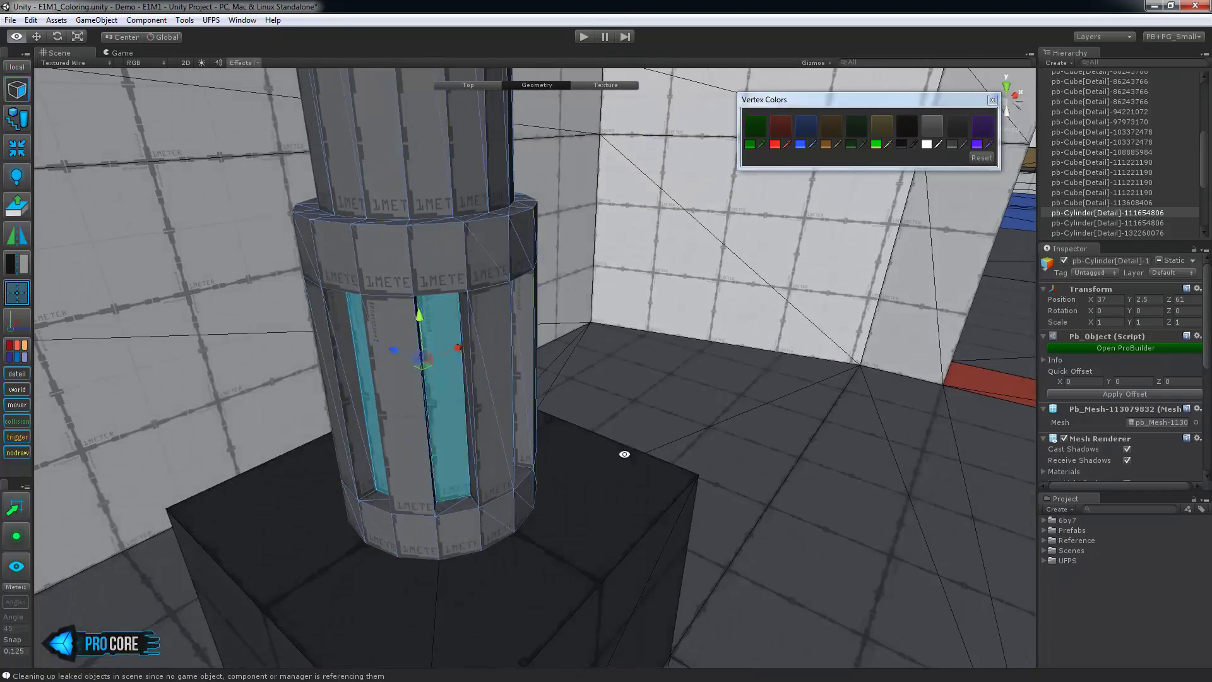
pyautogui.keyDown('alt'); pyautogui.moveTo(622, 451); pyautogui.dragTo(467, 435); pyautogui.keyUp('alt')
pyautogui.keyDown('shift'); pyautogui.click(499, 408); pyautogui.keyUp('shift')
pyautogui.click(957, 125)
pyautogui.keyDown('alt'); pyautogui.moveTo(687, 303); pyautogui.dragTo(591, 295); pyautogui.keyUp('alt')
pyautogui.scroll(-5, 592, 294)
pyautogui.moveTo(592, 295); pyautogui.dragTo(676, 309, button='middle')
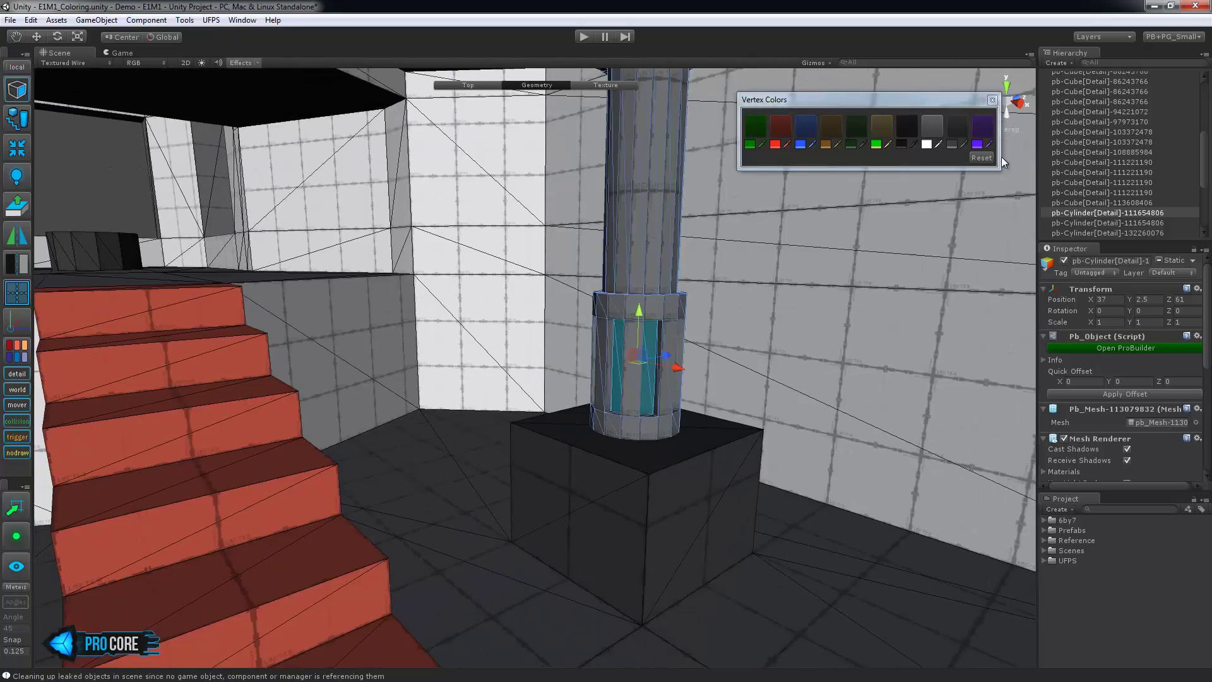
pyautogui.click(810, 130)
# Step: Select the recessed panel faces of the other pillar beside the stairs and colour them blue
pyautogui.moveTo(396, 353); pyautogui.dragTo(608, 342, button='middle')
pyautogui.scroll(-2, 609, 343)
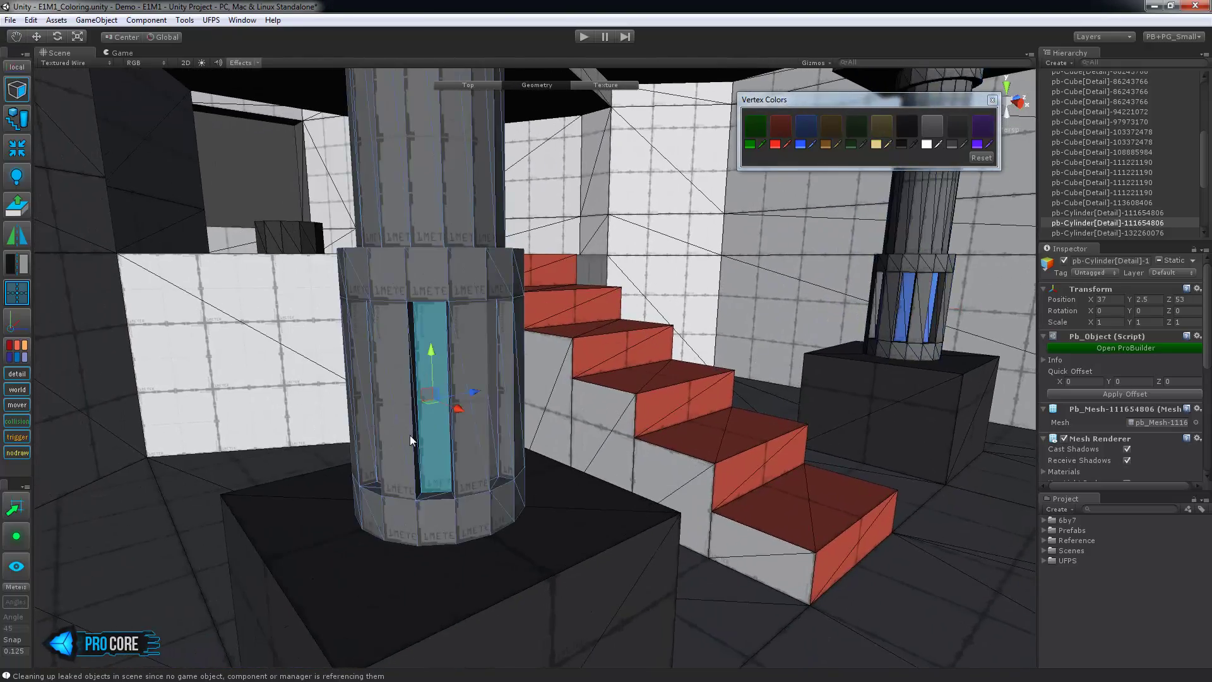
pyautogui.keyDown('alt'); pyautogui.moveTo(410, 435); pyautogui.dragTo(637, 442); pyautogui.keyUp('alt')
pyautogui.click(808, 131)
pyautogui.keyDown('alt'); pyautogui.moveTo(745, 423); pyautogui.dragTo(690, 463); pyautogui.keyUp('alt')
pyautogui.scroll(-4, 653, 411)
# Step: Select the side faces on both sides of the red stairs and colour them dark grey
pyautogui.press('Escape')
pyautogui.press('g')
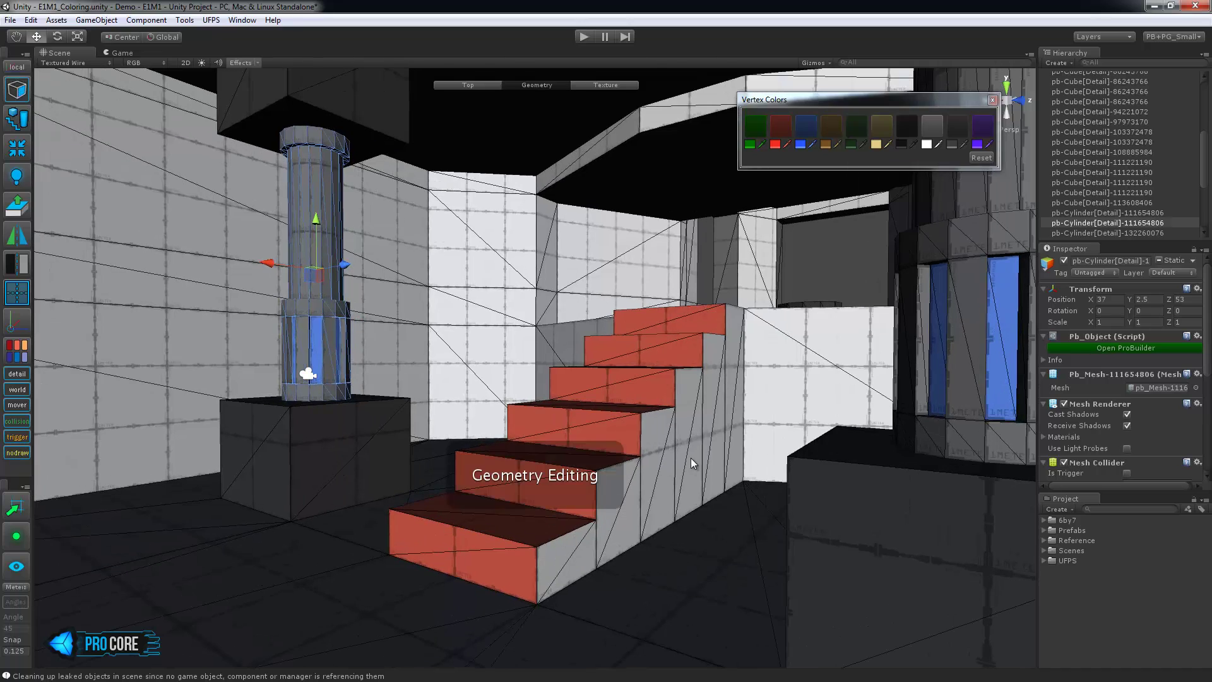
pyautogui.click(691, 458)
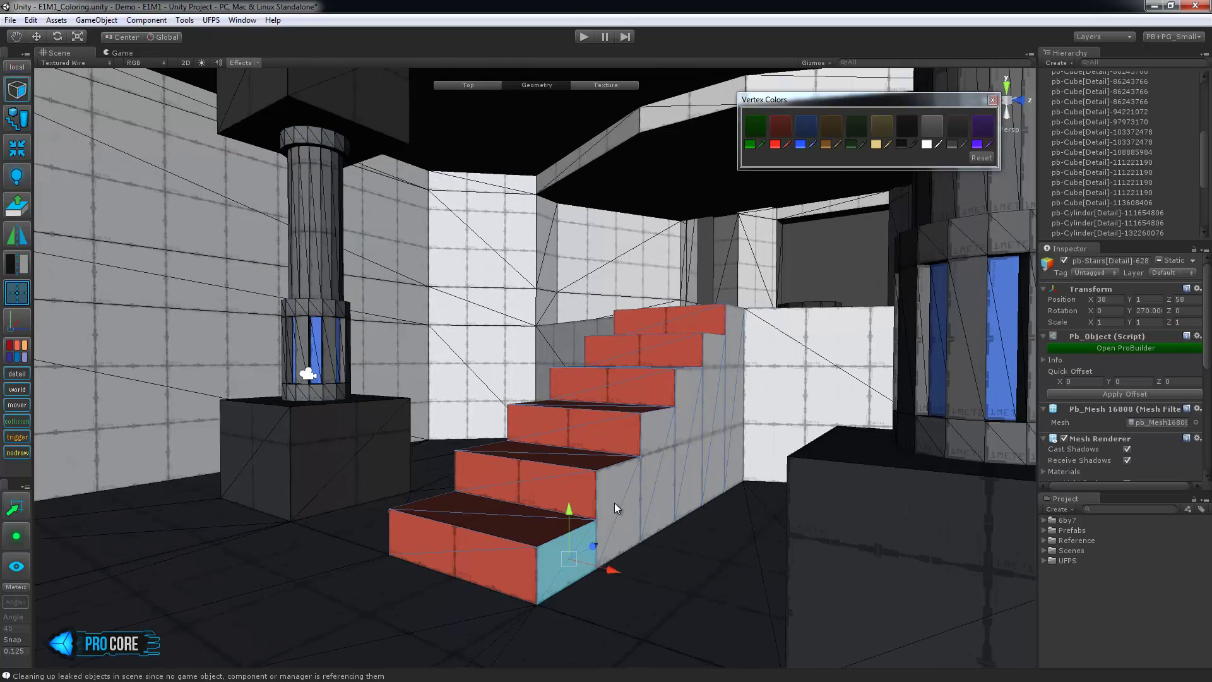
pyautogui.click(957, 127)
pyautogui.keyDown('alt'); pyautogui.moveTo(601, 382); pyautogui.dragTo(814, 386); pyautogui.keyUp('alt')
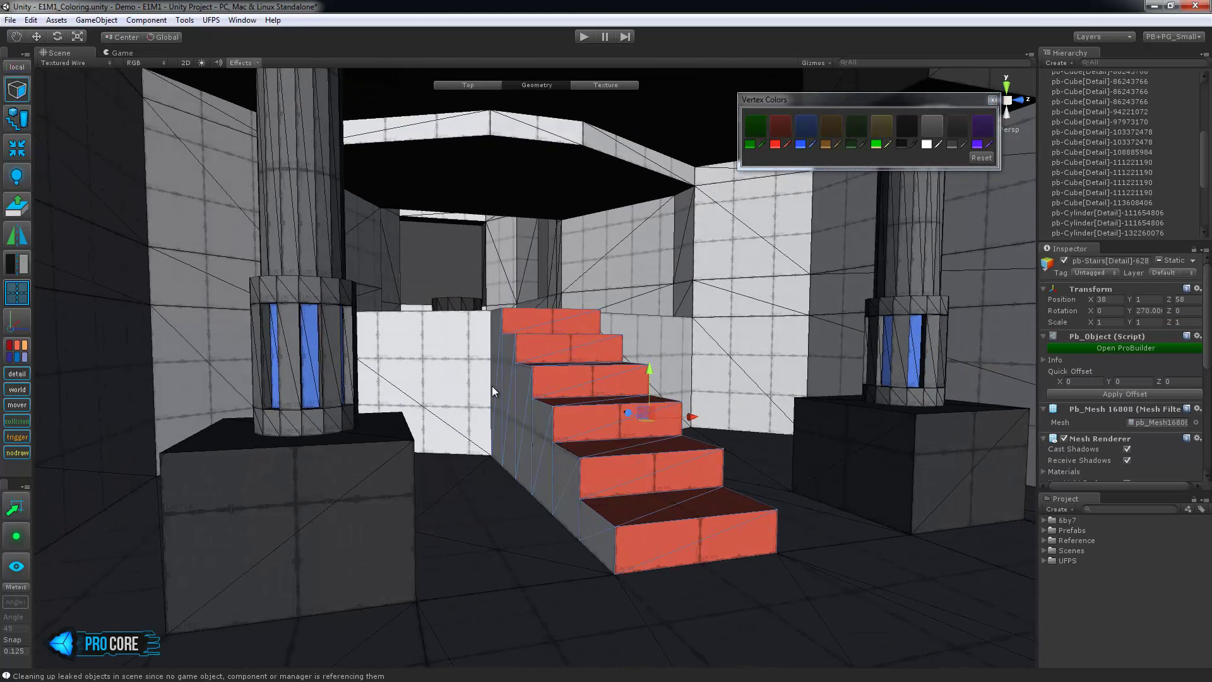
pyautogui.click(958, 127)
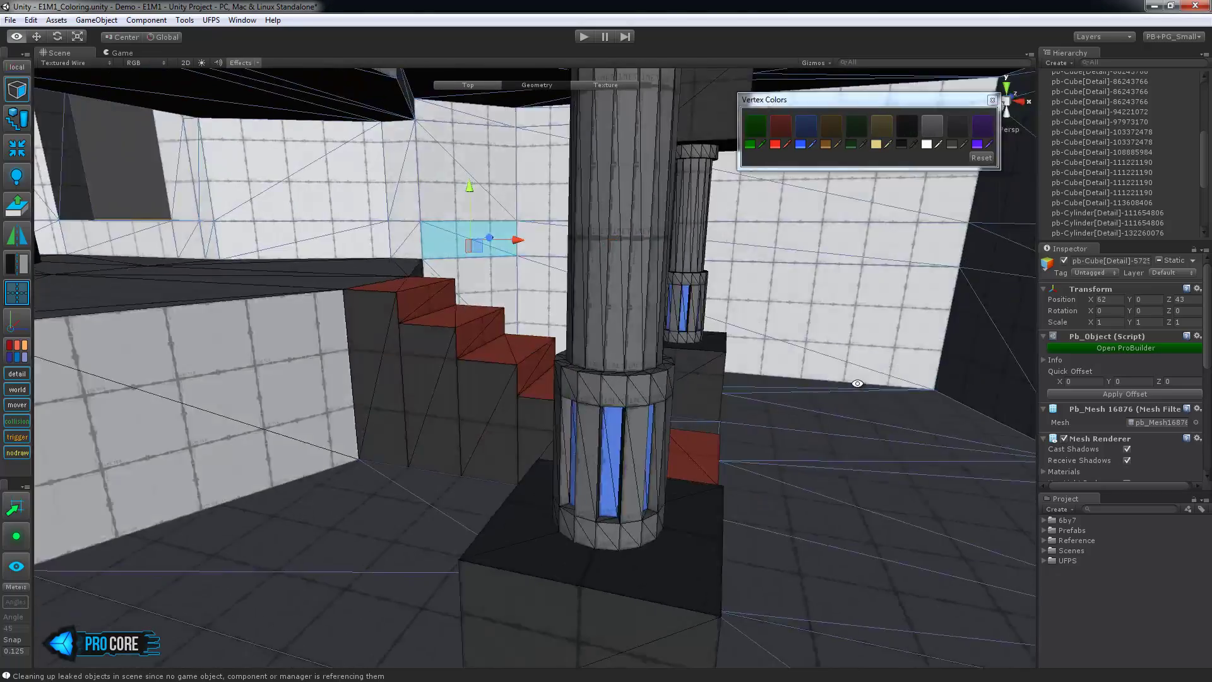
# Step: Colour the platform's front walls beside the stairs and the angled trim faces above the platform opening dark grey
pyautogui.keyDown('alt'); pyautogui.moveTo(855, 382); pyautogui.dragTo(507, 400); pyautogui.keyUp('alt')
pyautogui.click(957, 127)
pyautogui.keyDown('alt'); pyautogui.moveTo(631, 296); pyautogui.dragTo(622, 243); pyautogui.keyUp('alt')
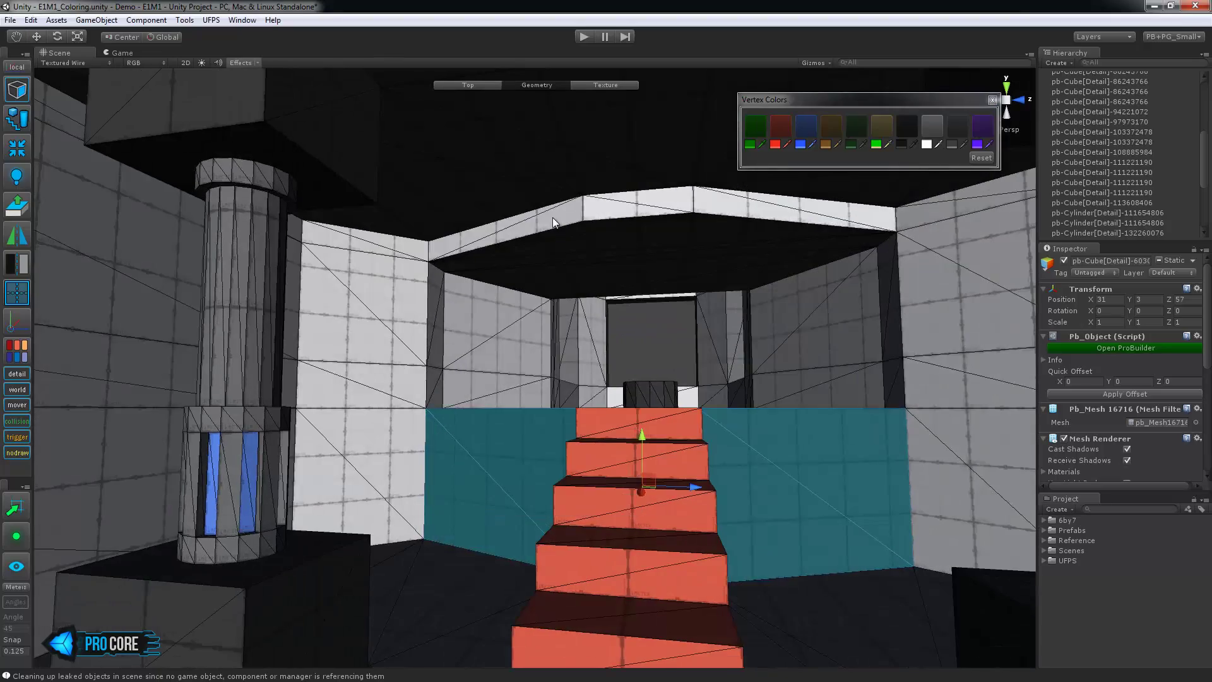
pyautogui.click(552, 218)
pyautogui.keyDown('shift'); pyautogui.click(643, 205); pyautogui.keyUp('shift')
pyautogui.click(957, 127)
# Step: Select the doorway faces leading out of the stair room and colour them red
pyautogui.keyDown('alt'); pyautogui.moveTo(877, 265); pyautogui.dragTo(703, 315); pyautogui.keyUp('alt')
pyautogui.click(676, 351)
pyautogui.click(584, 323)
pyautogui.click(782, 128)
# Step: Select the long header face beneath the ceiling near the brown pillars and colour it dark grey, RGBA(65, 65, 65, 255)
pyautogui.keyDown('alt'); pyautogui.moveTo(738, 258); pyautogui.dragTo(573, 381); pyautogui.keyUp('alt')
pyautogui.click(590, 349)
pyautogui.click(649, 399)
pyautogui.press('f')
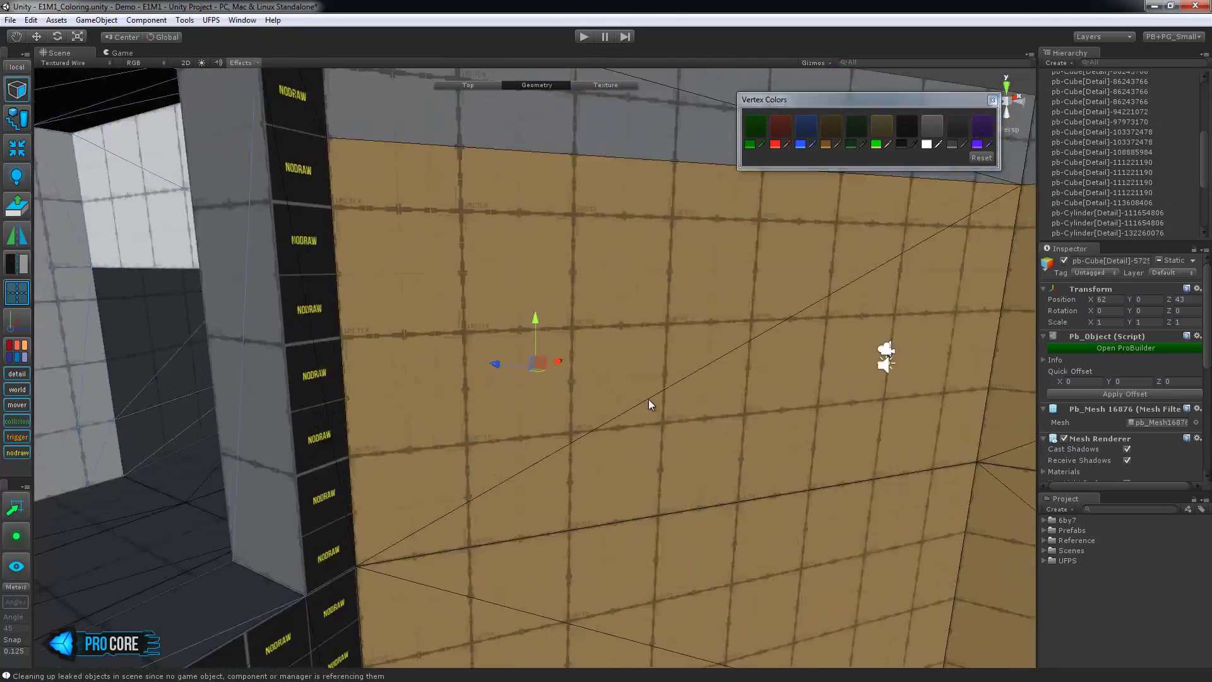
pyautogui.scroll(8, 631, 376)
pyautogui.keyDown('alt'); pyautogui.moveTo(799, 418); pyautogui.dragTo(1029, 347); pyautogui.keyUp('alt')
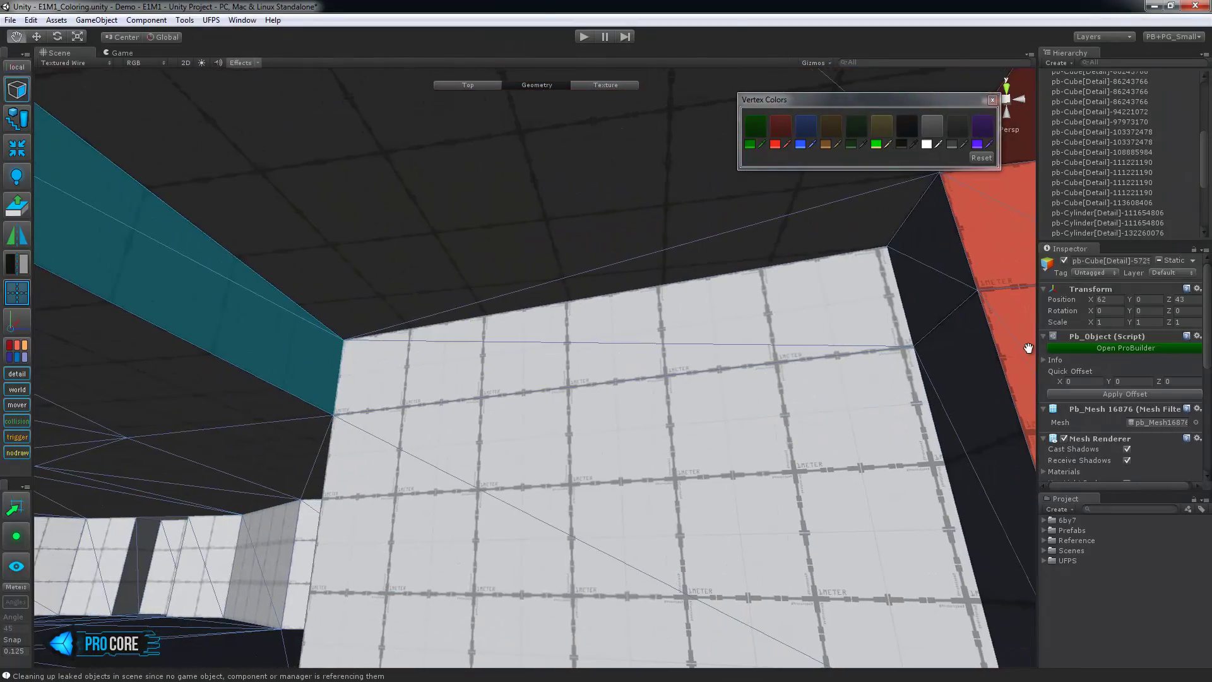
pyautogui.click(959, 126)
pyautogui.keyDown('alt'); pyautogui.moveTo(183, 442); pyautogui.dragTo(543, 360); pyautogui.keyUp('alt')
pyautogui.click(956, 126)
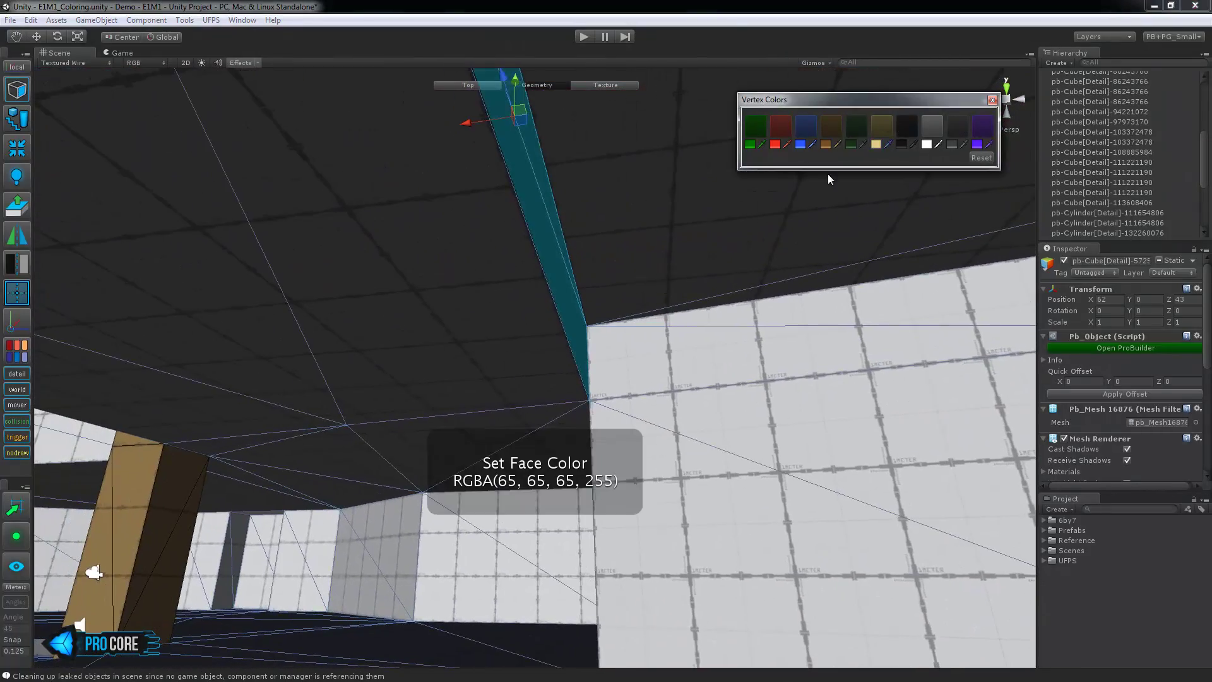
# Step: Select the side and floor faces of the wall recess in the brown-pillared room and colour them red
pyautogui.keyDown('alt'); pyautogui.moveTo(139, 404); pyautogui.dragTo(353, 390); pyautogui.keyUp('alt')
pyautogui.click(267, 398)
pyautogui.keyDown('alt'); pyautogui.moveTo(266, 398); pyautogui.dragTo(282, 369); pyautogui.keyUp('alt')
pyautogui.press('f')
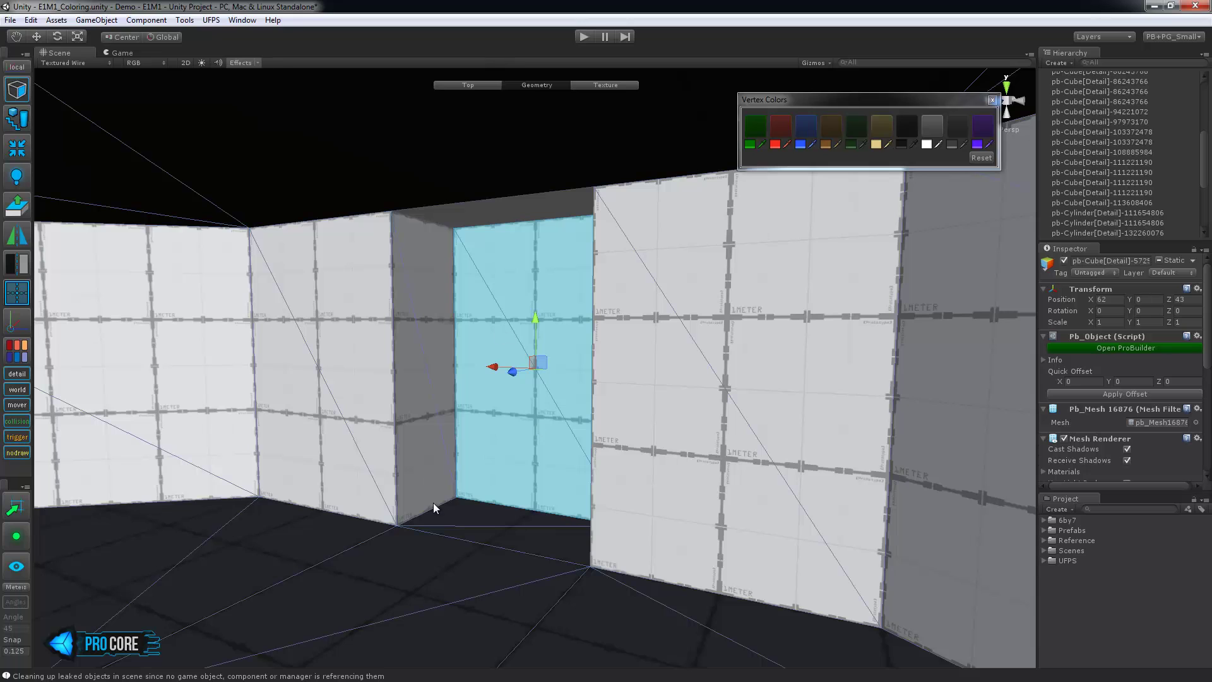
pyautogui.keyDown('alt'); pyautogui.moveTo(433, 379); pyautogui.dragTo(550, 370); pyautogui.keyUp('alt')
pyautogui.click(786, 128)
# Step: Select the ceiling face of the wall recess and colour it red, RGBA(249, 105, 83, 255)
pyautogui.press('h')
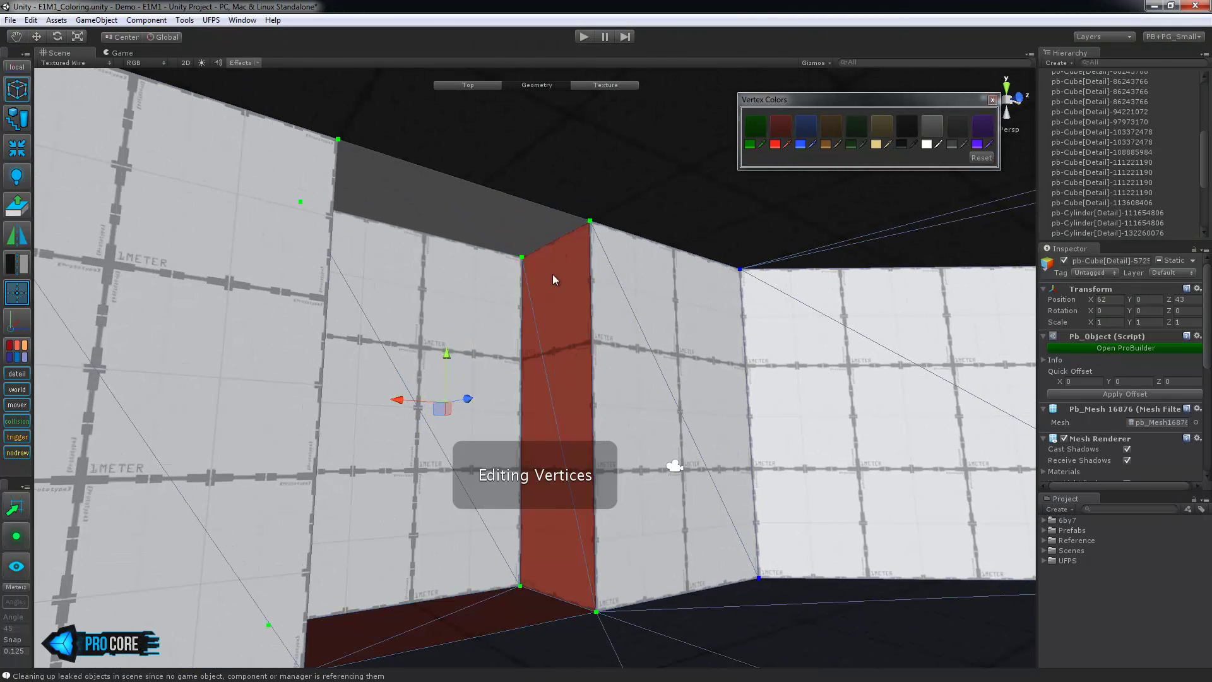
pyautogui.press('h')
pyautogui.keyDown('alt'); pyautogui.moveTo(566, 300); pyautogui.dragTo(400, 328); pyautogui.keyUp('alt')
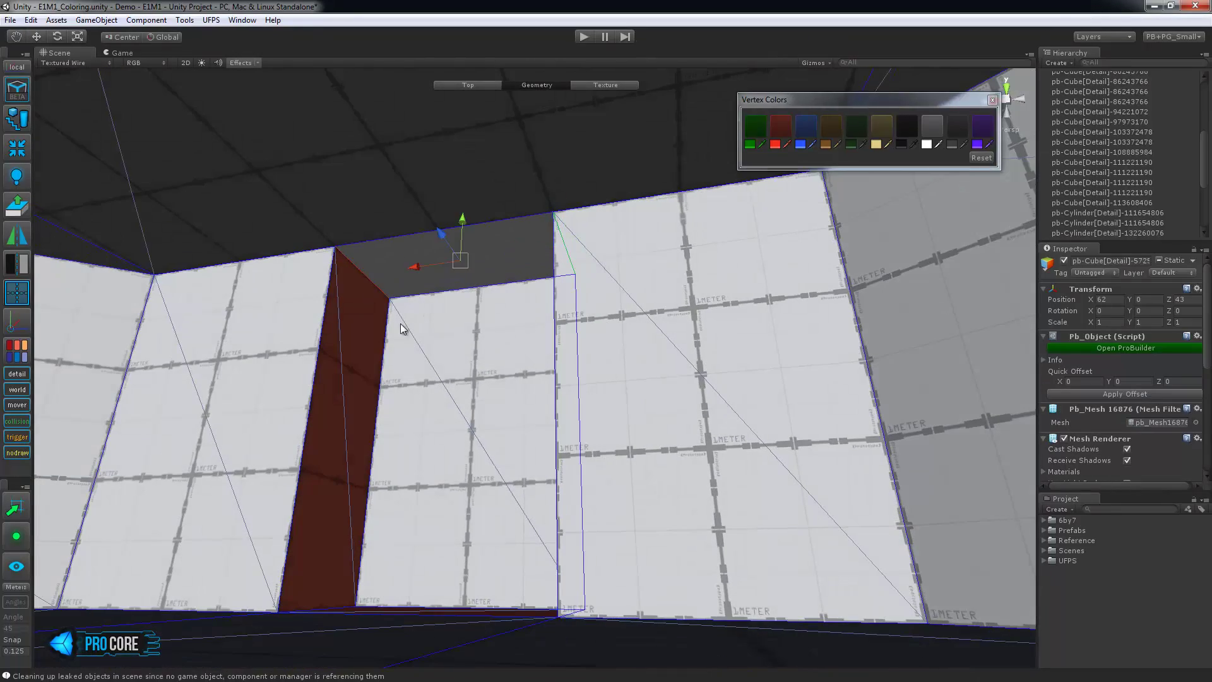
pyautogui.press('h')
pyautogui.press('h')
pyautogui.keyDown('alt'); pyautogui.moveTo(466, 357); pyautogui.dragTo(486, 422); pyautogui.keyUp('alt')
pyautogui.click(486, 422)
pyautogui.click(780, 131)
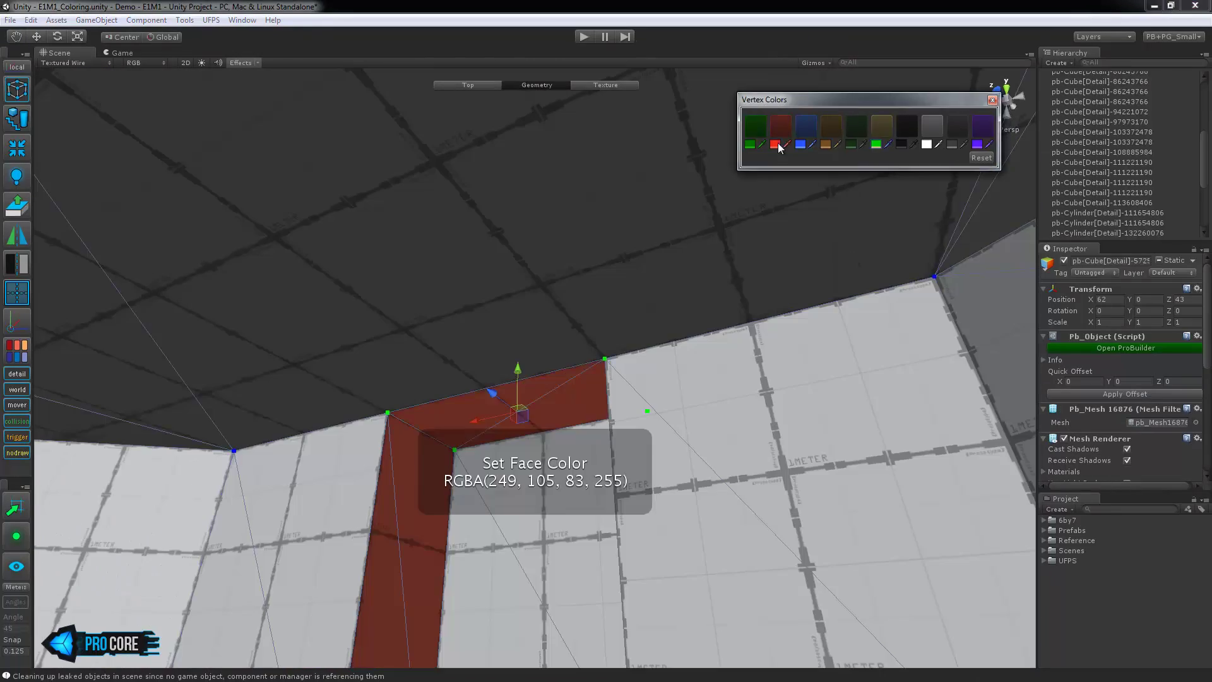
# Step: Colour the back wall face of the recess white and leave geometry editing
pyautogui.keyDown('alt'); pyautogui.moveTo(353, 442); pyautogui.dragTo(502, 475); pyautogui.keyUp('alt')
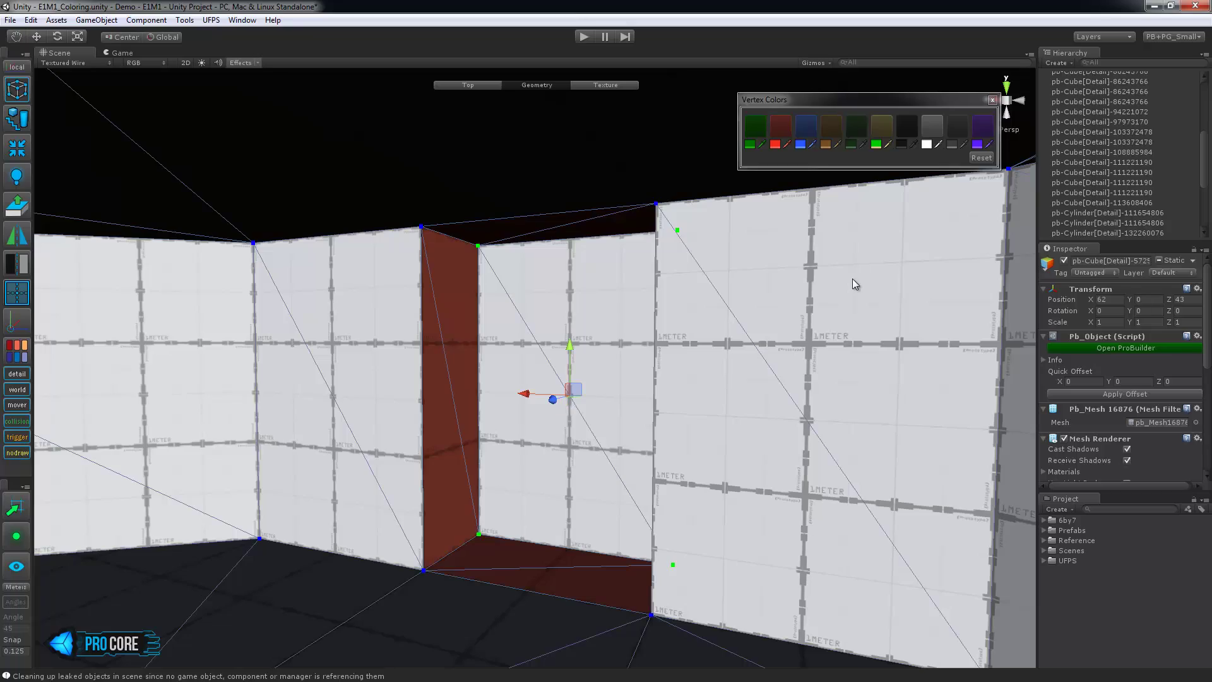
pyautogui.click(933, 129)
pyautogui.keyDown('alt'); pyautogui.moveTo(839, 195); pyautogui.dragTo(454, 424); pyautogui.keyUp('alt')
pyautogui.scroll(-5, 697, 436)
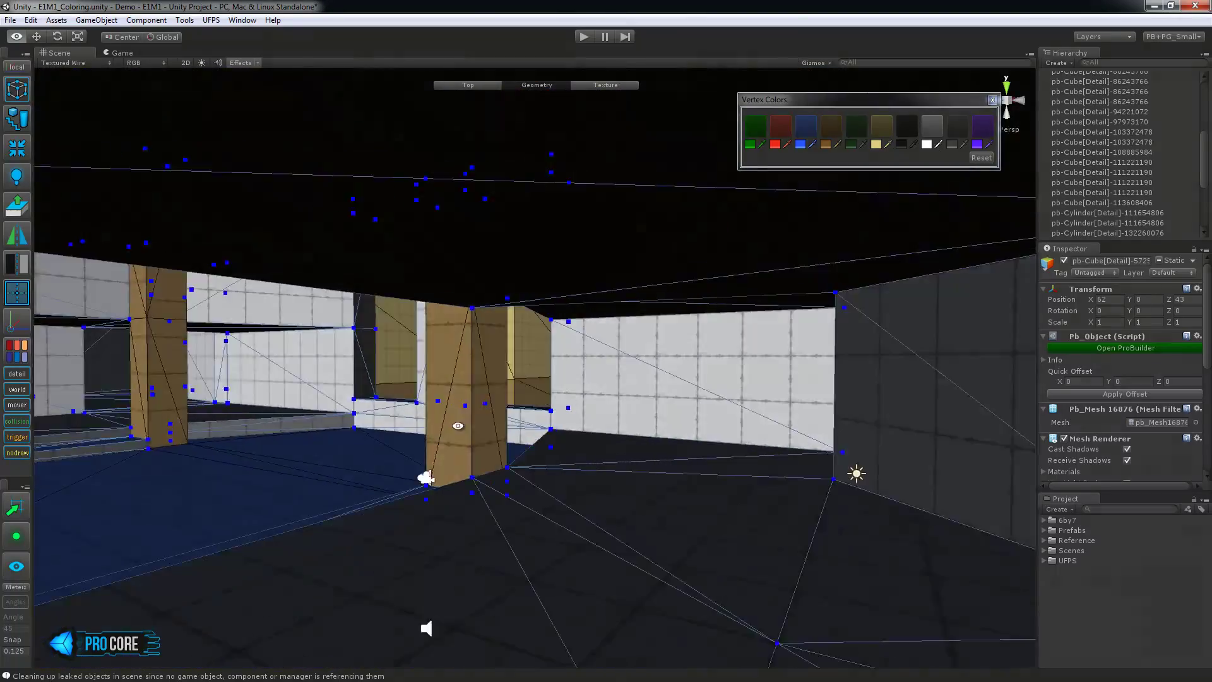
pyautogui.moveTo(454, 425); pyautogui.dragTo(554, 343, button='middle')
pyautogui.keyDown('alt'); pyautogui.moveTo(554, 344); pyautogui.dragTo(554, 455); pyautogui.keyUp('alt')
pyautogui.scroll(-5, 554, 455)
pyautogui.press('Escape')
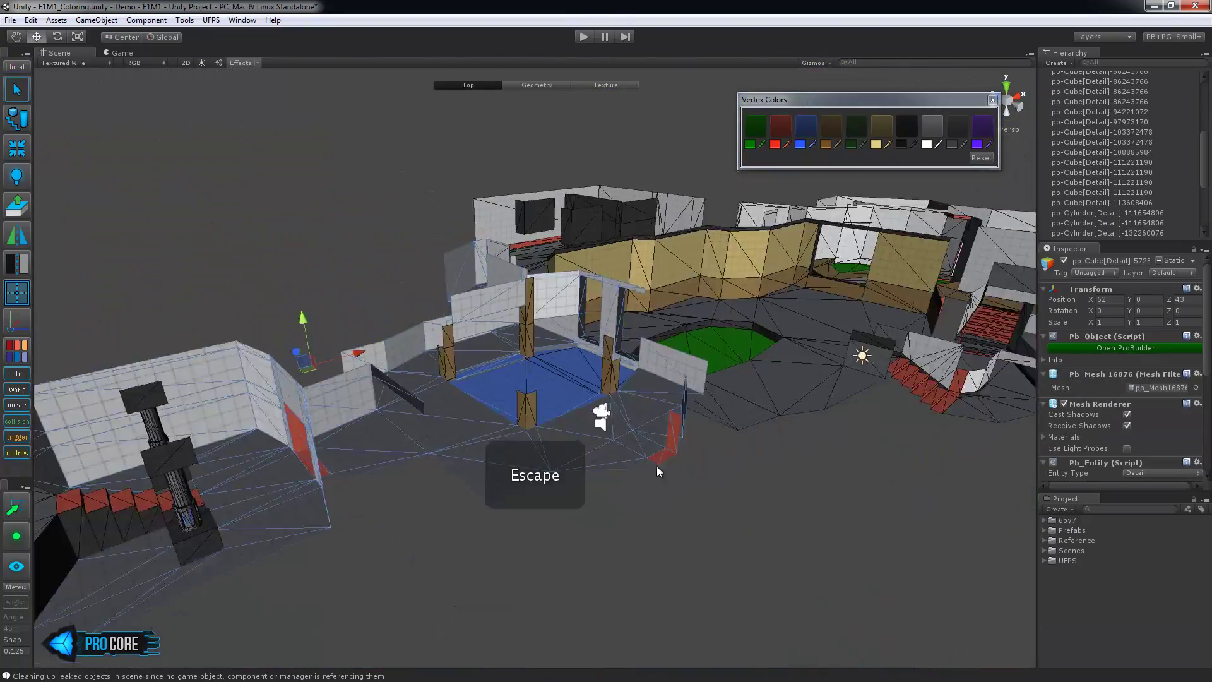
# Step: Select the merged room object containing the green floor and brown zigzag path and start editing its geometry
pyautogui.click(657, 467)
pyautogui.keyDown('alt'); pyautogui.moveTo(657, 468); pyautogui.dragTo(519, 425); pyautogui.keyUp('alt')
pyautogui.scroll(5, 519, 417)
pyautogui.click(443, 435)
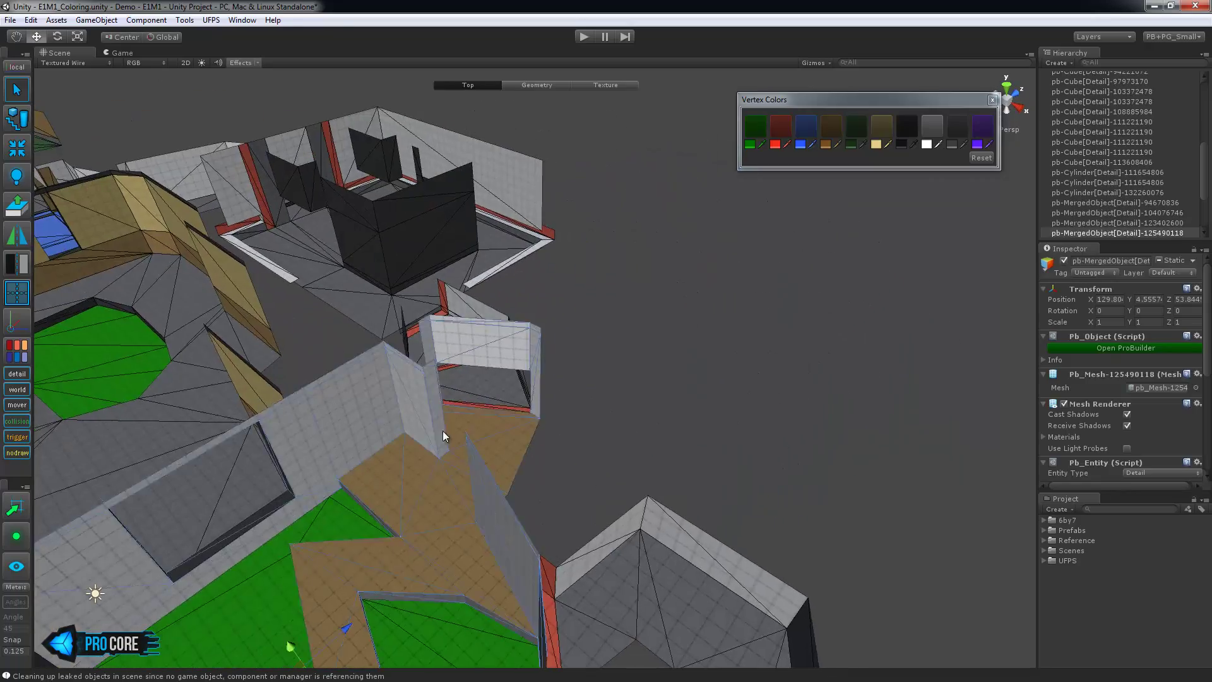
pyautogui.scroll(4, 443, 435)
pyautogui.moveTo(444, 435); pyautogui.dragTo(555, 438, button='middle')
pyautogui.scroll(4, 556, 438)
pyautogui.press('g')
# Step: Select the narrow faces flanking the white passage header on both sides and colour them red
pyautogui.click(466, 512)
pyautogui.press('h')
pyautogui.moveTo(466, 513); pyautogui.dragTo(497, 402, button='middle')
pyautogui.press('h')
pyautogui.keyDown('alt'); pyautogui.moveTo(497, 404); pyautogui.dragTo(687, 213); pyautogui.keyUp('alt')
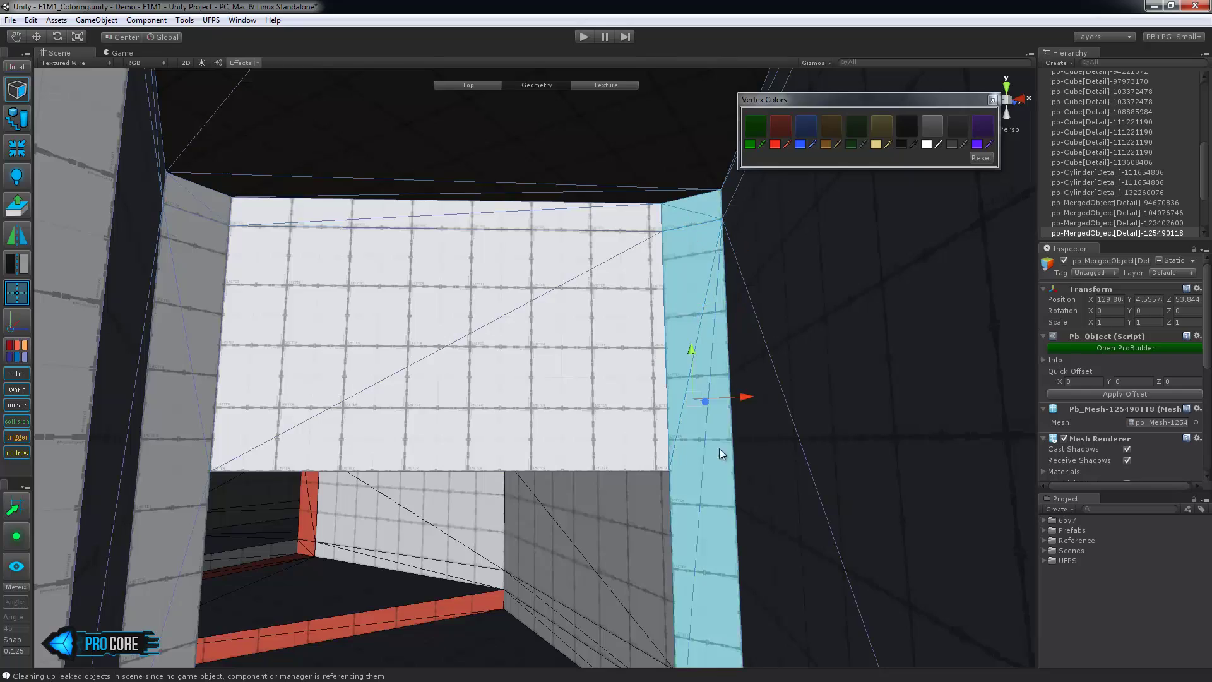
pyautogui.keyDown('alt'); pyautogui.moveTo(721, 453); pyautogui.dragTo(406, 406); pyautogui.keyUp('alt')
pyautogui.keyDown('shift'); pyautogui.click(387, 130); pyautogui.keyUp('shift')
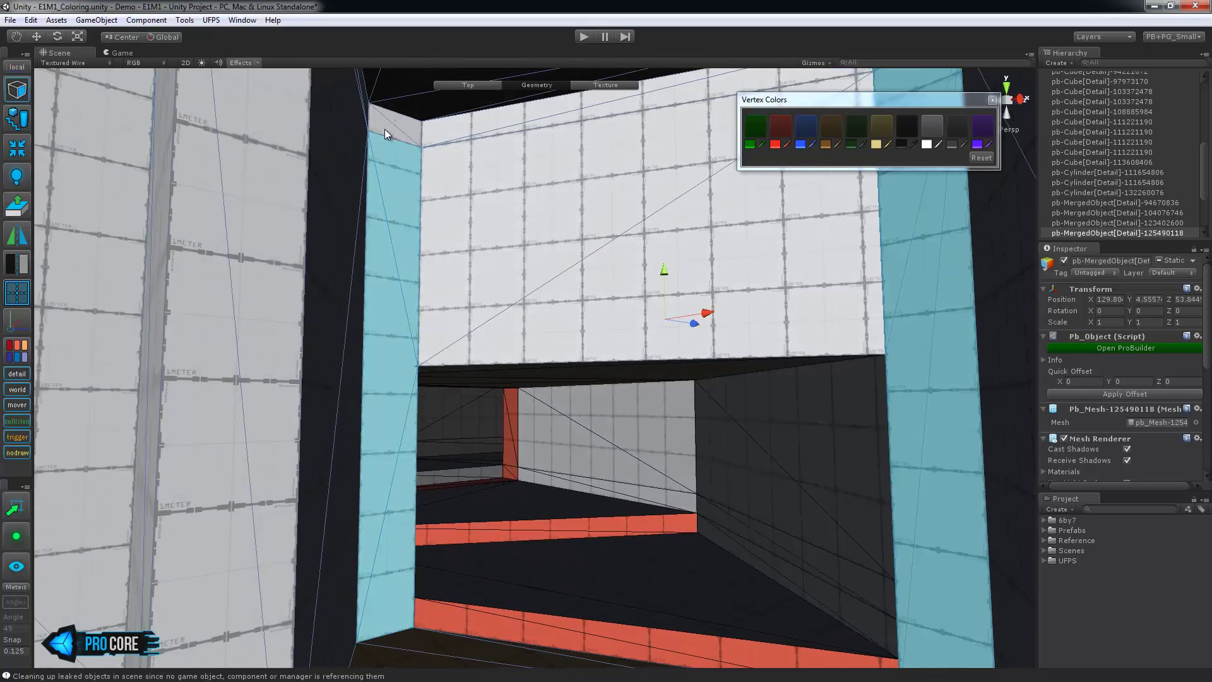
pyautogui.click(774, 131)
# Step: Select the thin trim faces along the room's walls just beneath the ceiling and colour them dark grey, RGBA(65, 65, 65, 255)
pyautogui.keyDown('alt'); pyautogui.moveTo(744, 410); pyautogui.dragTo(517, 353); pyautogui.keyUp('alt')
pyautogui.keyDown('shift'); pyautogui.click(660, 229); pyautogui.keyUp('shift')
pyautogui.keyDown('alt'); pyautogui.moveTo(661, 289); pyautogui.dragTo(789, 252); pyautogui.keyUp('alt')
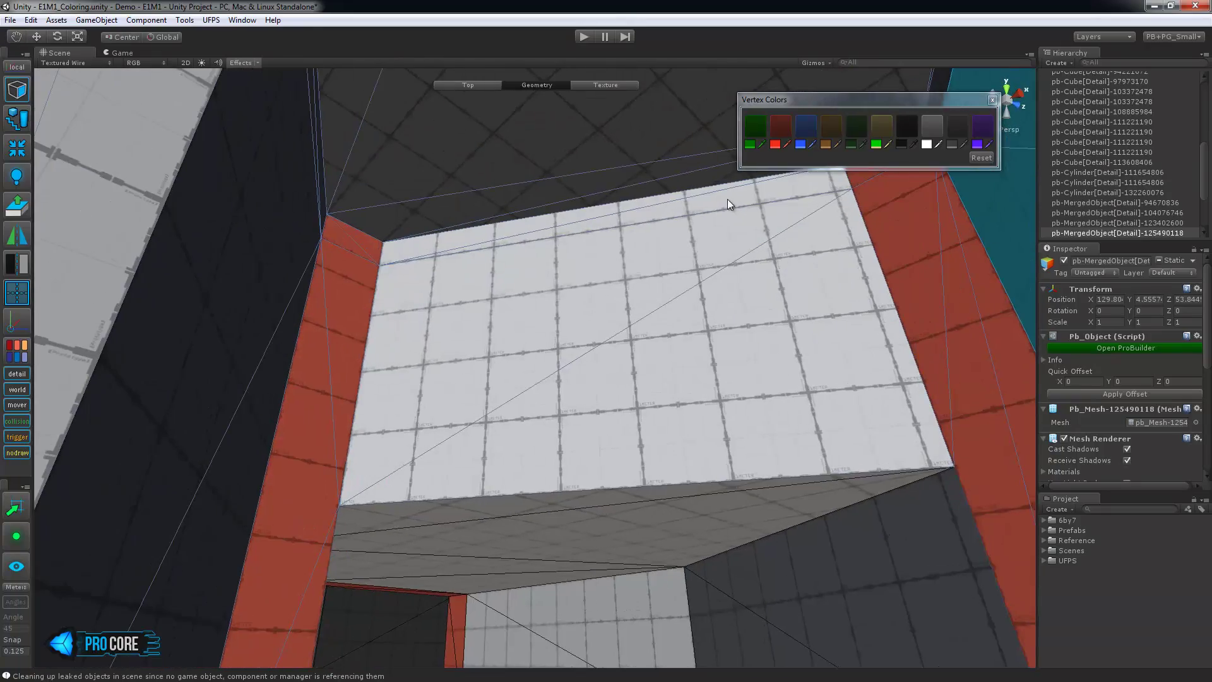
pyautogui.click(727, 199)
pyautogui.keyDown('alt'); pyautogui.moveTo(533, 407); pyautogui.dragTo(726, 341); pyautogui.keyUp('alt')
pyautogui.keyDown('shift'); pyautogui.click(551, 195); pyautogui.keyUp('shift')
pyautogui.keyDown('alt'); pyautogui.moveTo(357, 442); pyautogui.dragTo(569, 247); pyautogui.keyUp('alt')
pyautogui.keyDown('alt'); pyautogui.moveTo(610, 192); pyautogui.dragTo(595, 373); pyautogui.keyUp('alt')
pyautogui.click(957, 126)
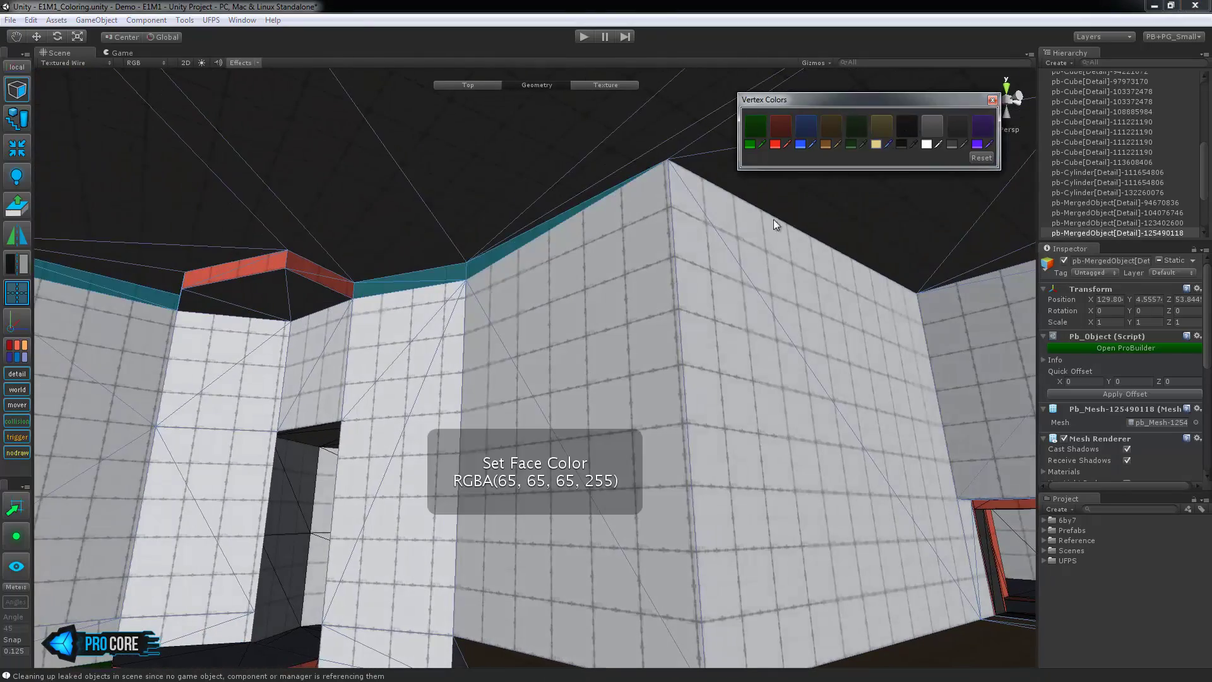
# Step: Lower the upper corner vertex of the protruding white wall so the tapered dark trim becomes an even-height strip
pyautogui.moveTo(734, 268); pyautogui.dragTo(706, 546, button='middle')
pyautogui.keyDown('alt'); pyautogui.moveTo(707, 546); pyautogui.dragTo(588, 324); pyautogui.keyUp('alt')
pyautogui.press('h')
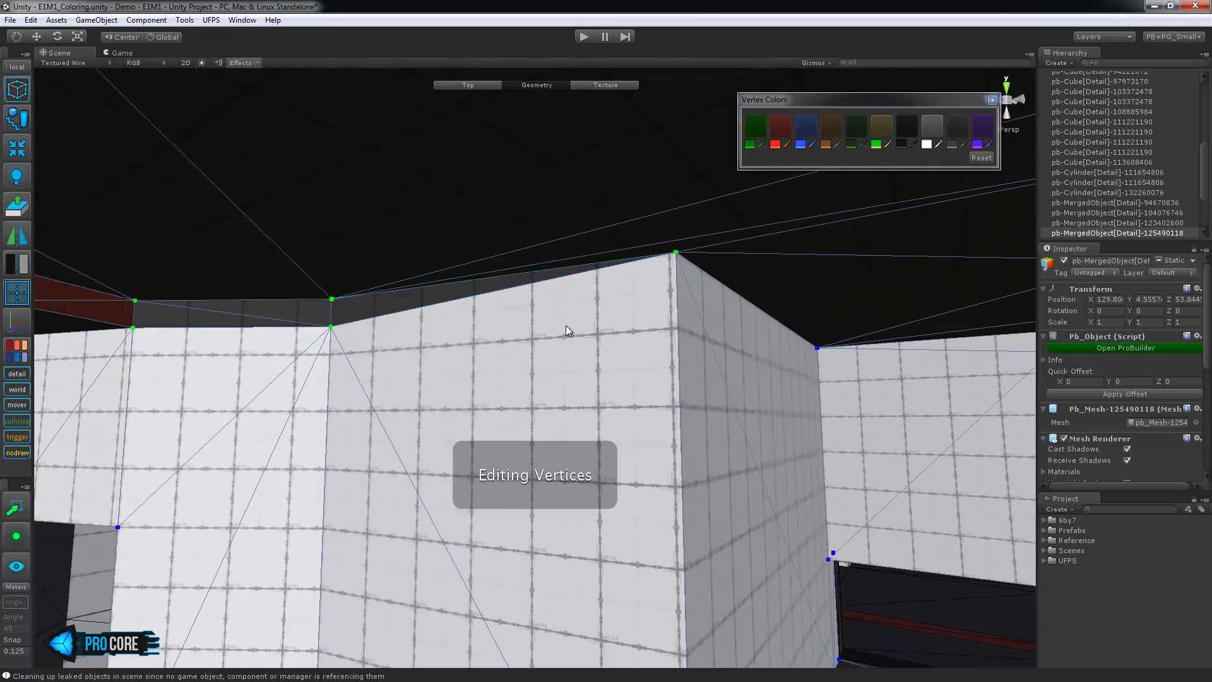
pyautogui.press('h')
pyautogui.click(388, 300)
pyautogui.keyDown('alt'); pyautogui.moveTo(546, 388); pyautogui.dragTo(614, 396); pyautogui.keyUp('alt')
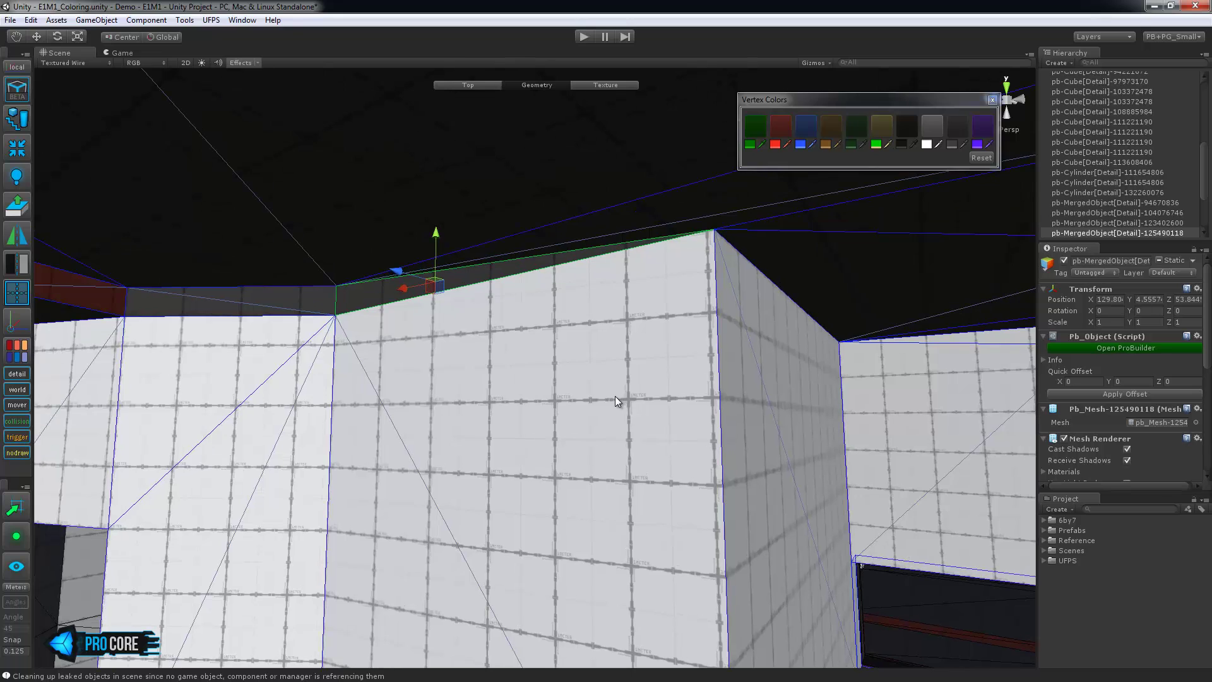
pyautogui.press('h')
pyautogui.keyDown('alt'); pyautogui.moveTo(752, 402); pyautogui.dragTo(662, 404); pyautogui.keyUp('alt')
pyautogui.press('h')
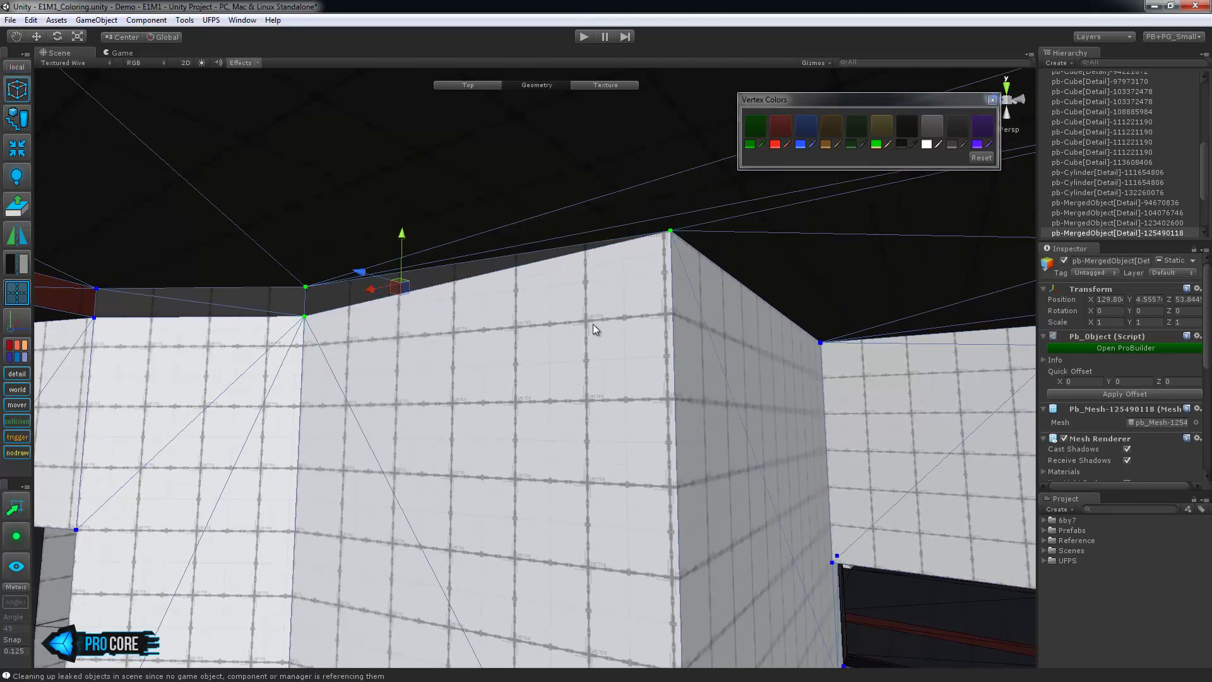
pyautogui.click(626, 278)
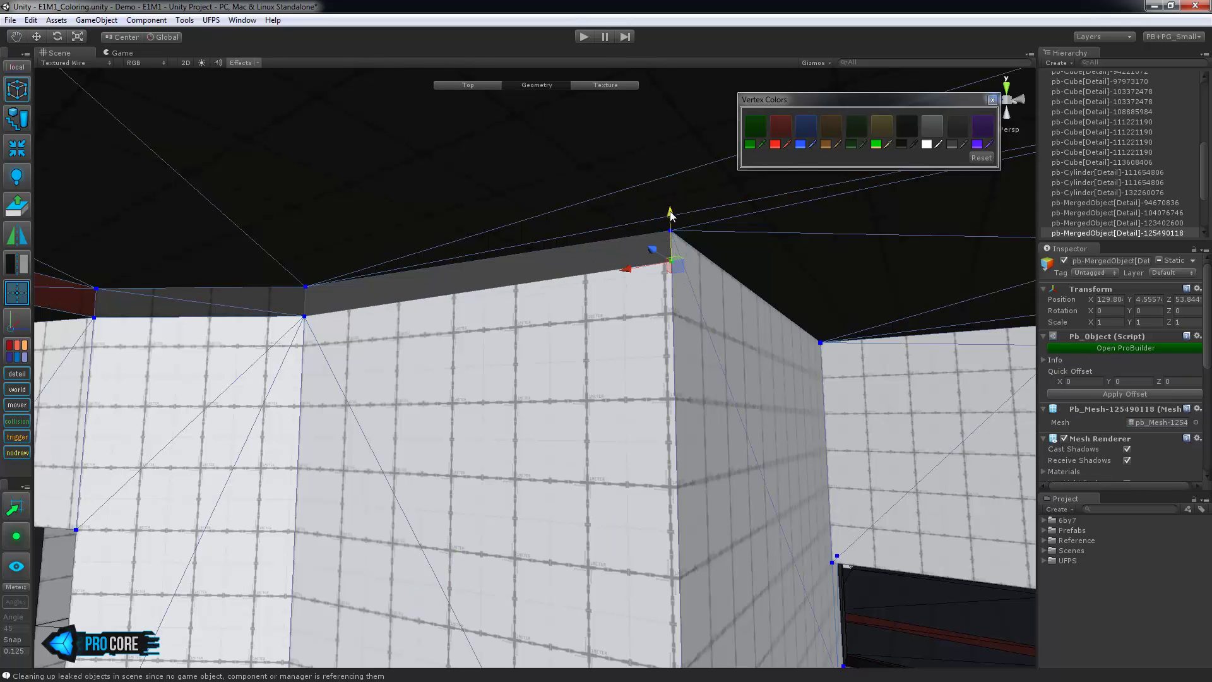
# Step: Lower the upper vertices of the adjoining wall and header so the dark trim strip continues around the corner
pyautogui.keyDown('alt'); pyautogui.moveTo(742, 362); pyautogui.dragTo(421, 466); pyautogui.keyUp('alt')
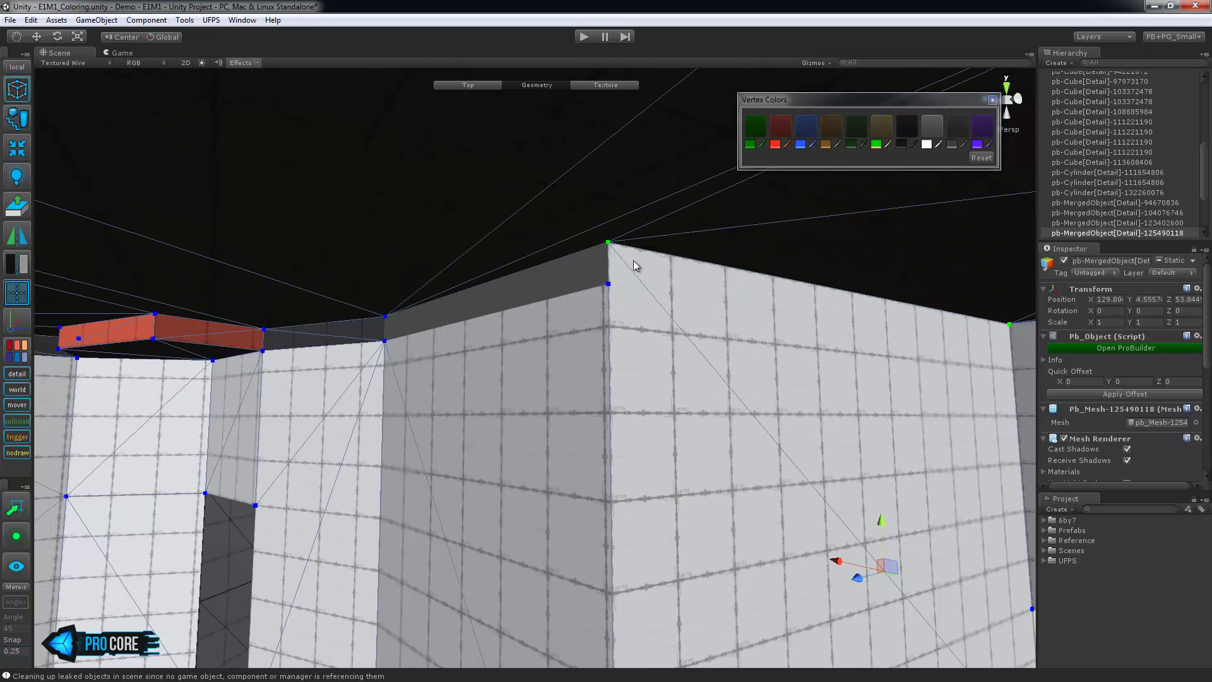
pyautogui.moveTo(609, 235); pyautogui.dragTo(609, 255)
pyautogui.moveTo(634, 366); pyautogui.dragTo(690, 380, button='right')
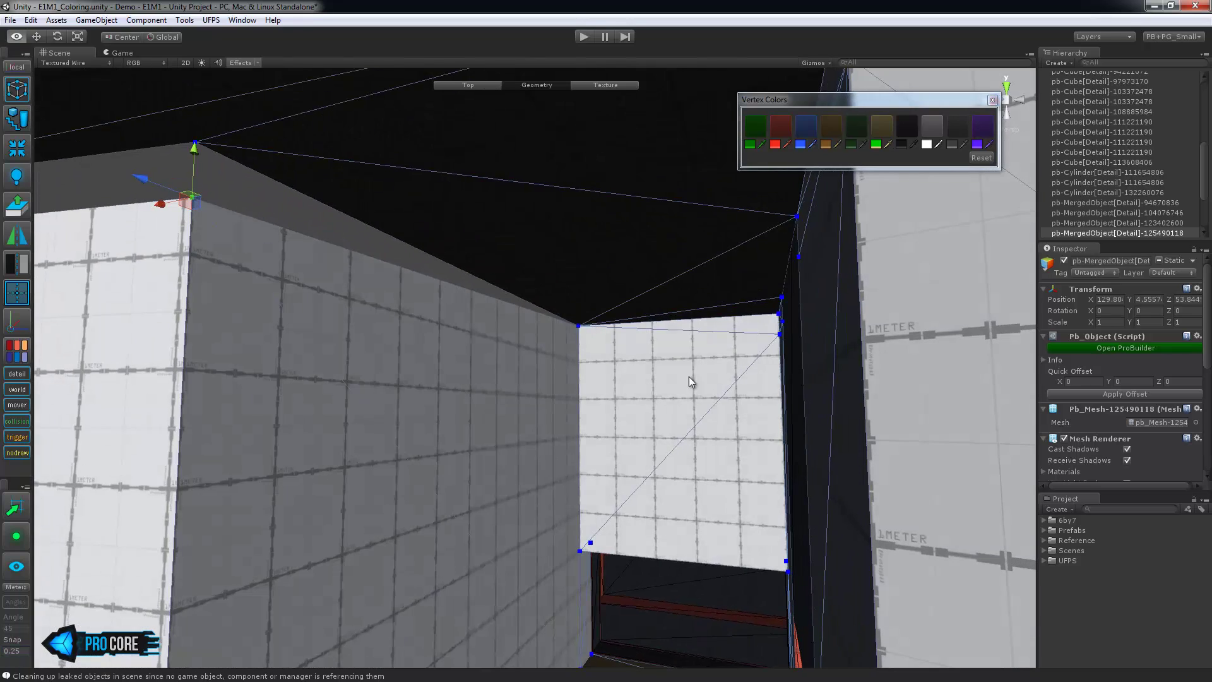
pyautogui.click(709, 339)
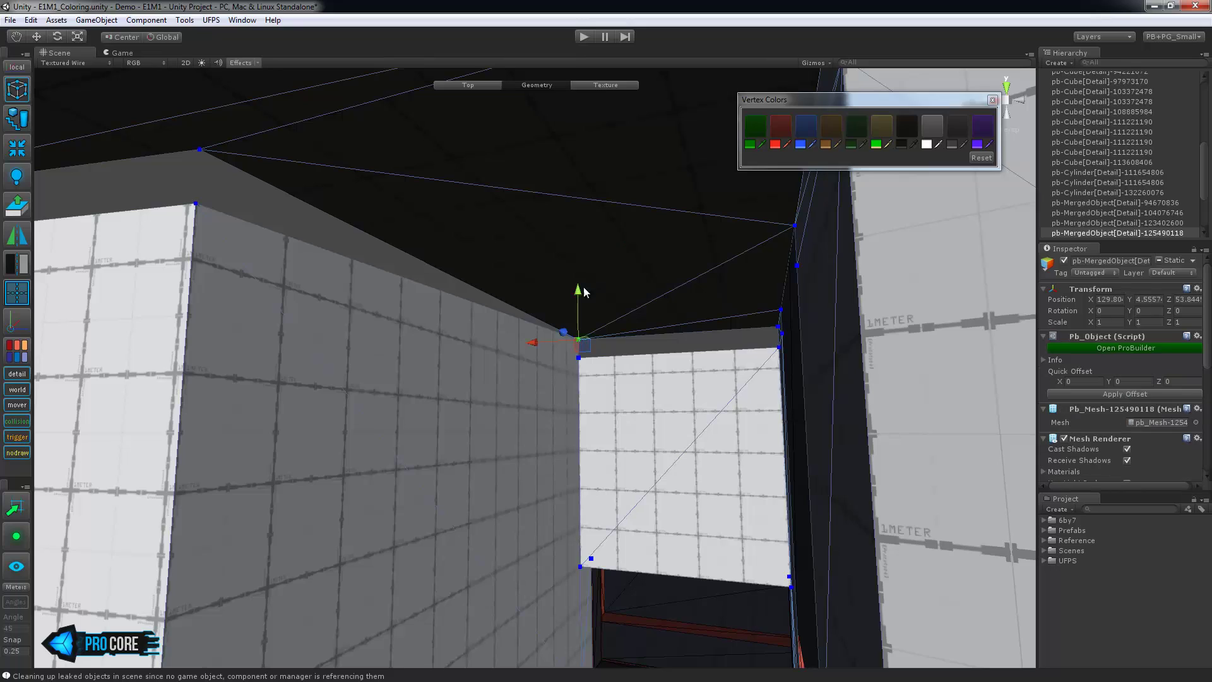
# Step: Extrude the end edge of the ceiling trim strip to close the gap at the neighbouring wall corner
pyautogui.moveTo(525, 387); pyautogui.dragTo(205, 320, button='right')
pyautogui.press('h')
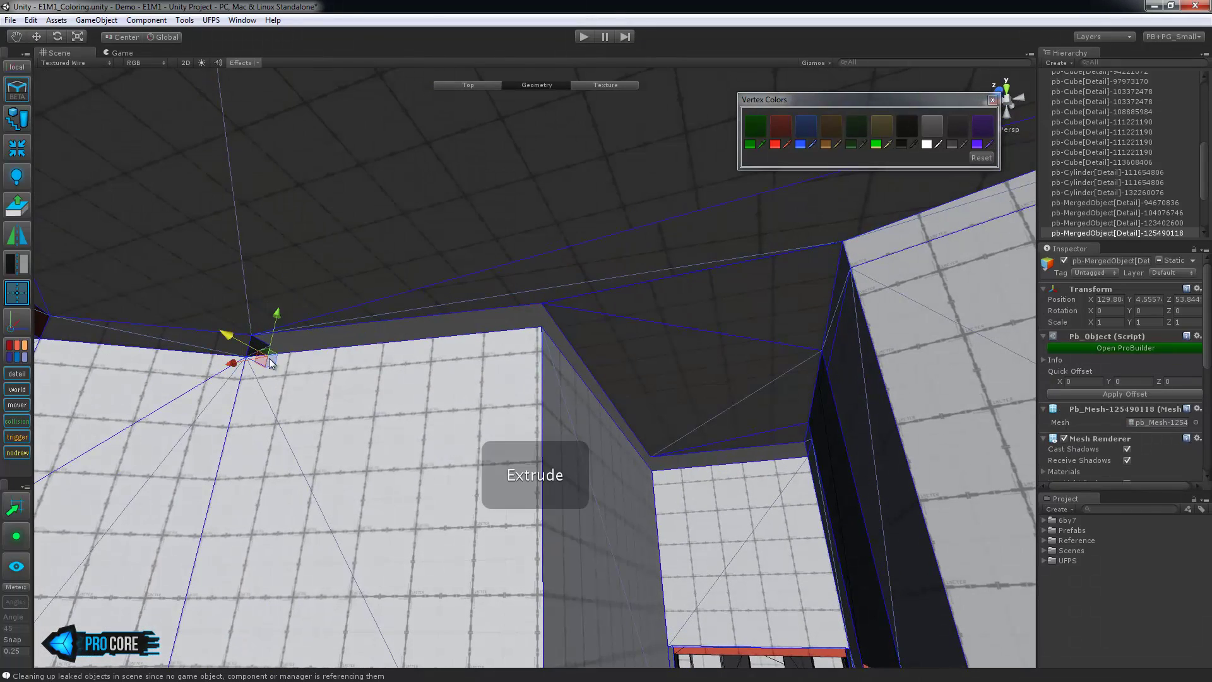
pyautogui.moveTo(556, 321); pyautogui.dragTo(554, 307)
pyautogui.moveTo(554, 307); pyautogui.dragTo(404, 379, button='right')
pyautogui.keyDown('shift'); pyautogui.moveTo(310, 252); pyautogui.dragTo(396, 277); pyautogui.keyUp('shift')
pyautogui.keyDown('alt'); pyautogui.moveTo(927, 467); pyautogui.dragTo(676, 483); pyautogui.keyUp('alt')
pyautogui.press('f')
pyautogui.keyDown('alt'); pyautogui.moveTo(536, 472); pyautogui.dragTo(633, 490); pyautogui.keyUp('alt')
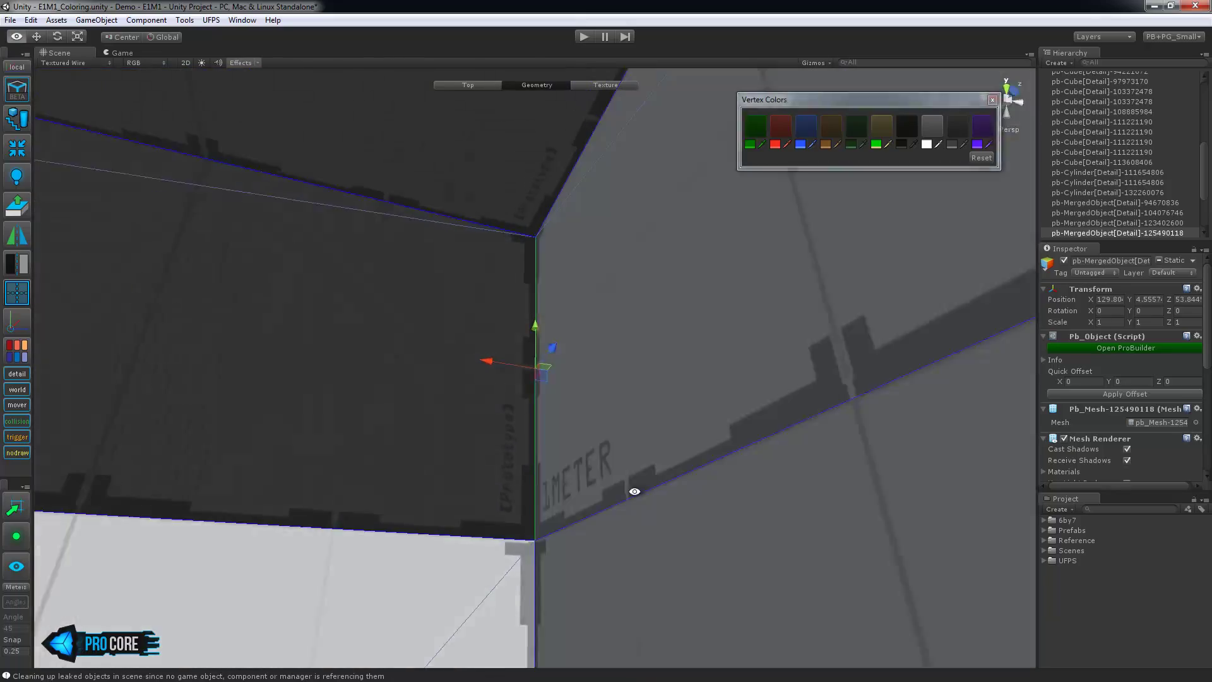
pyautogui.scroll(-5, 633, 490)
pyautogui.keyDown('alt'); pyautogui.moveTo(522, 484); pyautogui.dragTo(655, 493); pyautogui.keyUp('alt')
pyautogui.moveTo(800, 475); pyautogui.dragTo(600, 467, button='middle')
pyautogui.keyDown('alt'); pyautogui.moveTo(821, 452); pyautogui.dragTo(568, 464); pyautogui.keyUp('alt')
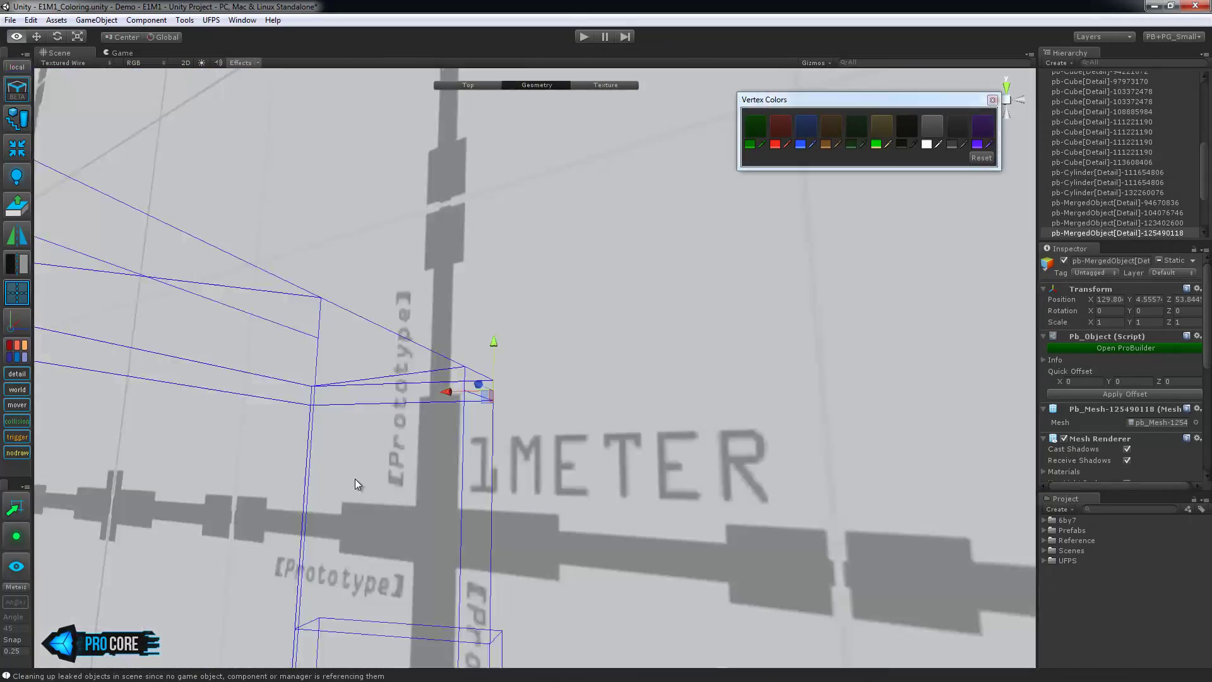
pyautogui.moveTo(355, 483); pyautogui.dragTo(594, 432, button='middle')
pyautogui.scroll(-5, 452, 436)
# Step: Select the ceiling trim faces above the window and along the remaining walls and colour them dark grey
pyautogui.press('h')
pyautogui.press('h')
pyautogui.moveTo(374, 400); pyautogui.dragTo(369, 344, button='right')
pyautogui.moveTo(99, 230); pyautogui.dragTo(724, 409)
pyautogui.moveTo(690, 419); pyautogui.dragTo(532, 429, button='right')
pyautogui.click(533, 260)
pyautogui.moveTo(533, 260); pyautogui.dragTo(640, 320, button='right')
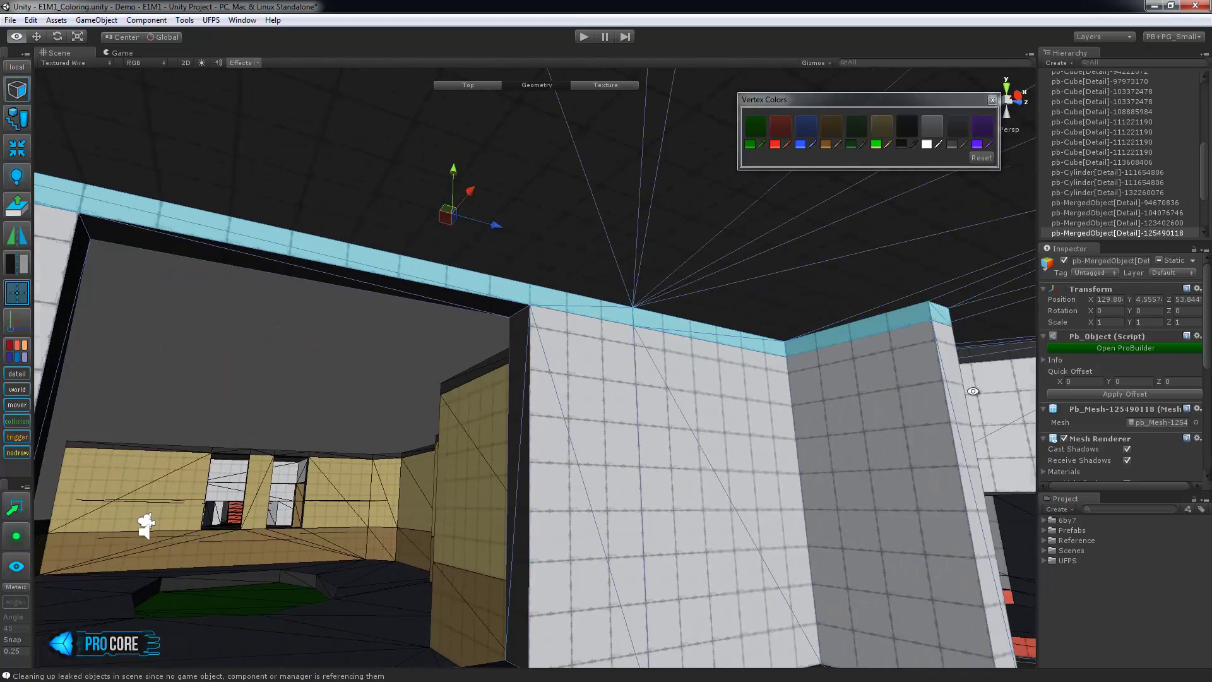
pyautogui.moveTo(973, 391); pyautogui.dragTo(570, 411, button='right')
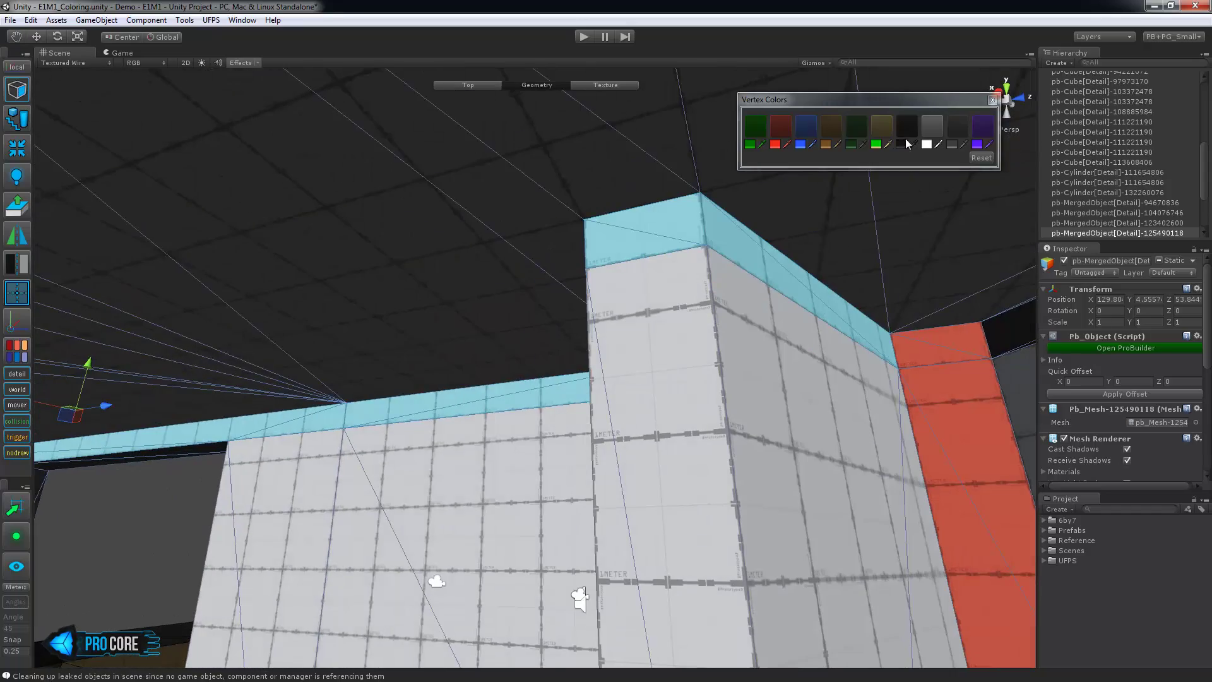
pyautogui.click(906, 143)
# Step: Select the low base faces where the walls meet the green floor and colour them dark grey, RGBA(65, 65, 65, 255)
pyautogui.moveTo(542, 354); pyautogui.dragTo(612, 462, button='right')
pyautogui.click(523, 465)
pyautogui.click(531, 359)
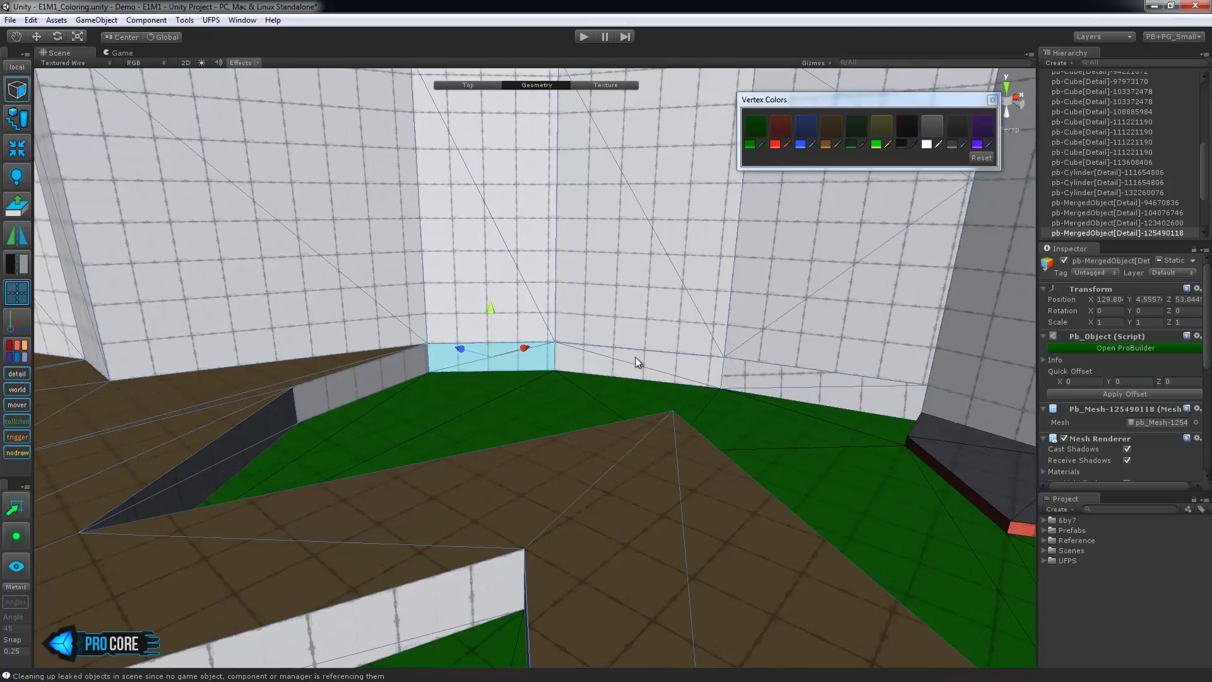
pyautogui.moveTo(841, 381); pyautogui.dragTo(467, 417, button='right')
pyautogui.keyDown('shift'); pyautogui.click(903, 342); pyautogui.keyUp('shift')
pyautogui.click(905, 129)
# Step: Select the white side faces of the raised brown path next to the wall and colour them dark grey
pyautogui.click(615, 341)
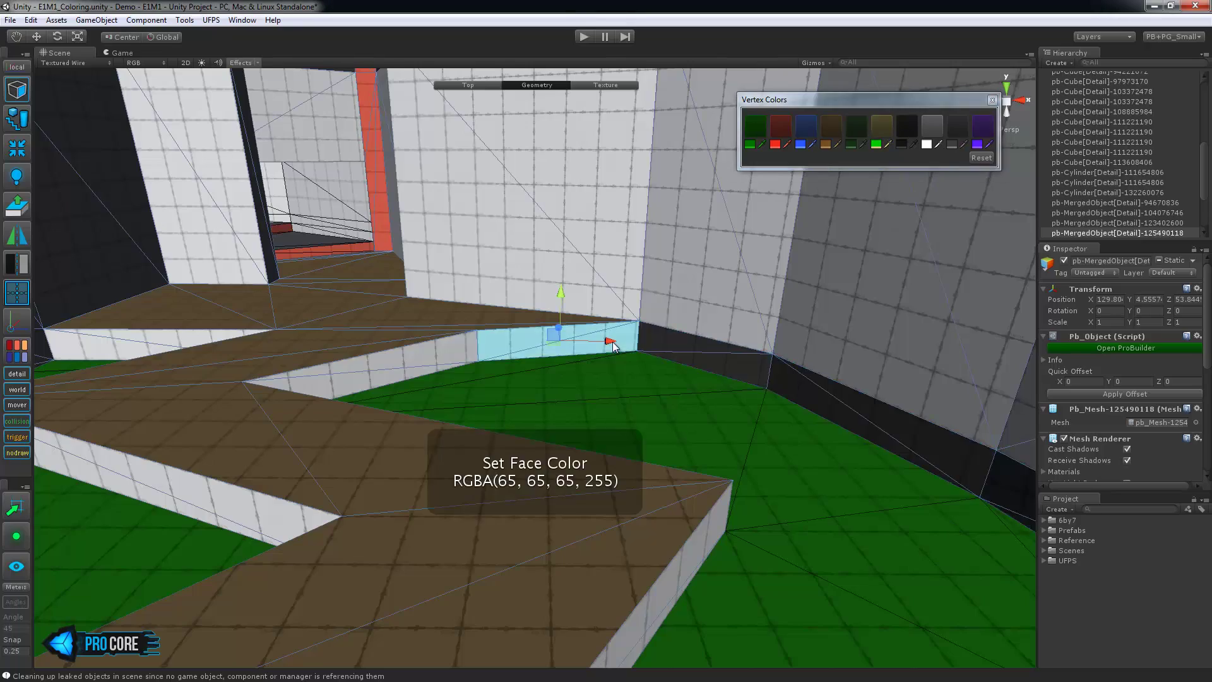
pyautogui.moveTo(622, 344); pyautogui.dragTo(774, 273, button='right')
pyautogui.keyDown('shift'); pyautogui.click(323, 458); pyautogui.keyUp('shift')
pyautogui.moveTo(631, 378); pyautogui.dragTo(266, 373, button='right')
pyautogui.keyDown('shift'); pyautogui.click(303, 344); pyautogui.keyUp('shift')
pyautogui.click(956, 128)
# Step: Select the remaining white side faces along the brown zigzag path and colour them dark grey
pyautogui.moveTo(821, 347); pyautogui.dragTo(545, 276, button='right')
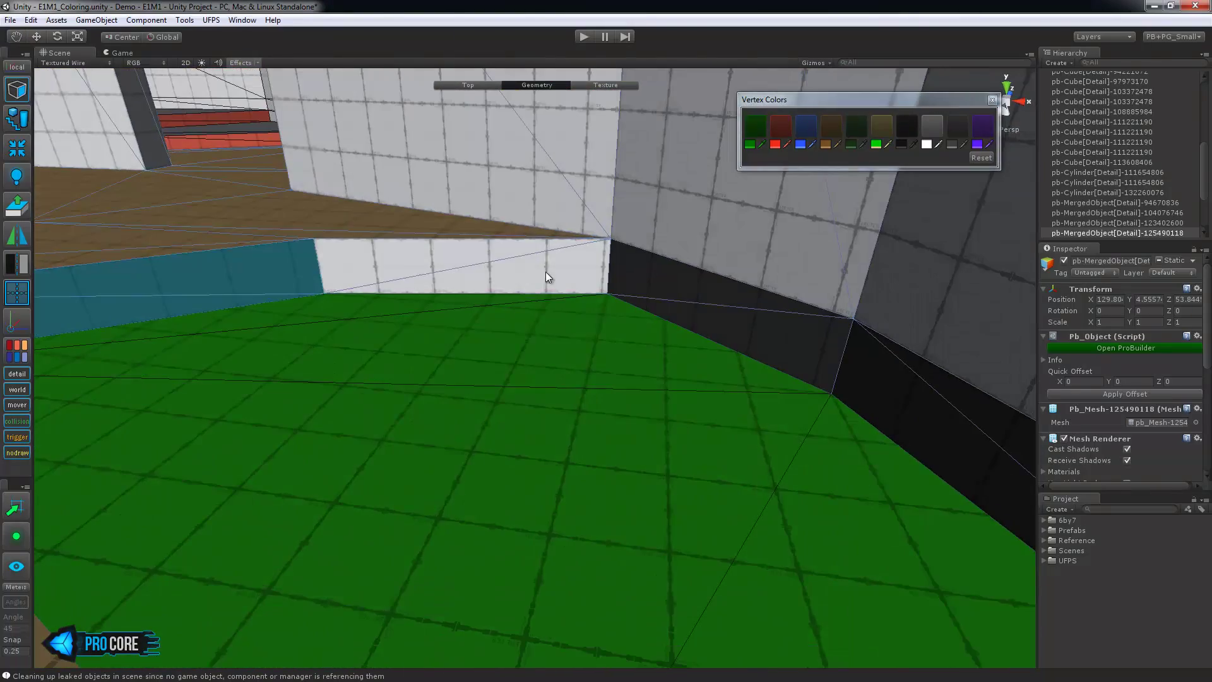
pyautogui.click(955, 129)
pyautogui.moveTo(776, 271); pyautogui.dragTo(315, 300, button='right')
pyautogui.click(484, 278)
pyautogui.moveTo(487, 298); pyautogui.dragTo(995, 371, button='right')
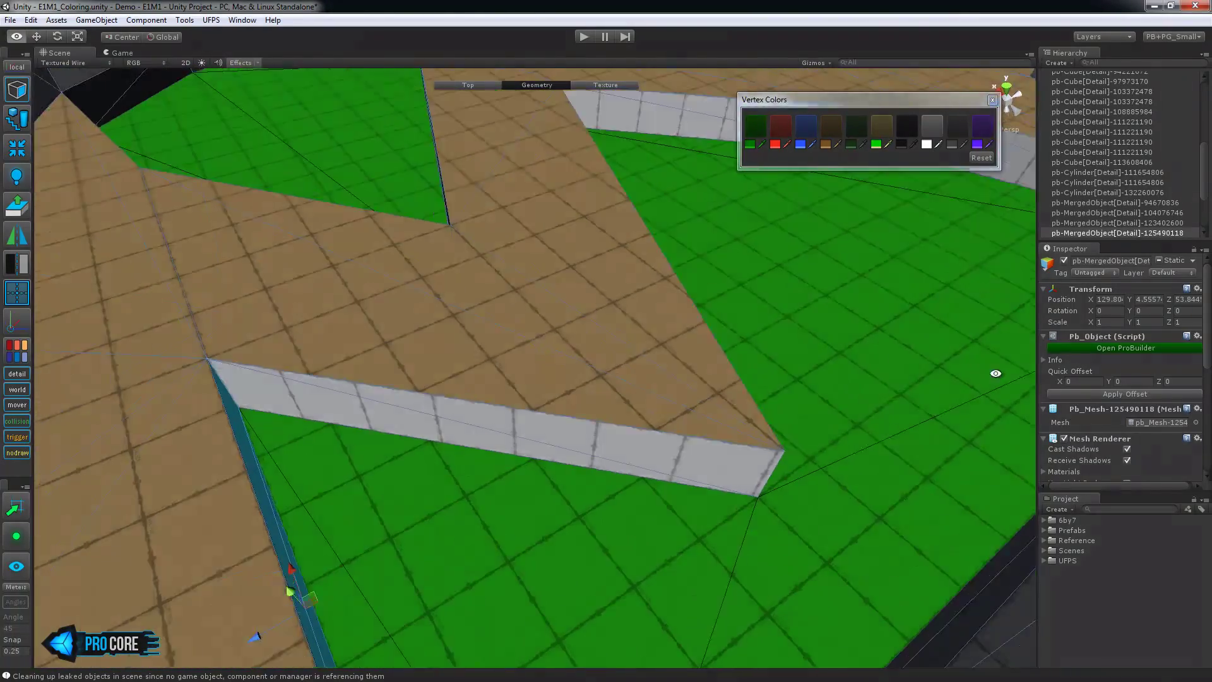
pyautogui.keyDown('shift'); pyautogui.click(713, 467); pyautogui.keyUp('shift')
pyautogui.moveTo(733, 448); pyautogui.dragTo(762, 328, button='right')
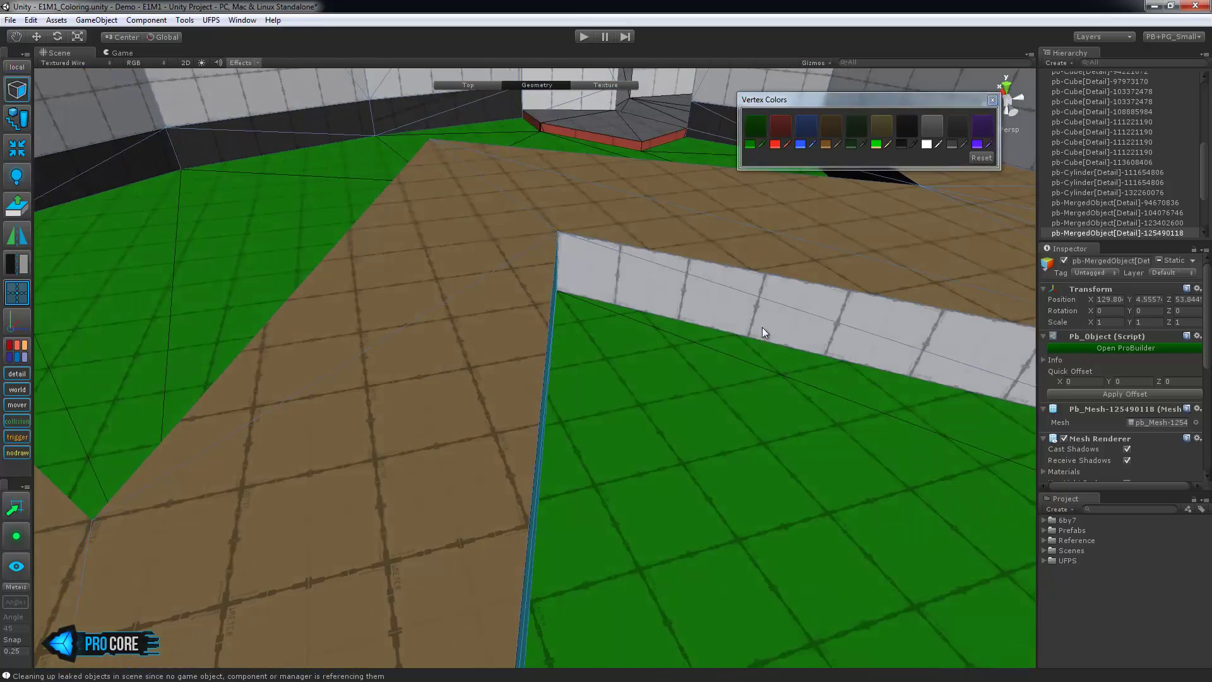
pyautogui.click(907, 130)
# Step: Select the wall face beneath the large window and delete it
pyautogui.moveTo(871, 208); pyautogui.dragTo(478, 339, button='right')
pyautogui.click(420, 338)
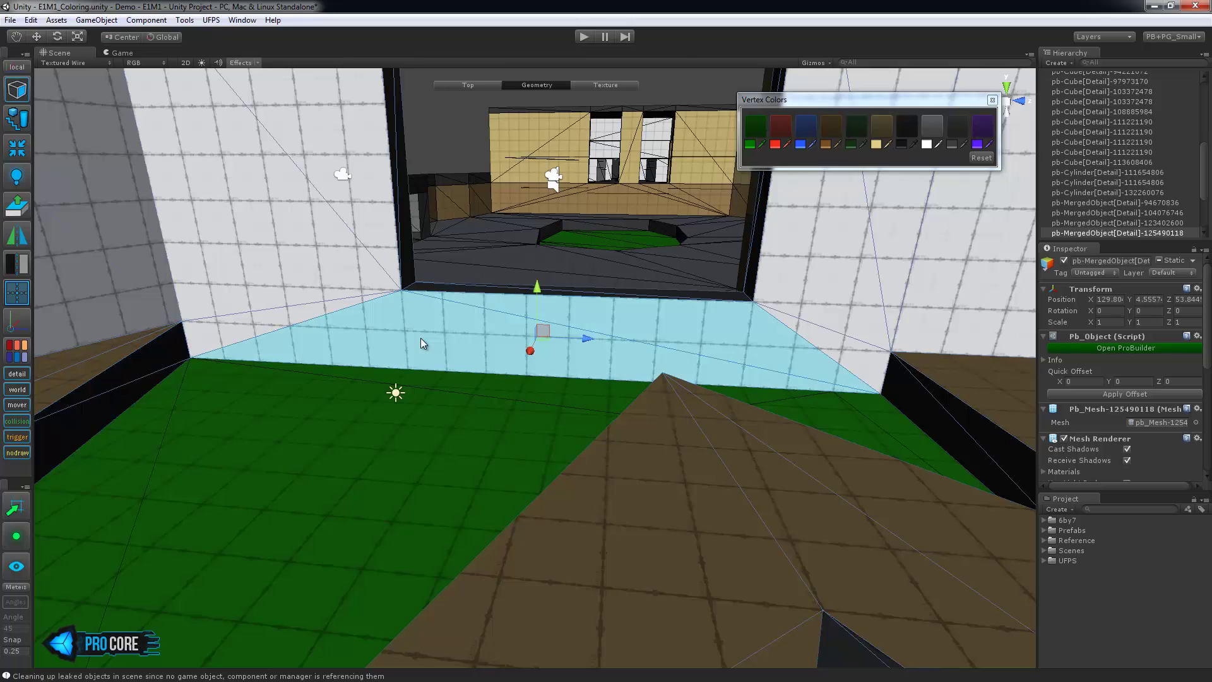
pyautogui.press('h')
pyautogui.press('h')
pyautogui.press('h')
pyautogui.press('h')
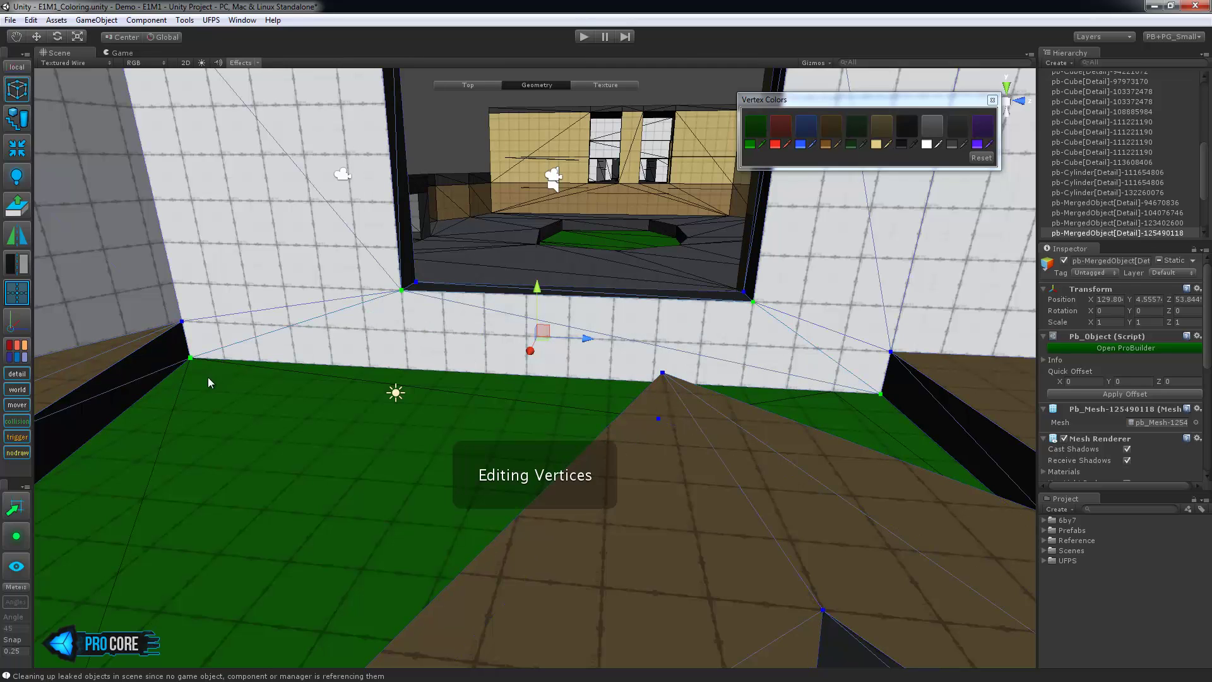
pyautogui.click(229, 378)
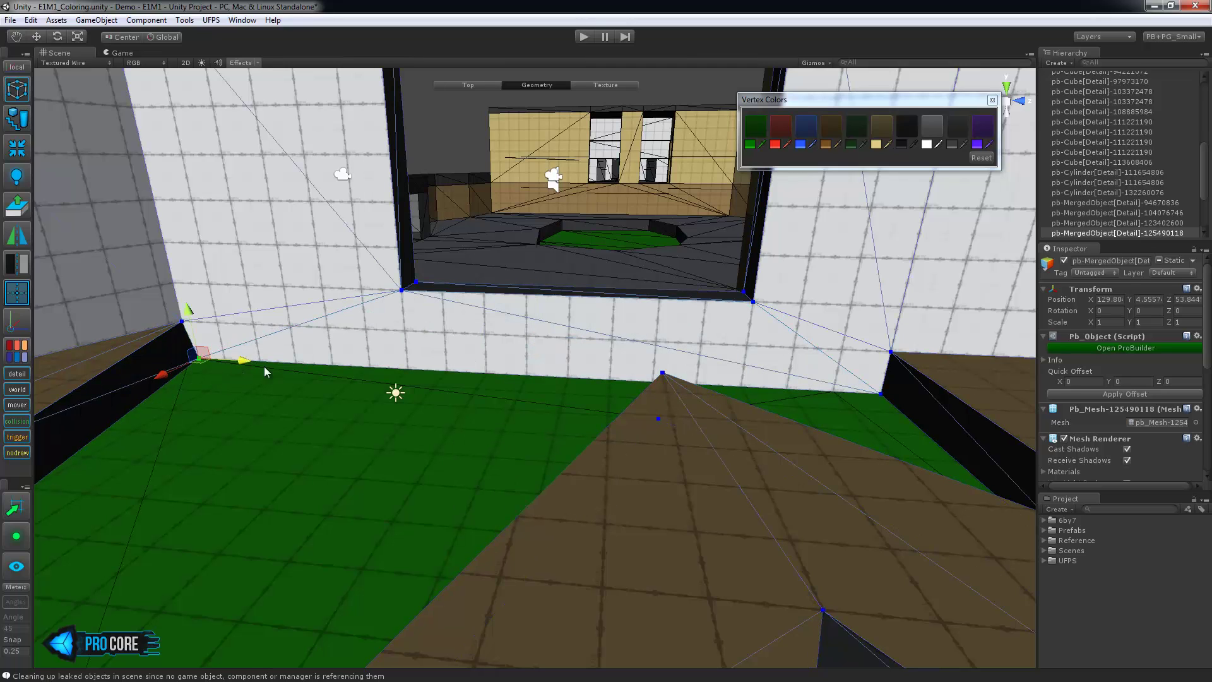
pyautogui.click(339, 343)
pyautogui.press('Delete')
pyautogui.moveTo(339, 343); pyautogui.dragTo(549, 380, button='right')
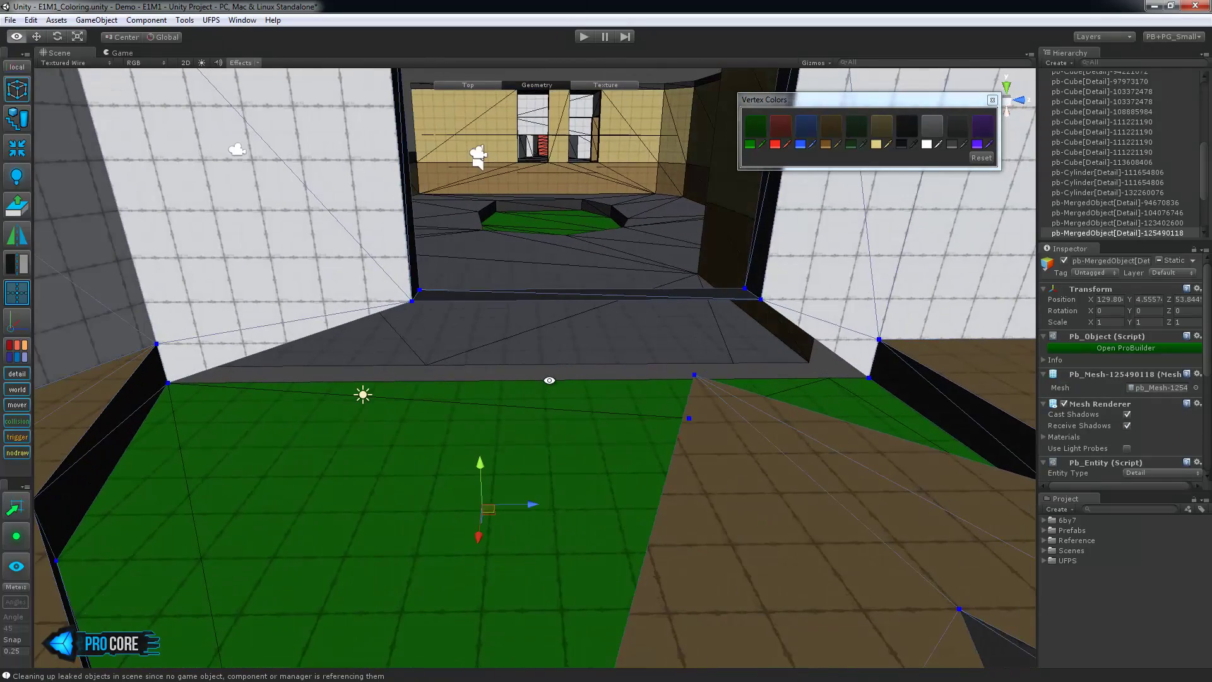
pyautogui.moveTo(341, 398); pyautogui.dragTo(338, 382, button='right')
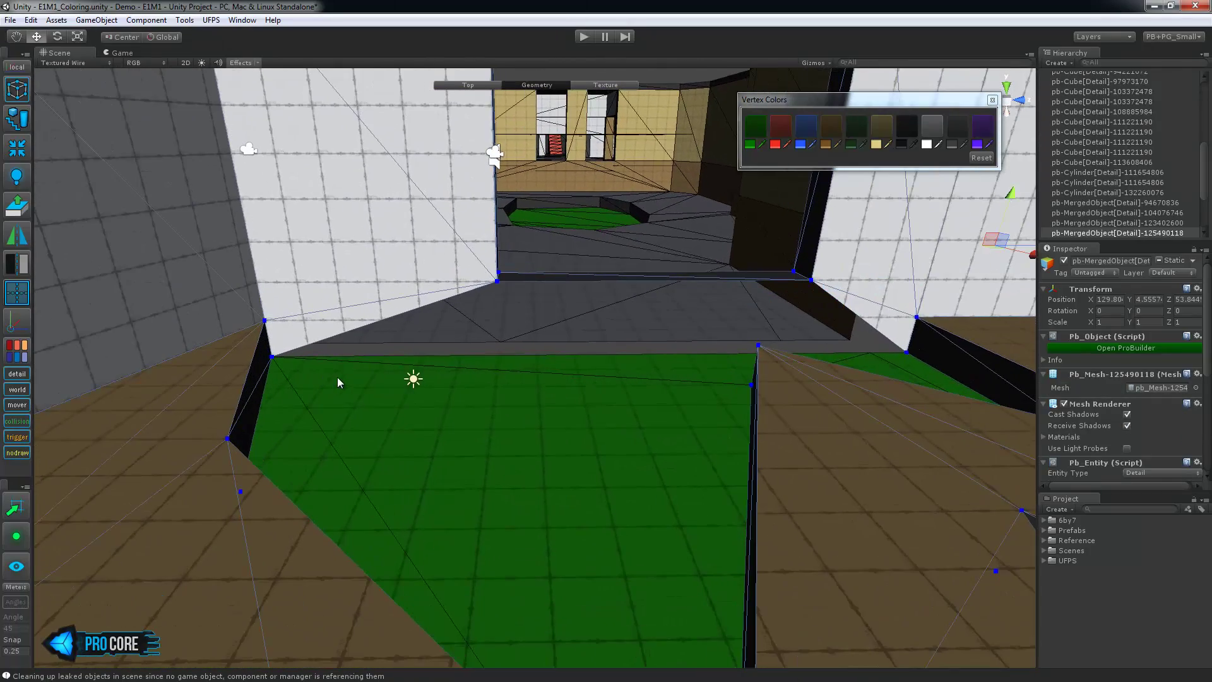
pyautogui.scroll(2, 337, 377)
pyautogui.moveTo(438, 381); pyautogui.dragTo(388, 402, button='middle')
pyautogui.press('Delete')
# Step: Extrude the end edges of the dark base trim across the opening beneath the window
pyautogui.moveTo(387, 402); pyautogui.dragTo(521, 390, button='right')
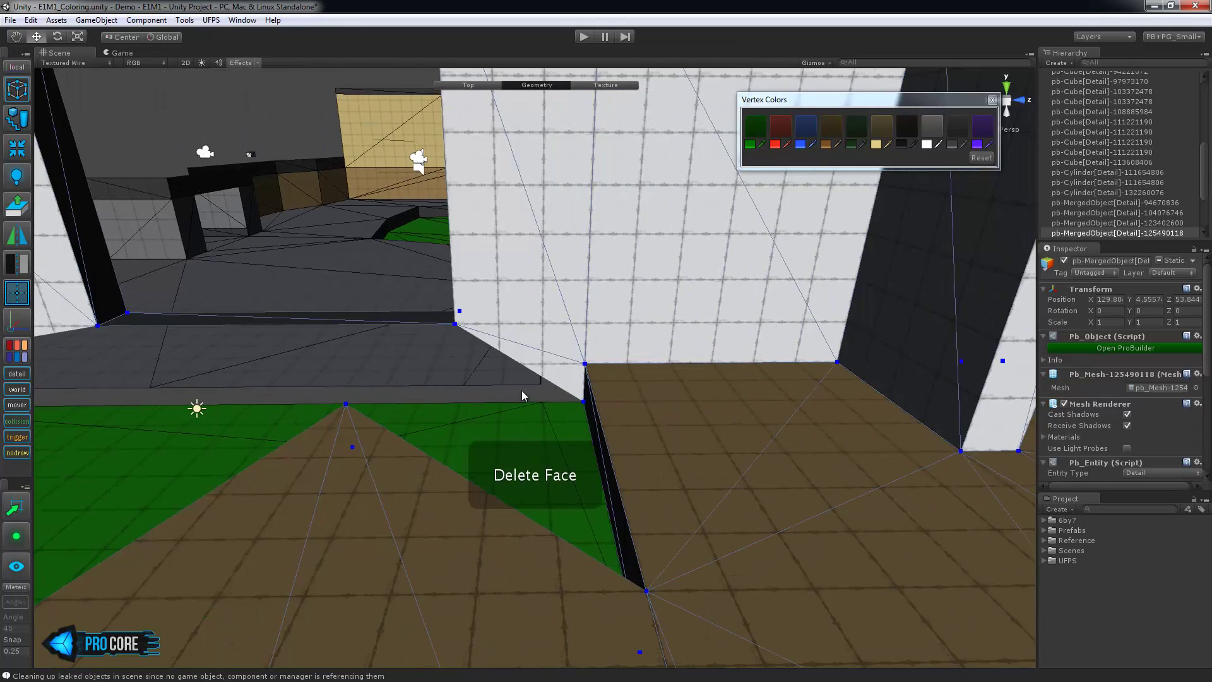
pyautogui.scroll(1, 535, 359)
pyautogui.click(536, 361)
pyautogui.press('BackSpace')
pyautogui.press('h')
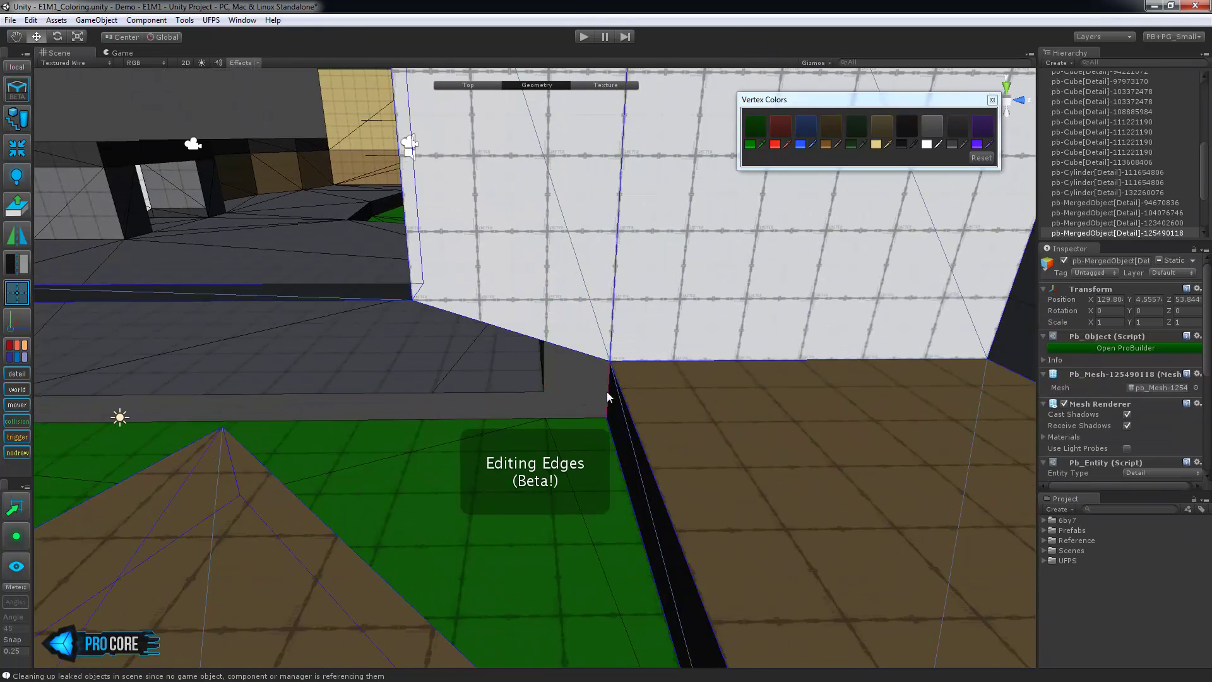
pyautogui.click(608, 391)
pyautogui.moveTo(608, 391); pyautogui.dragTo(702, 399, button='middle')
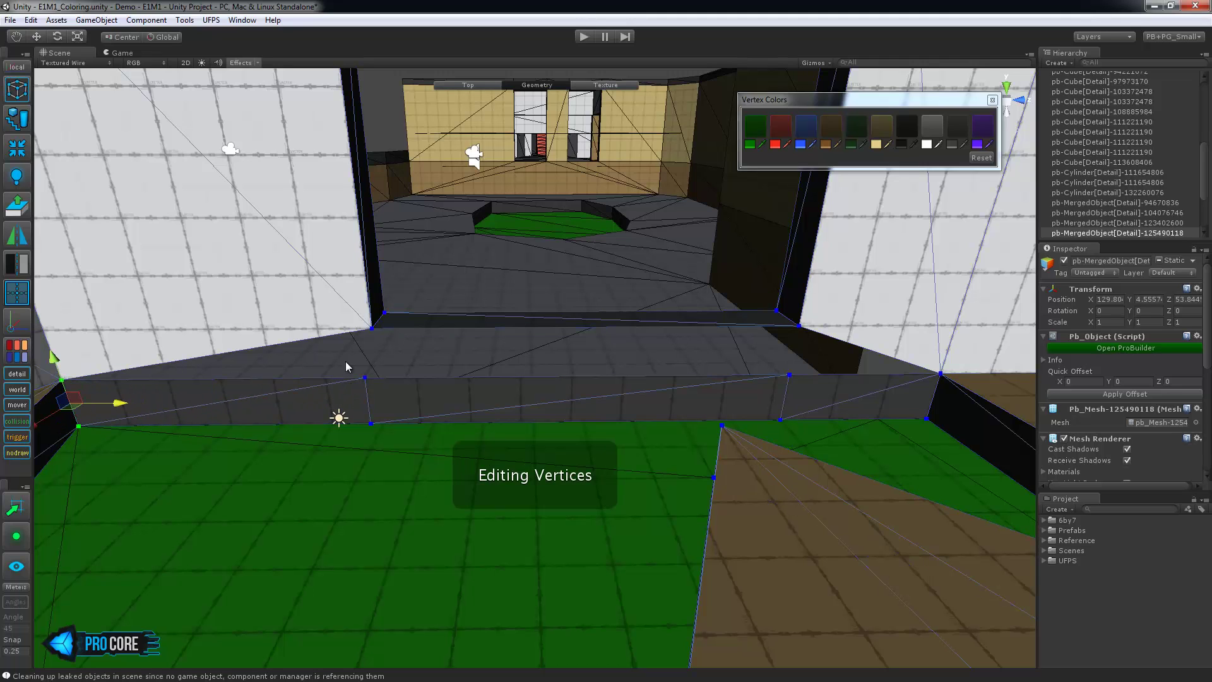
# Step: Bridge the new base trim to the window sill and wall edges to fill the centre and corner gaps
pyautogui.press('h')
pyautogui.click(479, 377)
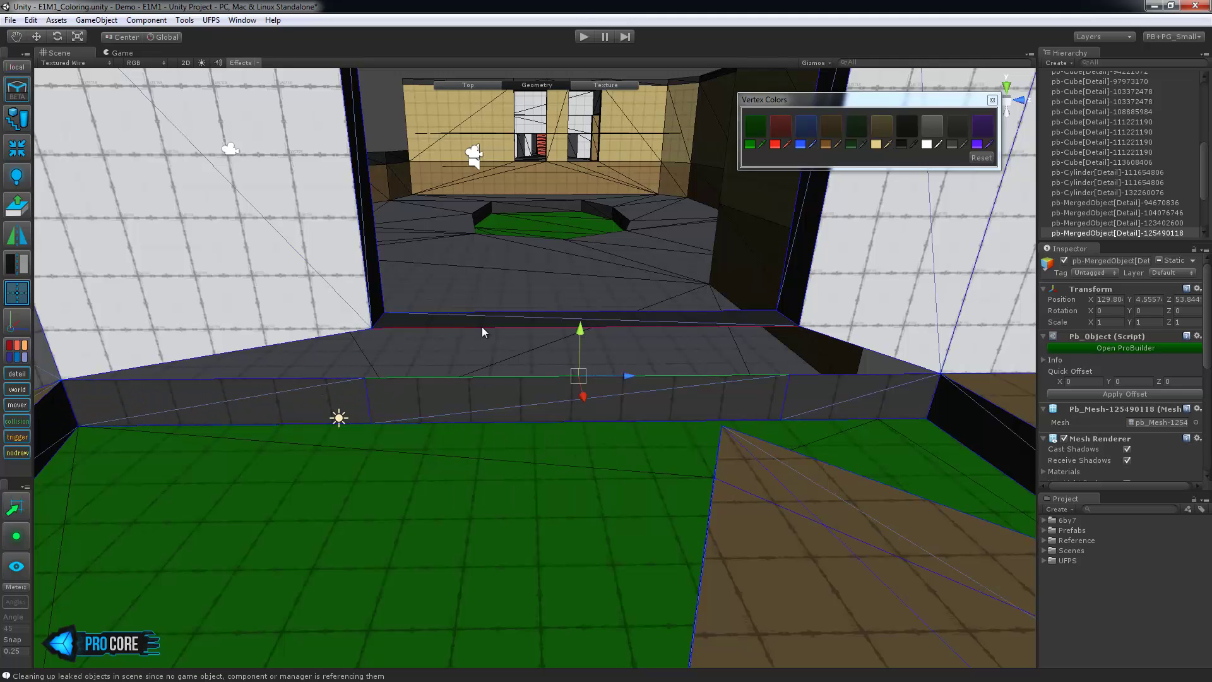
pyautogui.hotkey('alt', 'b')
pyautogui.press('h')
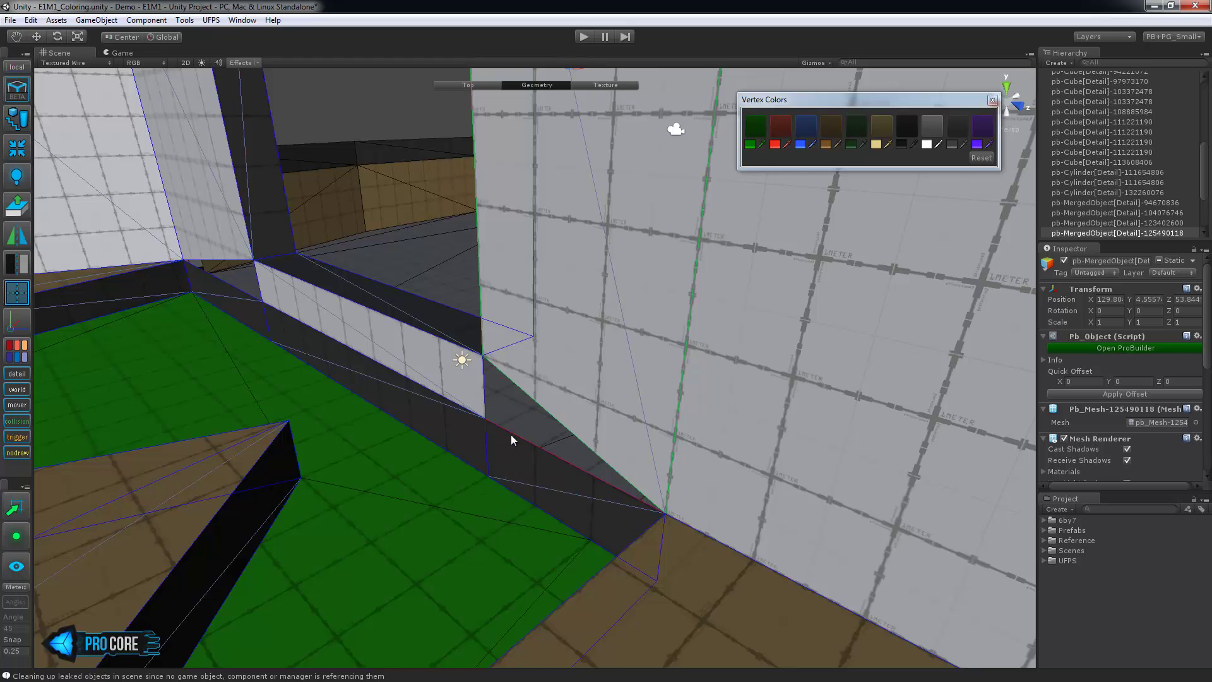
pyautogui.click(510, 434)
pyautogui.keyDown('shift'); pyautogui.click(528, 393); pyautogui.keyUp('shift')
pyautogui.hotkey('alt', 'b')
pyautogui.keyDown('alt'); pyautogui.moveTo(354, 440); pyautogui.dragTo(625, 462); pyautogui.keyUp('alt')
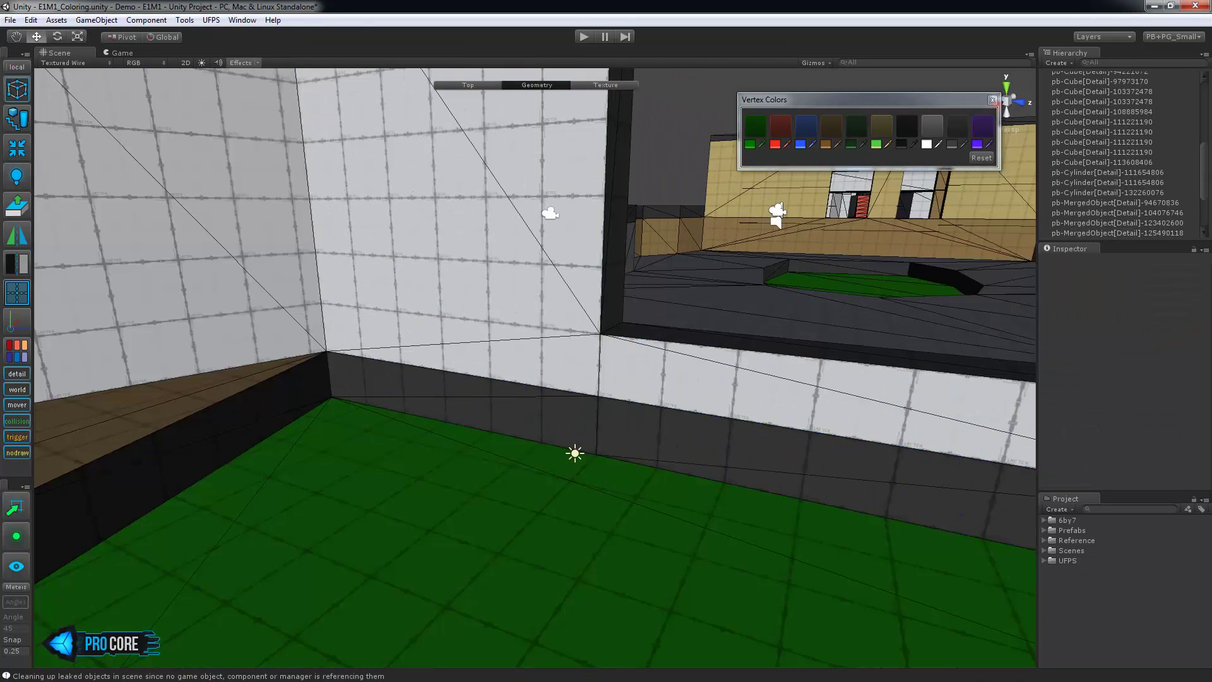
# Step: Examine the zigzag-path room and the whole coloured level from several angles
pyautogui.keyDown('alt'); pyautogui.moveTo(637, 303); pyautogui.dragTo(586, 315); pyautogui.keyUp('alt')
pyautogui.moveTo(414, 314); pyautogui.dragTo(599, 330, button='middle')
pyautogui.scroll(-4, 604, 330)
pyautogui.keyDown('alt'); pyautogui.moveTo(668, 324); pyautogui.dragTo(448, 325); pyautogui.keyUp('alt')
pyautogui.moveTo(448, 325); pyautogui.dragTo(543, 379, button='middle')
pyautogui.scroll(-9, 503, 412)
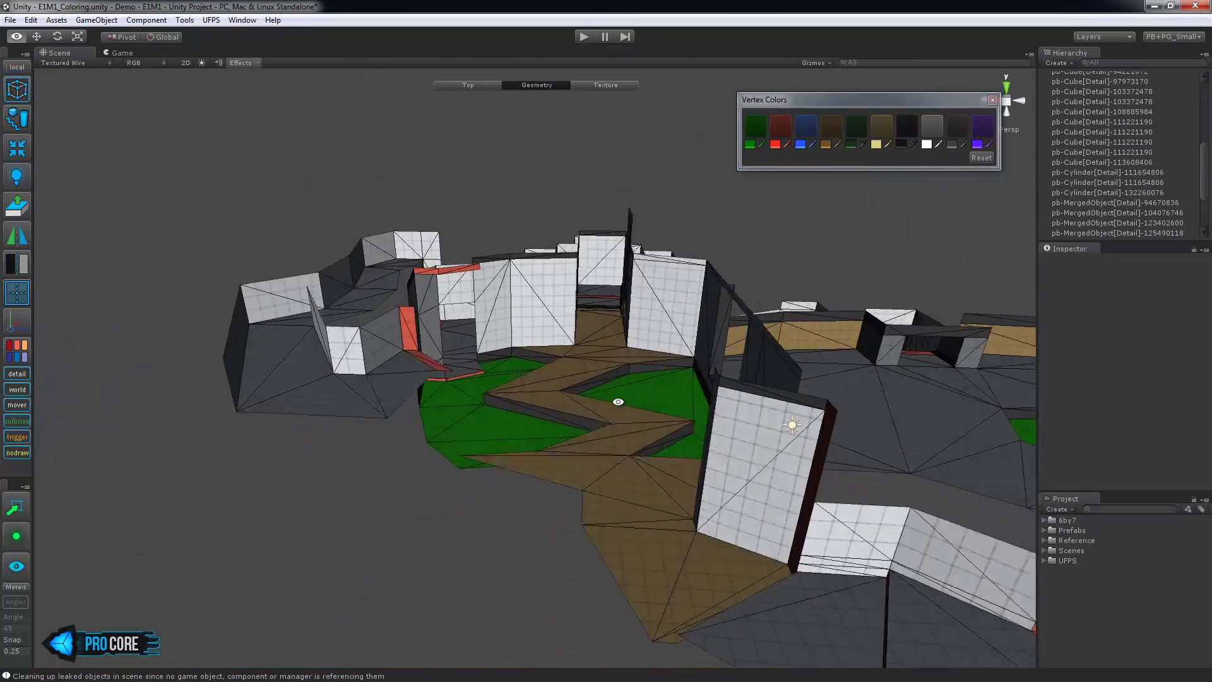
pyautogui.keyDown('alt'); pyautogui.moveTo(616, 401); pyautogui.dragTo(654, 463); pyautogui.keyUp('alt')
pyautogui.moveTo(655, 463); pyautogui.dragTo(441, 427, button='middle')
pyautogui.scroll(-3, 441, 426)
pyautogui.keyDown('alt'); pyautogui.moveTo(537, 430); pyautogui.dragTo(591, 366); pyautogui.keyUp('alt')
pyautogui.keyDown('alt'); pyautogui.moveTo(612, 434); pyautogui.dragTo(413, 492); pyautogui.keyUp('alt')
pyautogui.keyDown('alt'); pyautogui.moveTo(522, 457); pyautogui.dragTo(341, 472); pyautogui.keyUp('alt')
pyautogui.moveTo(341, 471); pyautogui.dragTo(725, 429, button='middle')
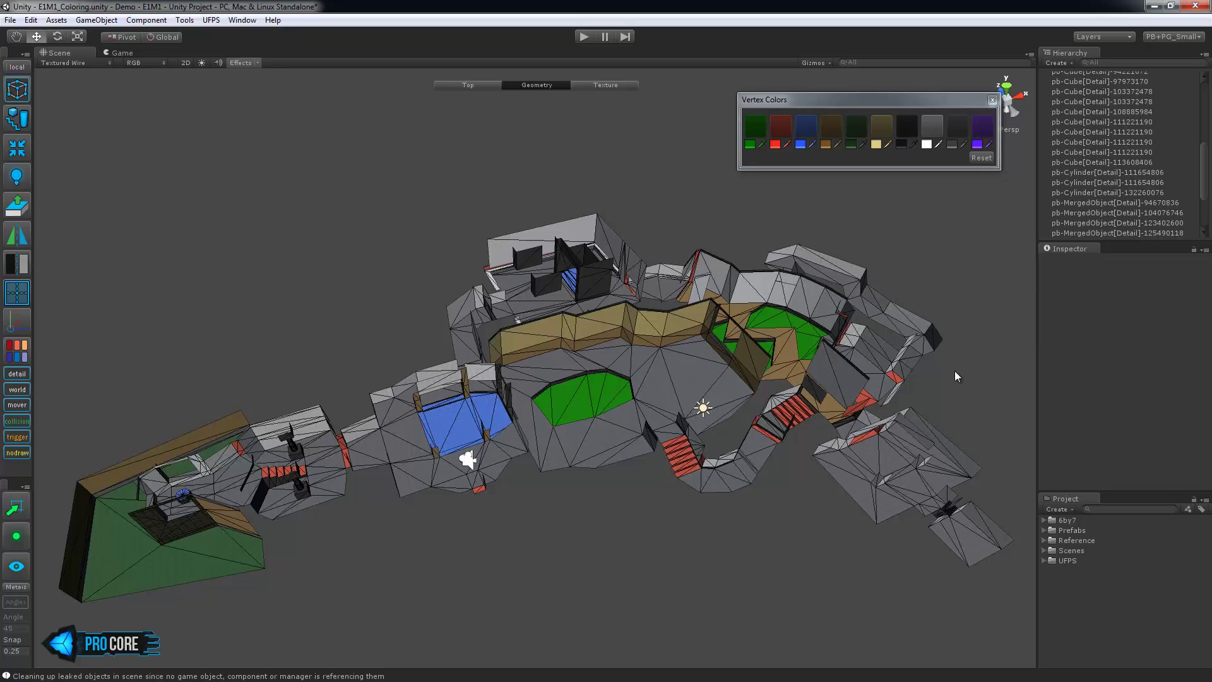